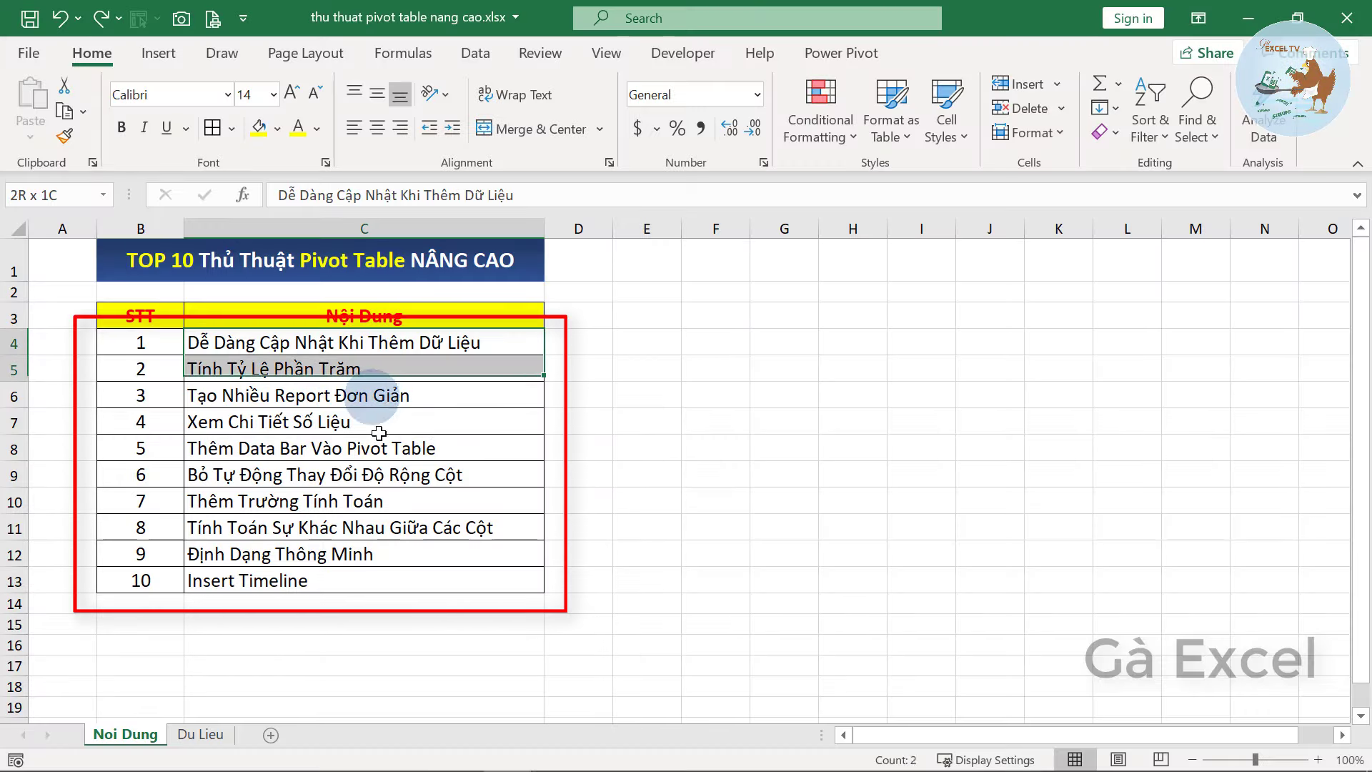
# Highlight the ten tip titles on Noi Dung, then switch to the Du Lieu data sheet
pyautogui.moveTo(374, 345); pyautogui.dragTo(386, 580)
pyautogui.click(190, 743)
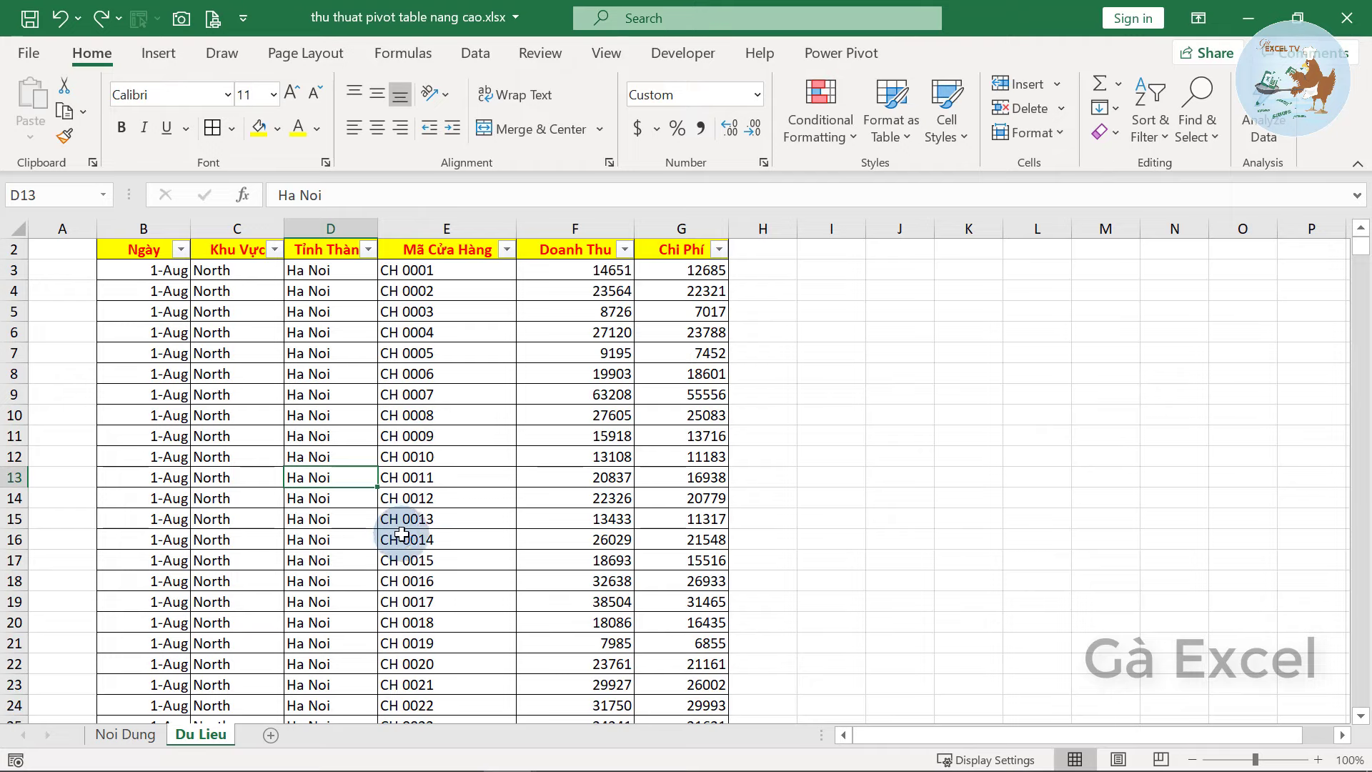
# Scroll through the sales data, select cell E12 inside it, and show the Insert ribbon commands
pyautogui.scroll(-3, 413, 547)
pyautogui.scroll(-3, 418, 560)
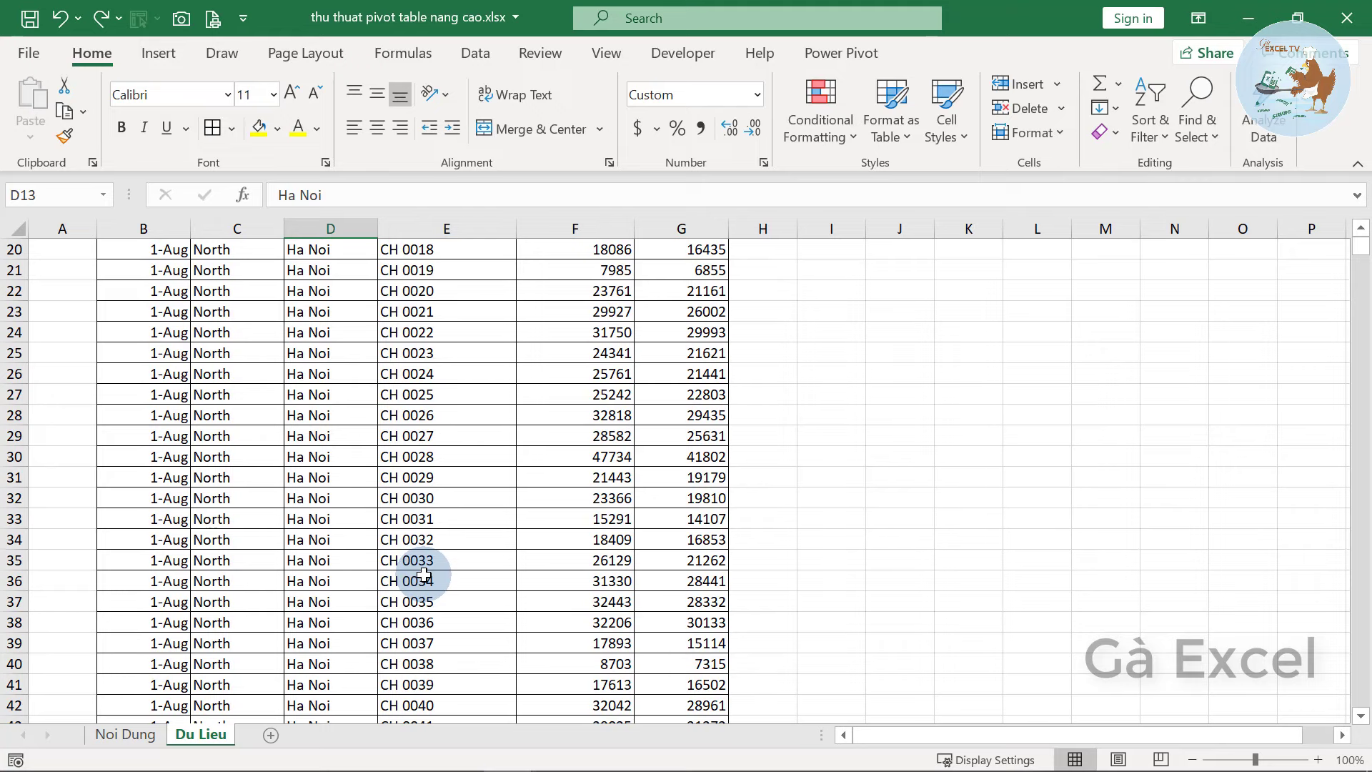
pyautogui.scroll(6, 424, 574)
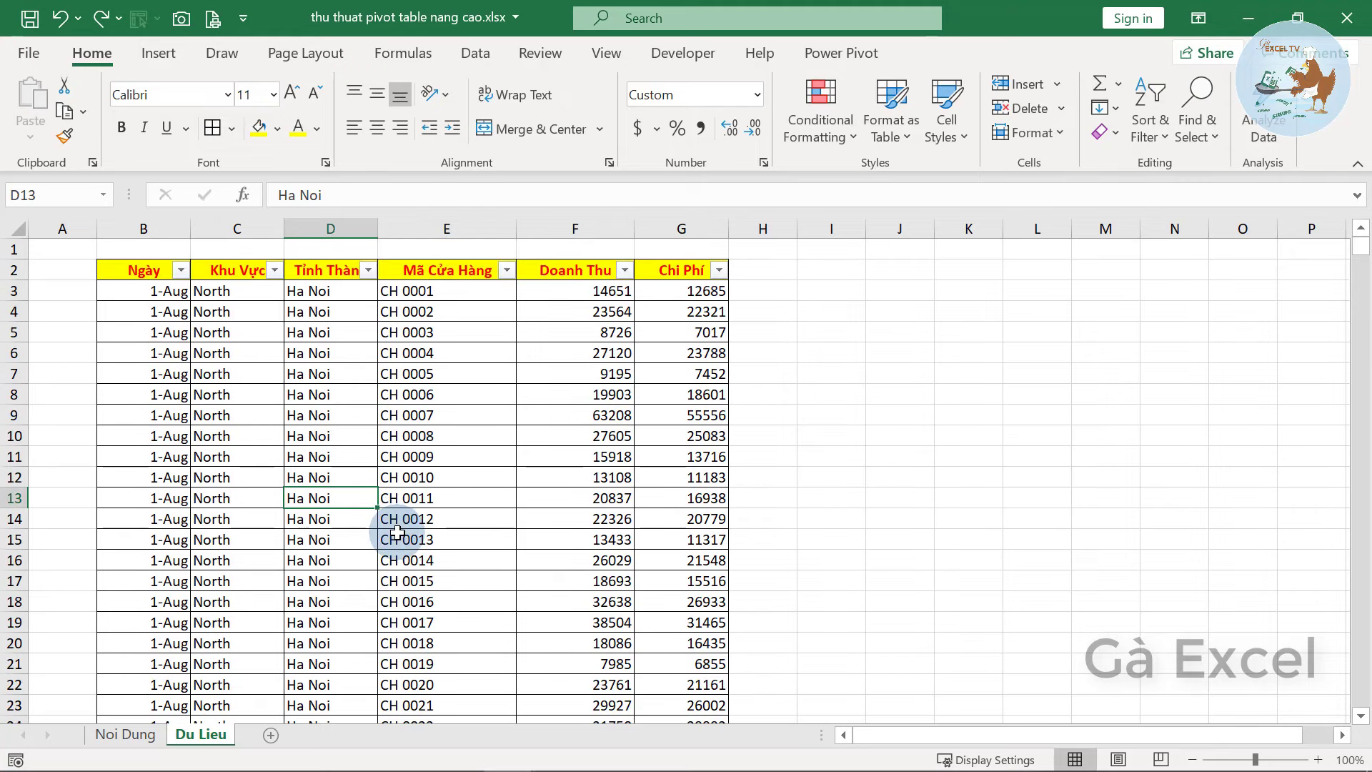
pyautogui.click(439, 473)
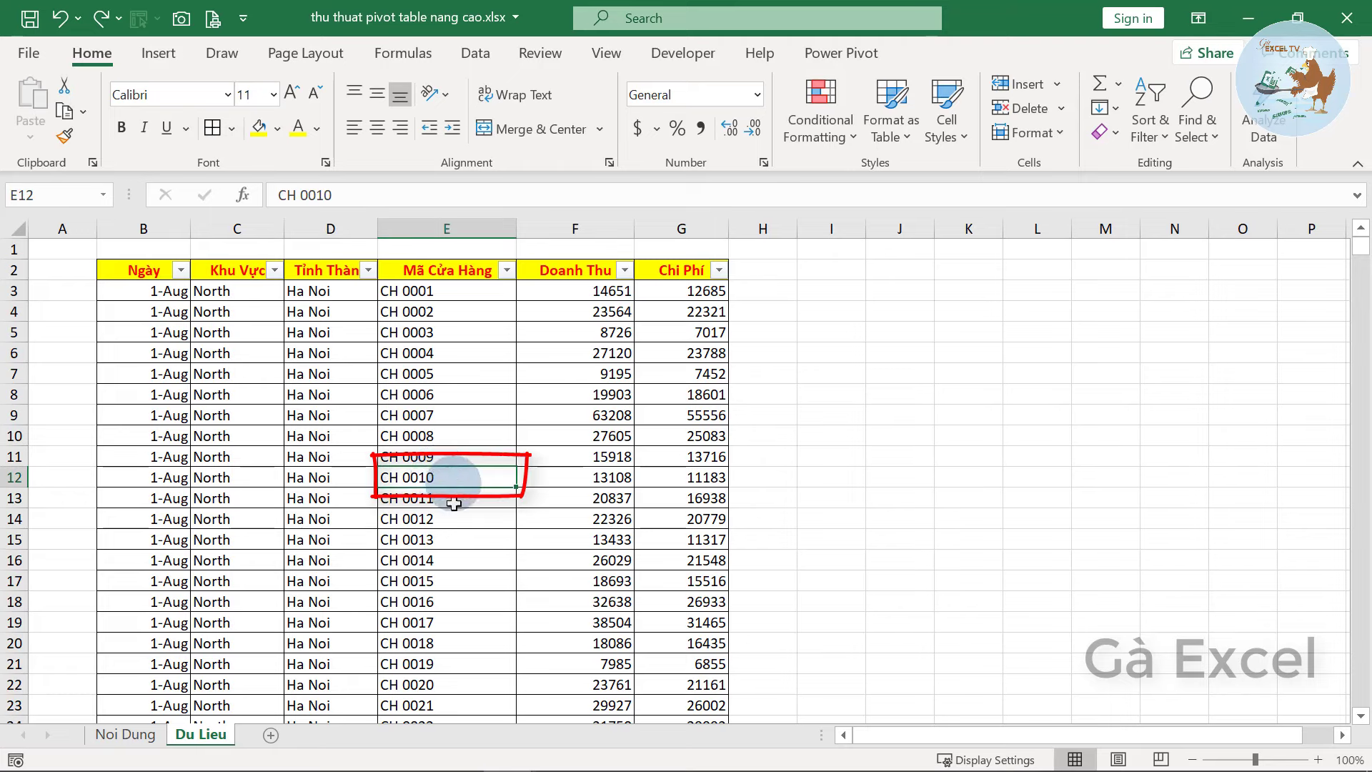
pyautogui.click(165, 70)
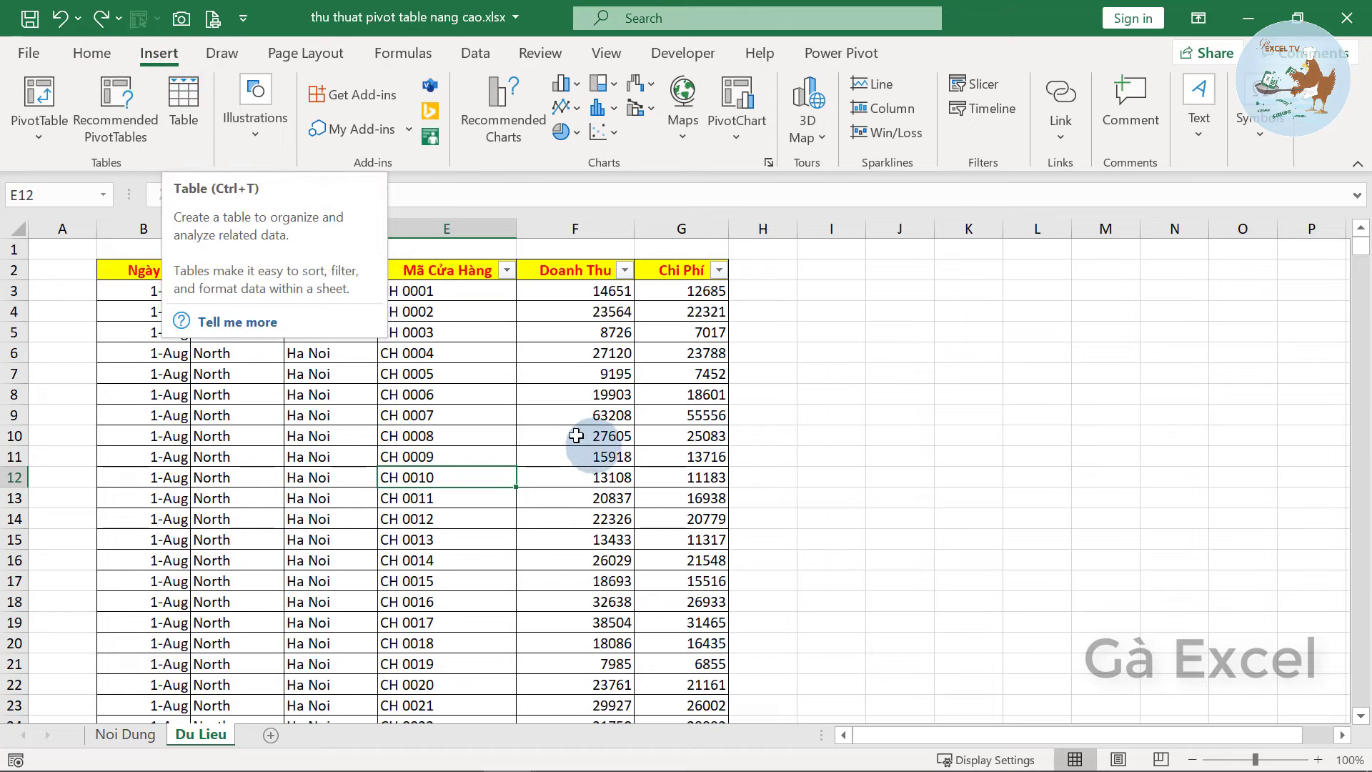
# Convert range $B$2:$G$326520 into a table with 'My table has headers' checked
pyautogui.hotkey('ctrl', 't')
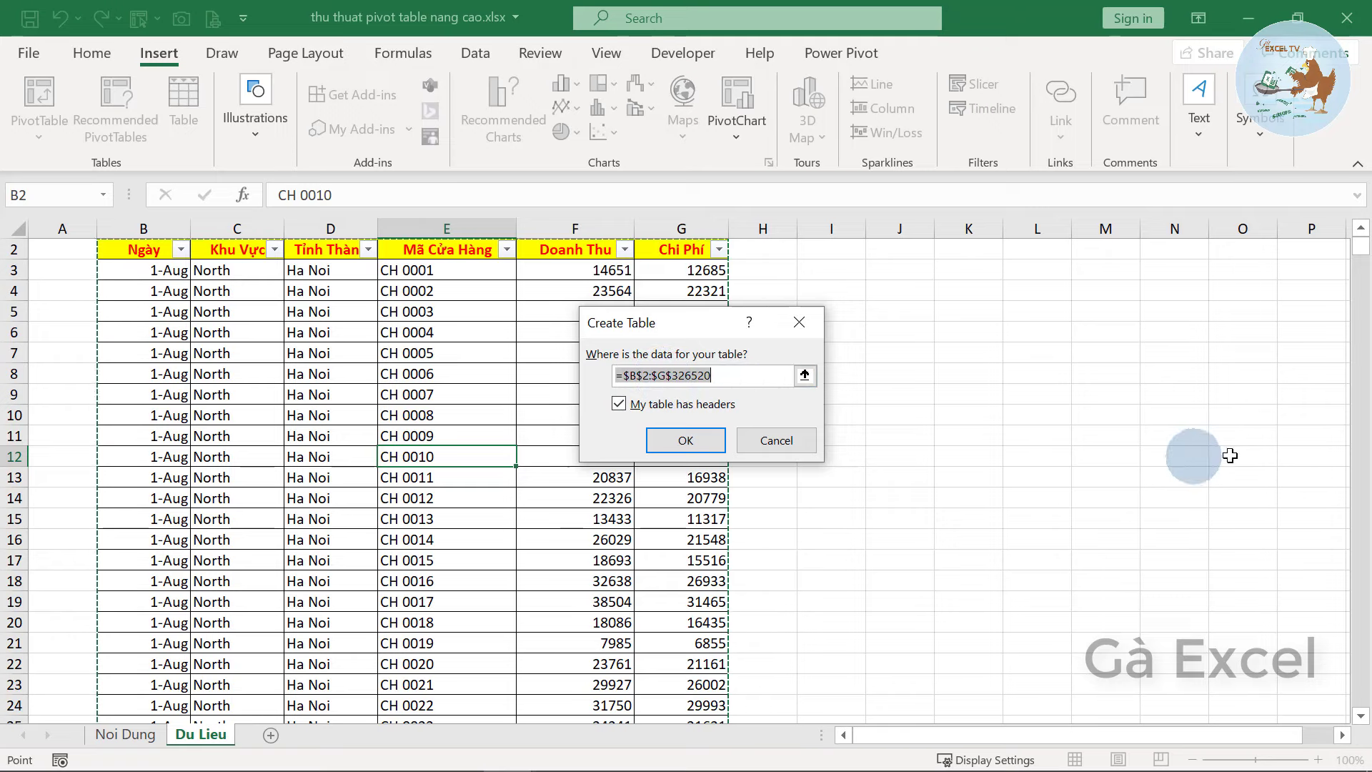
pyautogui.moveTo(1364, 259); pyautogui.dragTo(1361, 700)
pyautogui.scroll(-3, 711, 588)
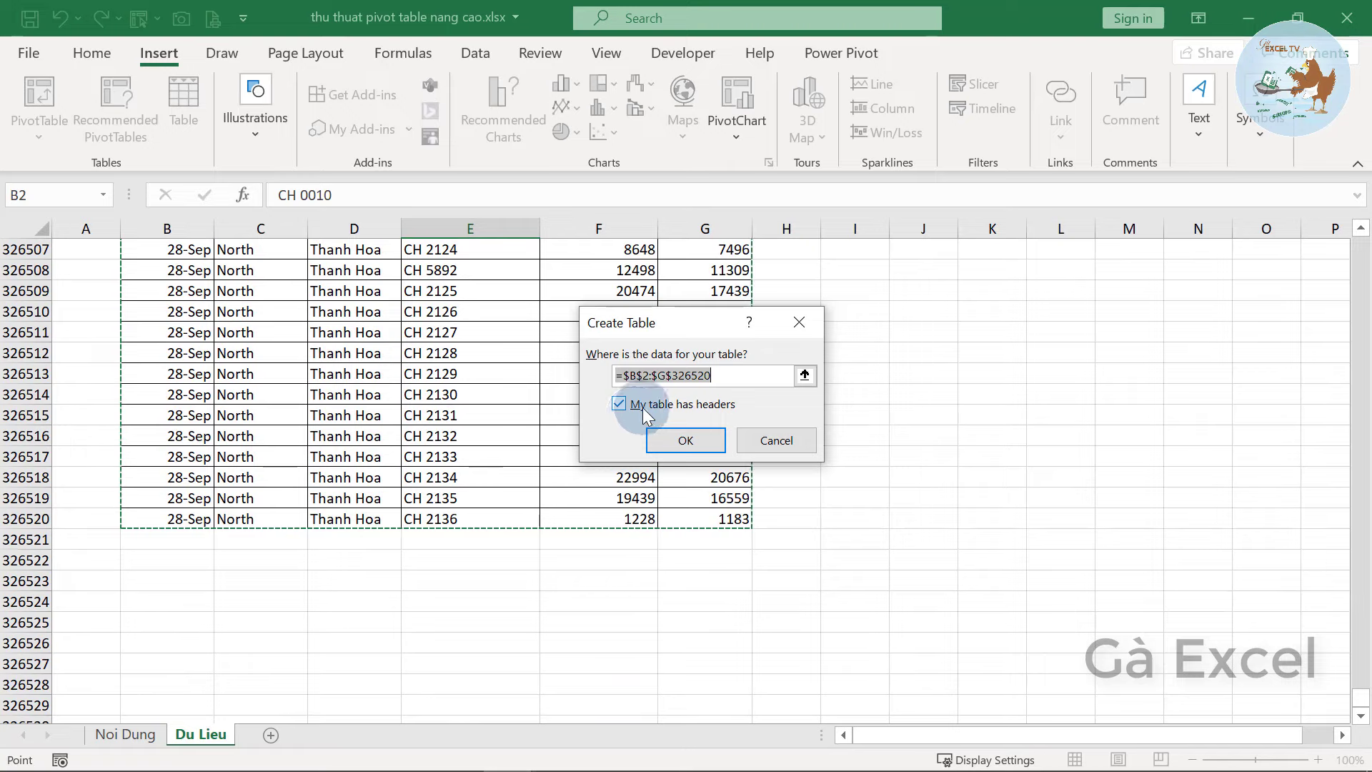
pyautogui.click(686, 440)
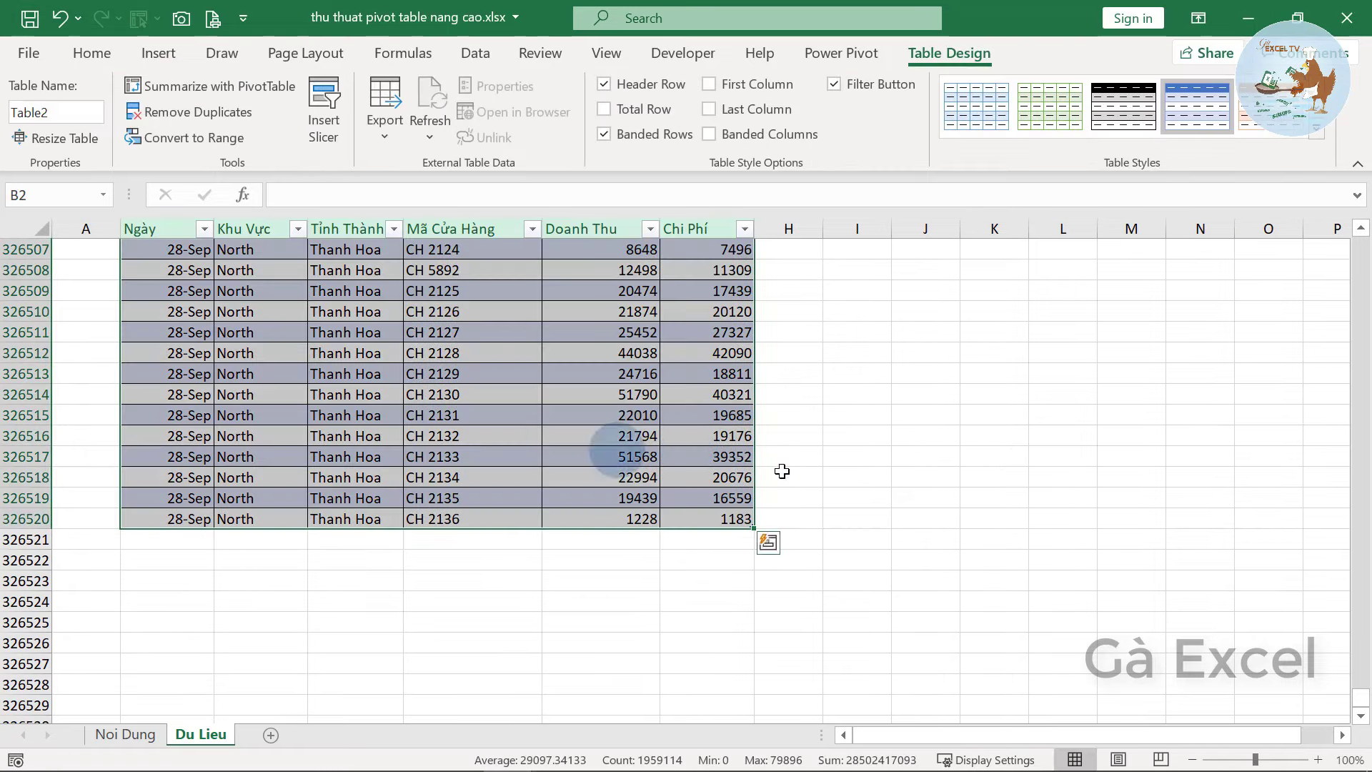
# Apply the black banded table style and rename the table from Table2 to DuLieu
pyautogui.moveTo(1358, 708); pyautogui.dragTo(1358, 243)
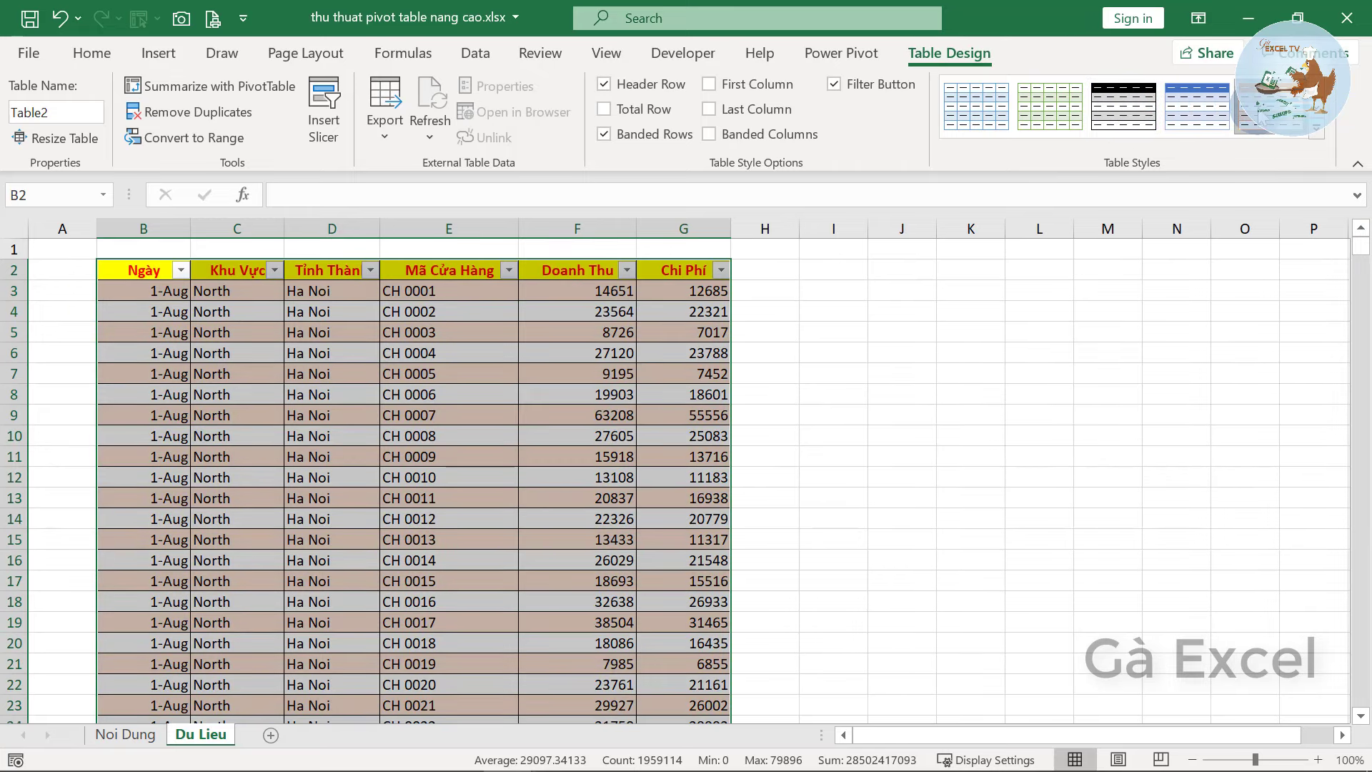
pyautogui.click(1122, 118)
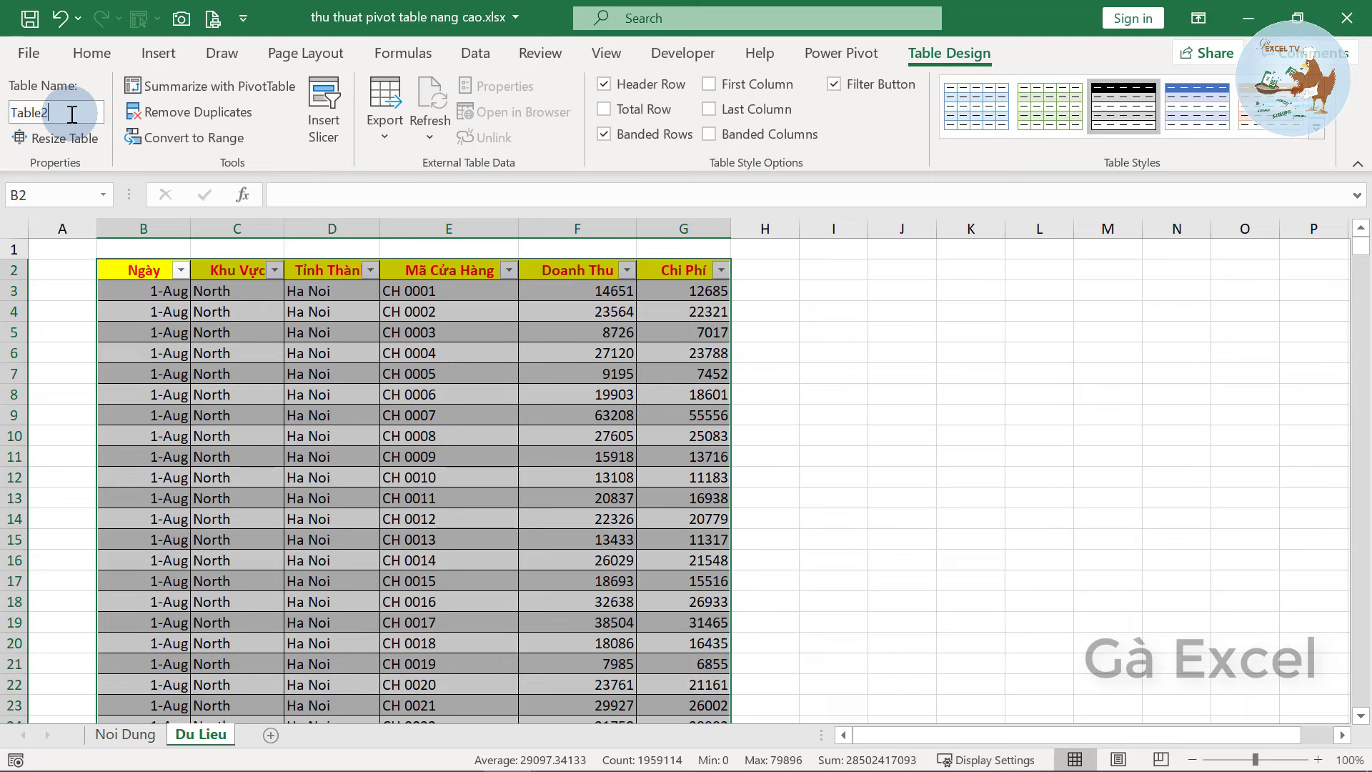
pyautogui.moveTo(71, 115); pyautogui.dragTo(3, 106)
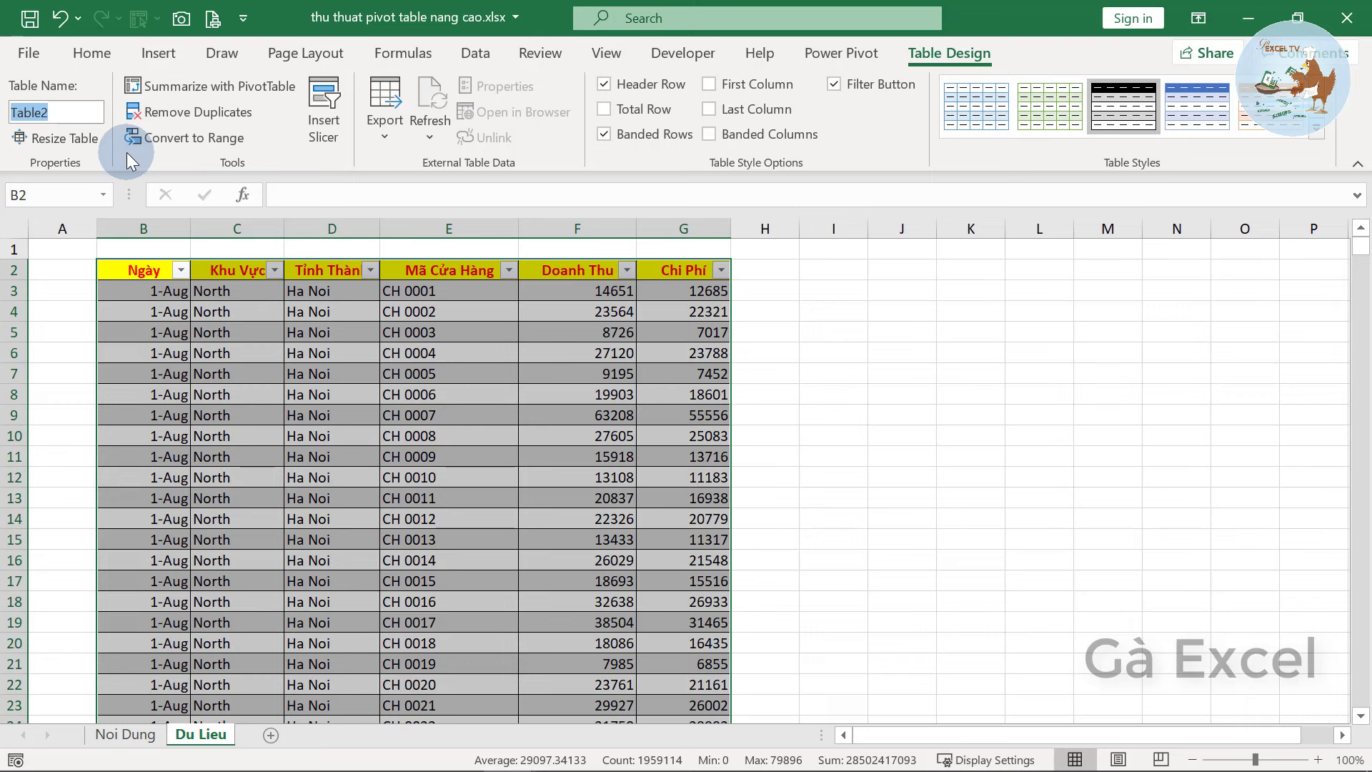
pyautogui.write('Du')
pyautogui.write('Lieu')
pyautogui.press('Return')
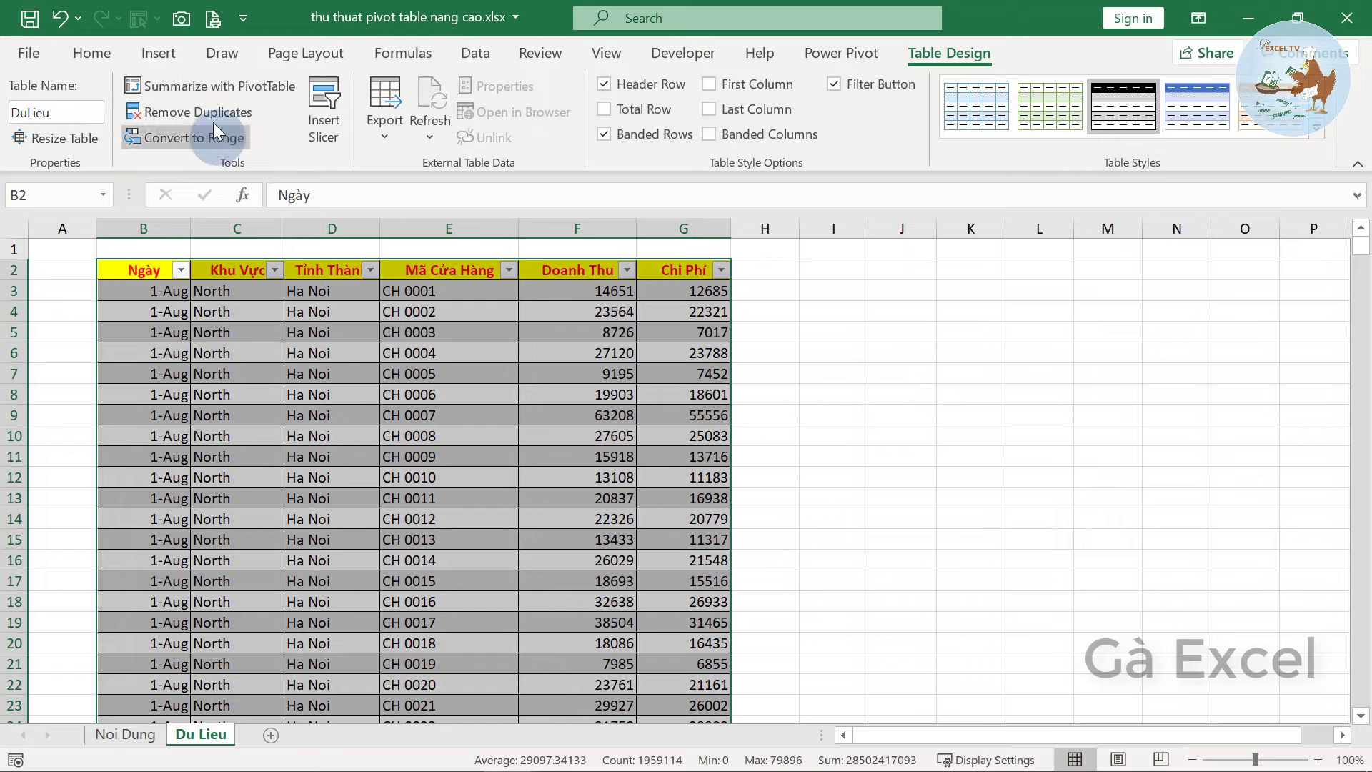
pyautogui.click(165, 59)
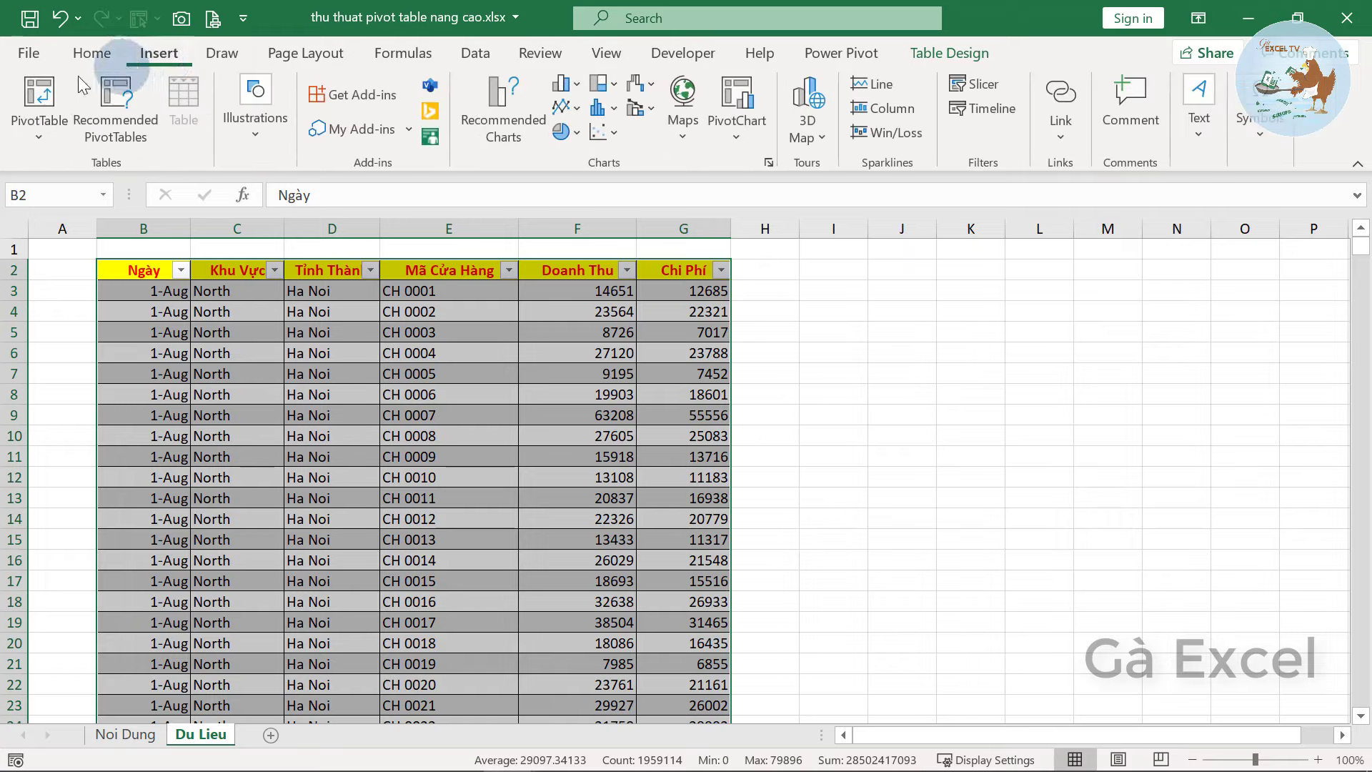
# Insert a PivotTable from table DuLieu, placed on a New Worksheet
pyautogui.click(42, 99)
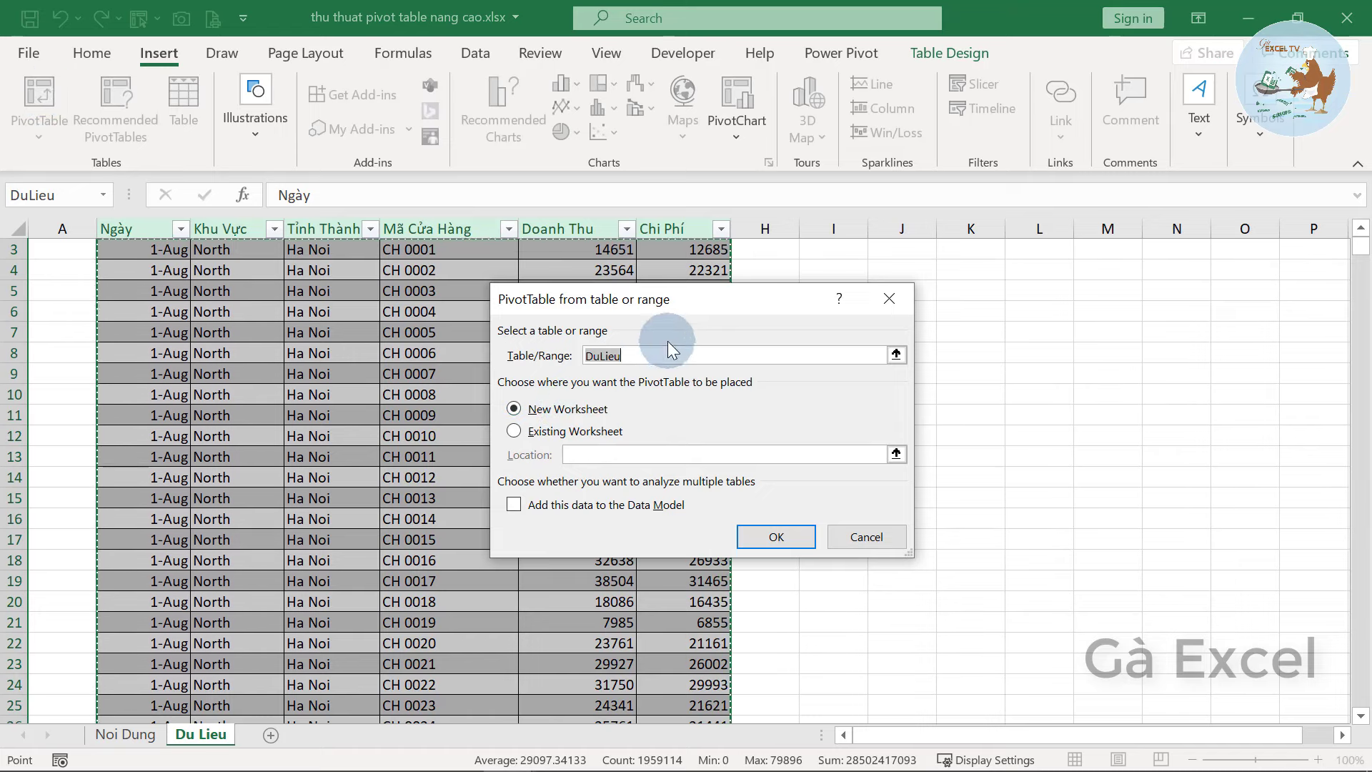
pyautogui.click(646, 355)
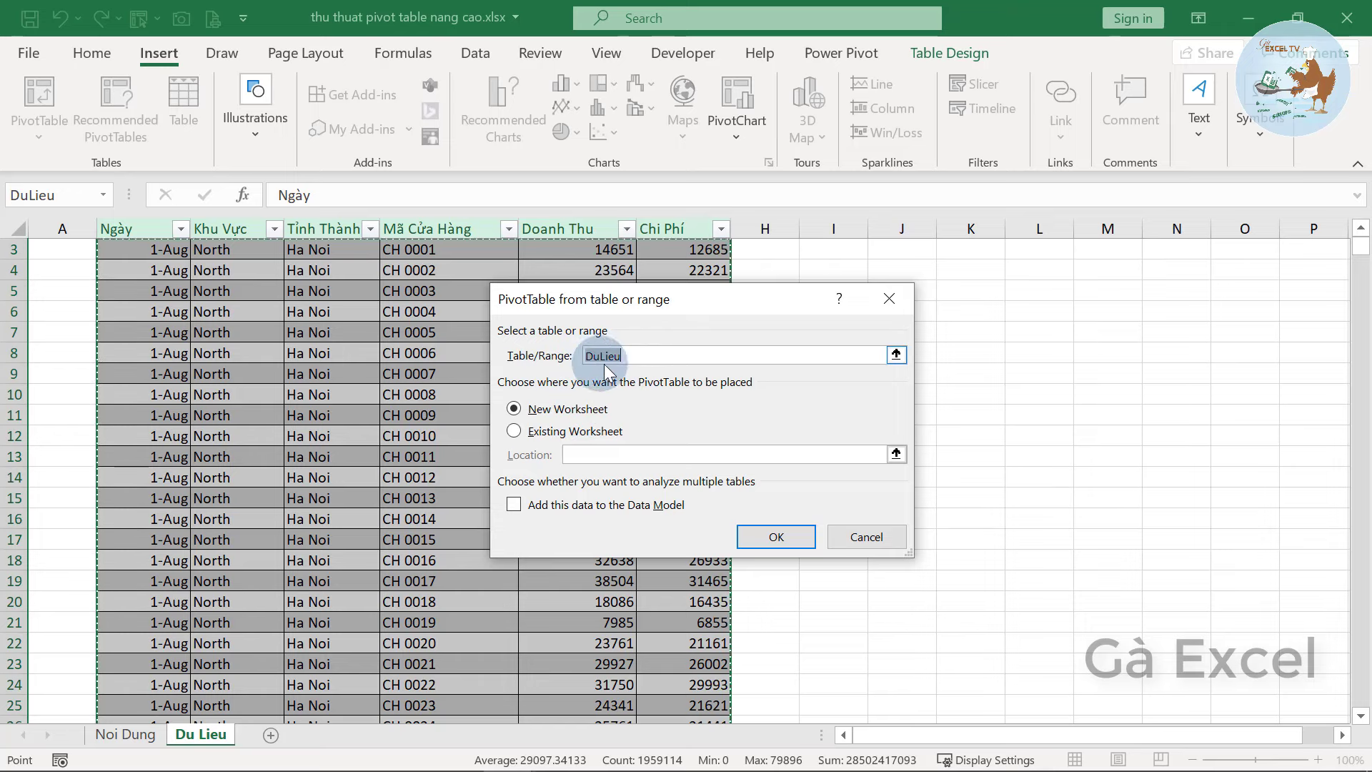
pyautogui.click(777, 537)
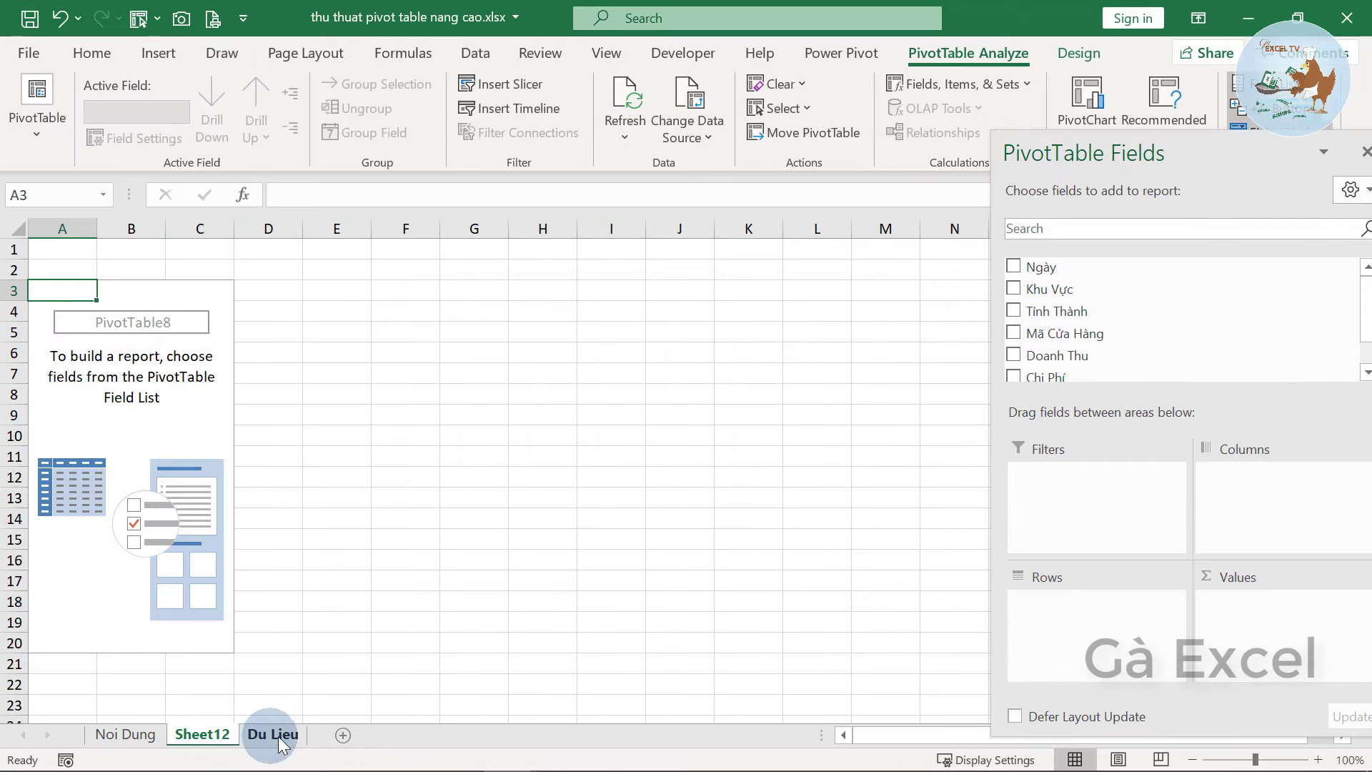
# Rename Sheet12 to 'Pivot Table' and put Khu Vực in Rows and Doanh Thu in Values
pyautogui.doubleClick(204, 734)
pyautogui.write('Pivot Table')
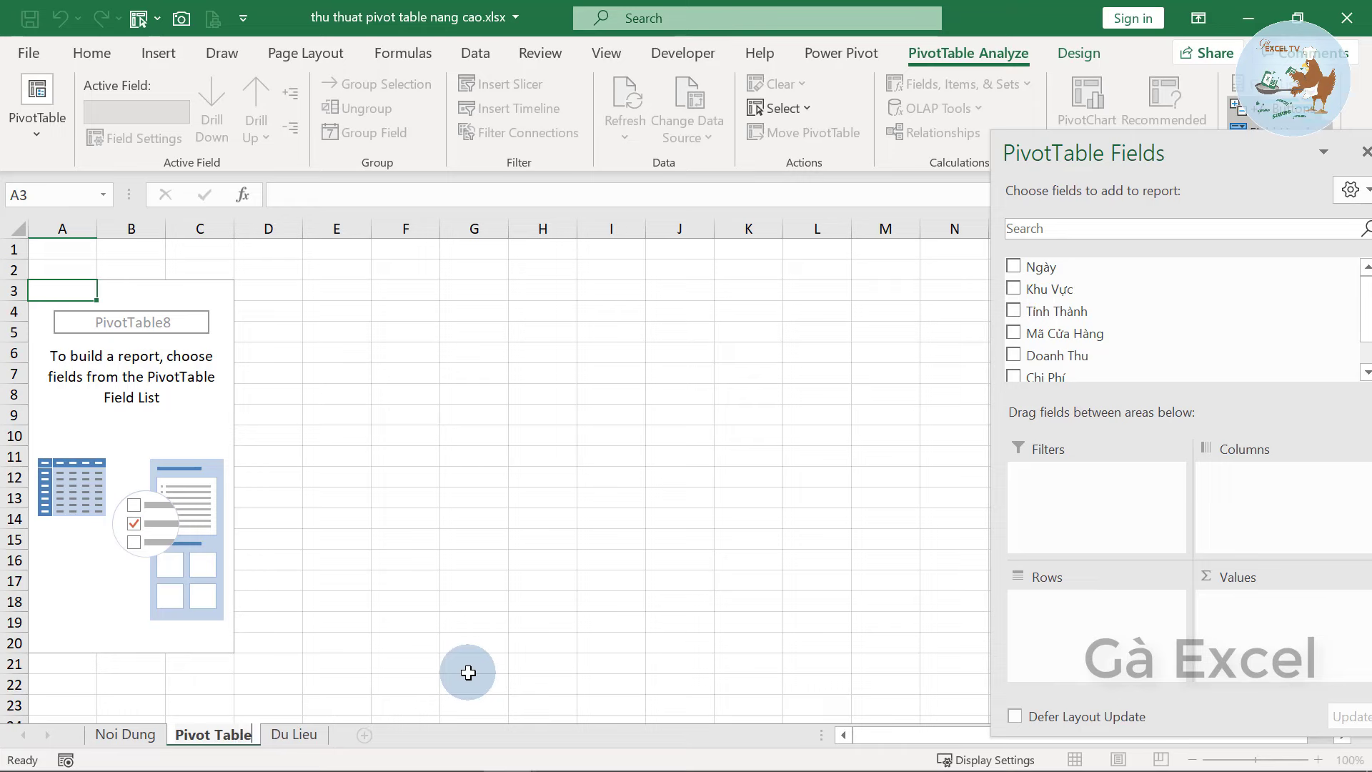
pyautogui.press('Return')
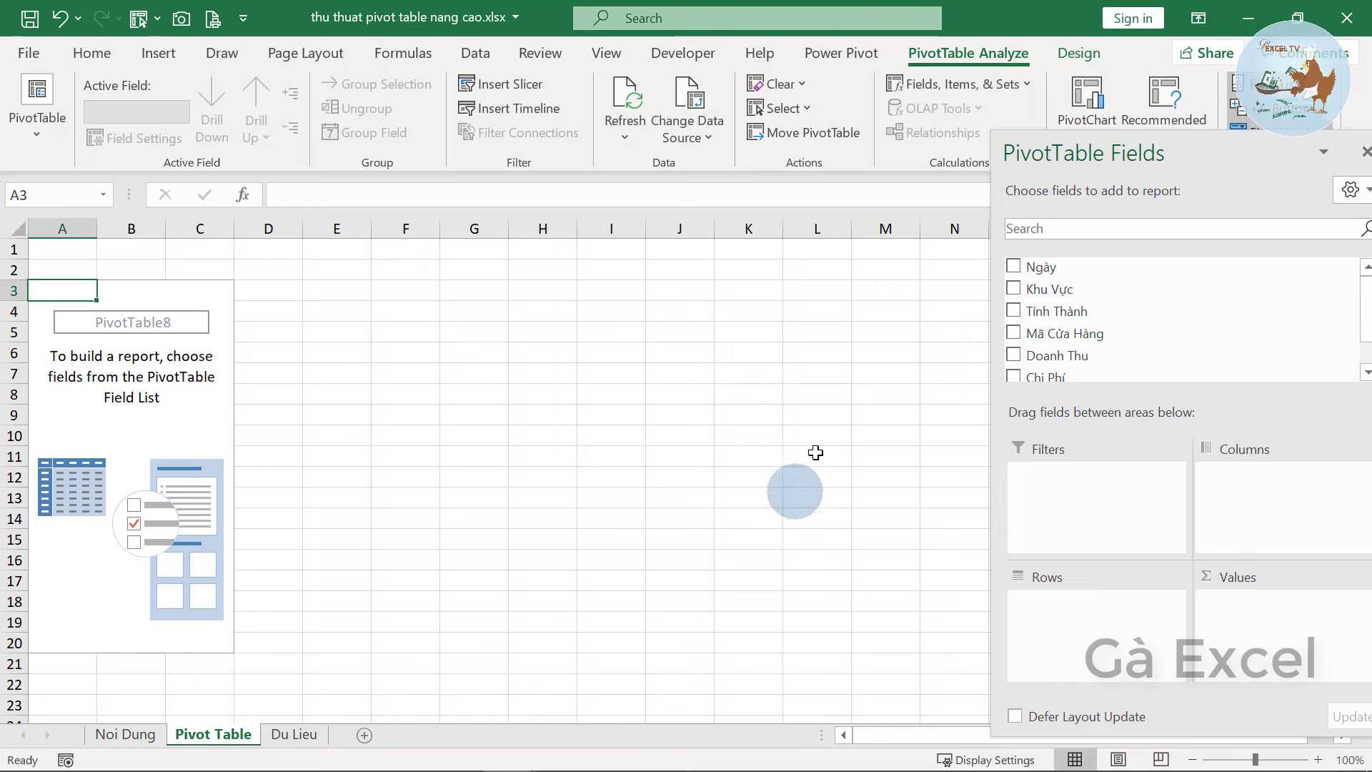
pyautogui.moveTo(1072, 289)
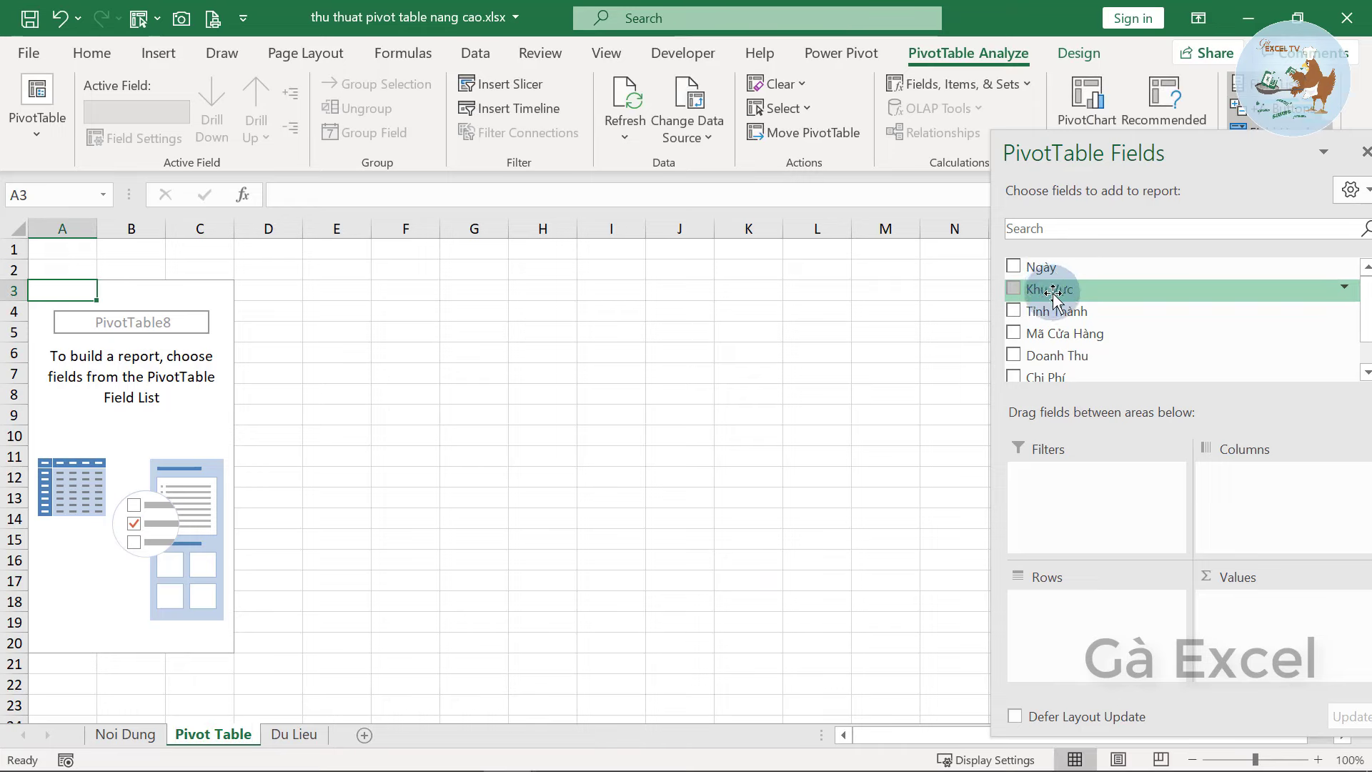
pyautogui.moveTo(1052, 293); pyautogui.dragTo(1050, 612)
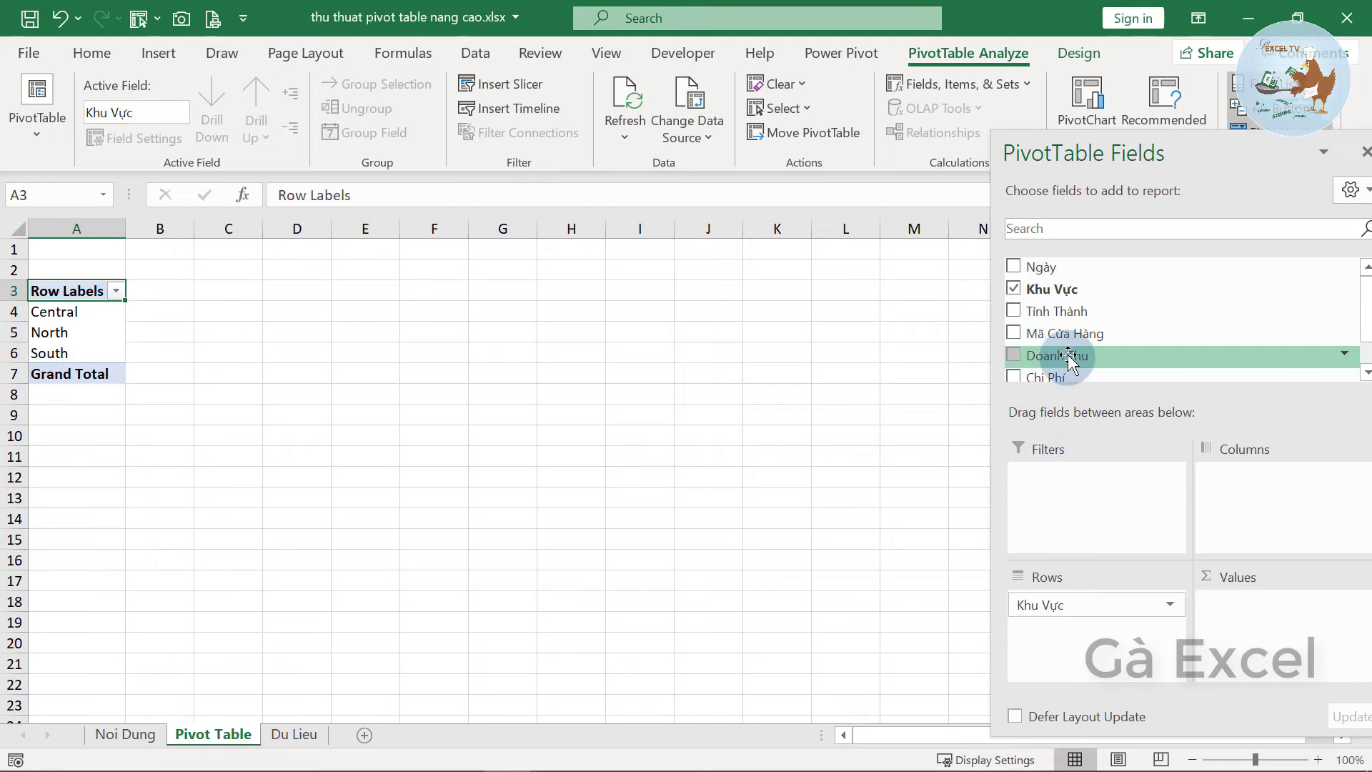
pyautogui.moveTo(1057, 355); pyautogui.dragTo(1264, 628)
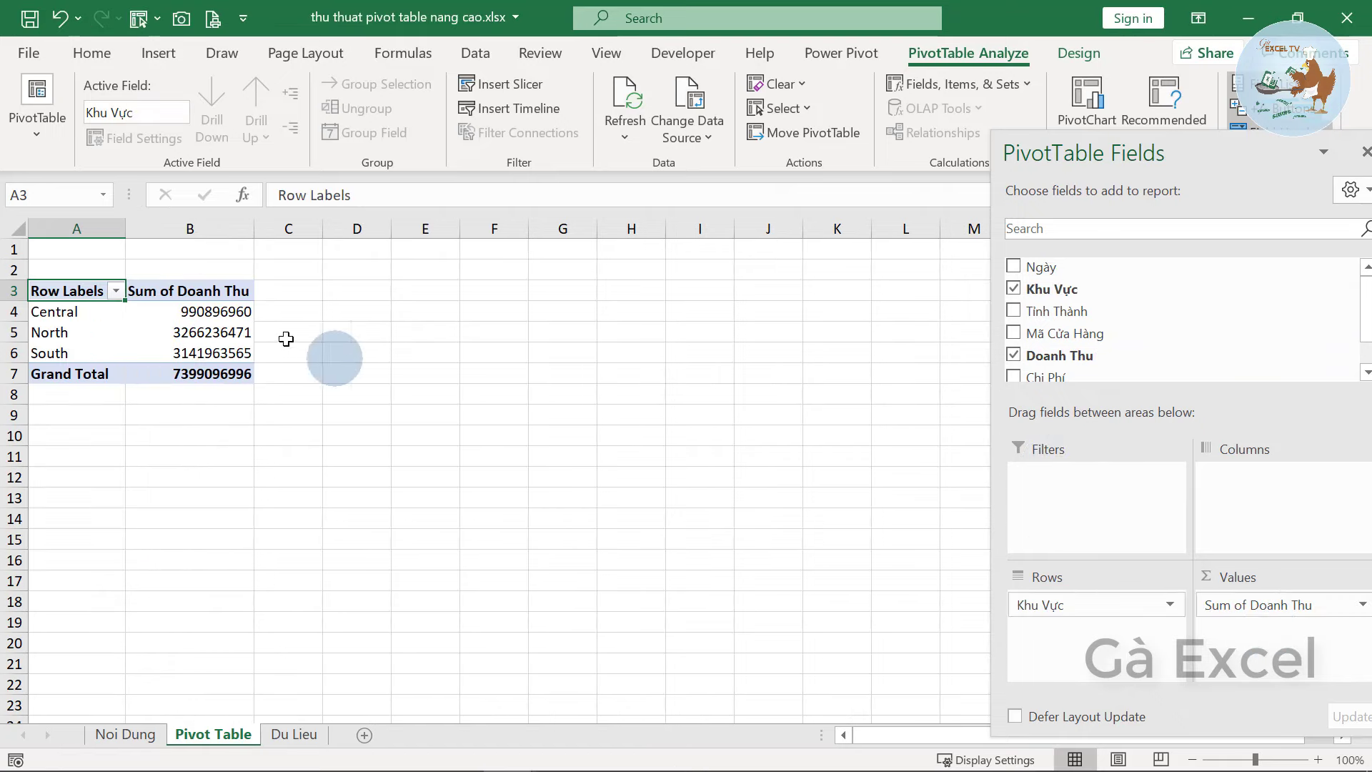
# Format the three regional revenue totals with Comma Style and no decimals, then return to Du Lieu
pyautogui.moveTo(219, 312); pyautogui.dragTo(221, 355)
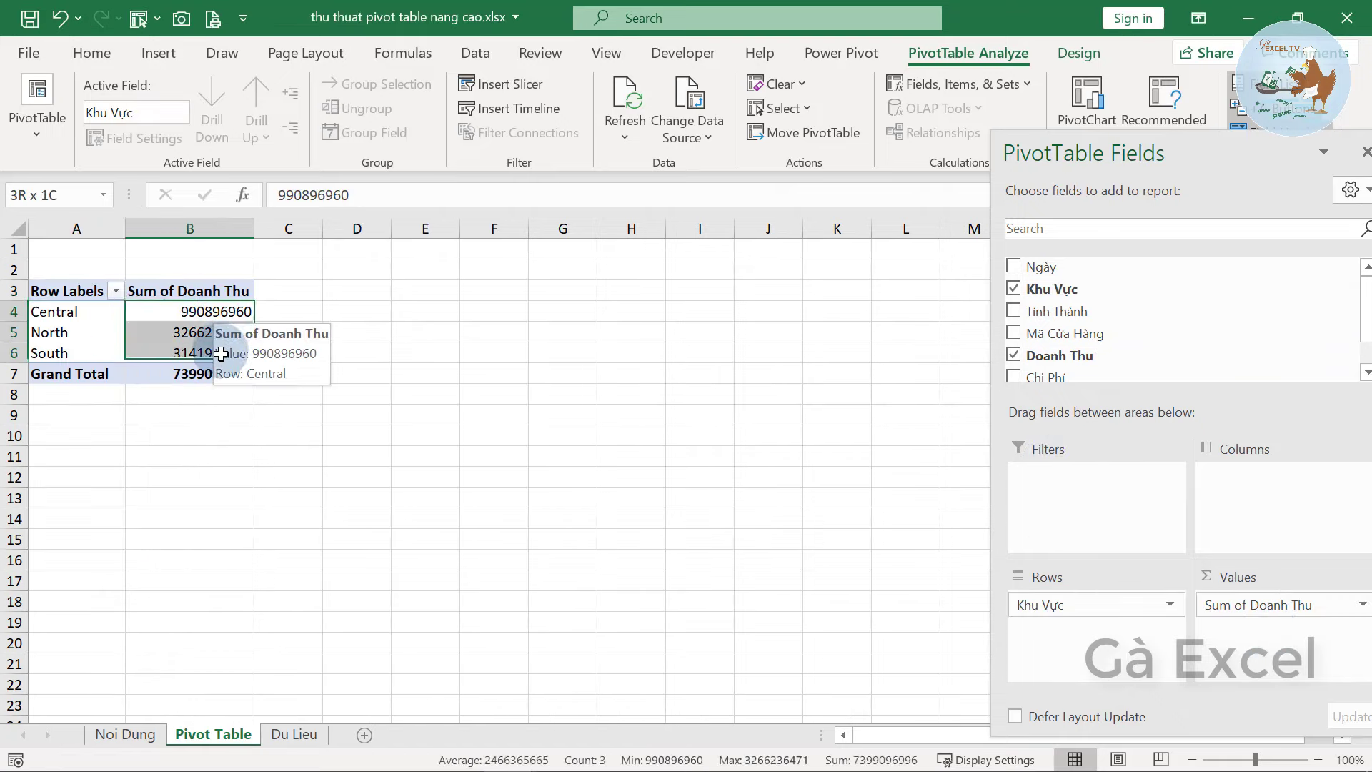
pyautogui.click(91, 53)
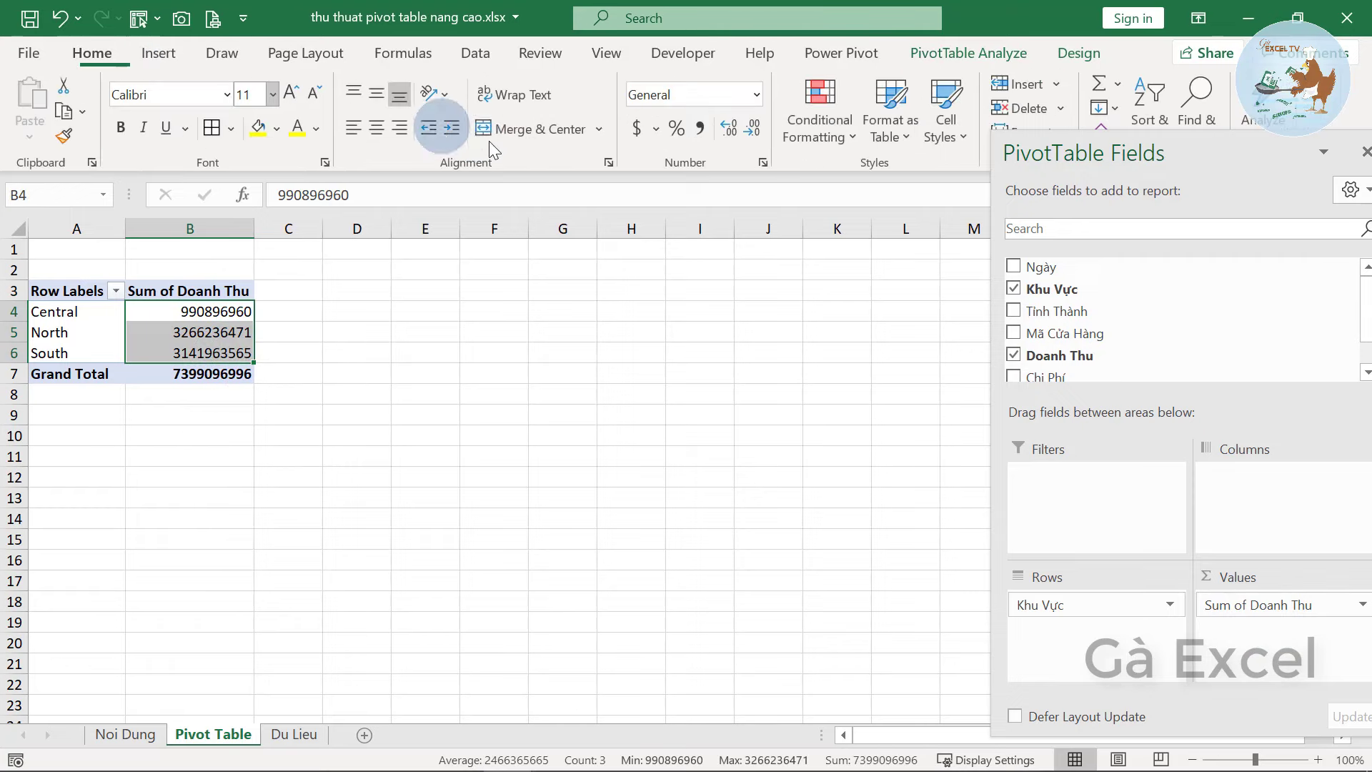
pyautogui.click(706, 130)
pyautogui.click(753, 130)
pyautogui.click(753, 130)
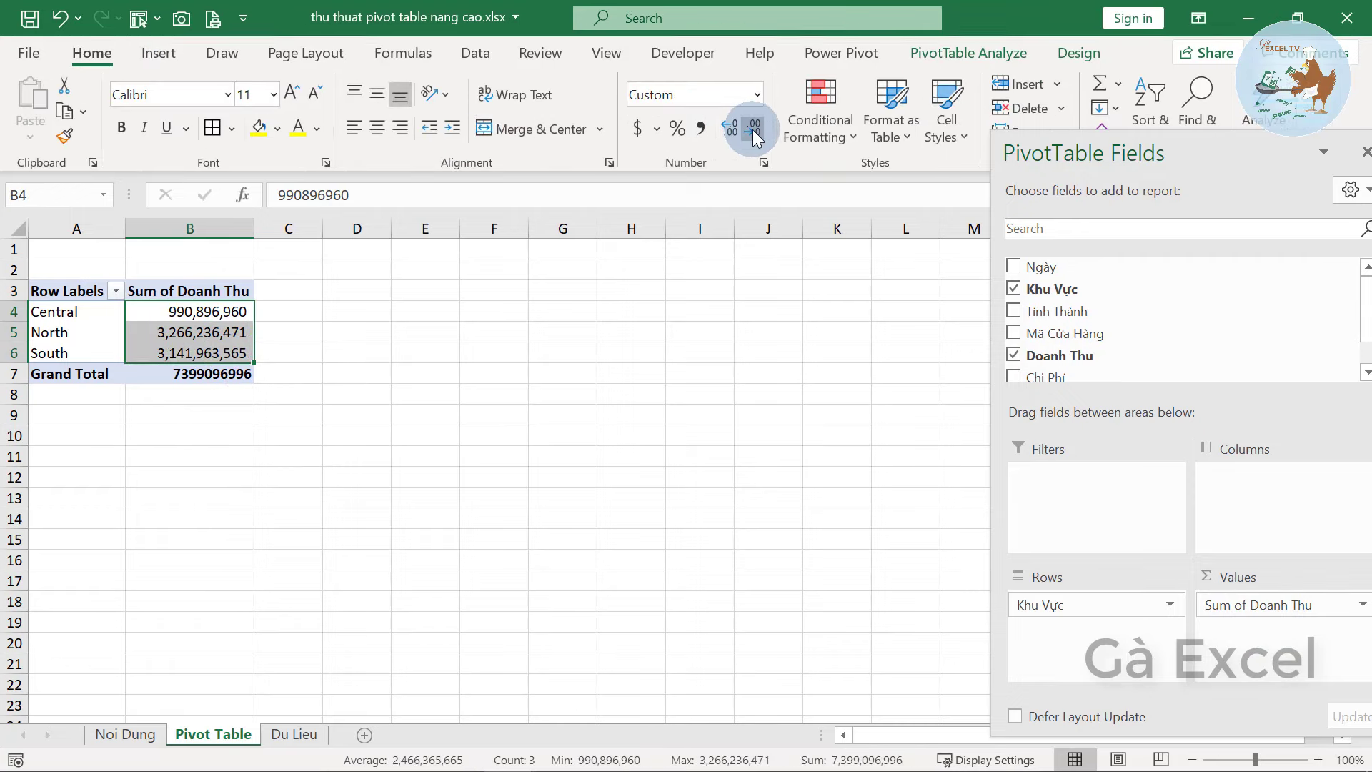
pyautogui.click(189, 333)
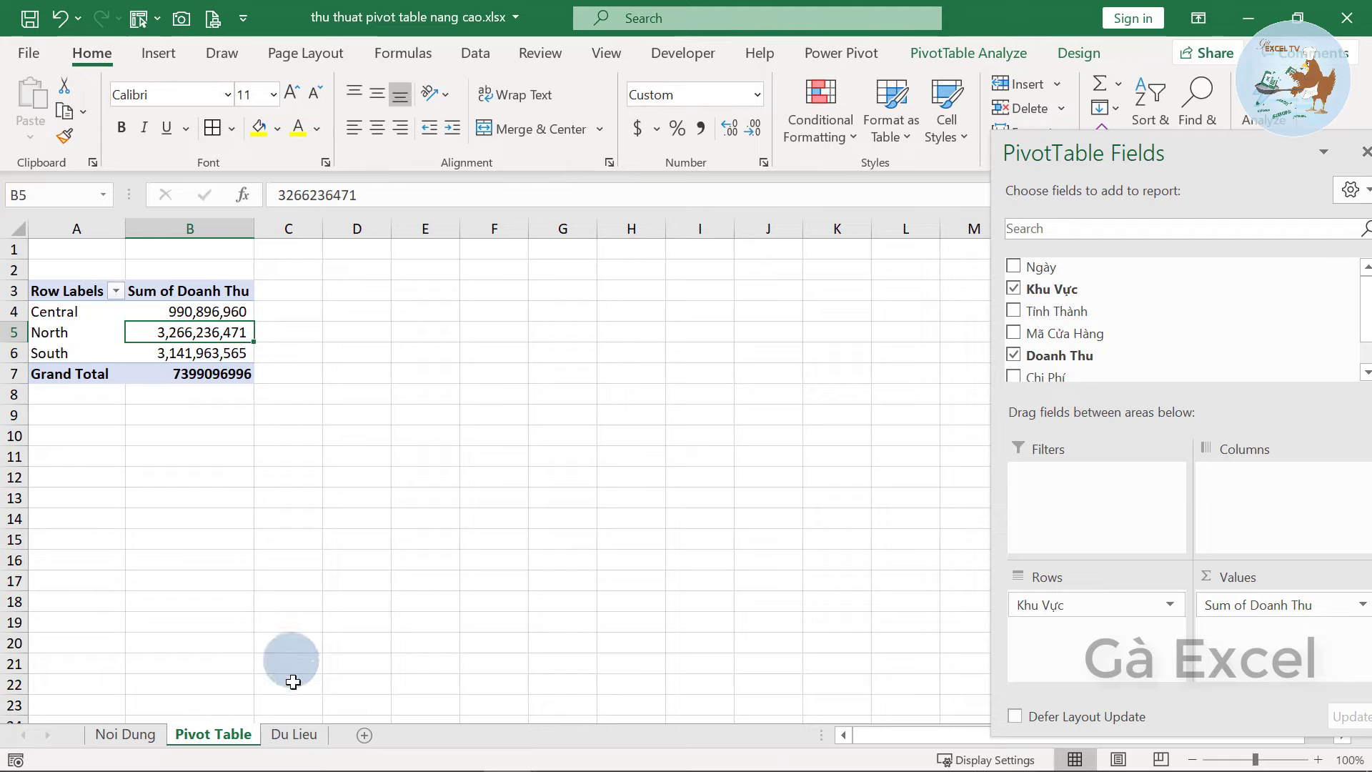
pyautogui.click(312, 736)
pyautogui.click(325, 545)
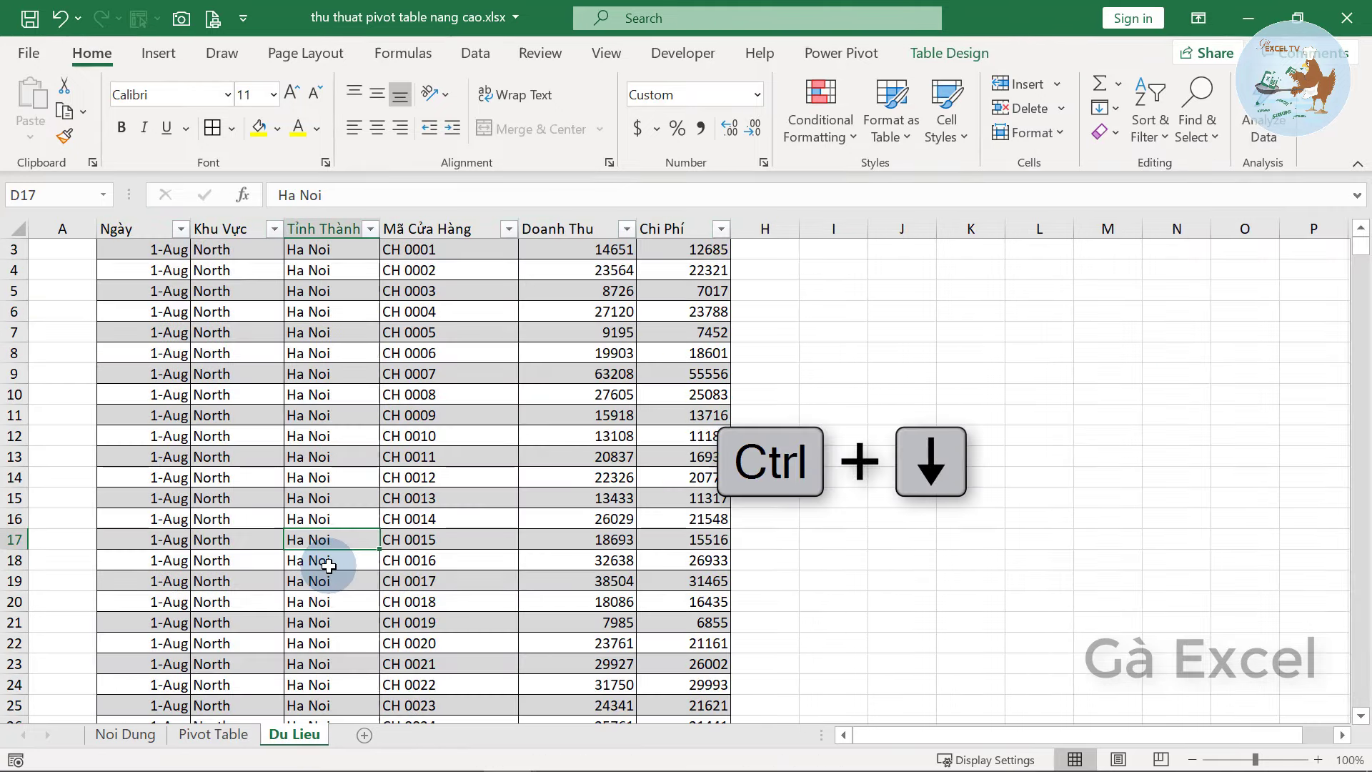
# Fill new row 326521 (columns B to G) with a copy of the last data row
pyautogui.hotkey('ctrl', 'Down')
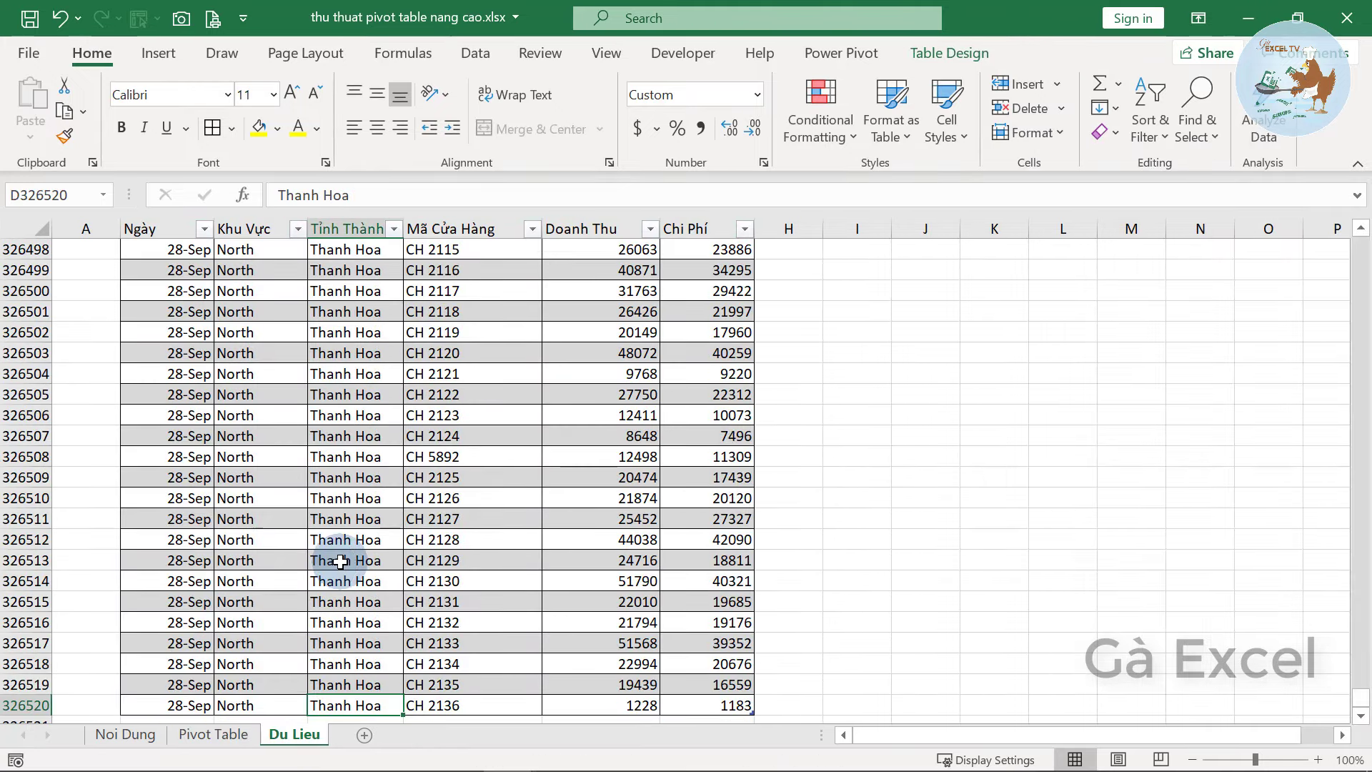
pyautogui.scroll(-3, 341, 563)
pyautogui.click(208, 540)
pyautogui.moveTo(209, 540); pyautogui.dragTo(718, 545)
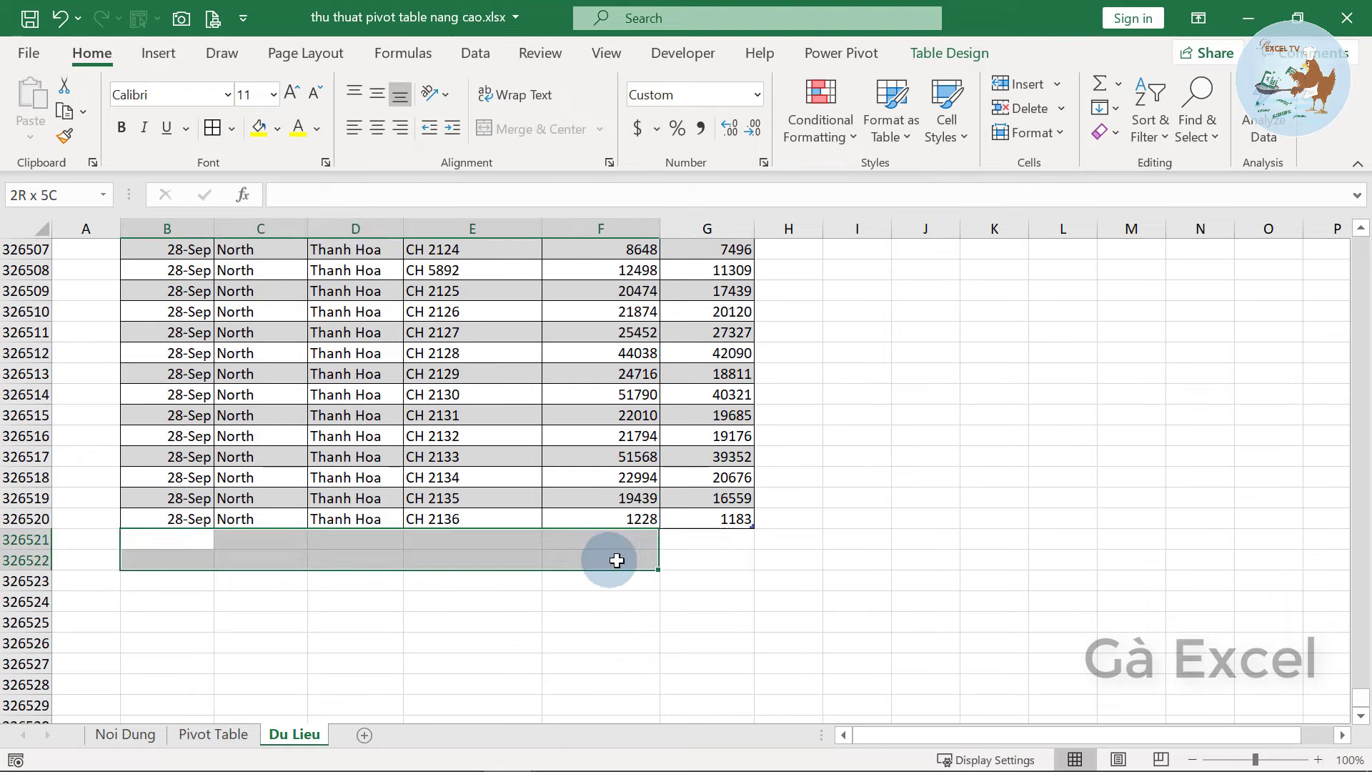
pyautogui.hotkey('ctrl', 'd')
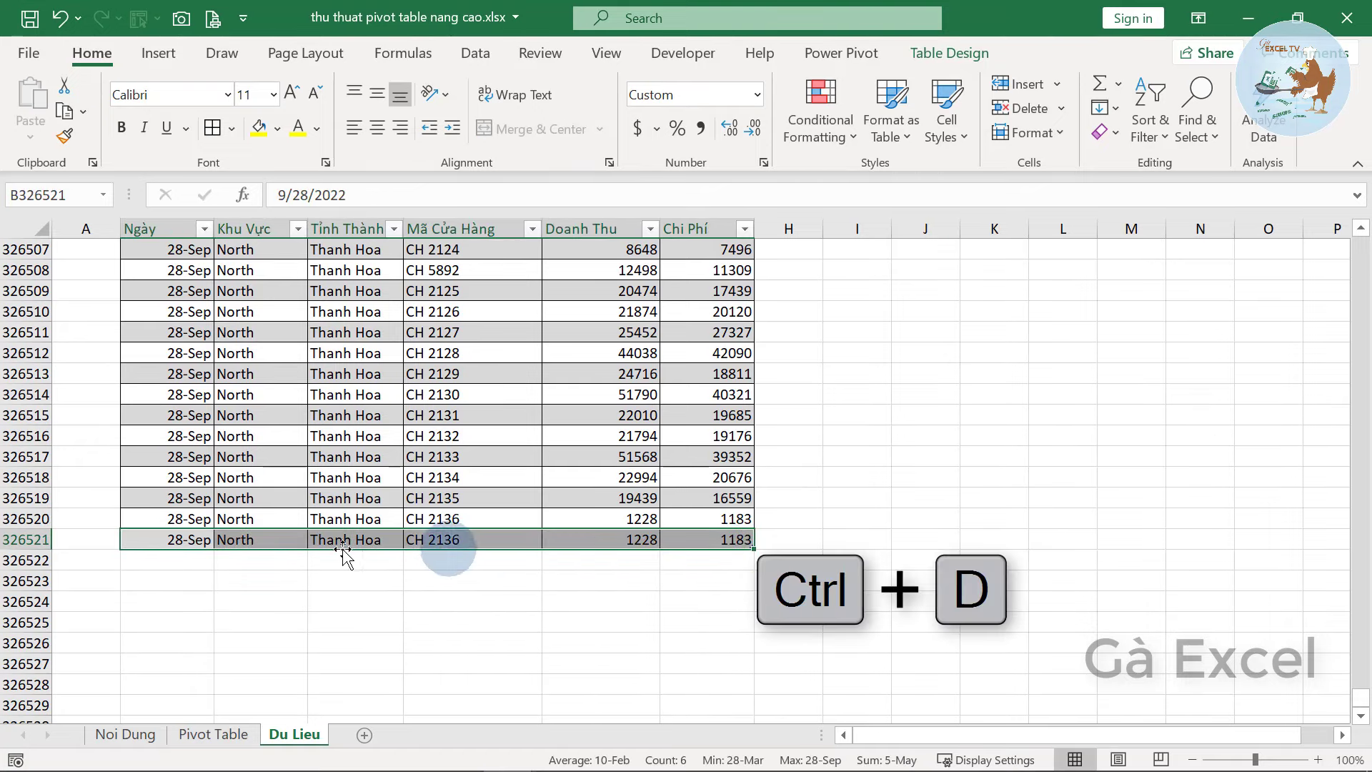
pyautogui.click(188, 541)
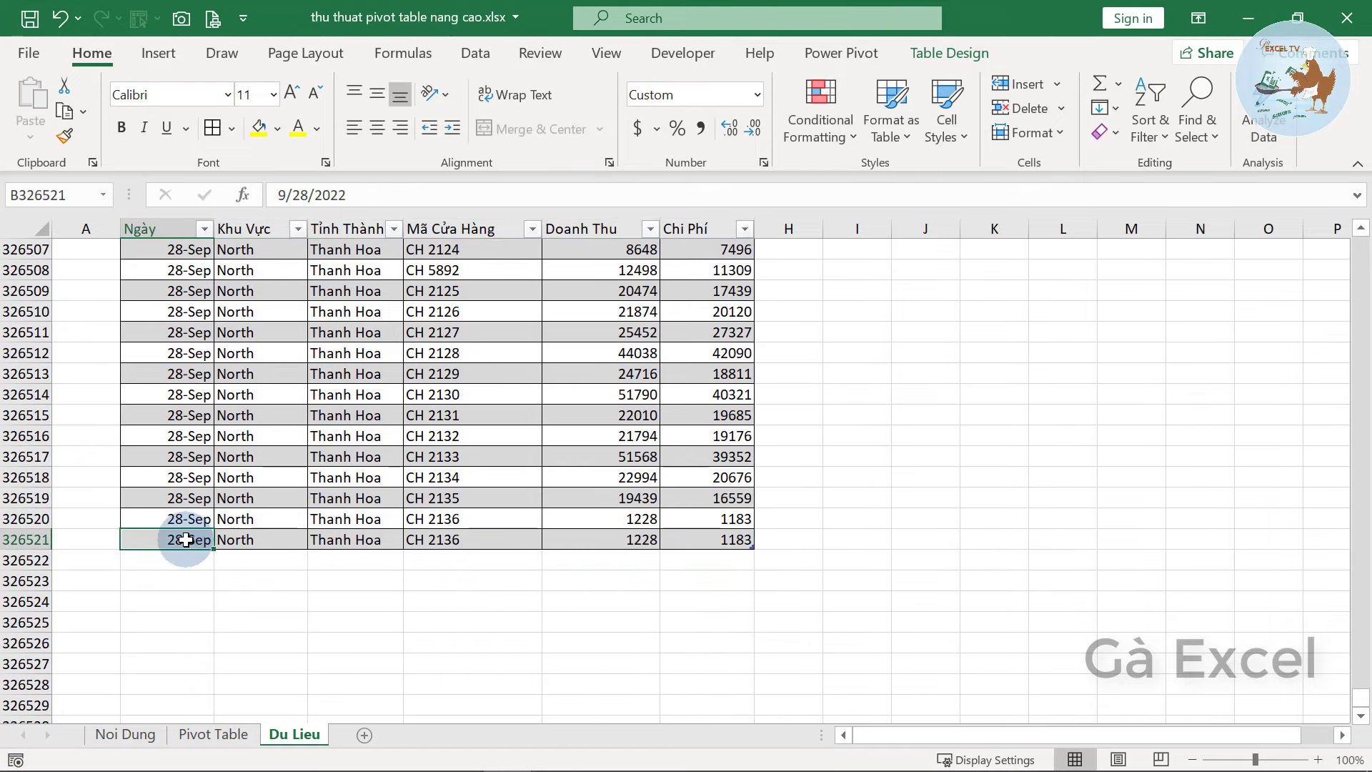
# Change the new row's date to 9/29/2022
pyautogui.doubleClick(186, 541)
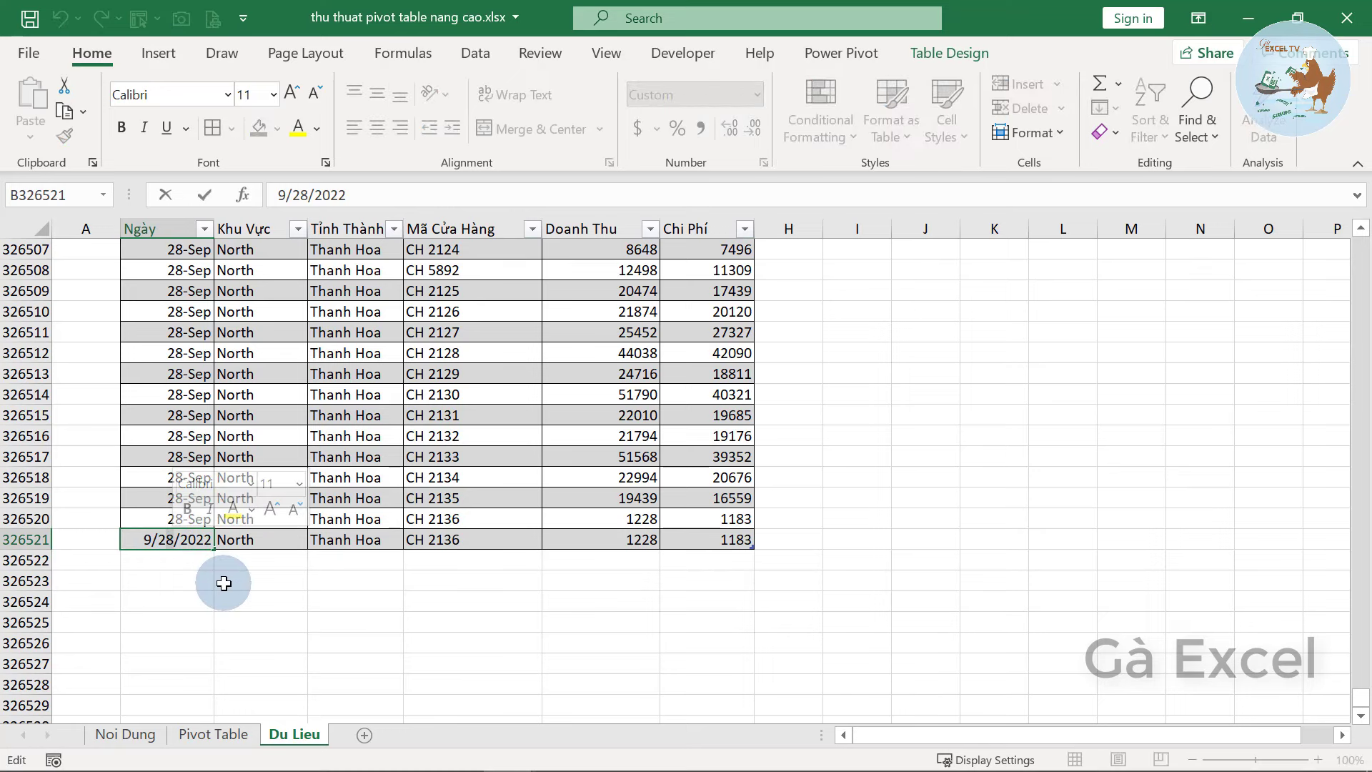
pyautogui.press('BackSpace')
pyautogui.write('9')
pyautogui.press('Return')
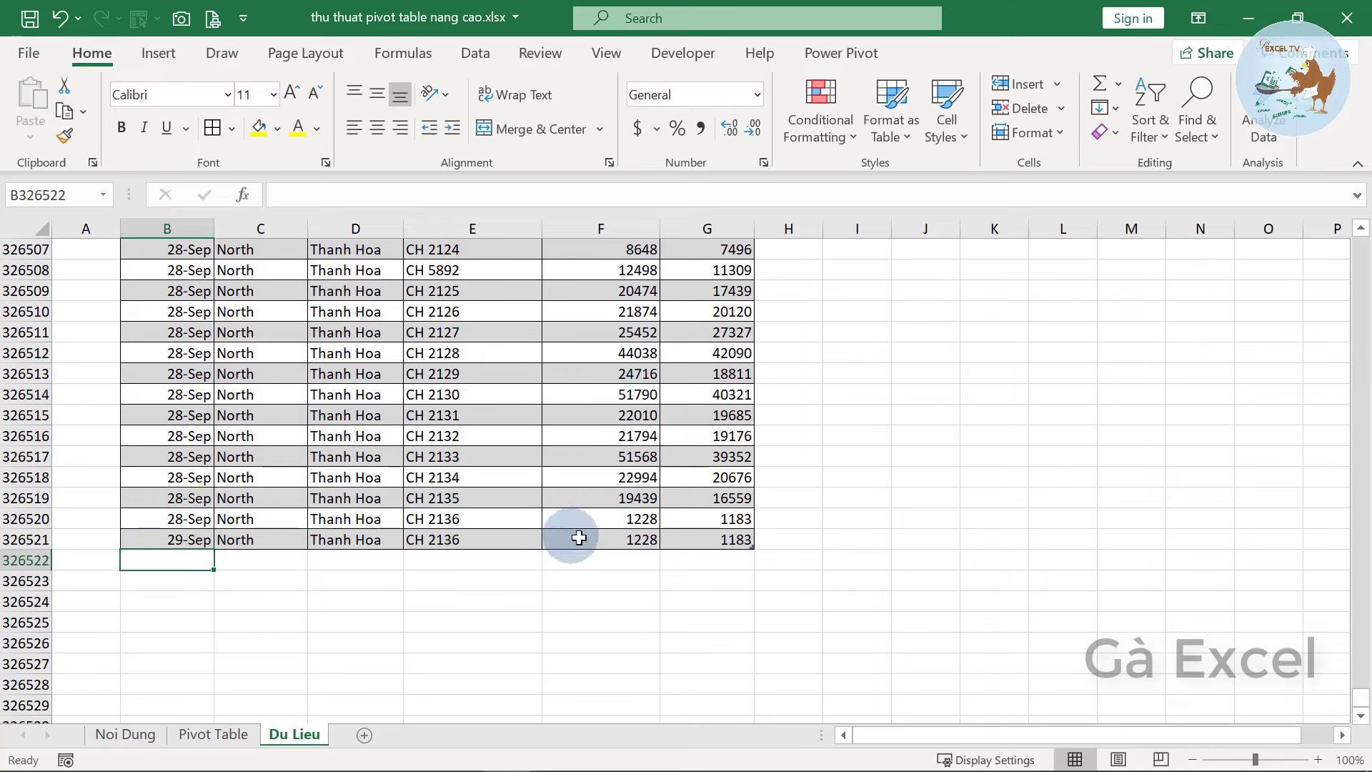
# Enter Doanh Thu 1000000 and Chi Phí 800000 in the new row
pyautogui.click(708, 541)
pyautogui.click(635, 548)
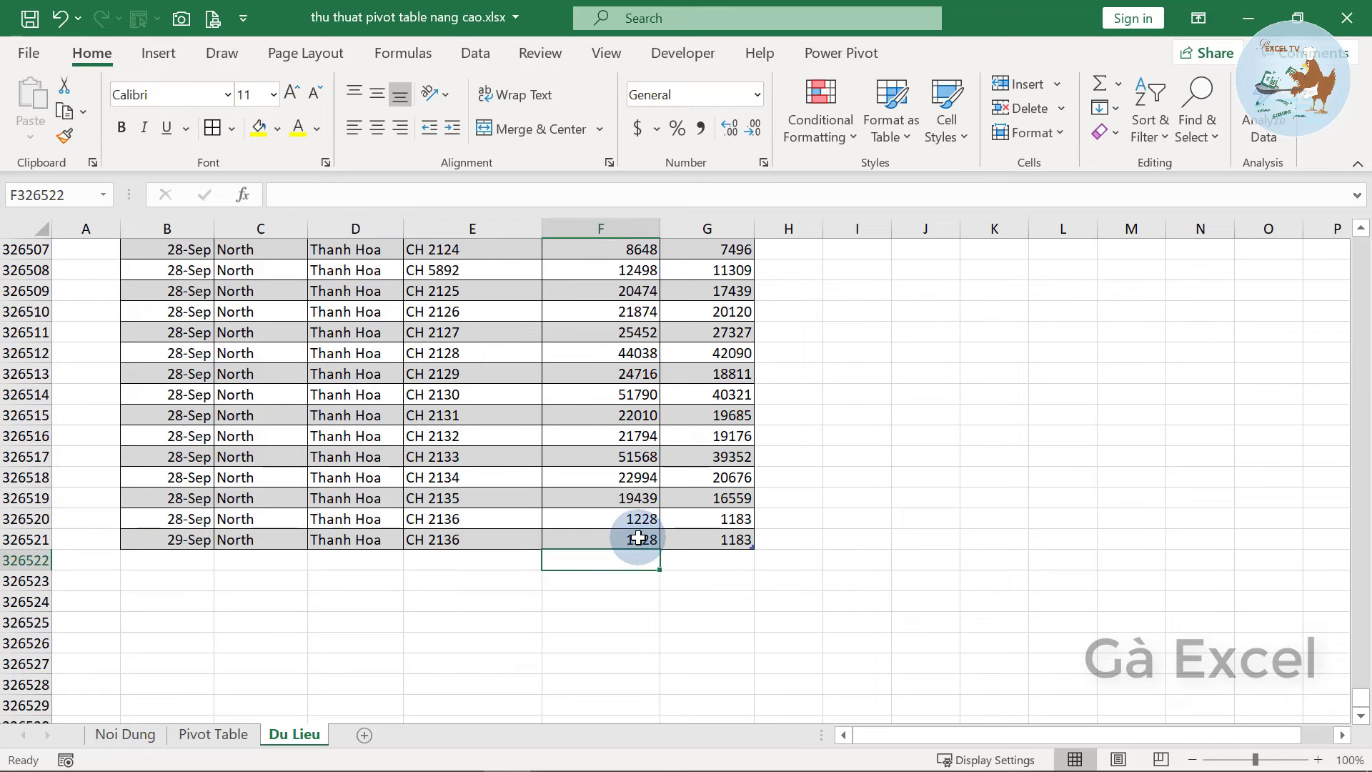
pyautogui.write('1000000')
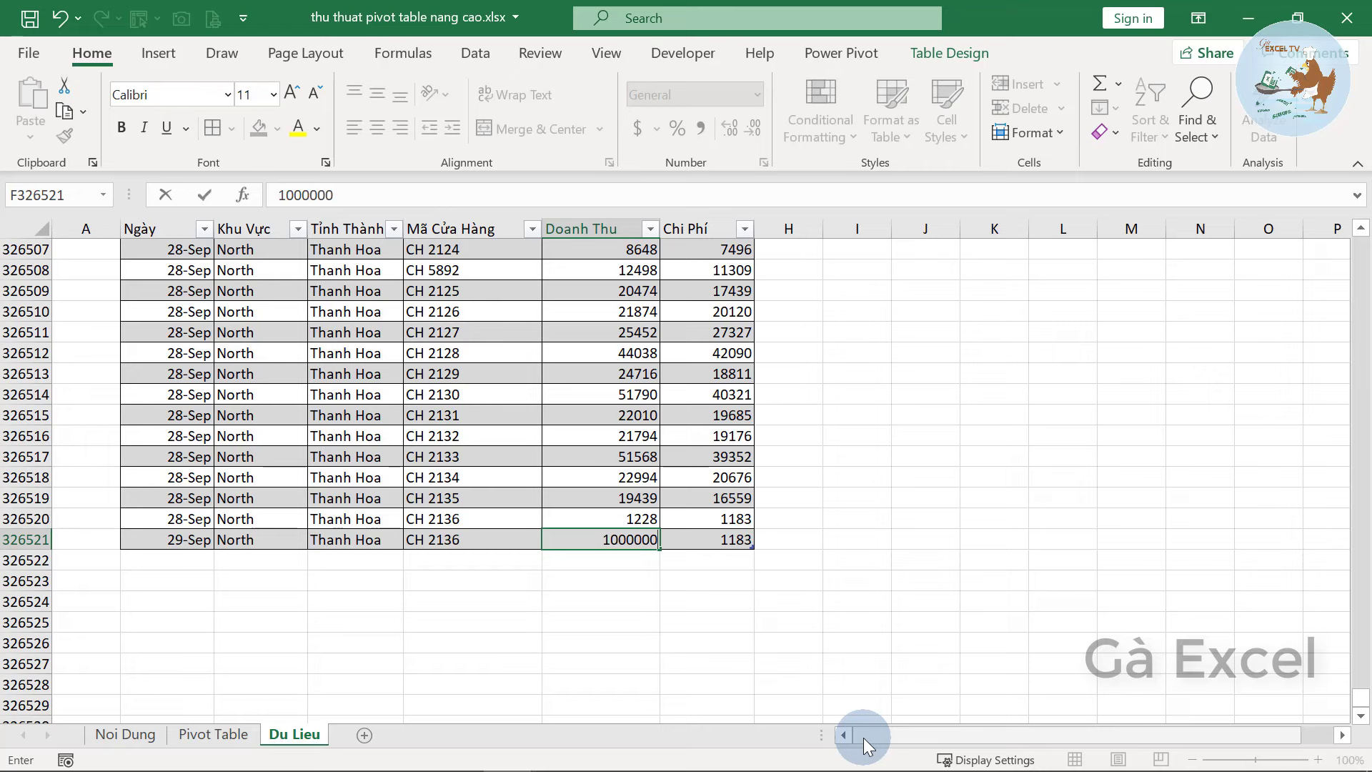
pyautogui.press('Tab')
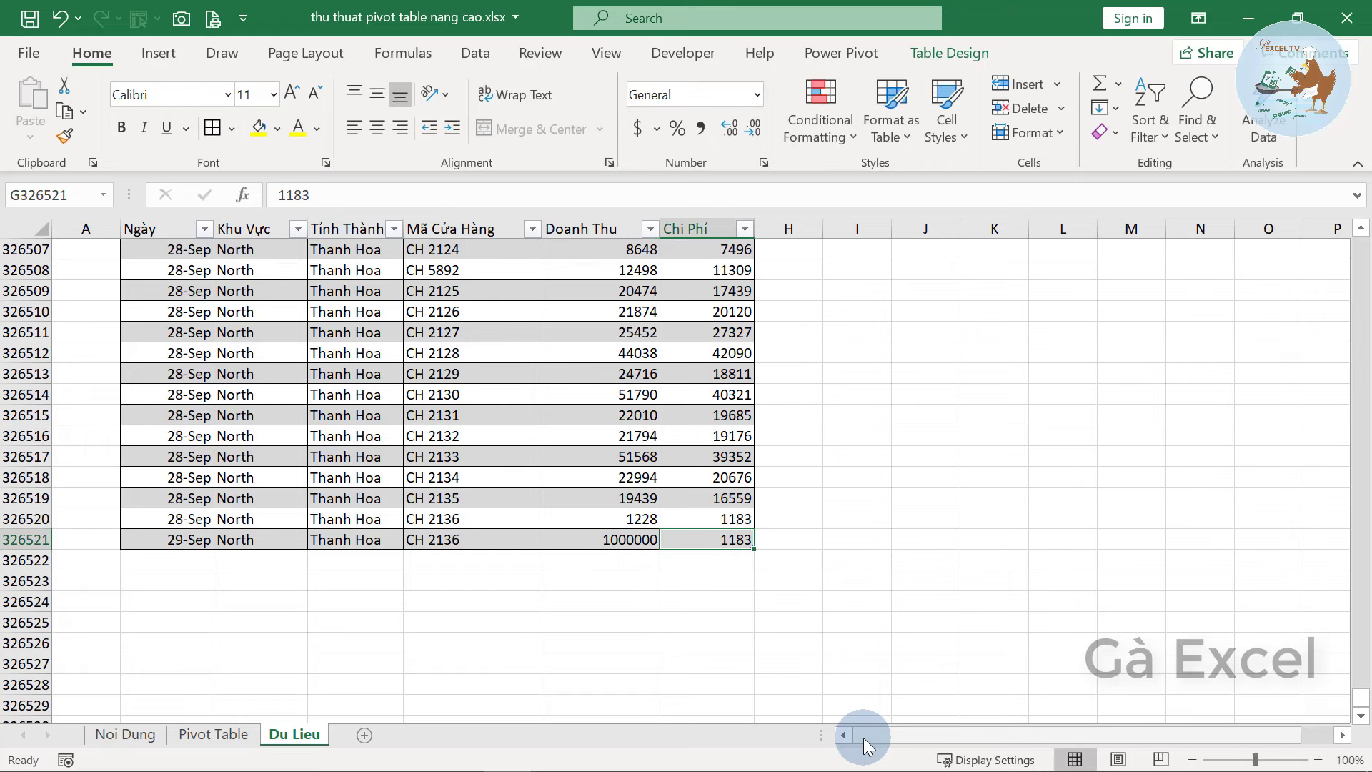
pyautogui.write('80000')
pyautogui.press('Return')
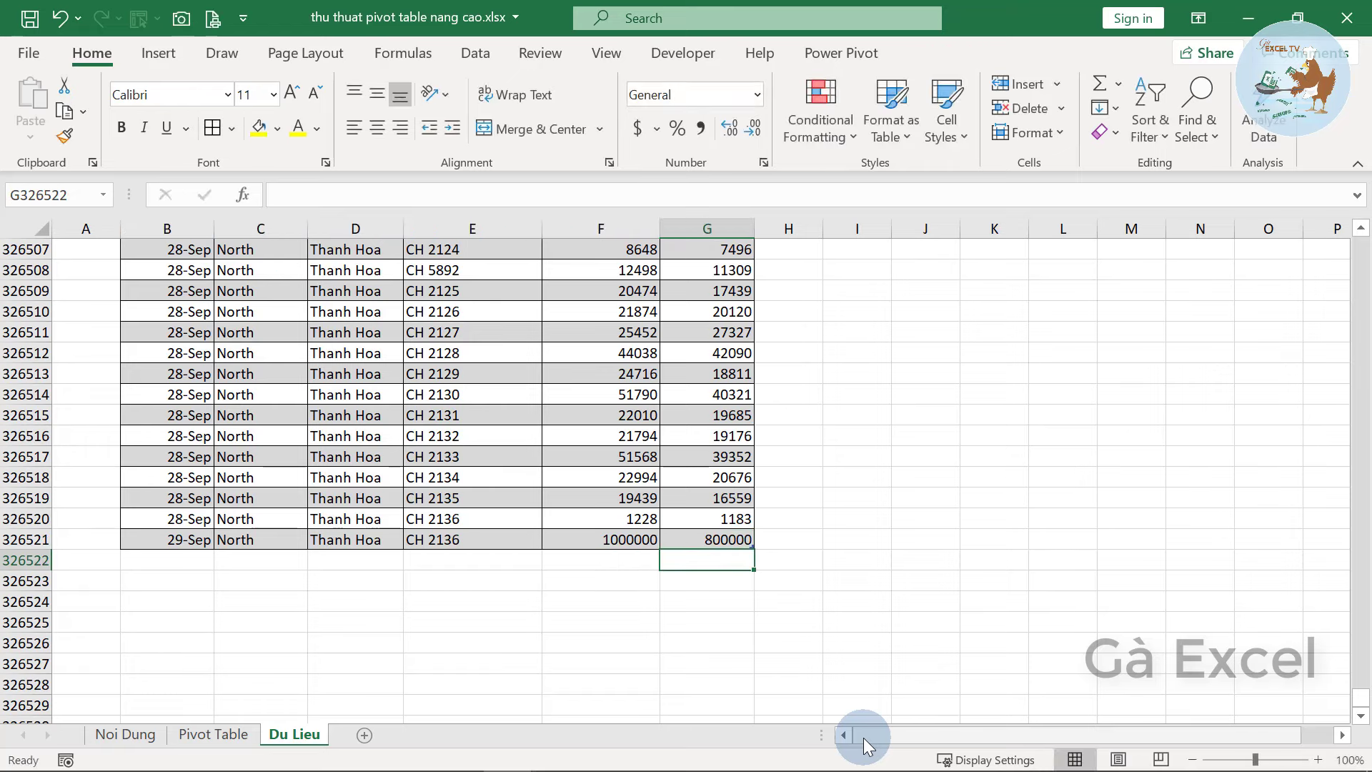
# Refresh the pivot so North shows 3,267,236,471, then select row 326521 on Du Lieu
pyautogui.click(218, 743)
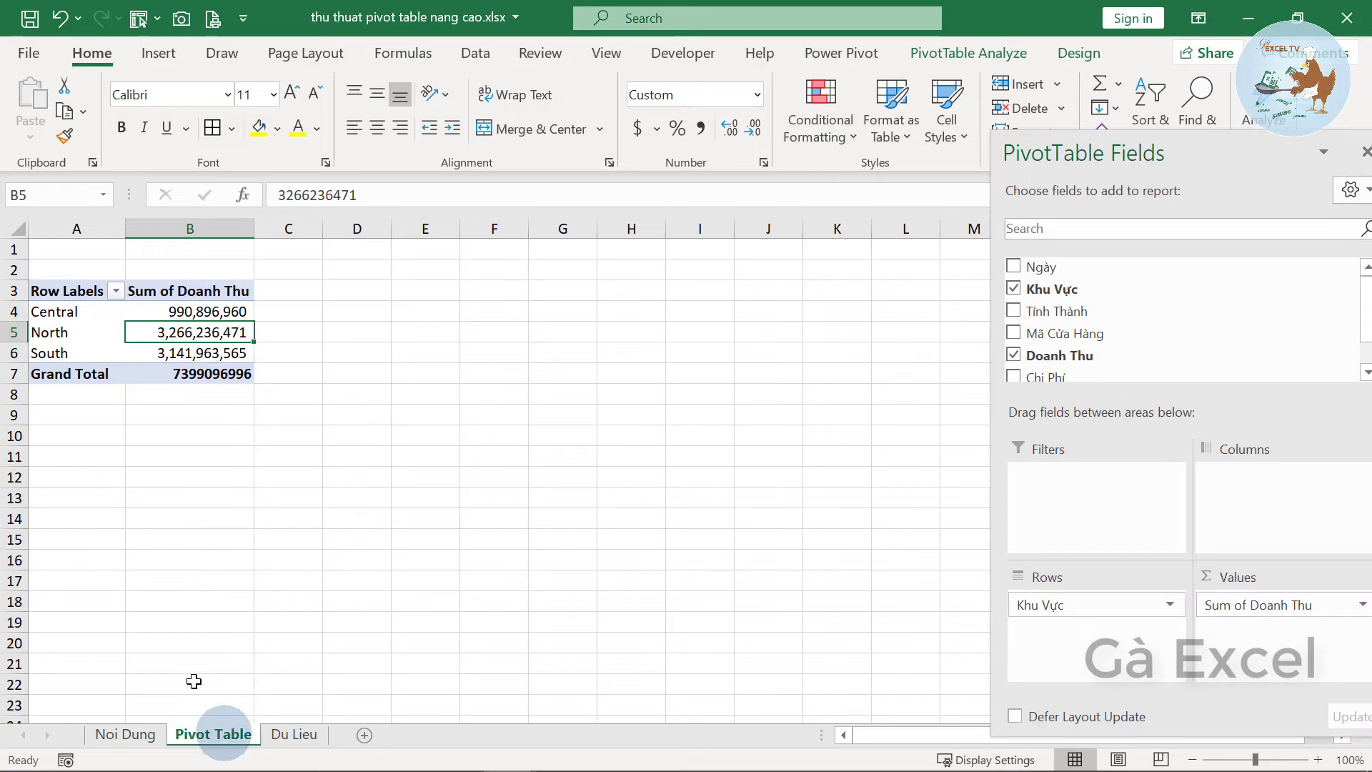
pyautogui.click(197, 323)
pyautogui.rightClick(193, 327)
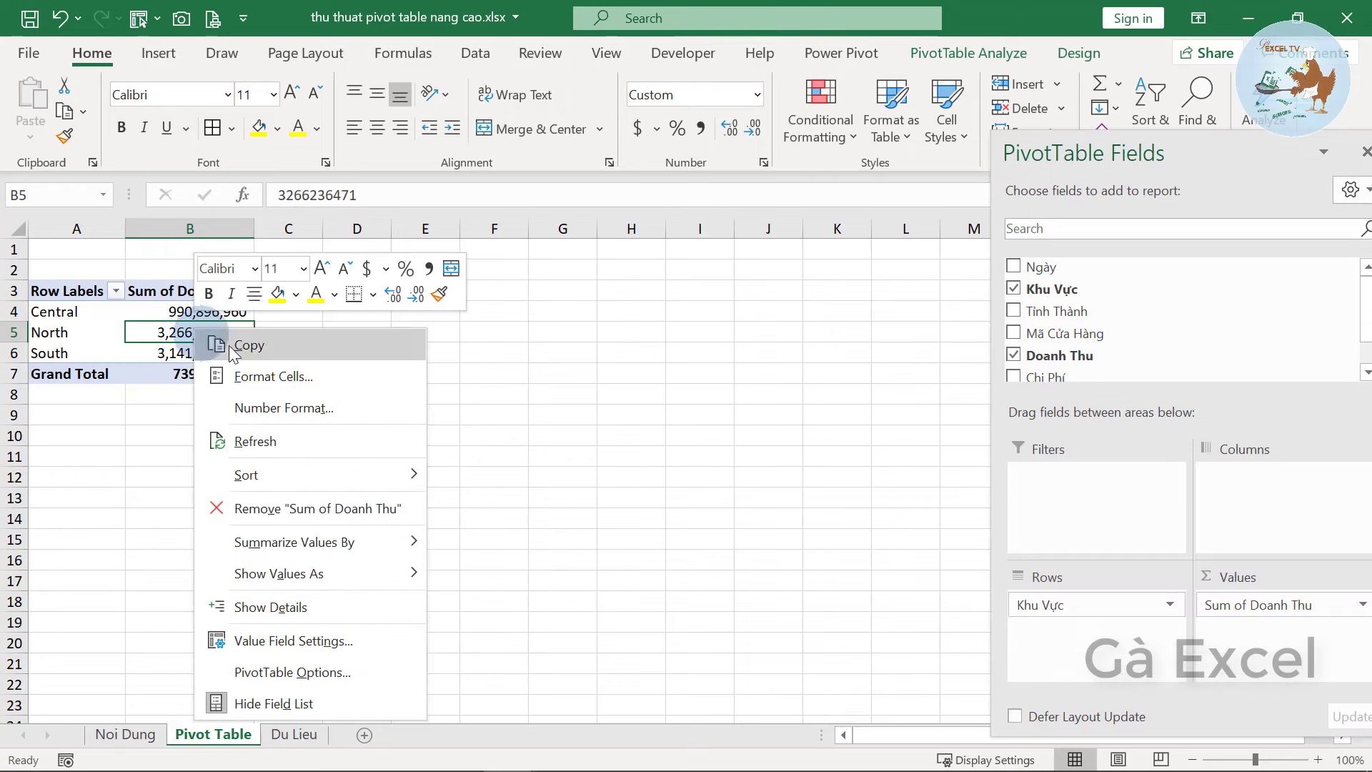
pyautogui.click(328, 444)
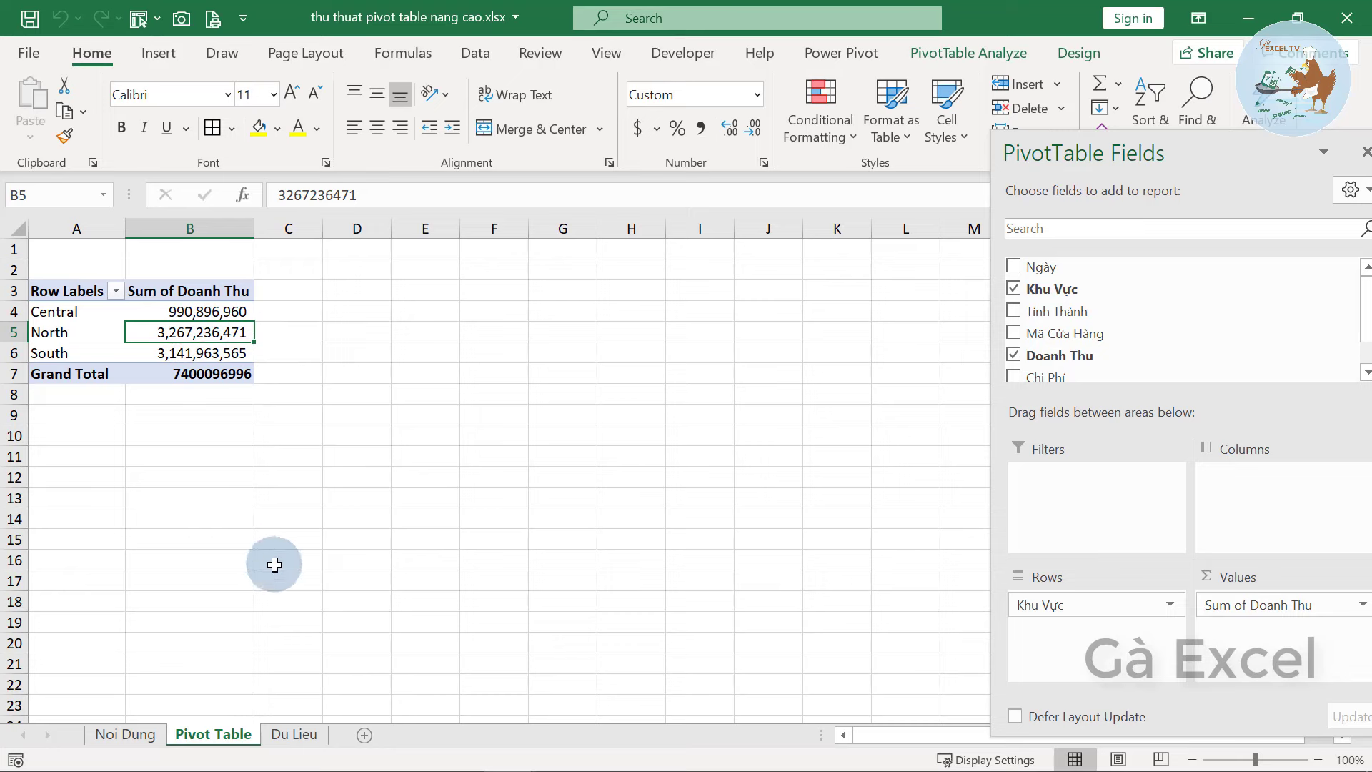
pyautogui.click(294, 734)
pyautogui.click(18, 541)
# Delete the 29-Sep test row 326521 from the data
pyautogui.rightClick(20, 543)
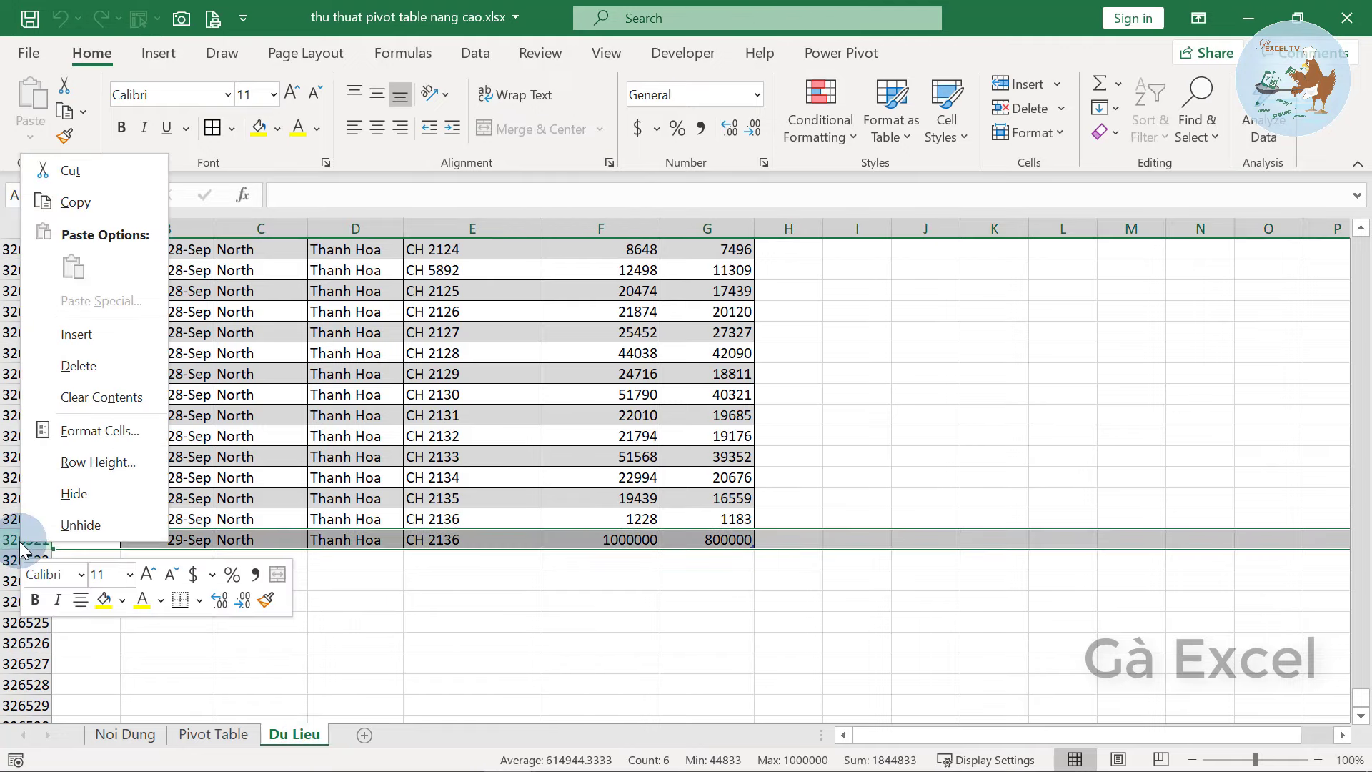
pyautogui.click(78, 365)
pyautogui.click(375, 415)
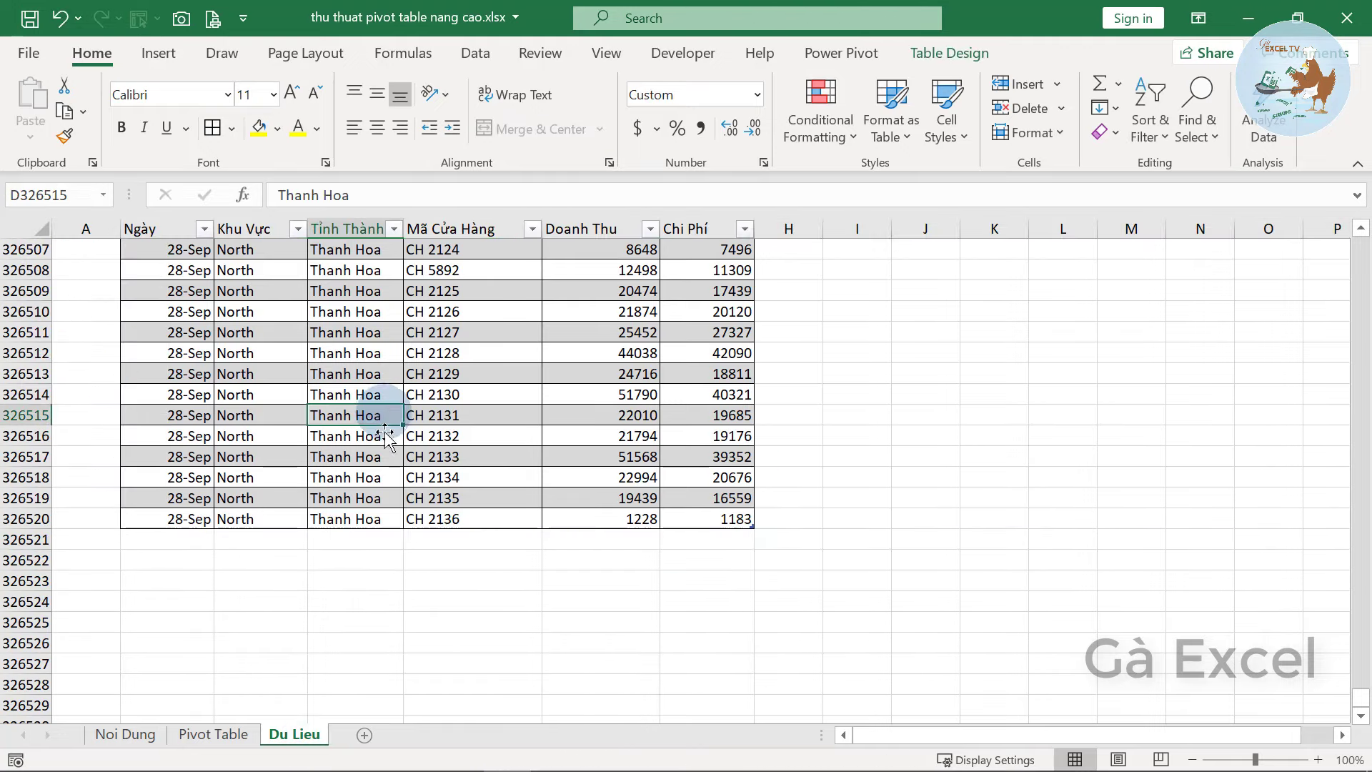
# Refresh the PivotTable from PivotTable Analyze so the test row's revenue drops out
pyautogui.click(213, 734)
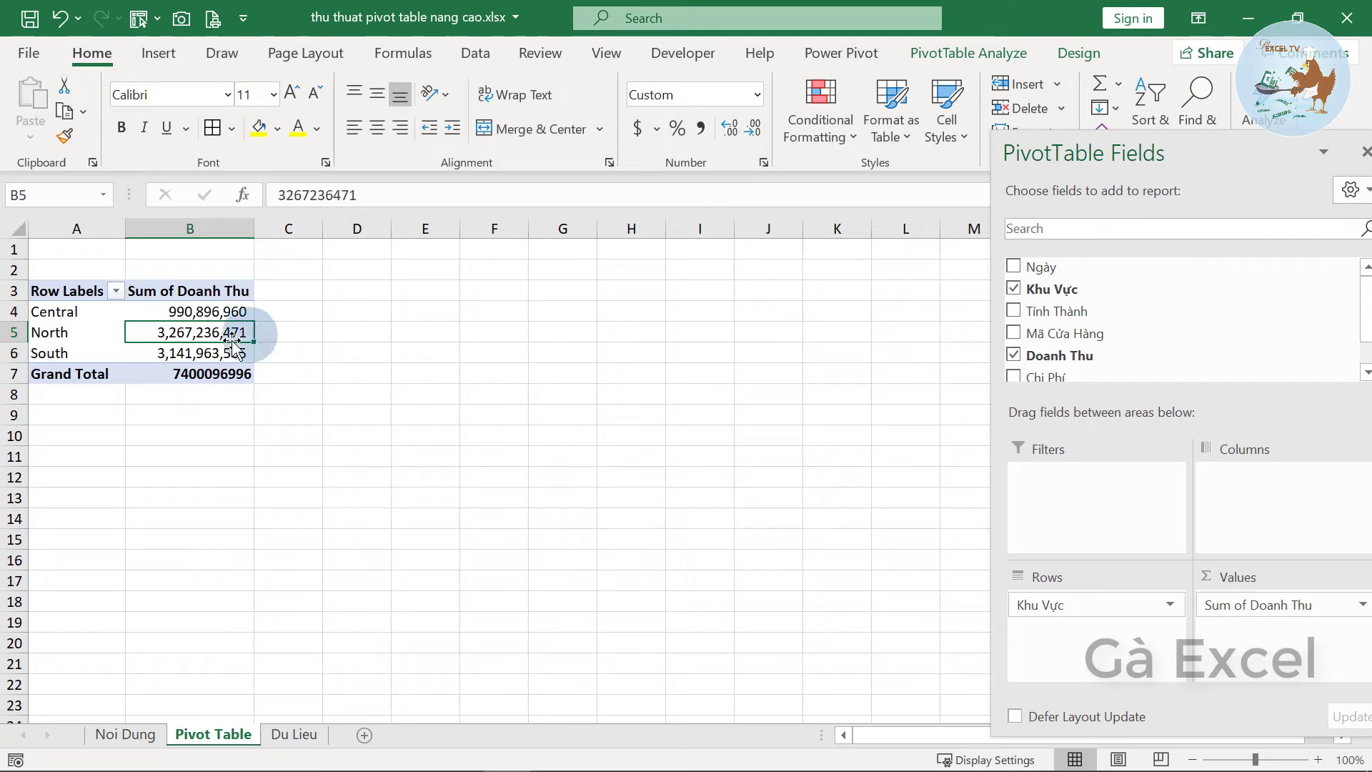
pyautogui.rightClick(232, 337)
pyautogui.click(208, 309)
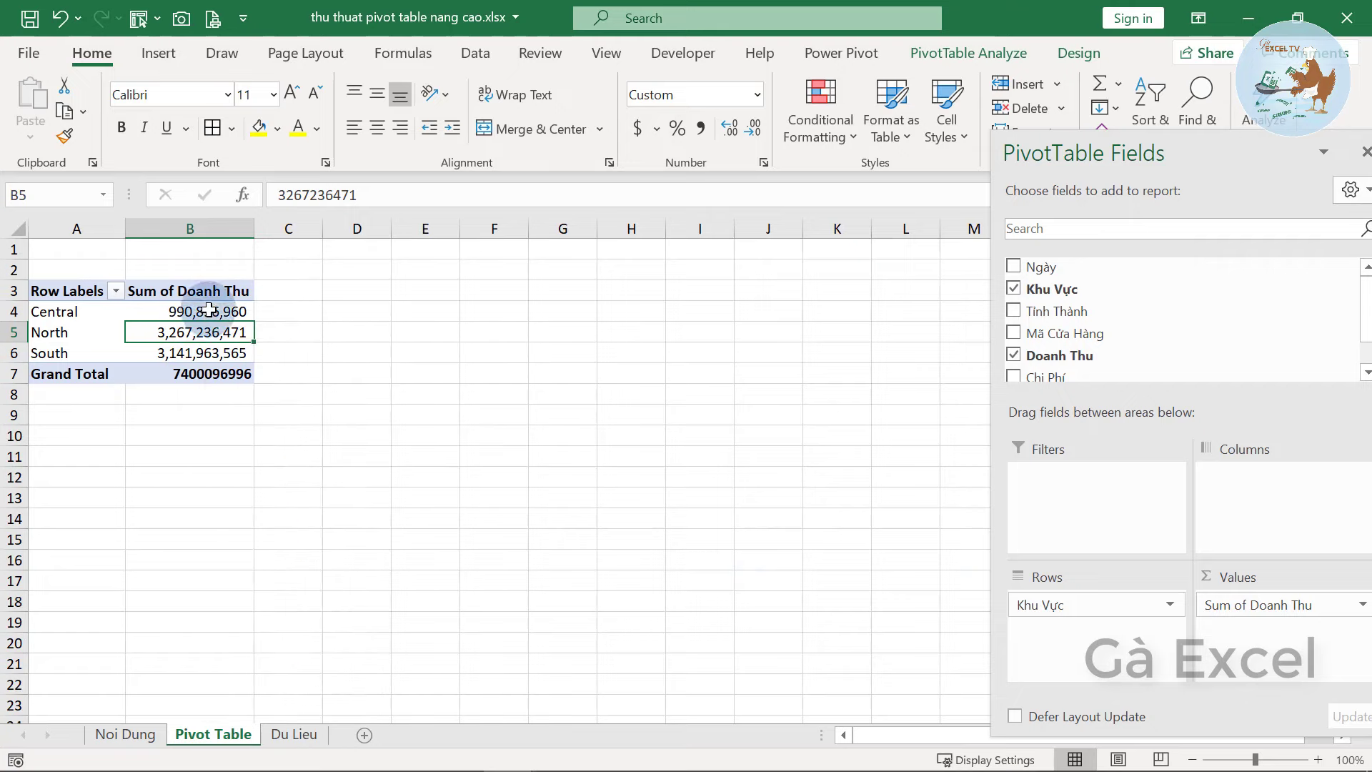
pyautogui.click(1000, 55)
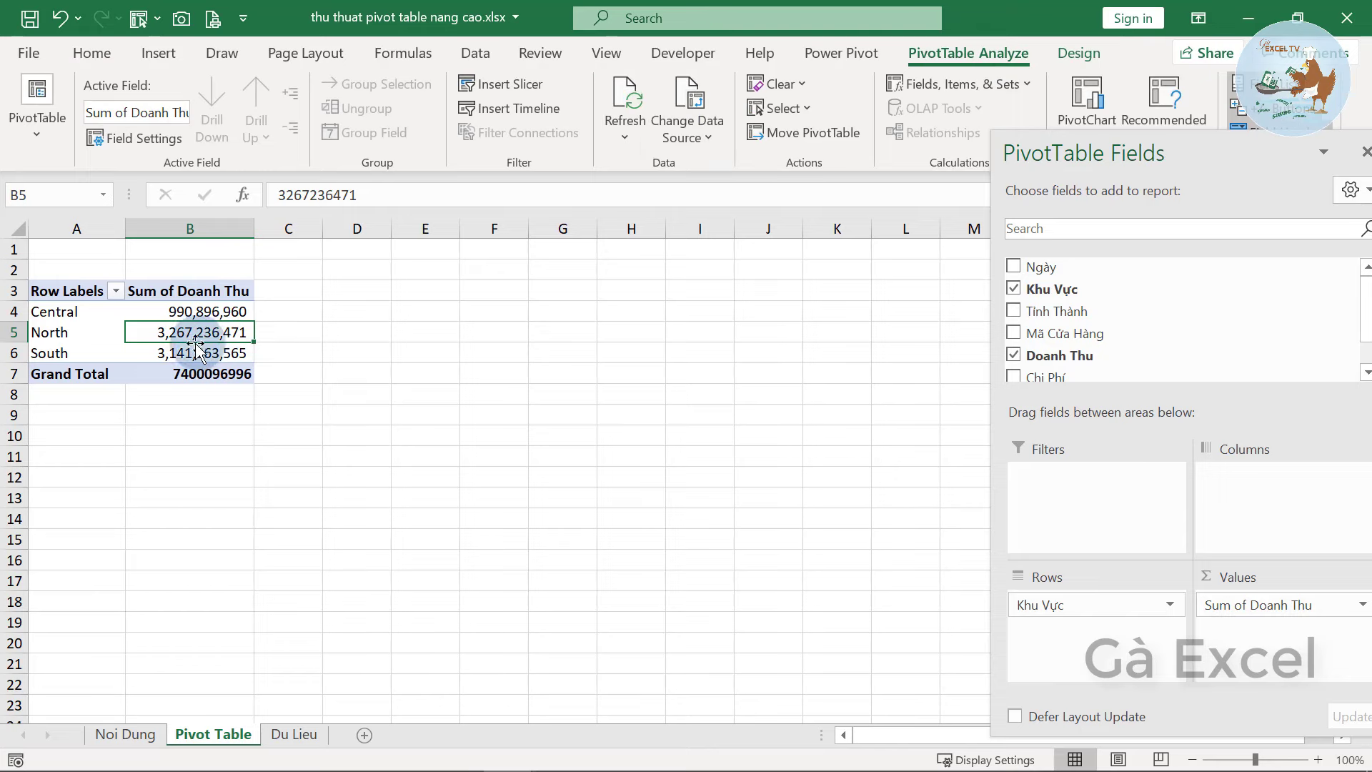
pyautogui.click(623, 102)
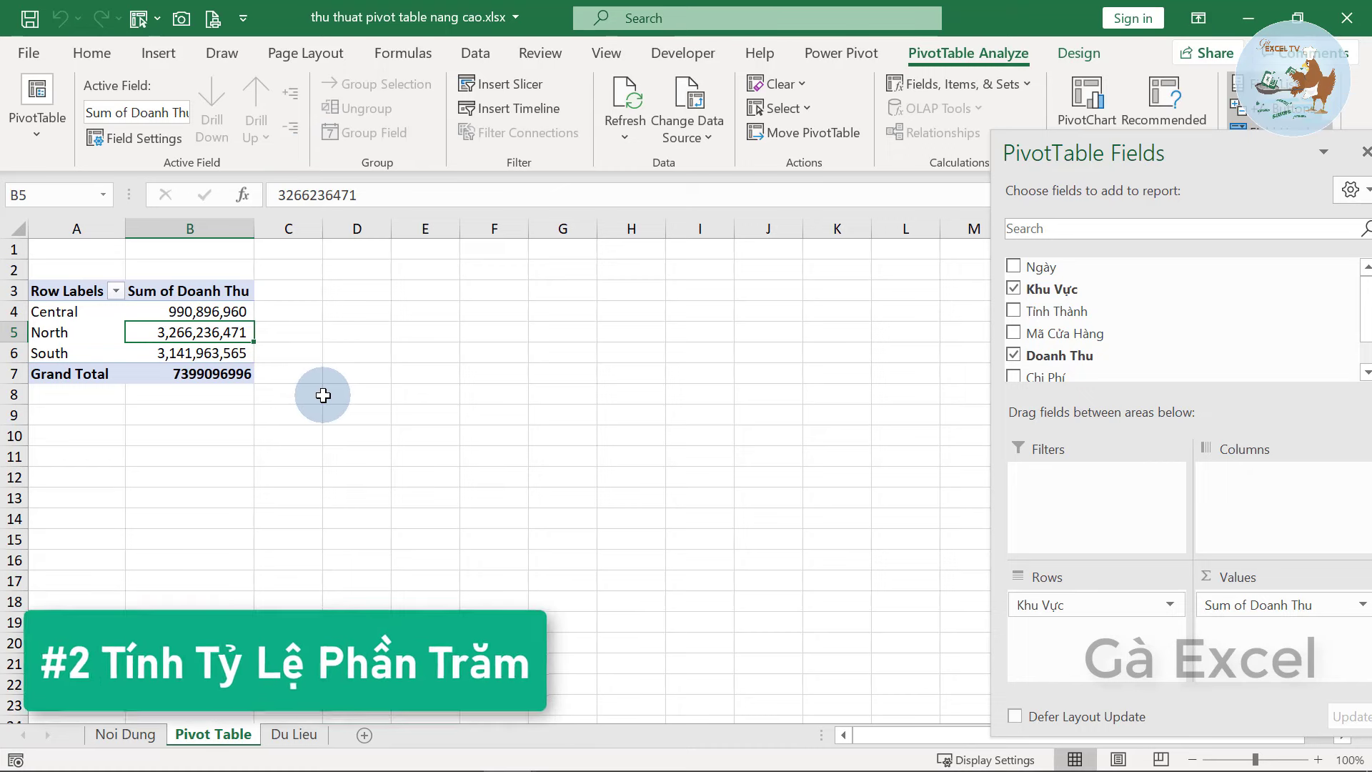
# Check the refreshed Central and North revenue totals, with North back at 3,266,236,471
pyautogui.click(189, 310)
pyautogui.click(193, 337)
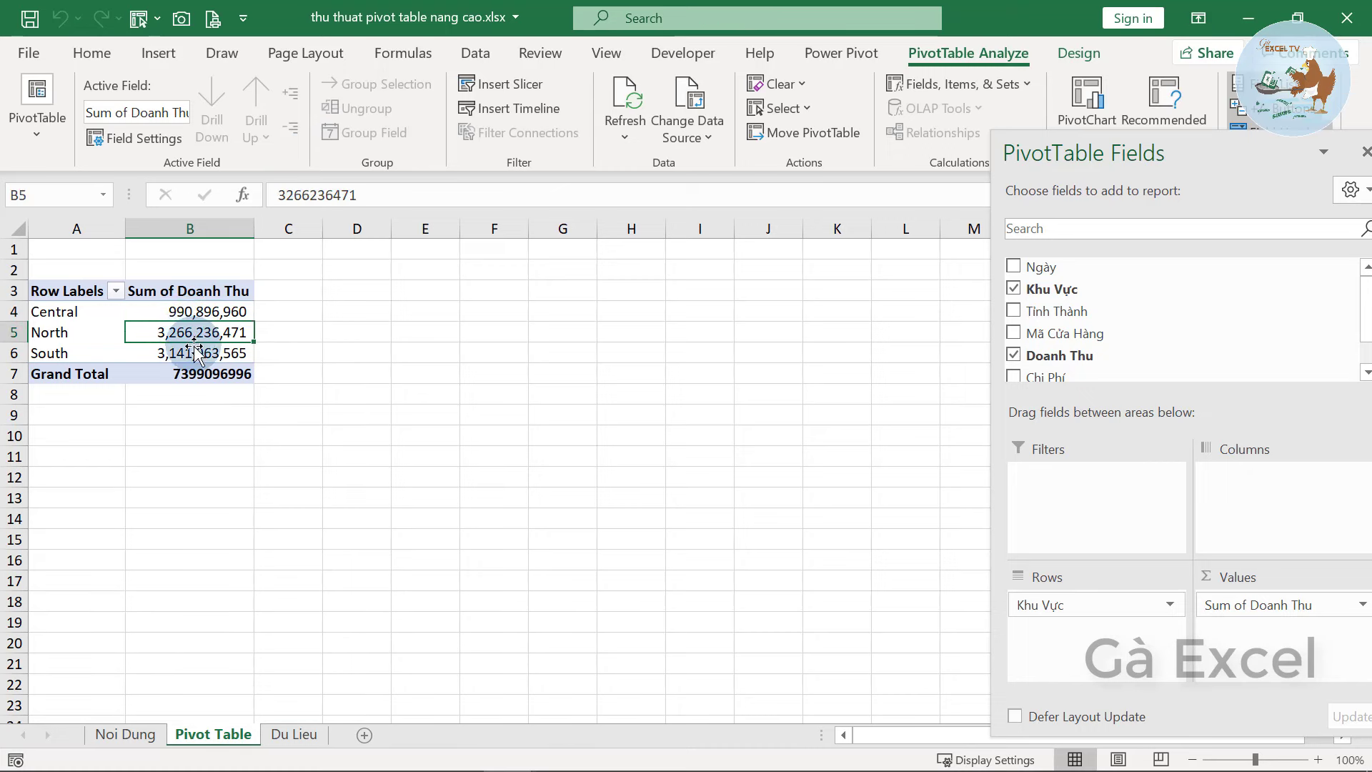
pyautogui.click(192, 312)
pyautogui.click(193, 332)
# Review the South, Central and North revenue totals in the pivot
pyautogui.click(194, 352)
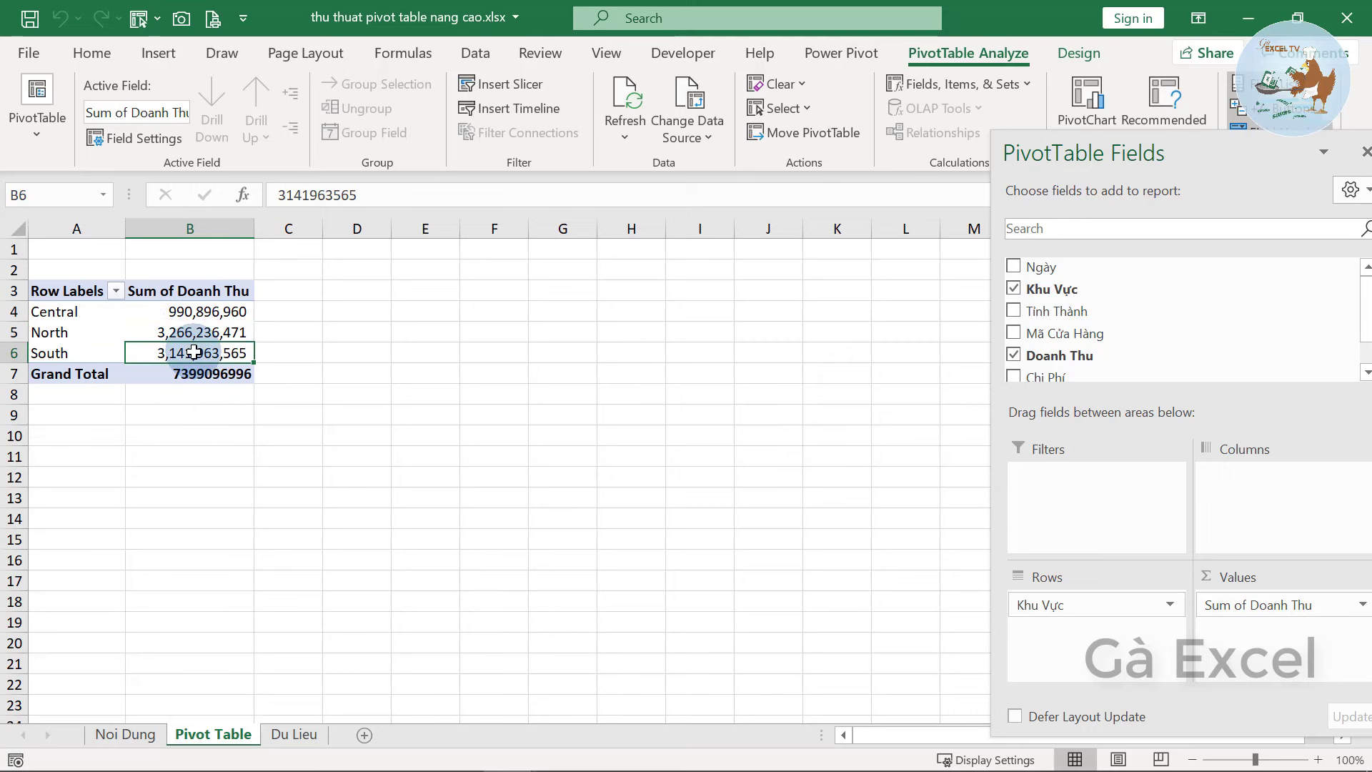
pyautogui.click(191, 312)
pyautogui.click(203, 332)
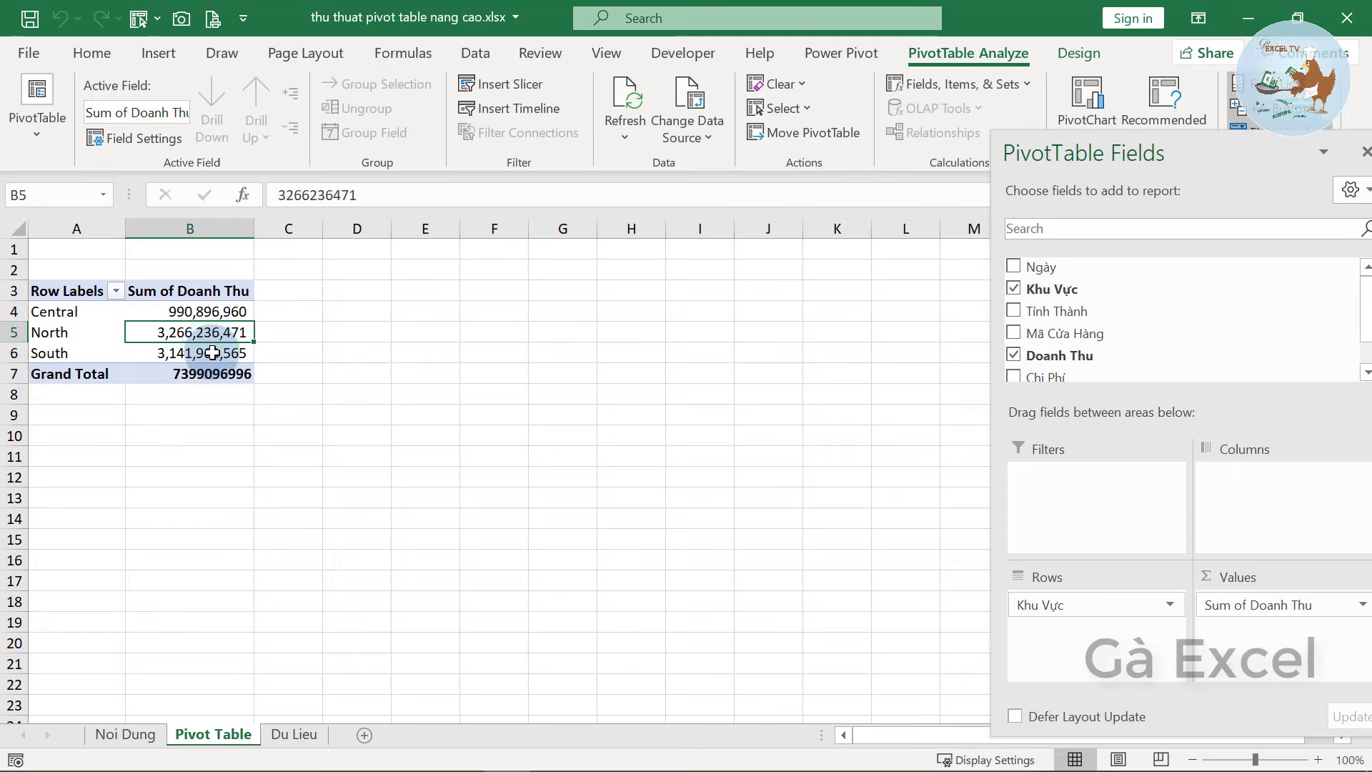
pyautogui.click(212, 353)
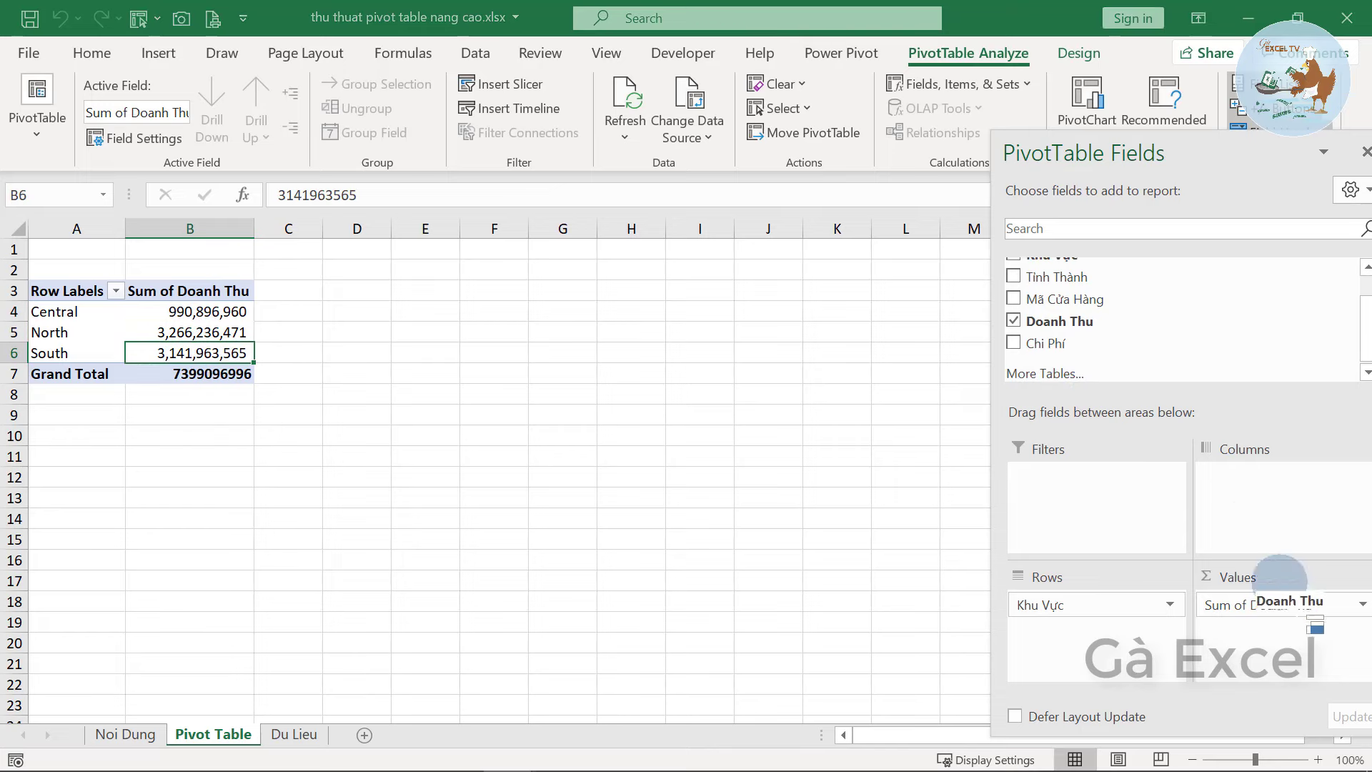
# Add Doanh Thu to Values again and compare the Sum of Doanh Thu2 figures with the originals
pyautogui.moveTo(1079, 358); pyautogui.dragTo(1269, 622)
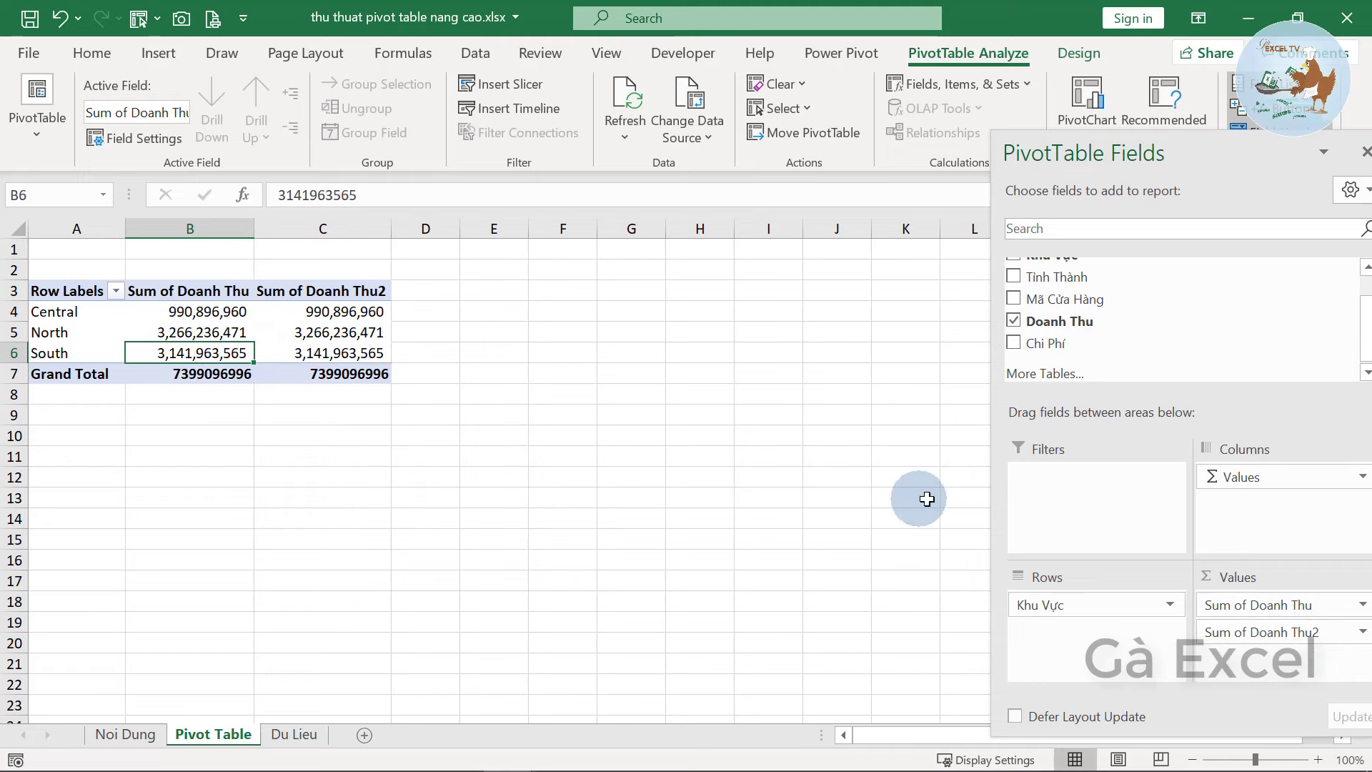
pyautogui.click(325, 318)
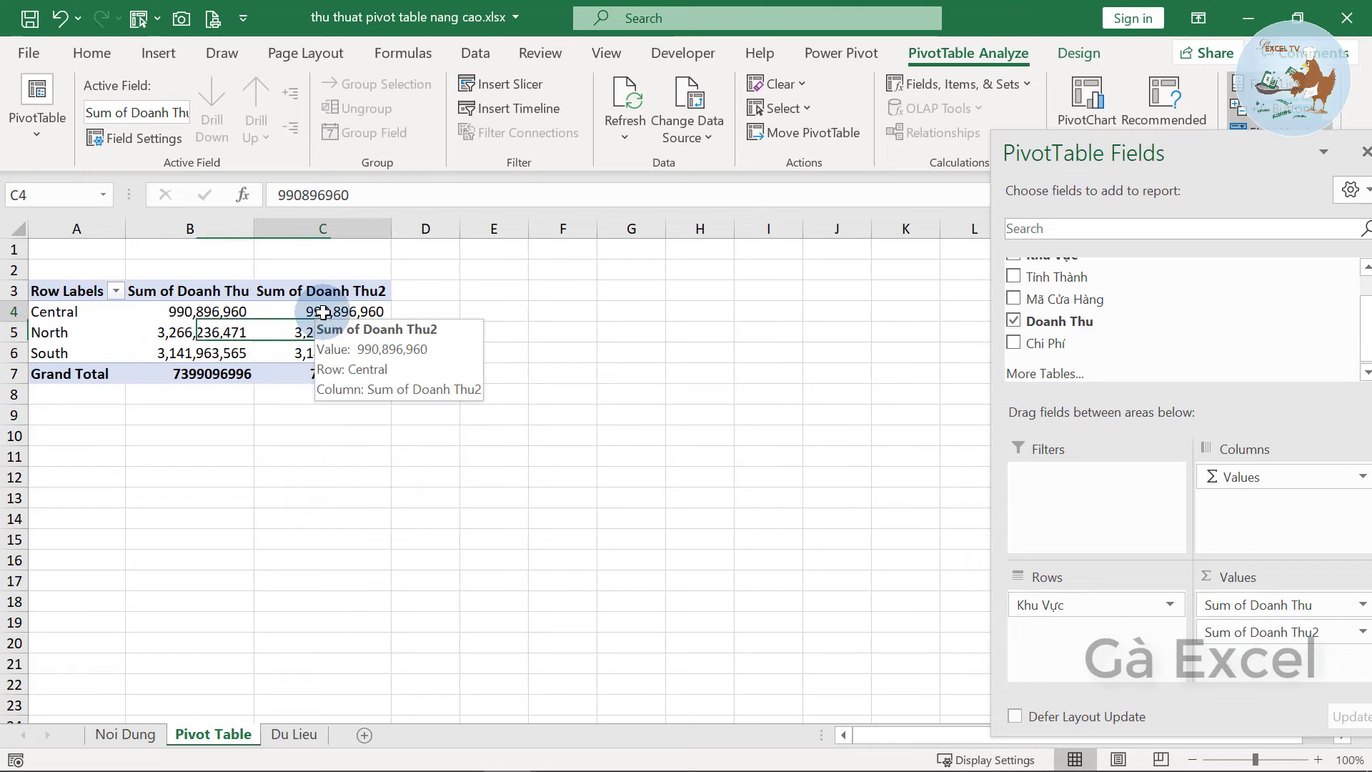
pyautogui.click(336, 353)
pyautogui.click(316, 313)
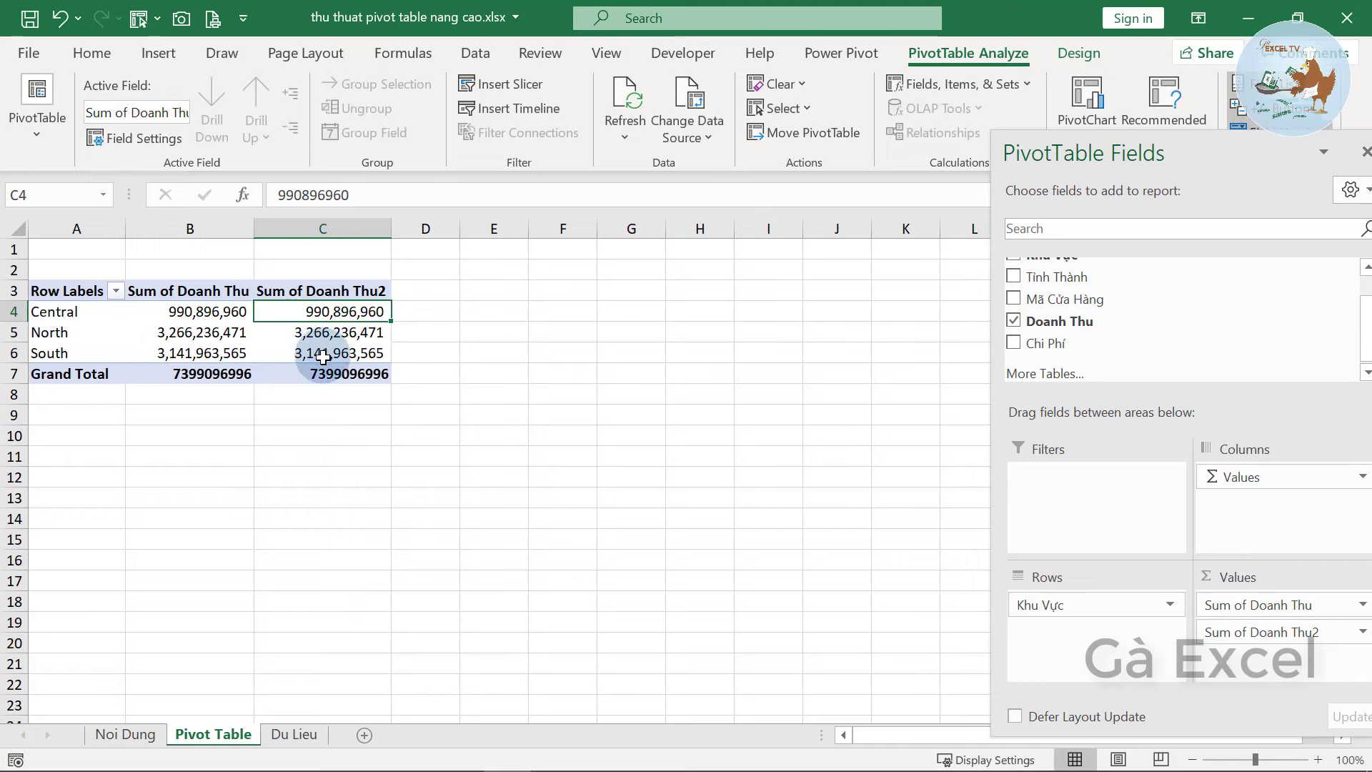
pyautogui.click(225, 311)
pyautogui.click(321, 313)
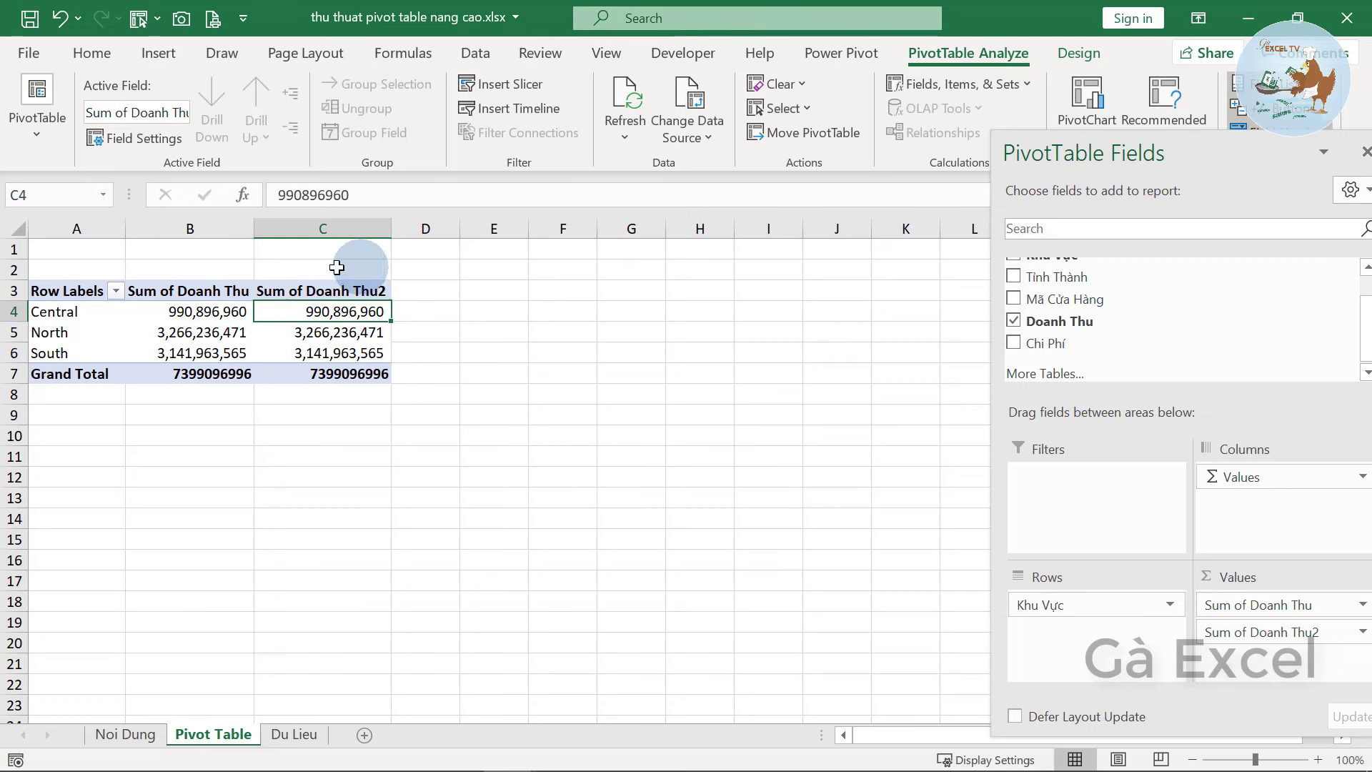
# Show Sum of Doanh Thu2 as % of Column Total: Central 13.39%, North 44.14%, South 42.46%
pyautogui.rightClick(345, 316)
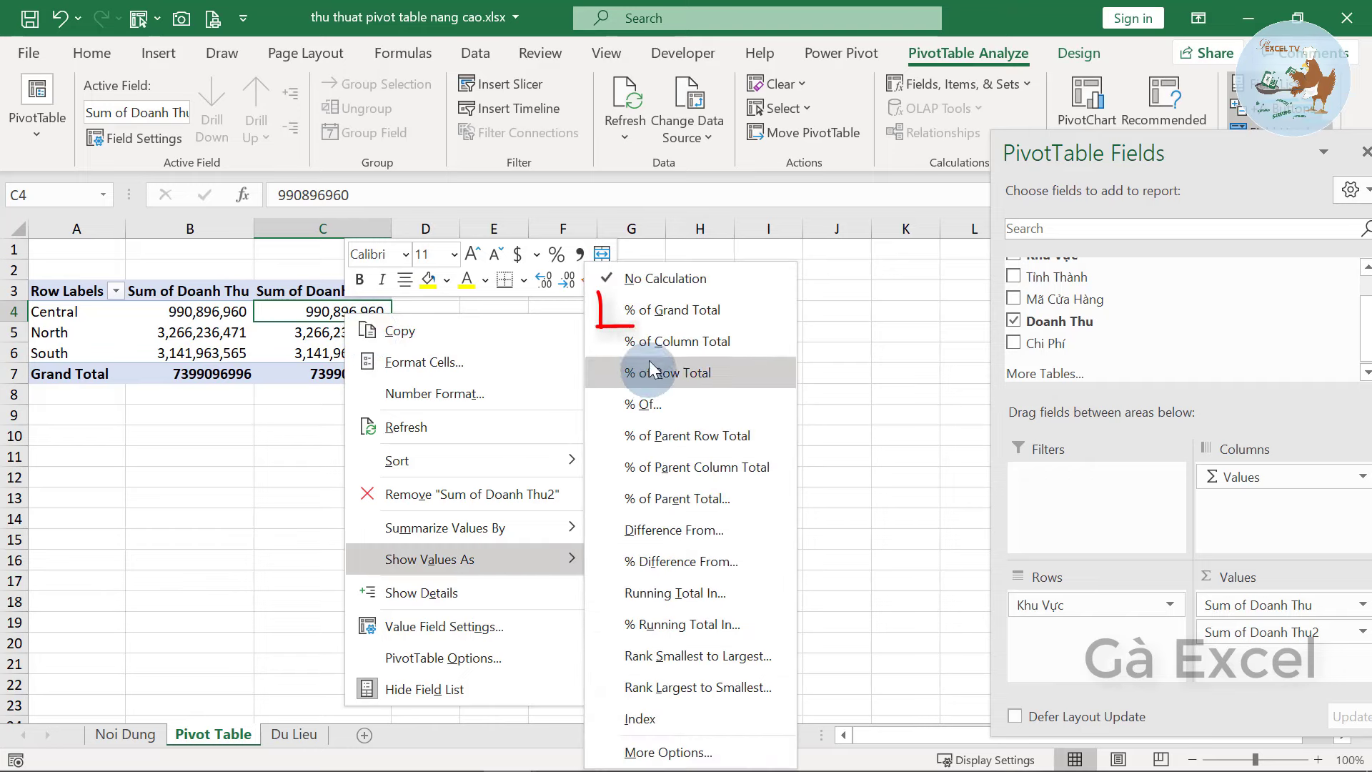
pyautogui.moveTo(429, 558)
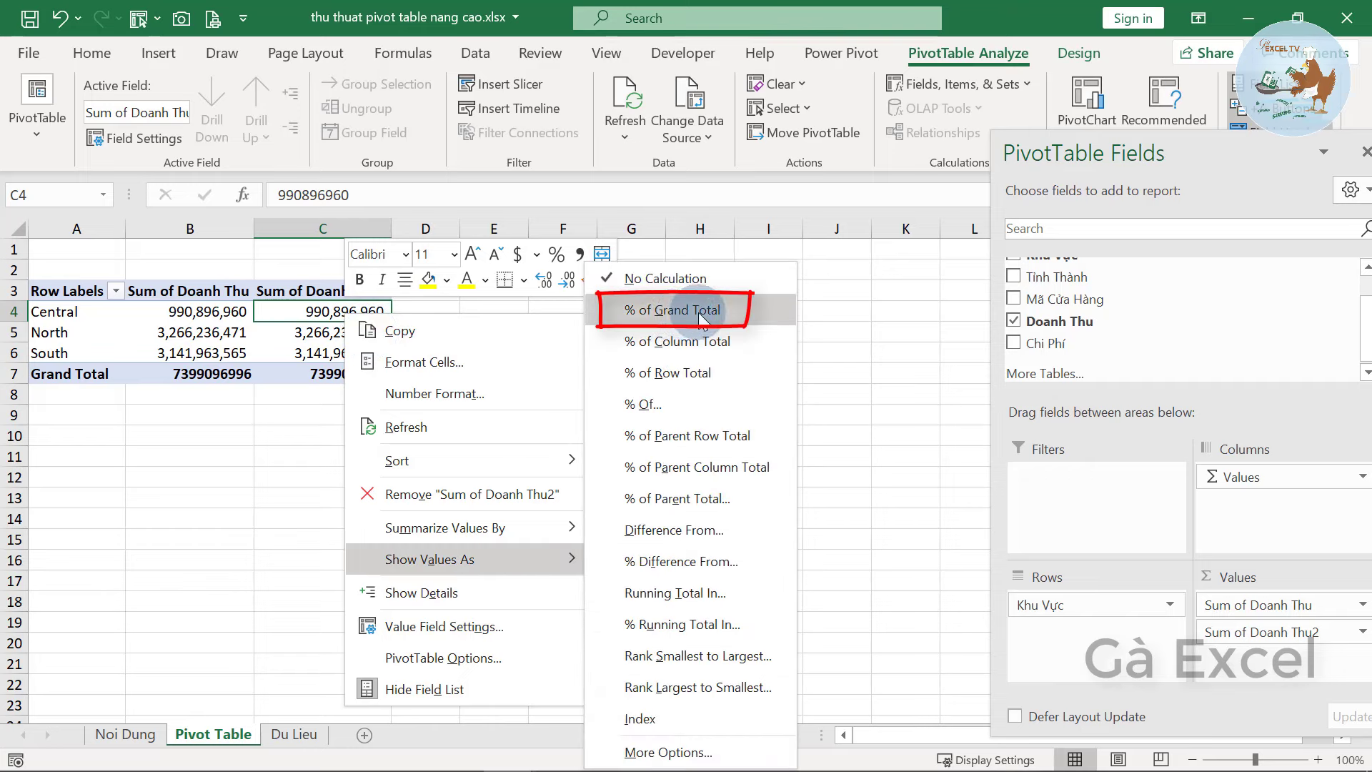
pyautogui.click(700, 319)
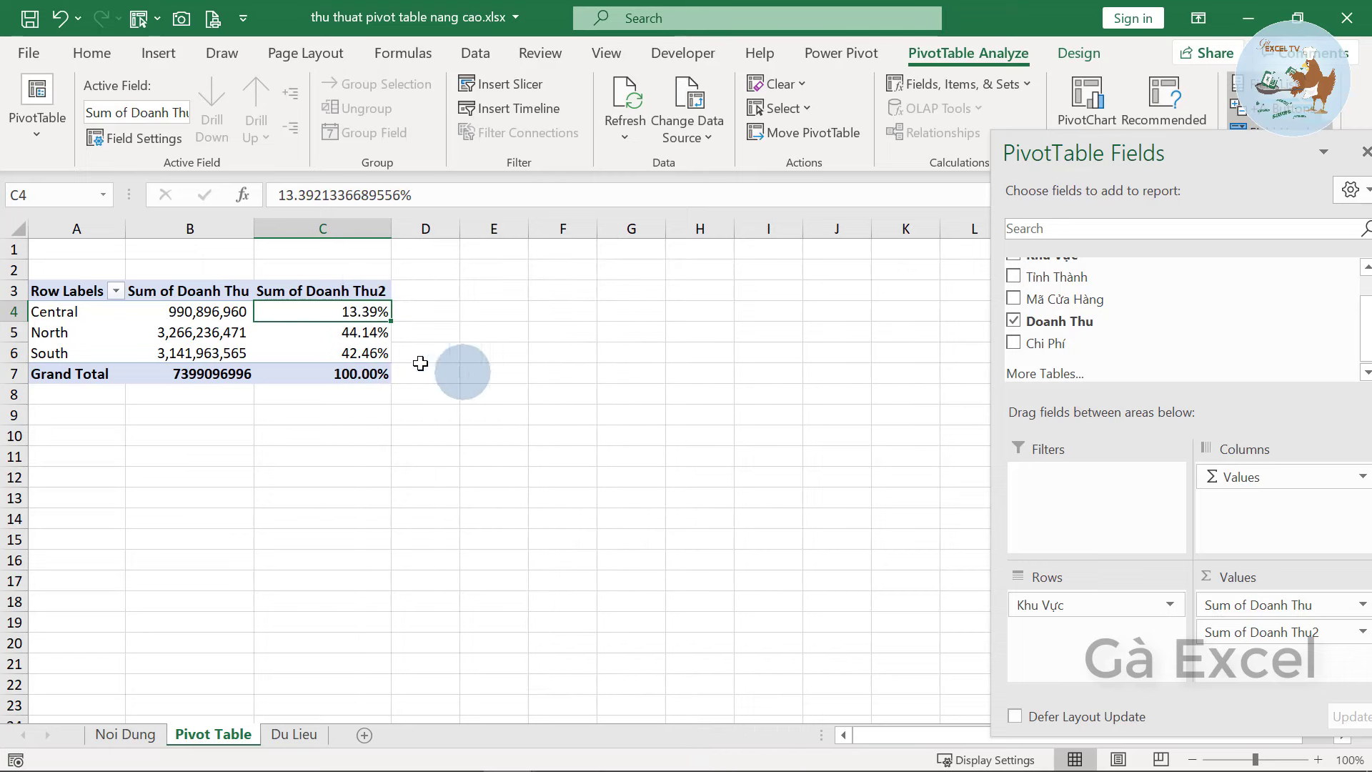
pyautogui.click(317, 332)
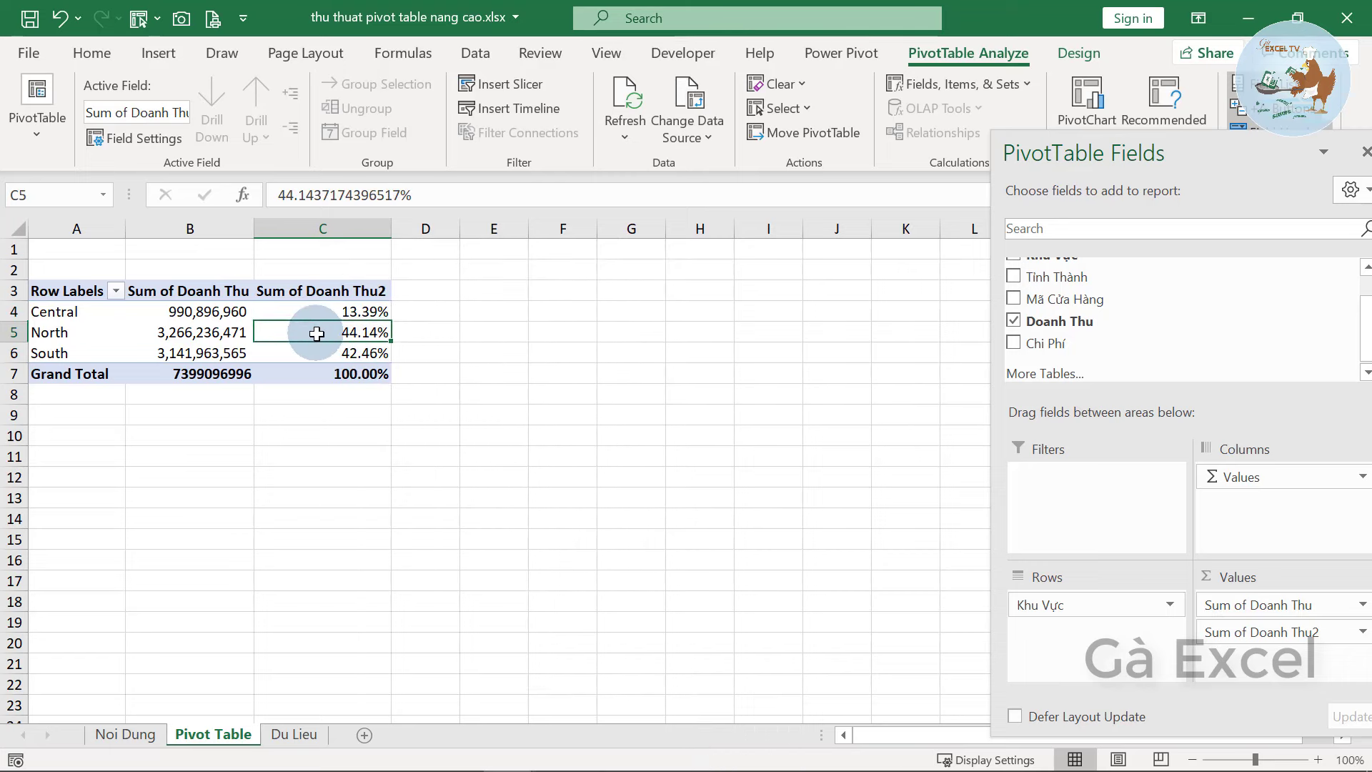
pyautogui.click(326, 353)
pyautogui.click(326, 312)
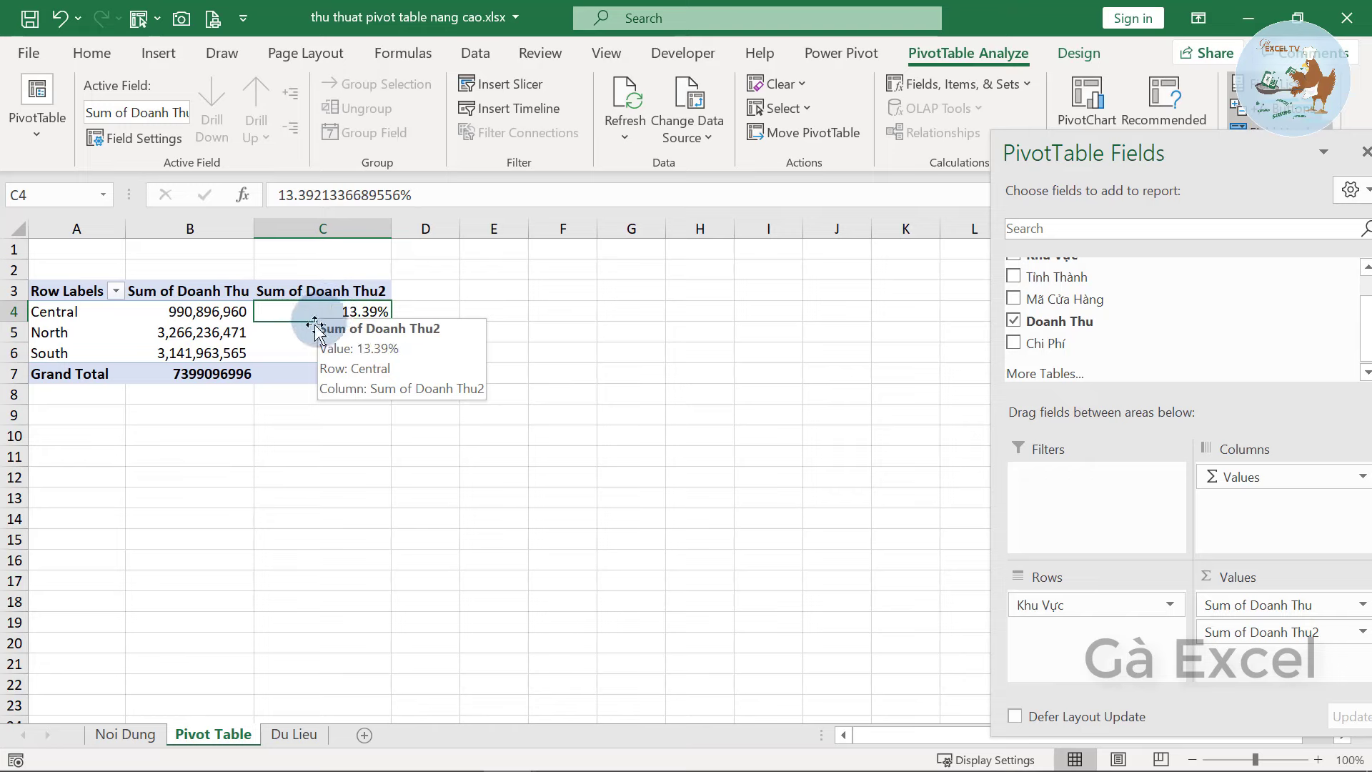
pyautogui.click(307, 334)
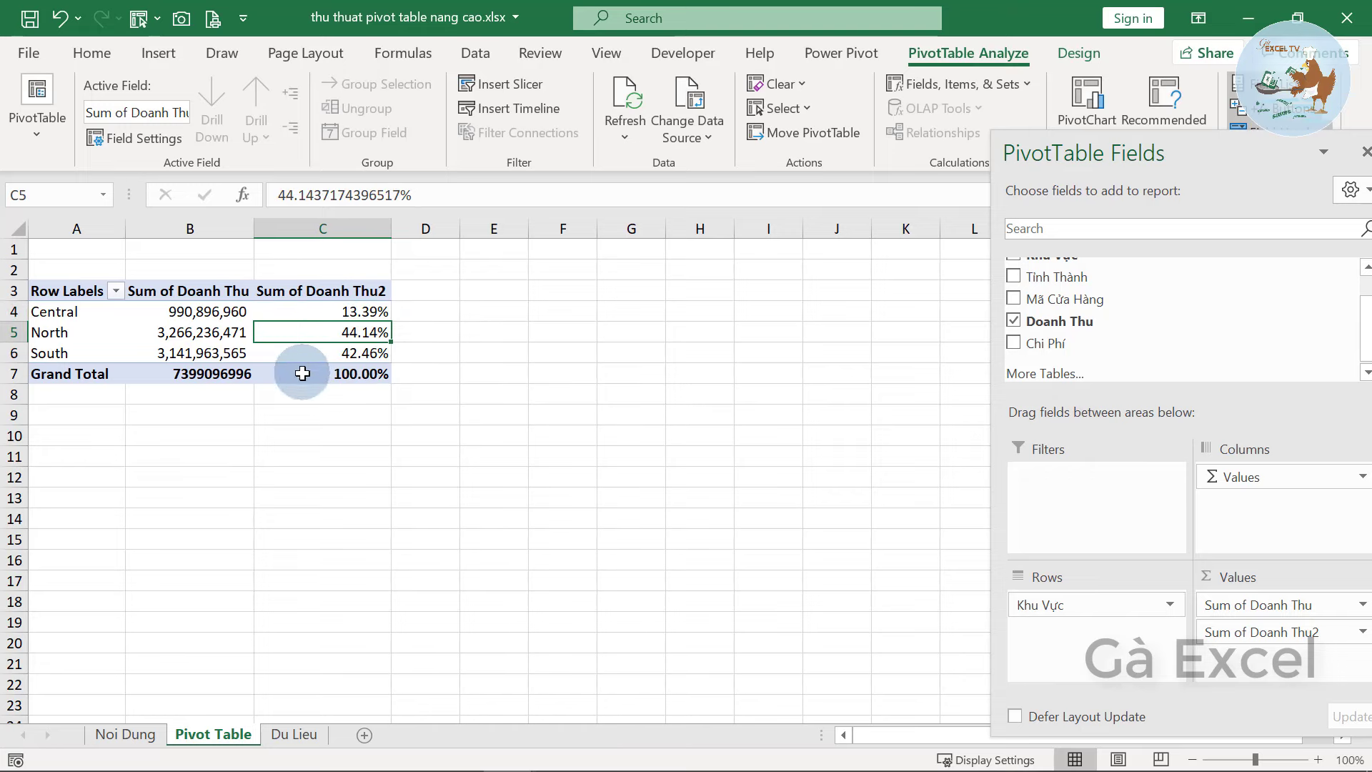
pyautogui.click(305, 355)
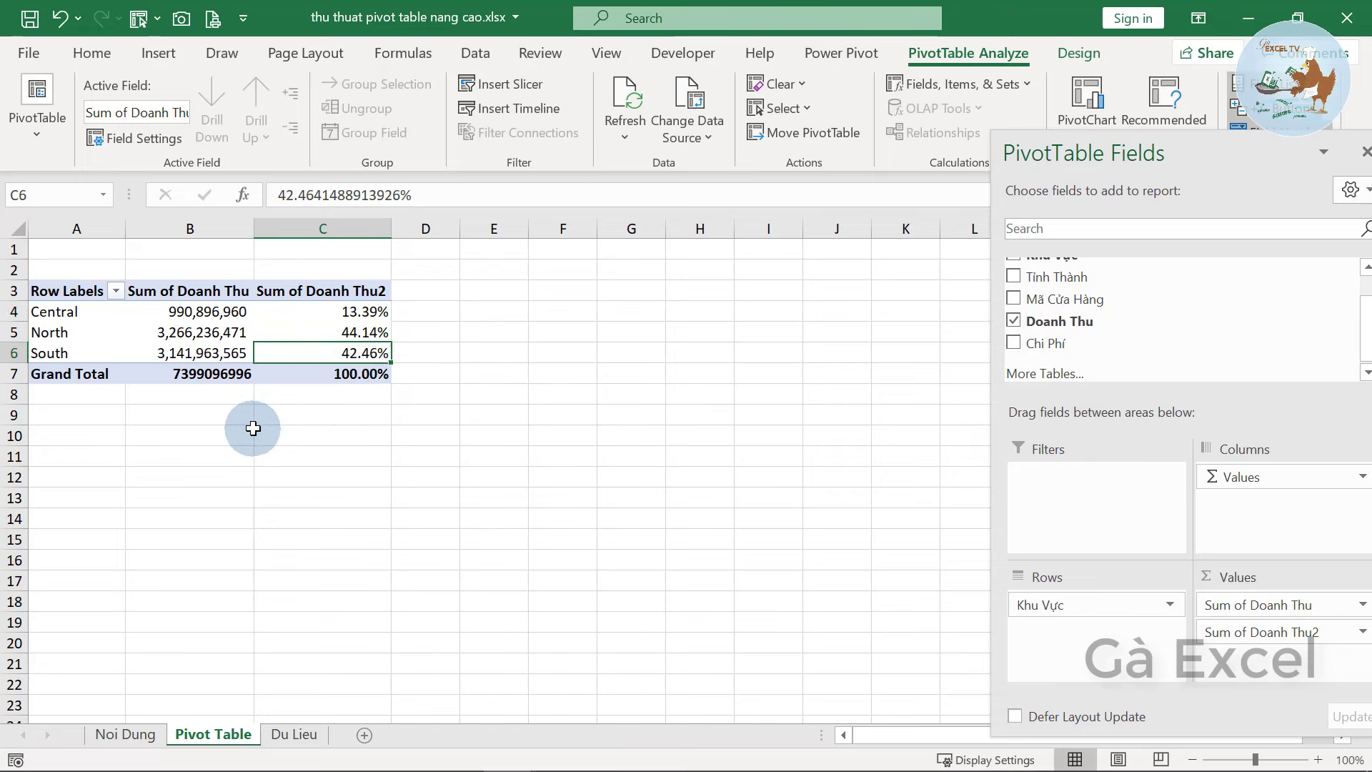
pyautogui.click(322, 291)
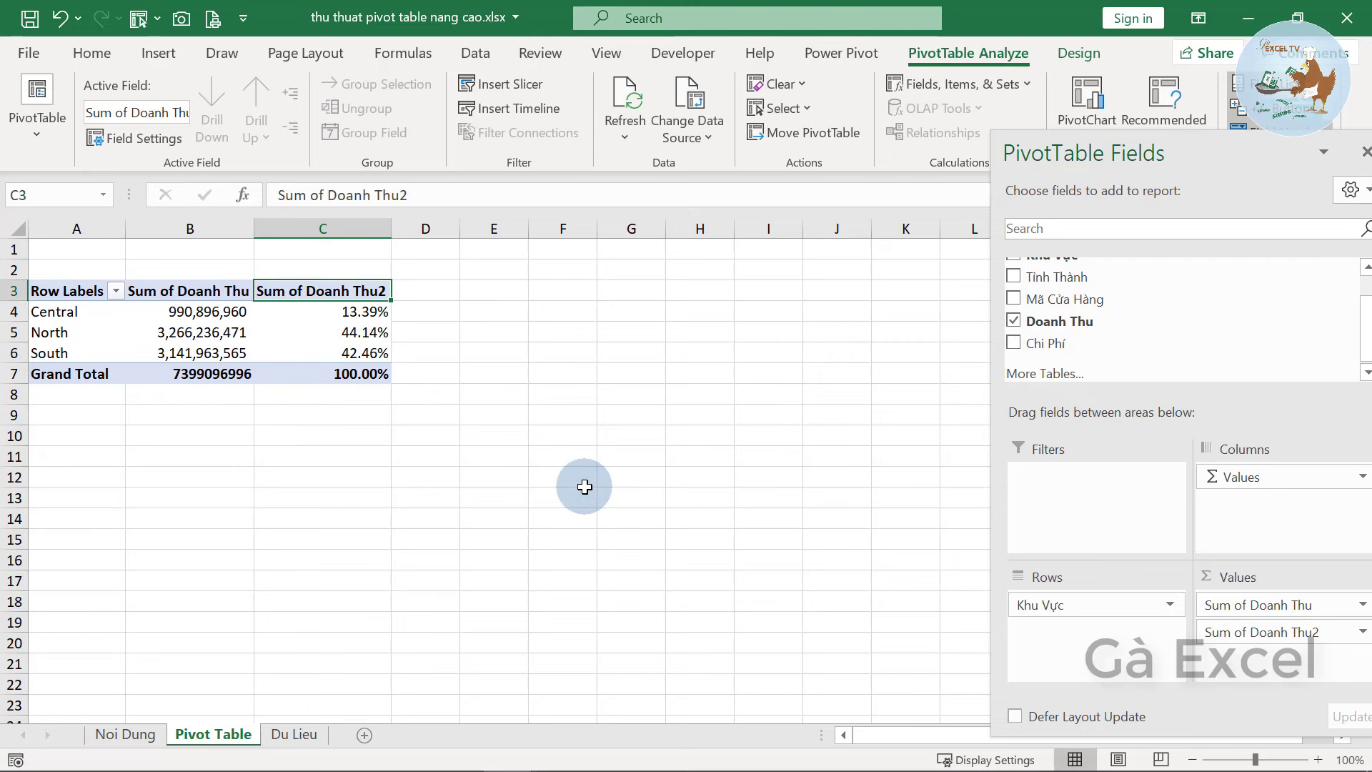
# Rename the second value header to % Doanh Thu and the first to Tổng DT
pyautogui.write('%')
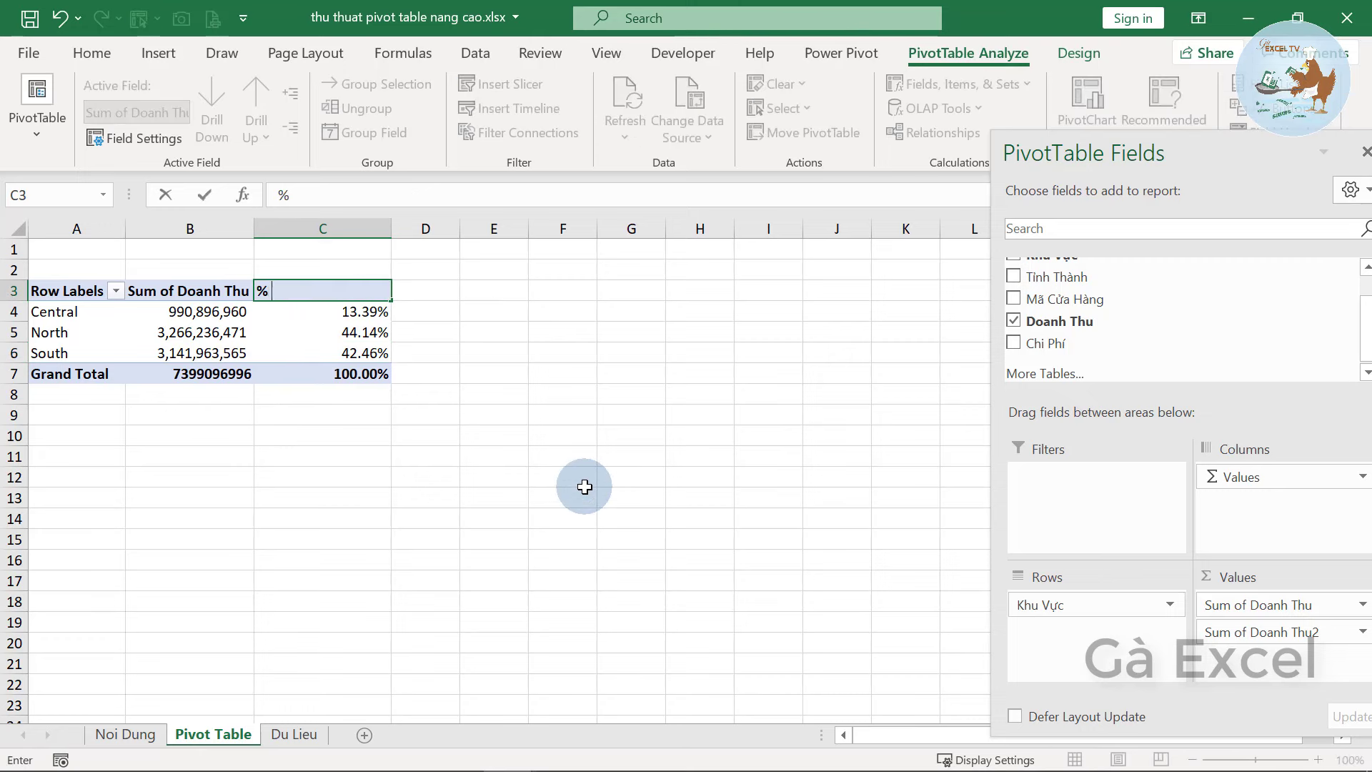
pyautogui.write('u')
pyautogui.press('Return')
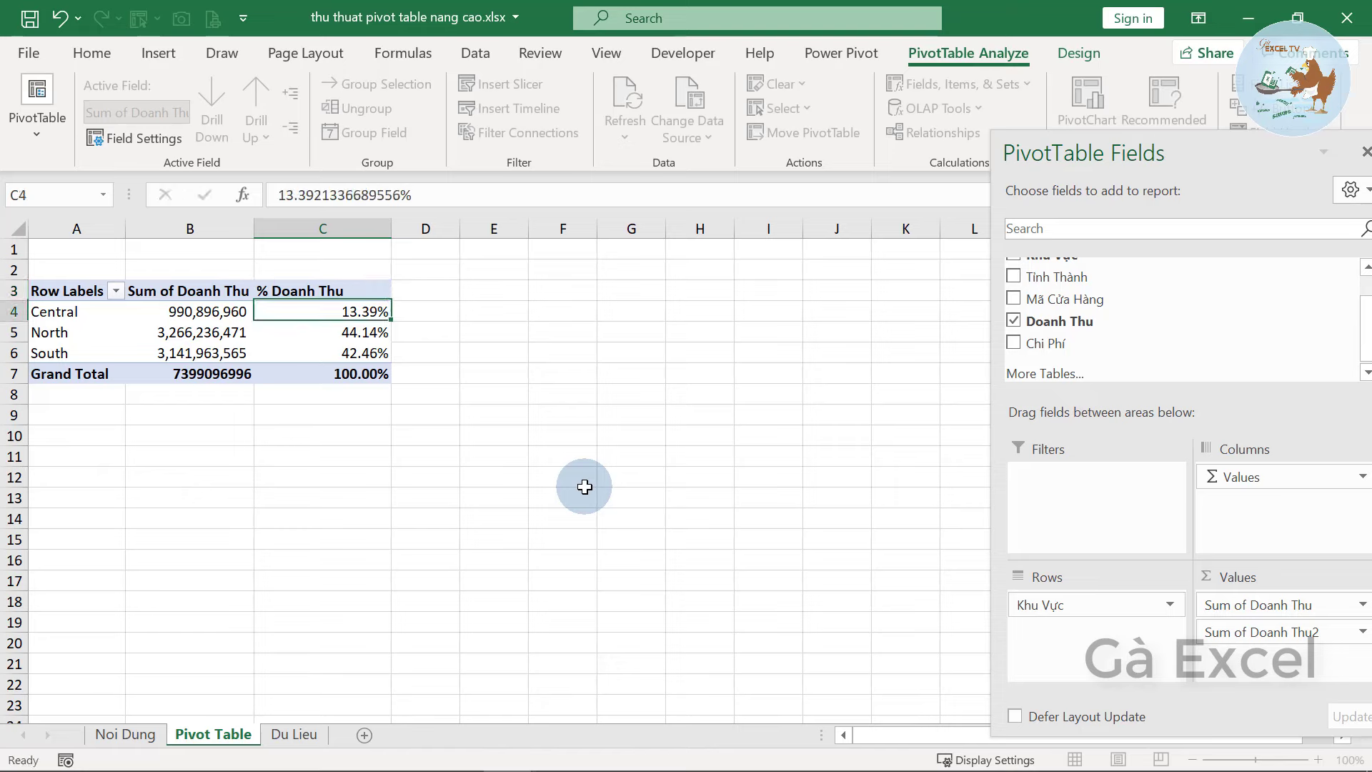
pyautogui.click(186, 282)
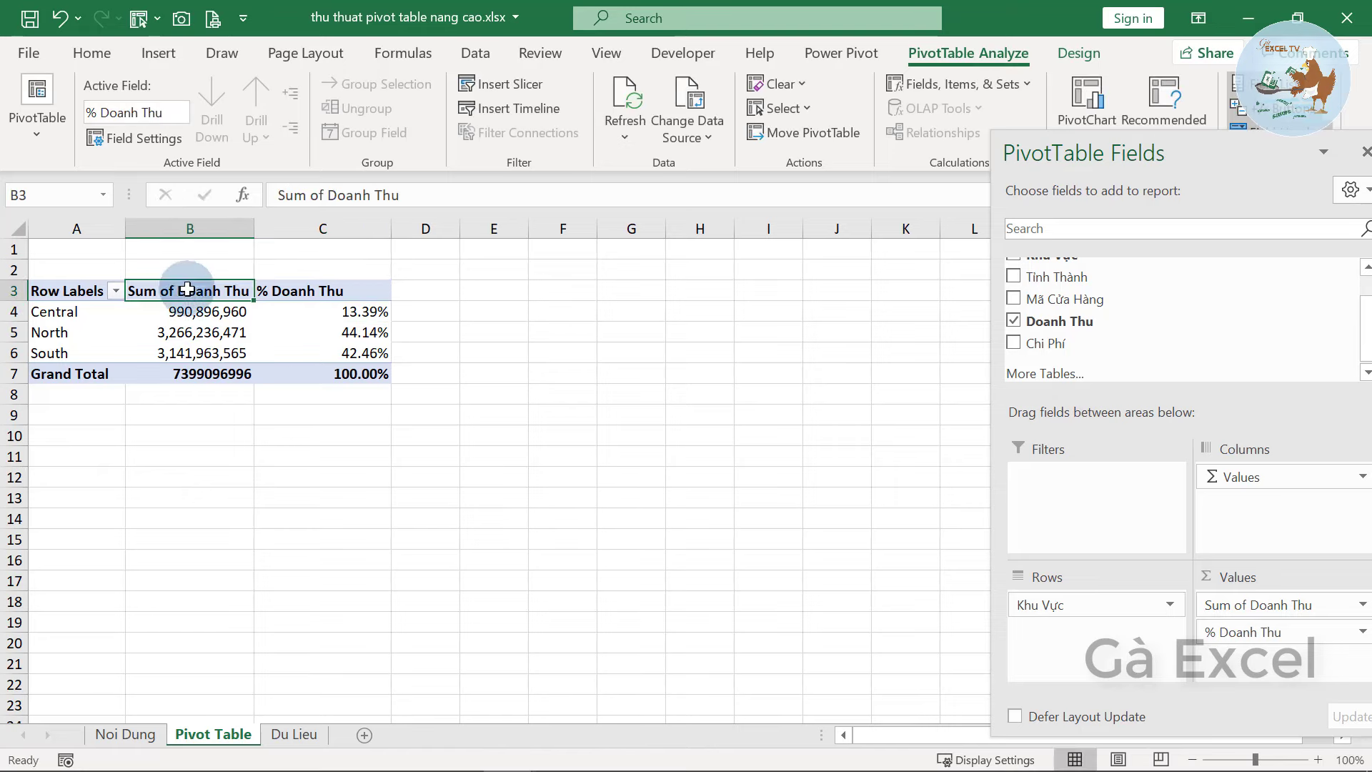
pyautogui.write('Tổng DT')
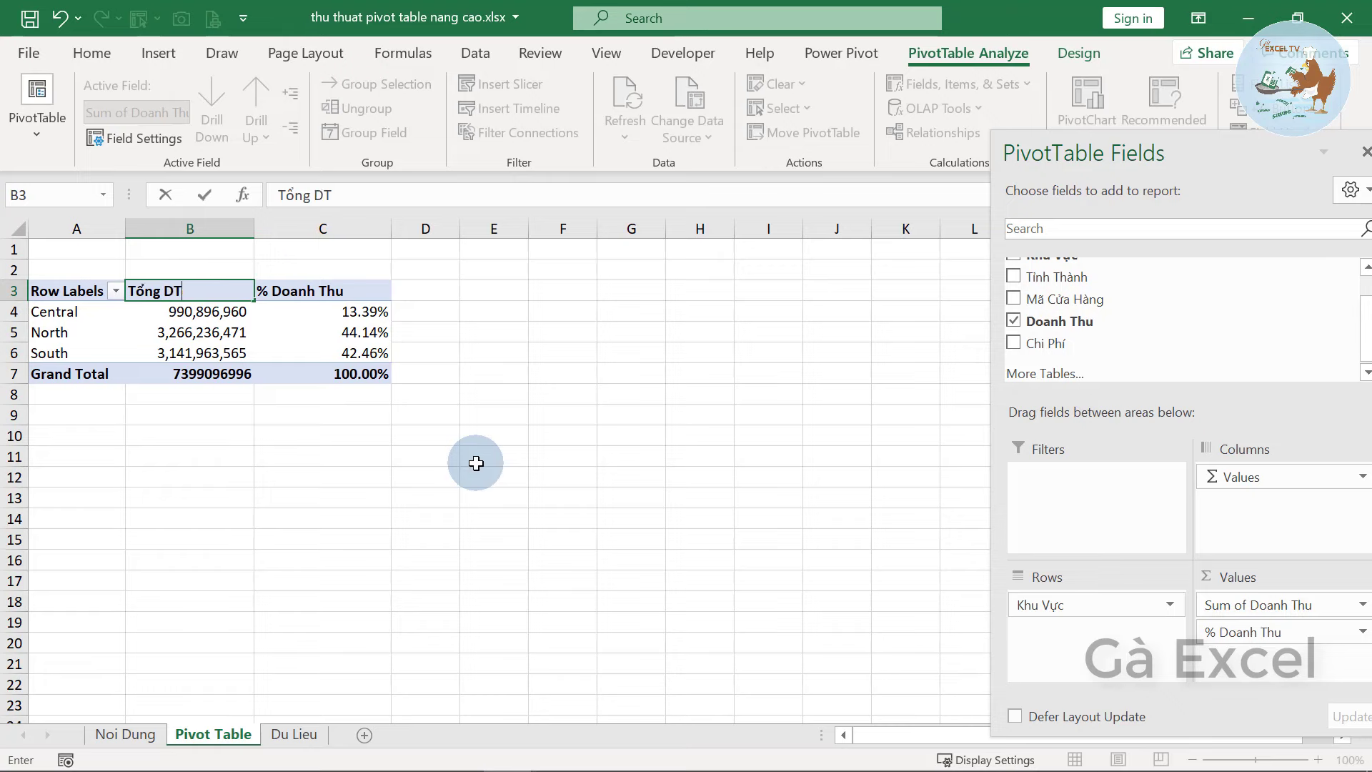
pyautogui.press('Return')
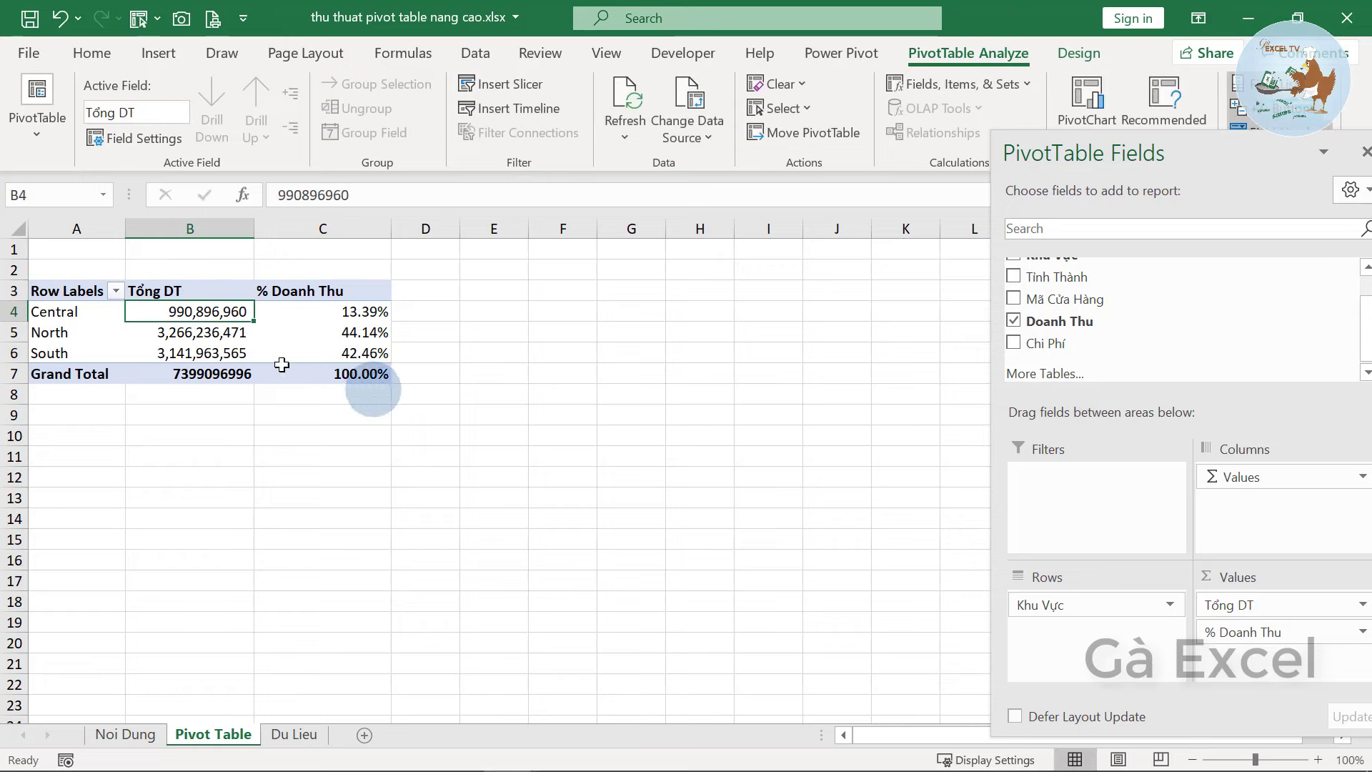
pyautogui.click(188, 290)
pyautogui.click(311, 289)
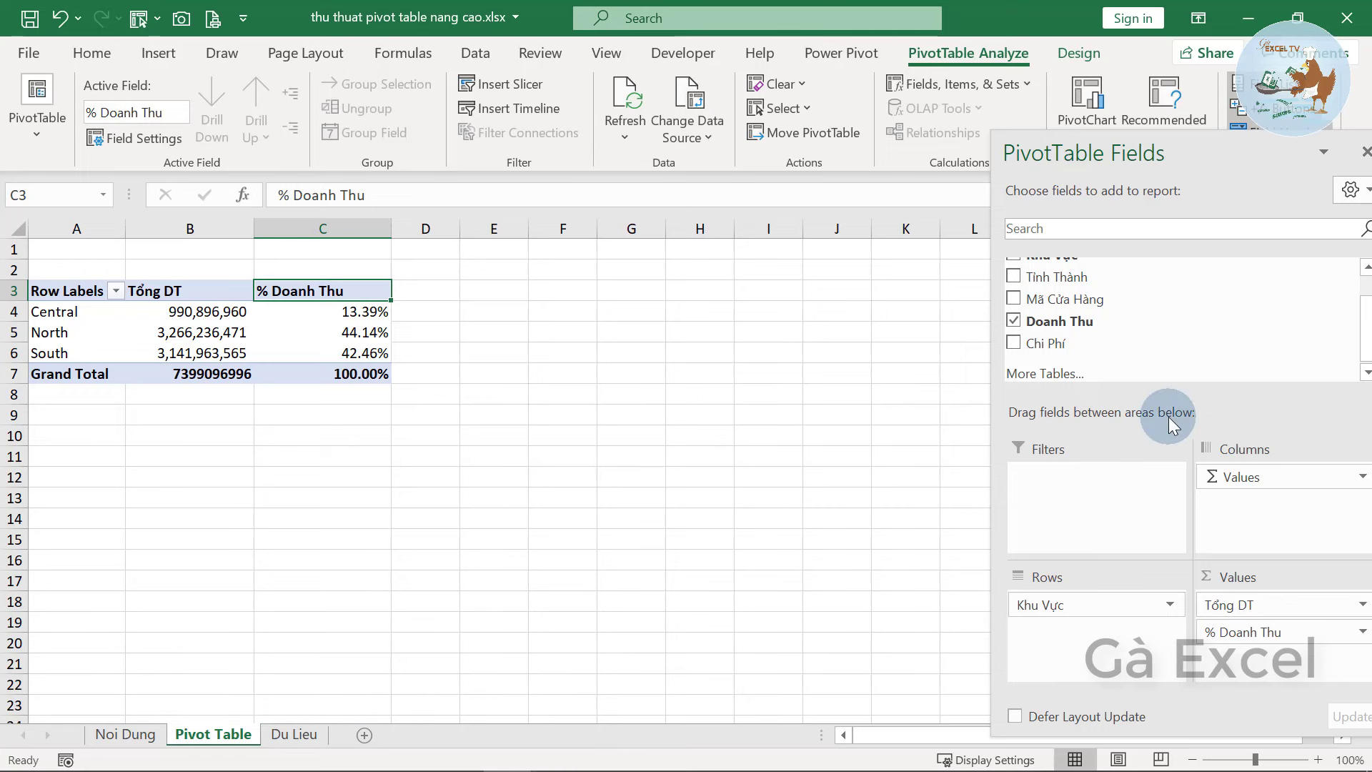
# Move Khu Vực into the report filter and list Tỉnh Thành provinces as the pivot rows
pyautogui.moveTo(1056, 608); pyautogui.dragTo(1077, 520)
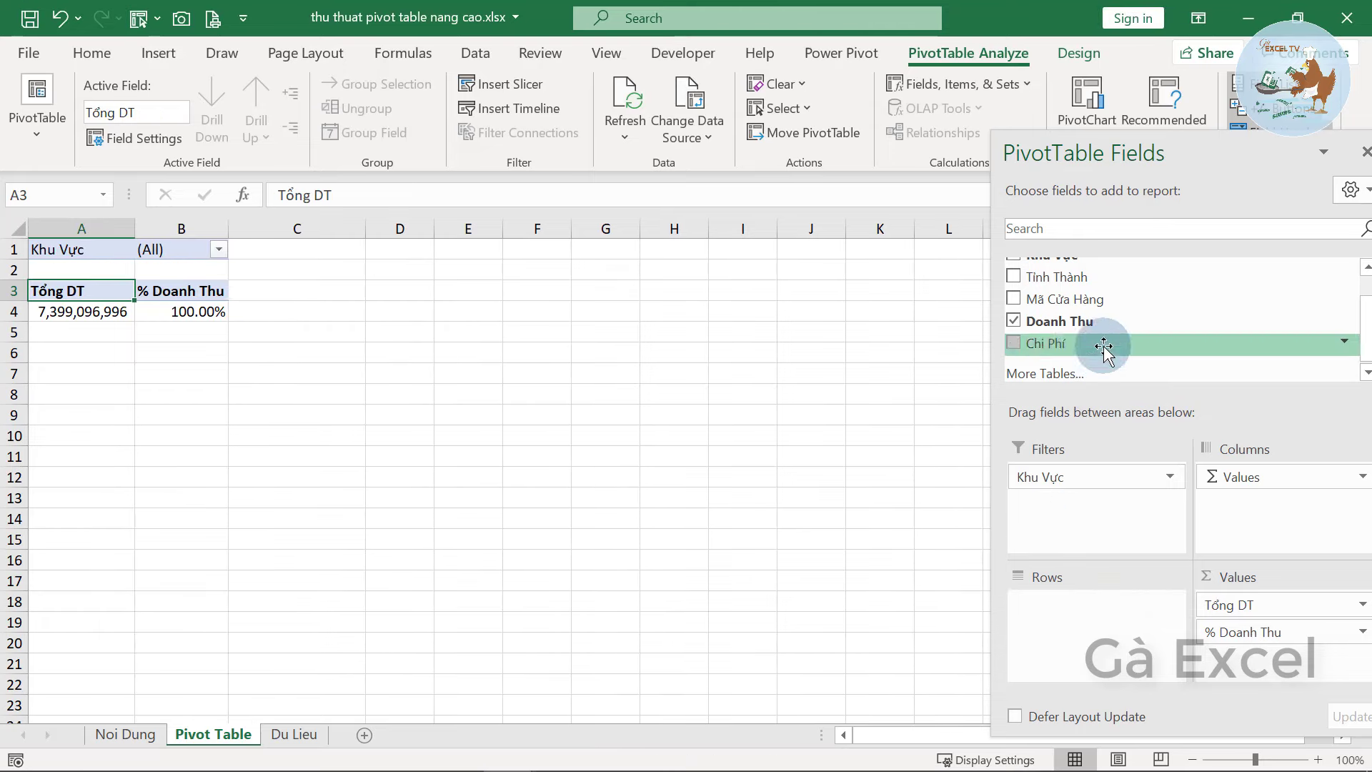
pyautogui.scroll(1, 1103, 343)
pyautogui.moveTo(1065, 311); pyautogui.dragTo(1107, 636)
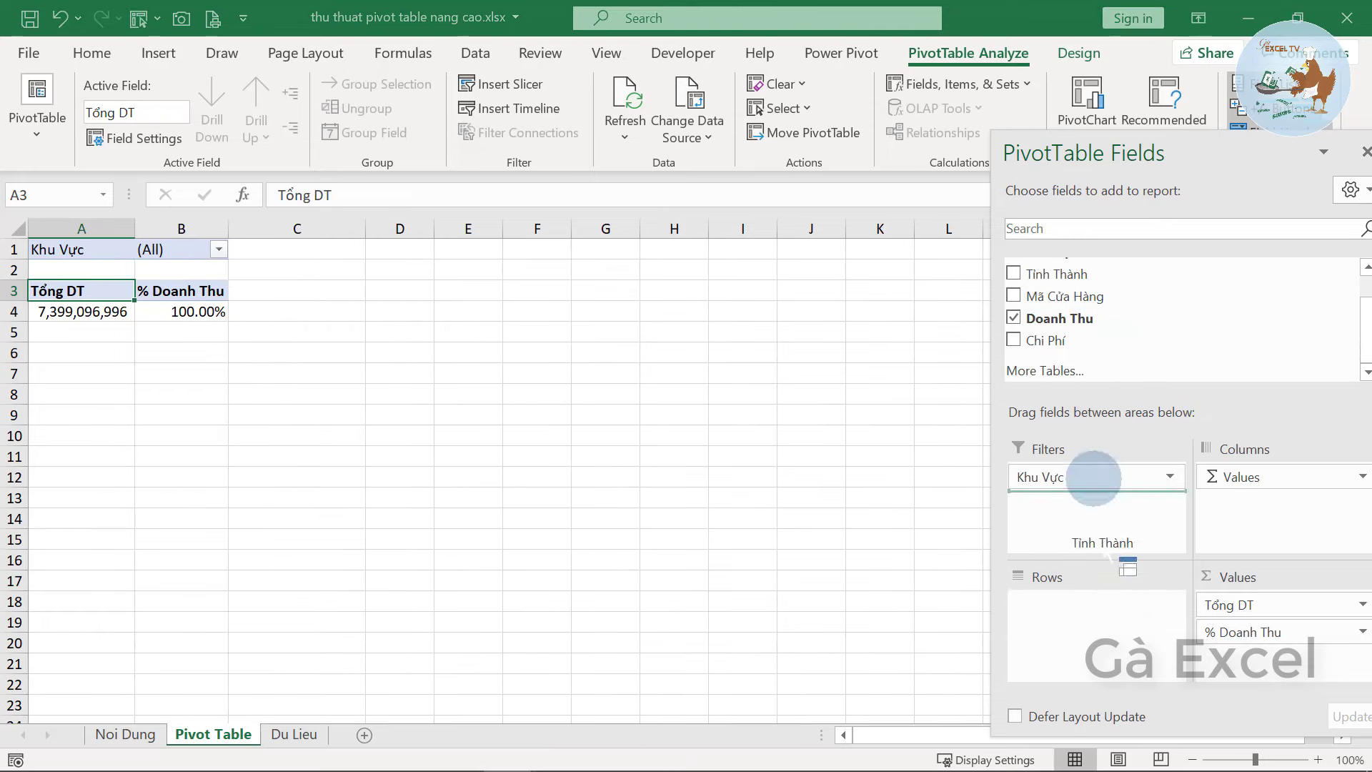
pyautogui.click(179, 394)
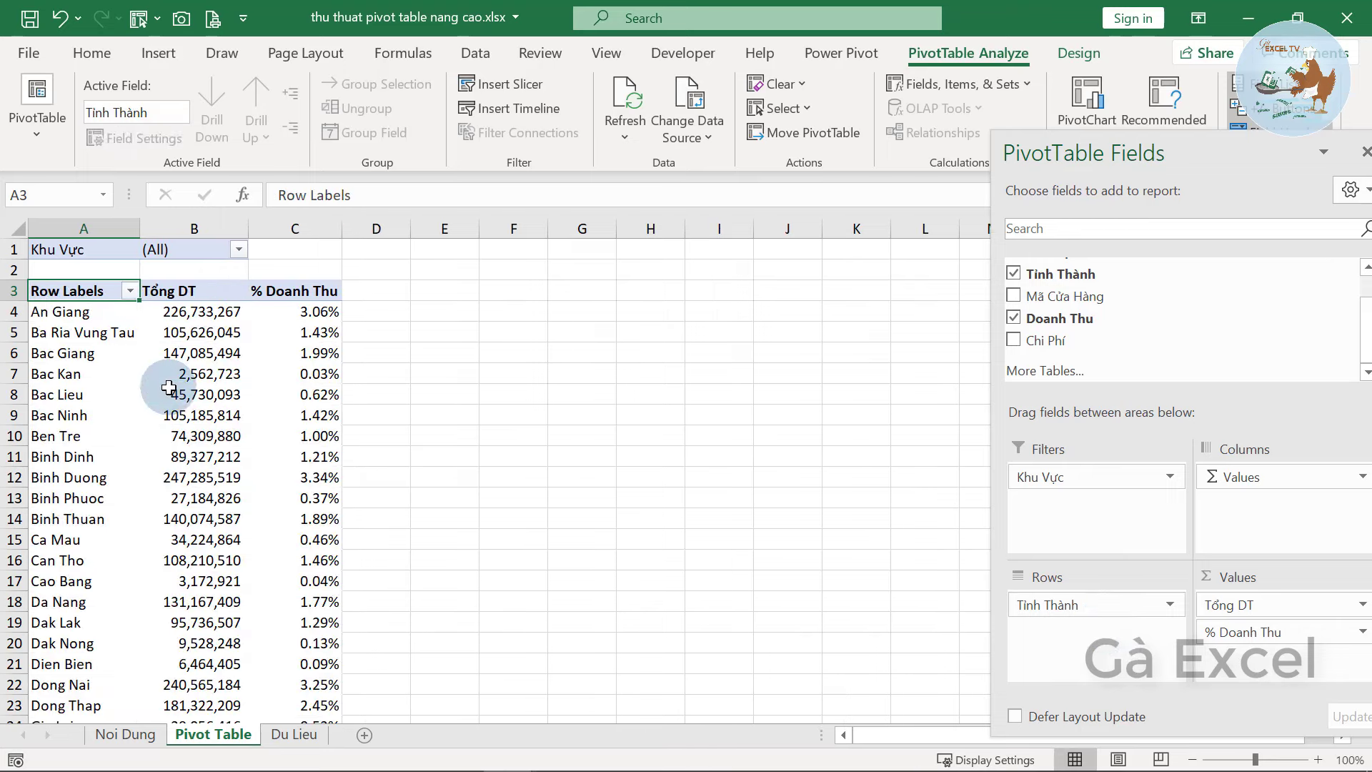
pyautogui.scroll(-5, 77, 448)
pyautogui.scroll(-4, 77, 448)
pyautogui.scroll(-9, 86, 458)
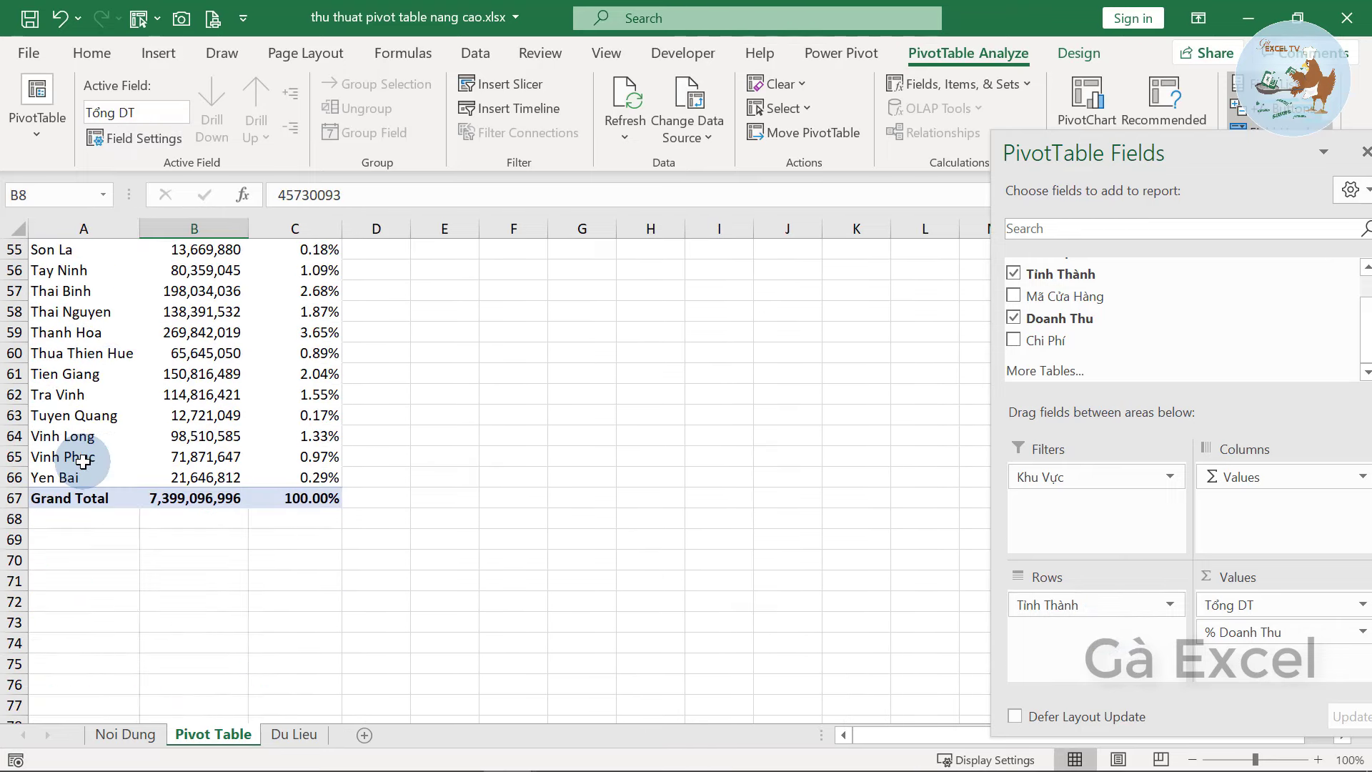
pyautogui.scroll(9, 86, 464)
pyautogui.scroll(9, 86, 465)
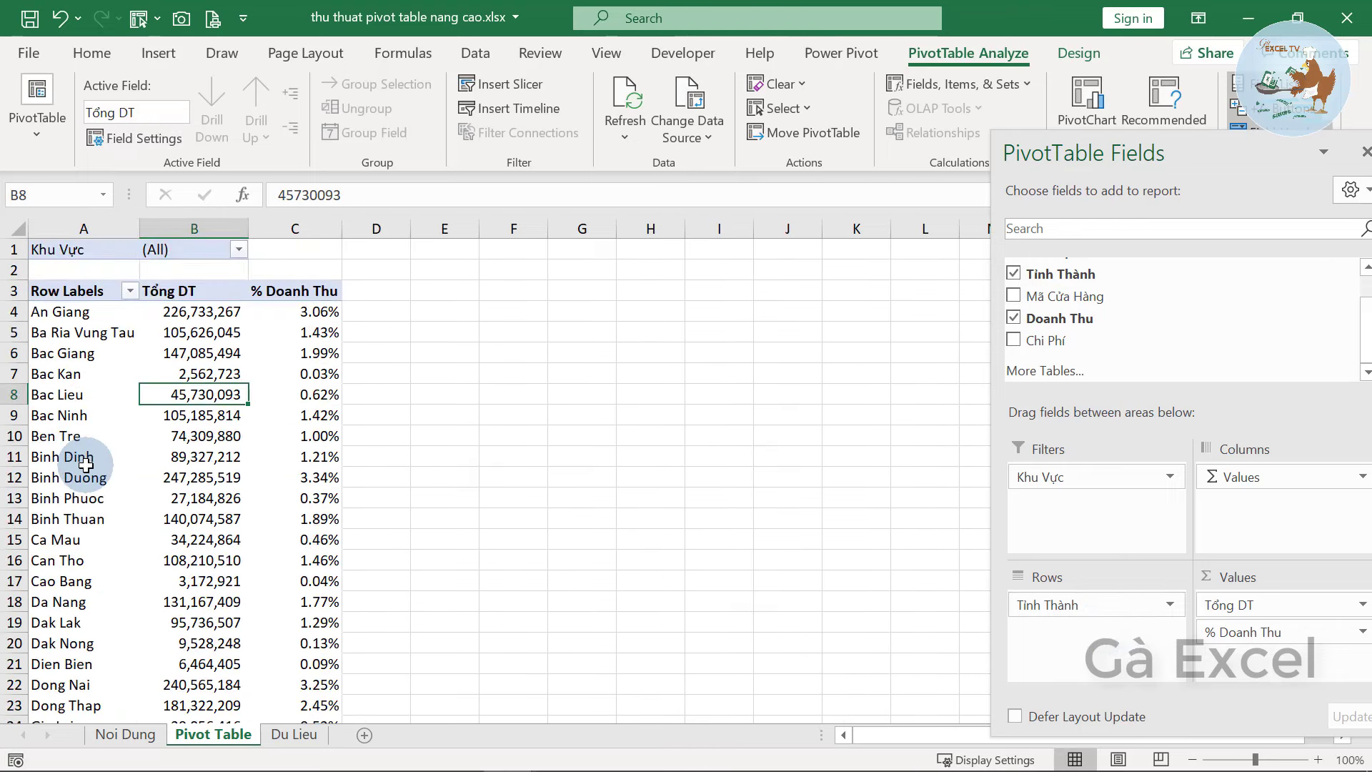
# Filter the pivot's Khu Vực report filter to the Central region
pyautogui.click(171, 246)
pyautogui.hotkey('ctrl', 'shift', 'End')
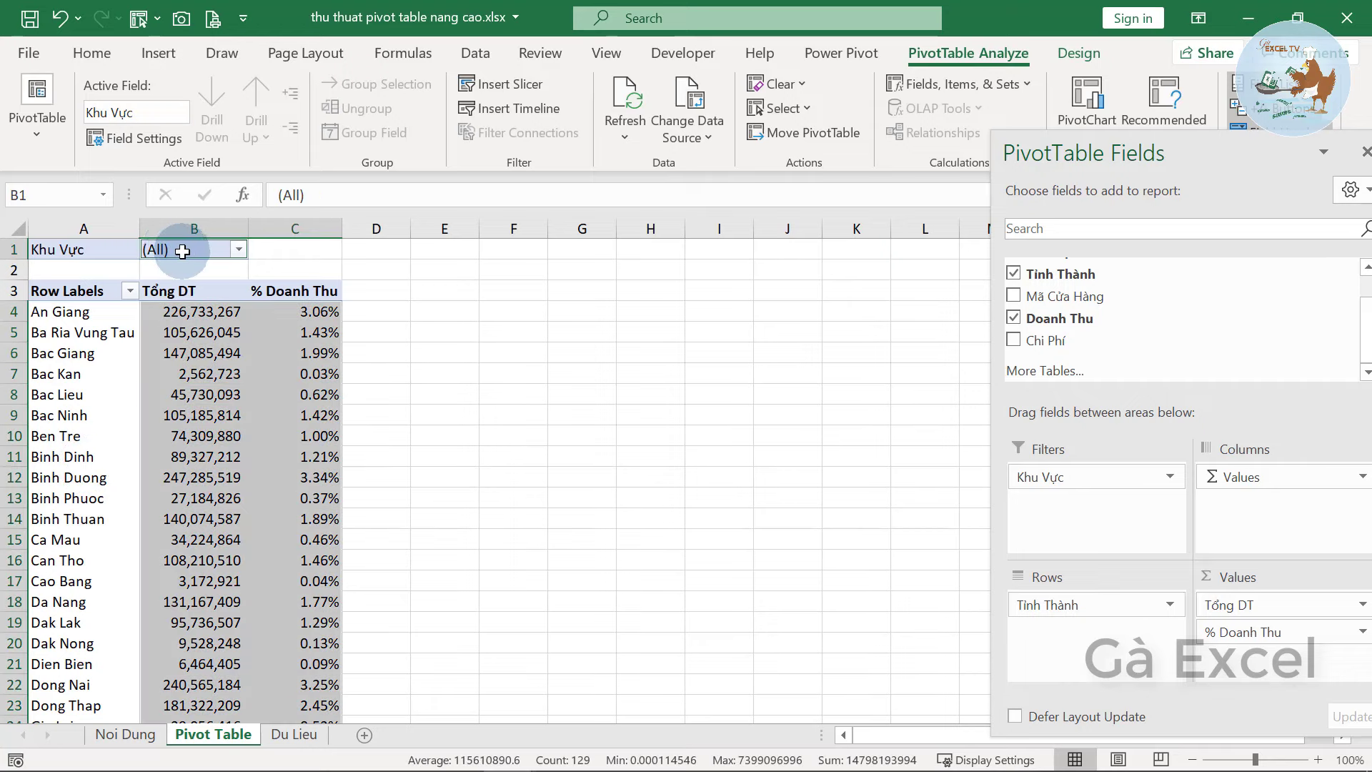
pyautogui.click(183, 251)
pyautogui.click(239, 250)
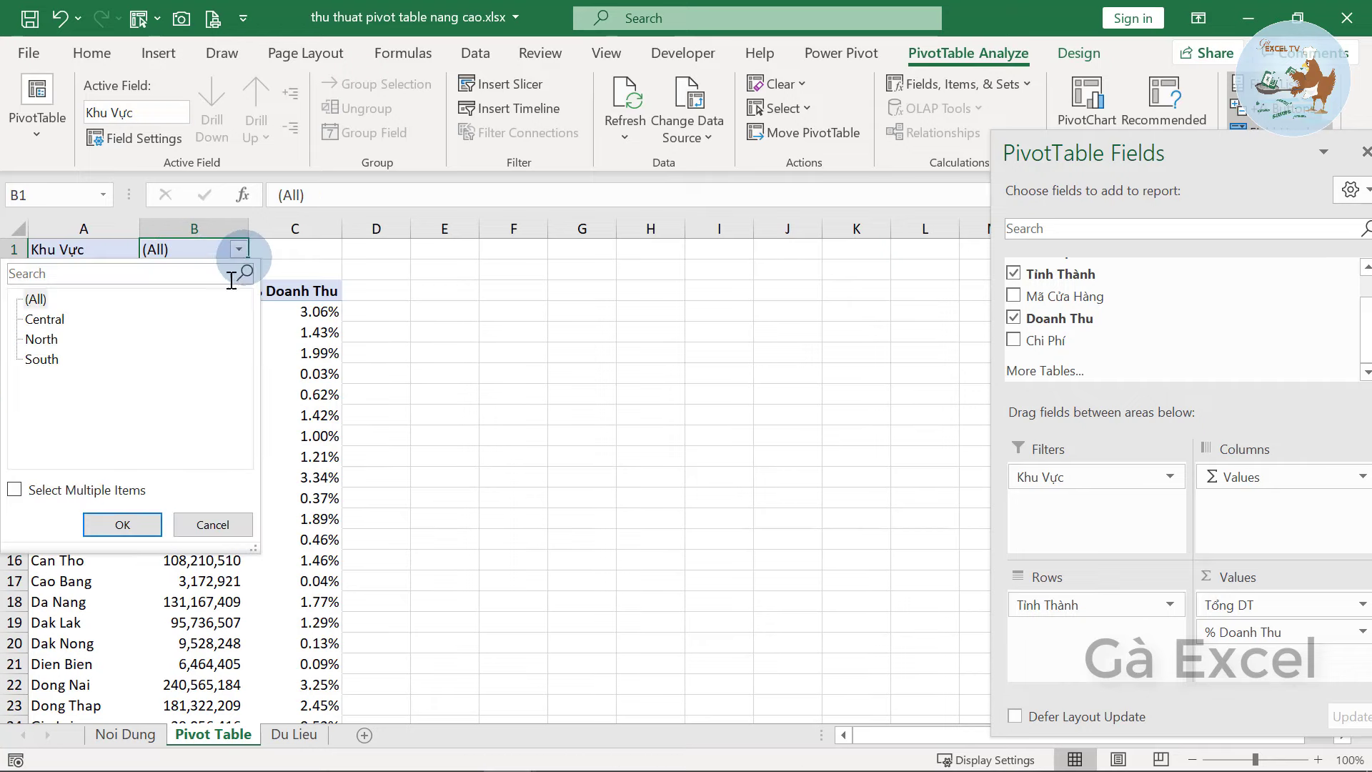
pyautogui.click(280, 414)
pyautogui.click(200, 480)
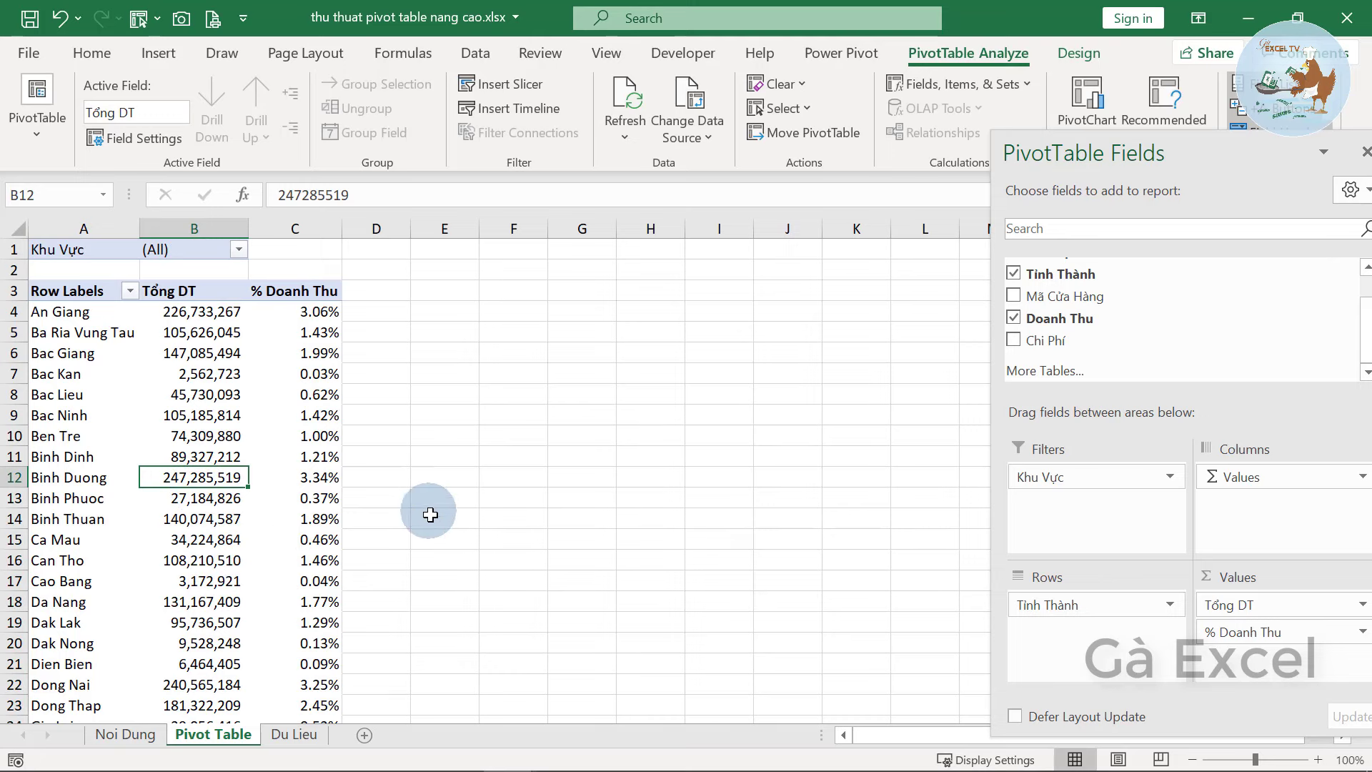
pyautogui.click(238, 250)
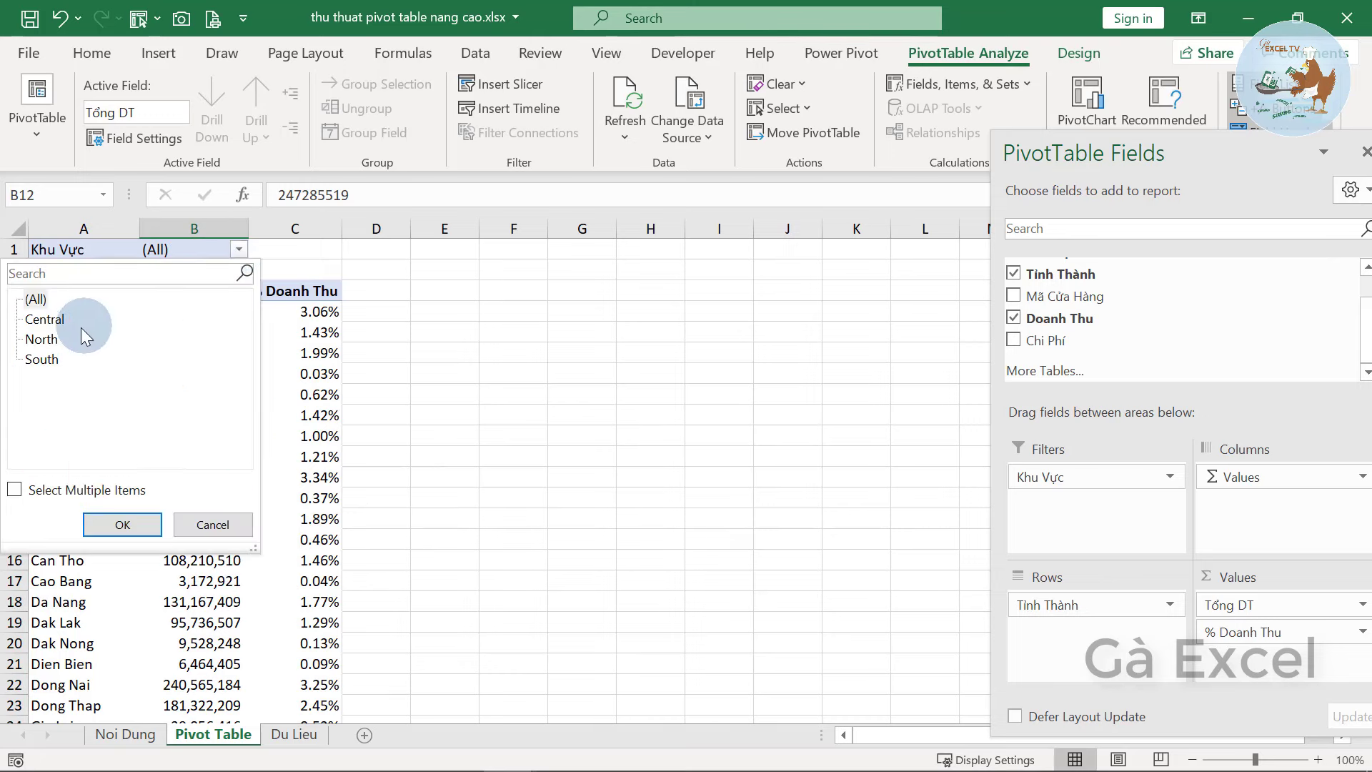
pyautogui.click(44, 320)
pyautogui.click(122, 524)
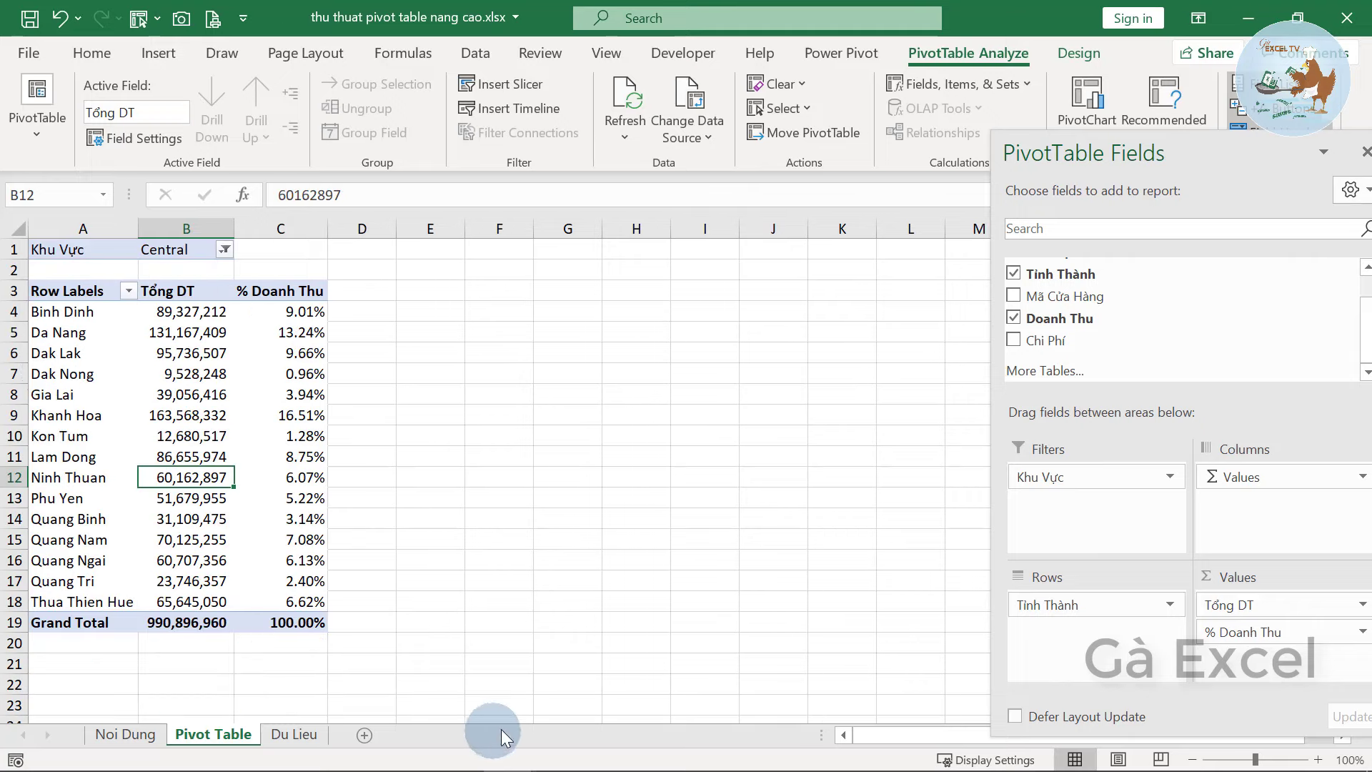
# Switch the region filter to North, then back to (All) regions
pyautogui.click(226, 249)
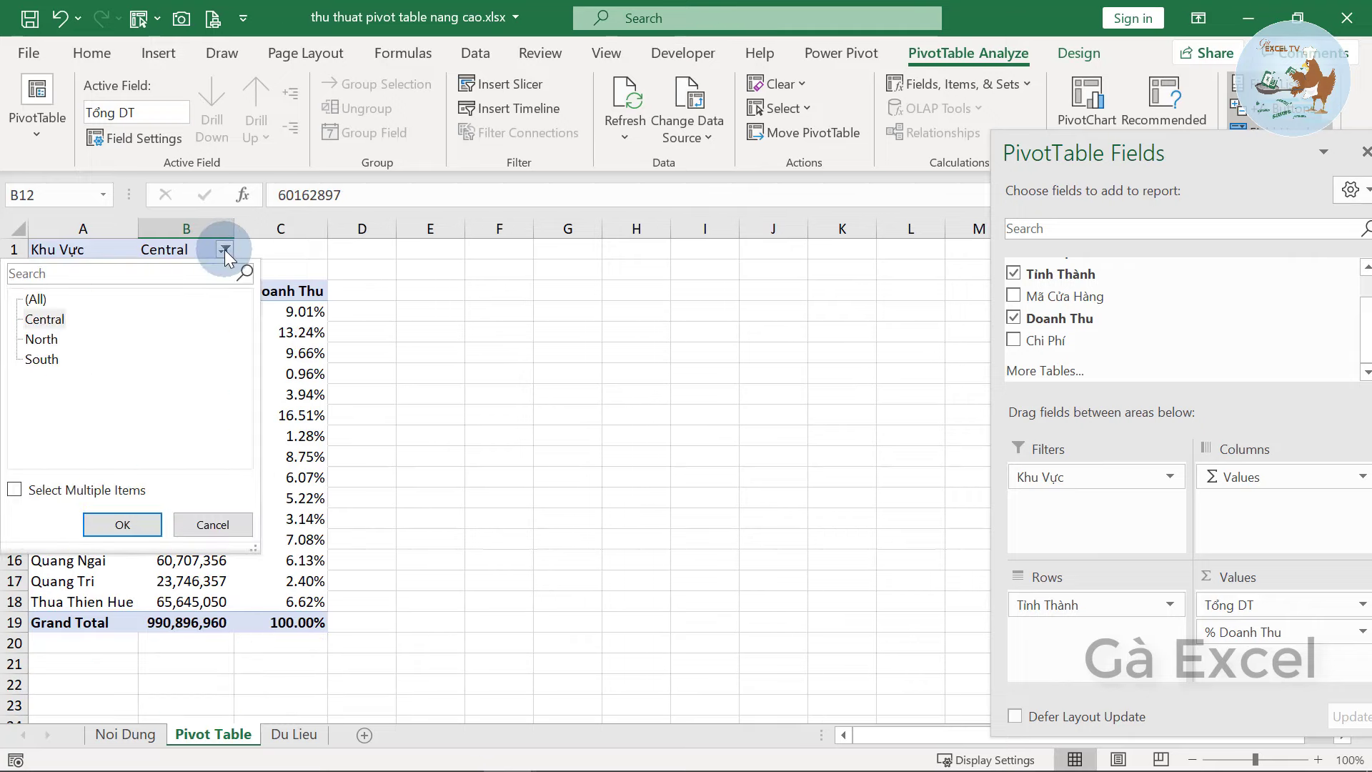
pyautogui.click(43, 339)
pyautogui.click(132, 527)
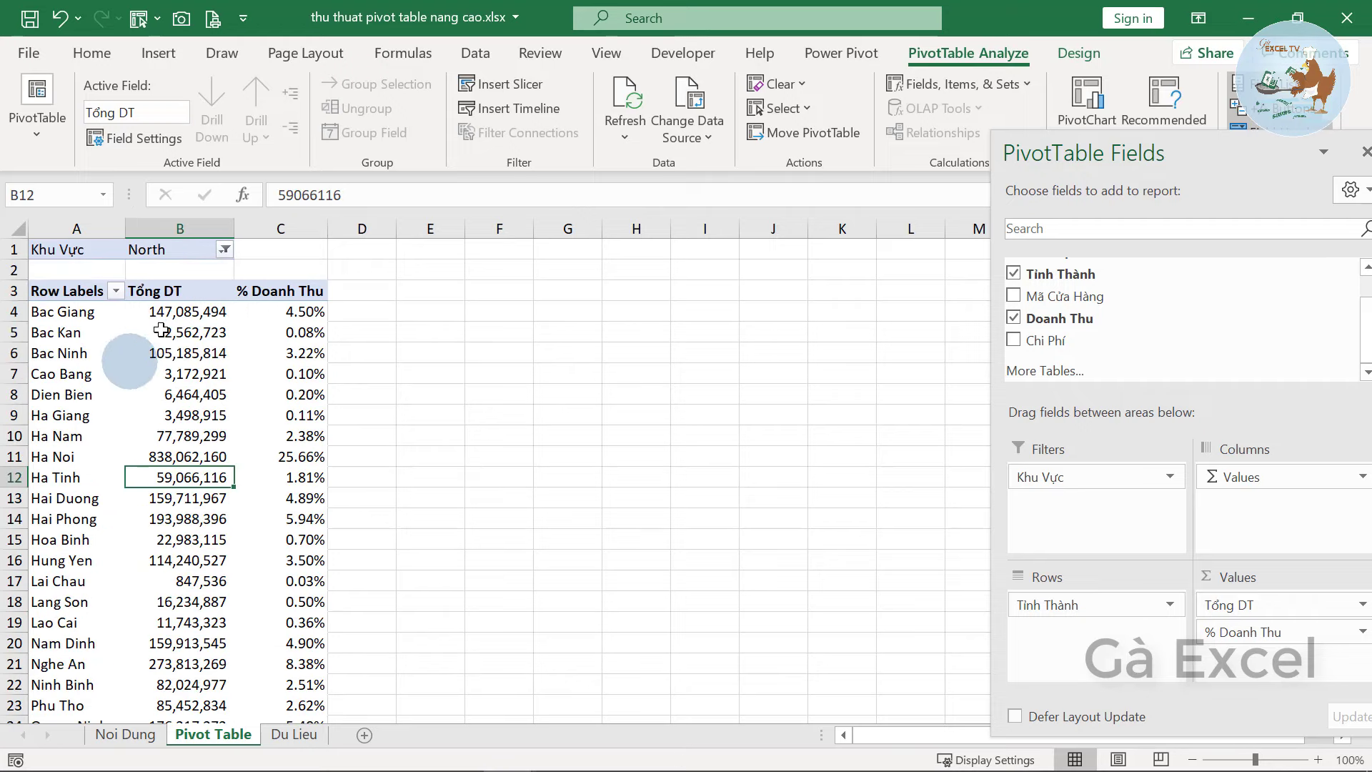
pyautogui.click(225, 250)
pyautogui.click(35, 299)
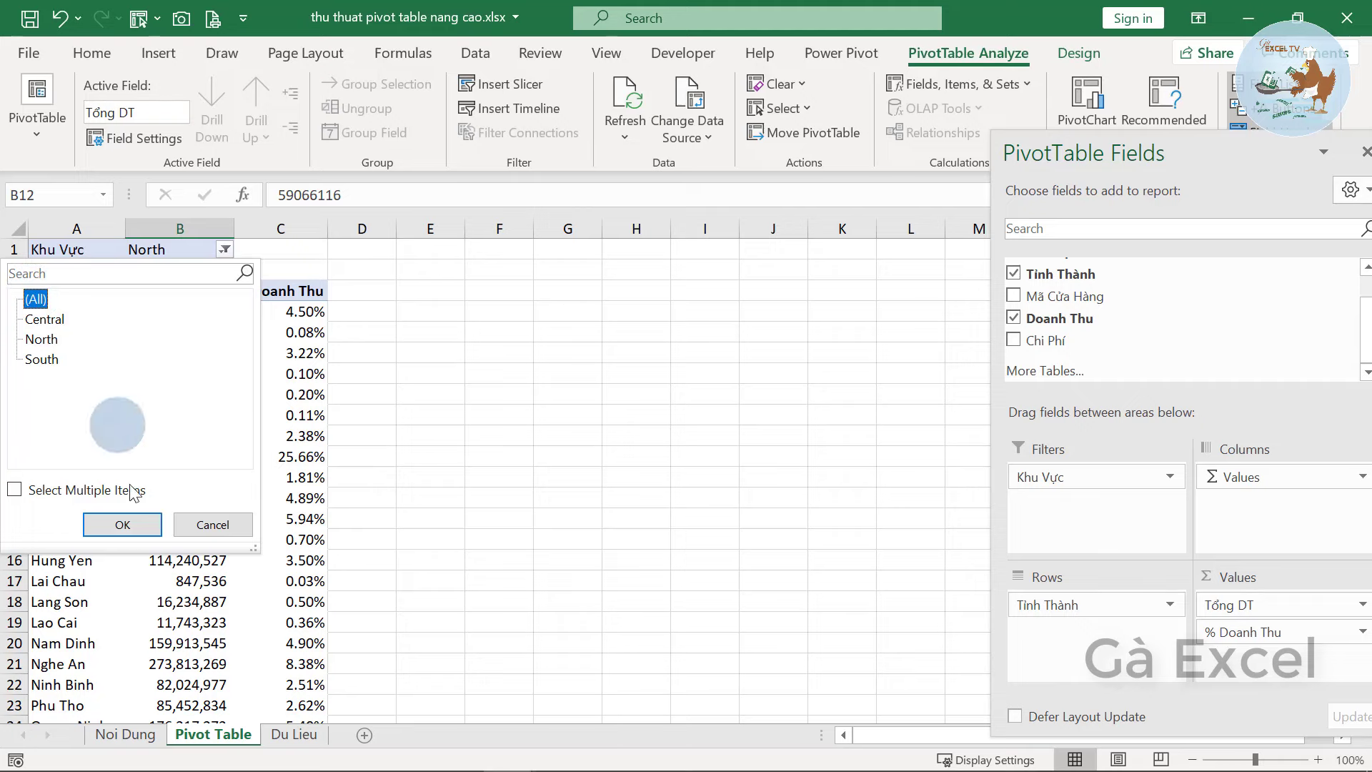
pyautogui.click(123, 525)
# Reopen the Khu Vực filter list and close it unchanged, keeping all regions shown
pyautogui.click(181, 257)
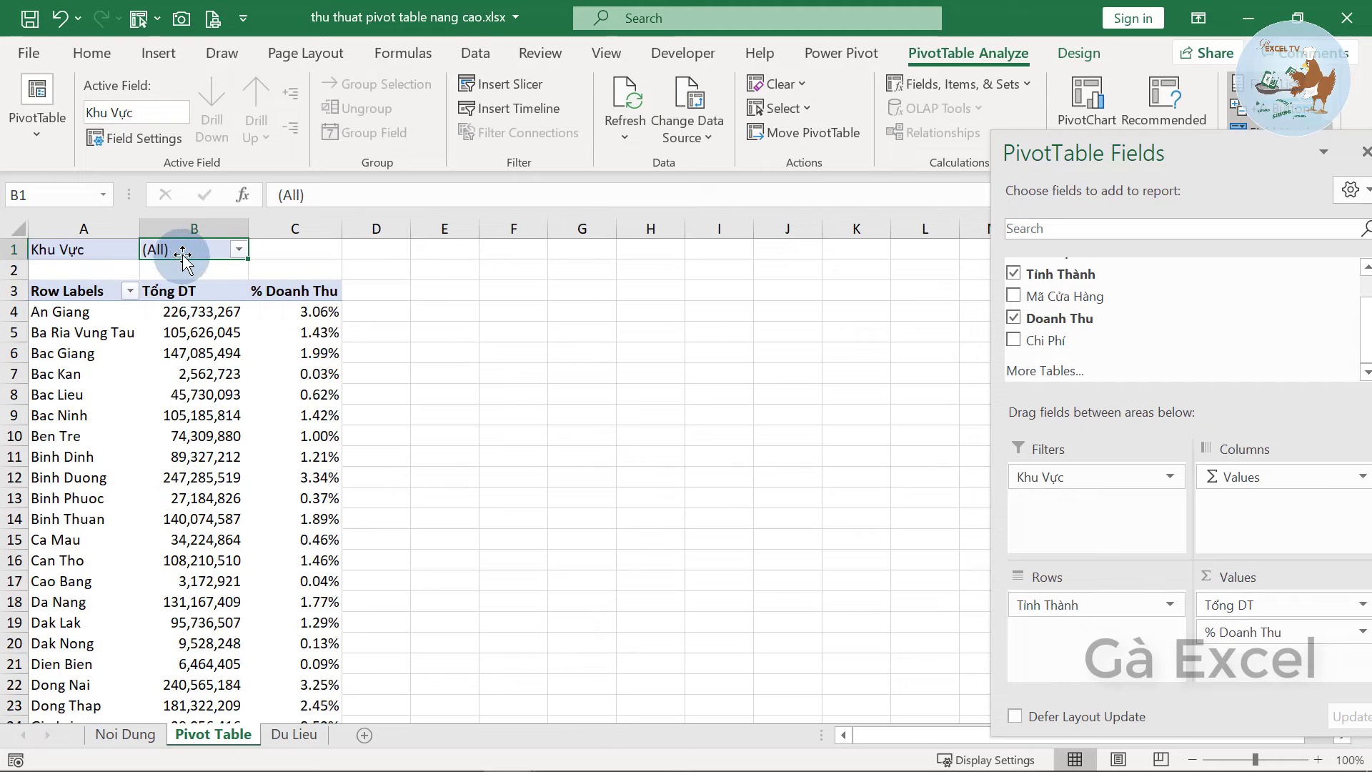
pyautogui.click(239, 250)
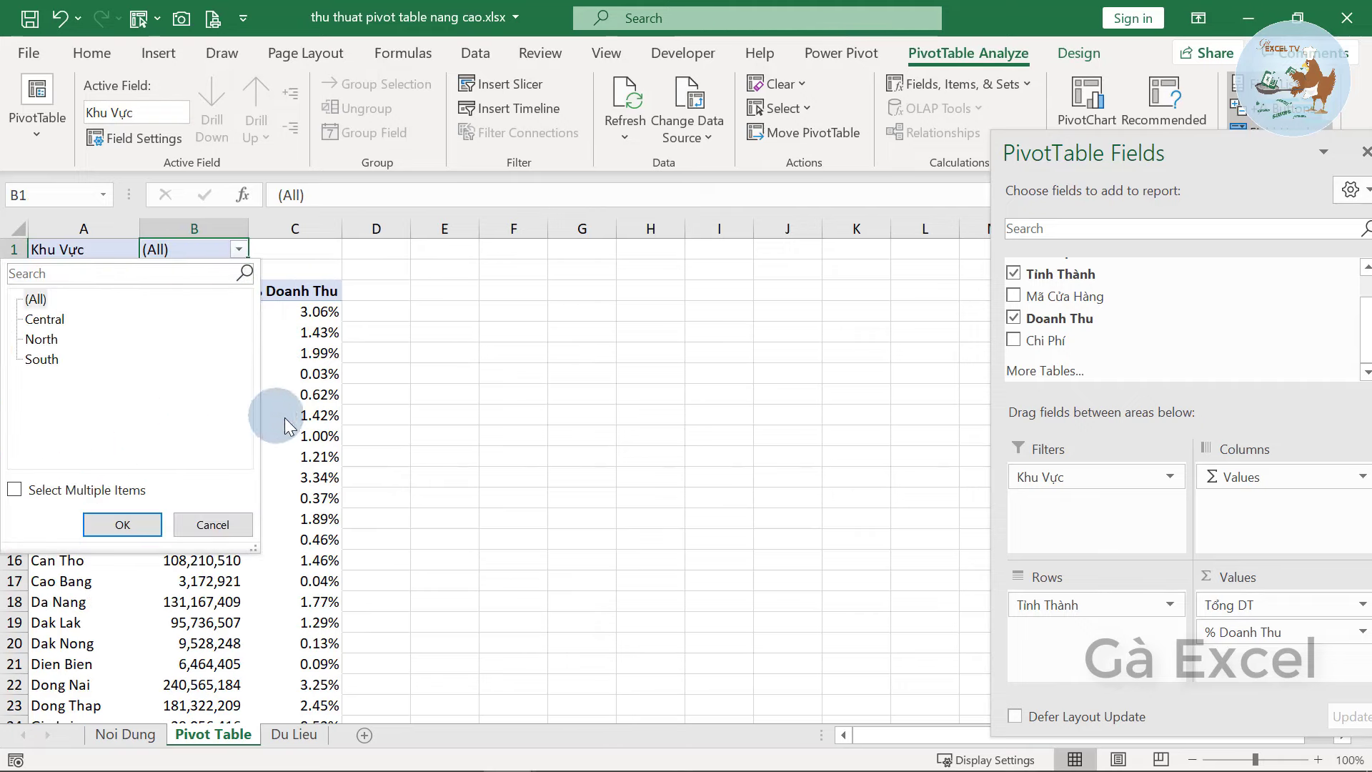
pyautogui.click(212, 524)
pyautogui.click(195, 498)
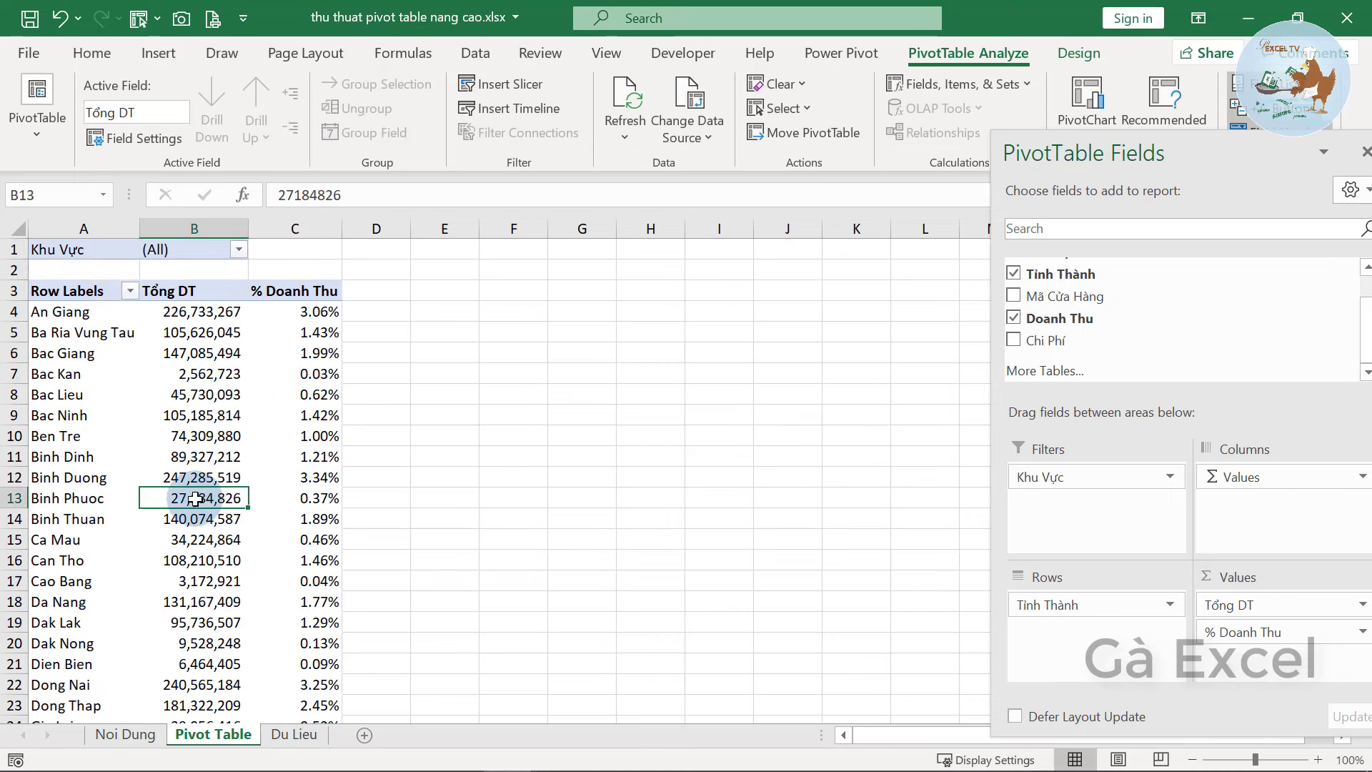
pyautogui.click(202, 503)
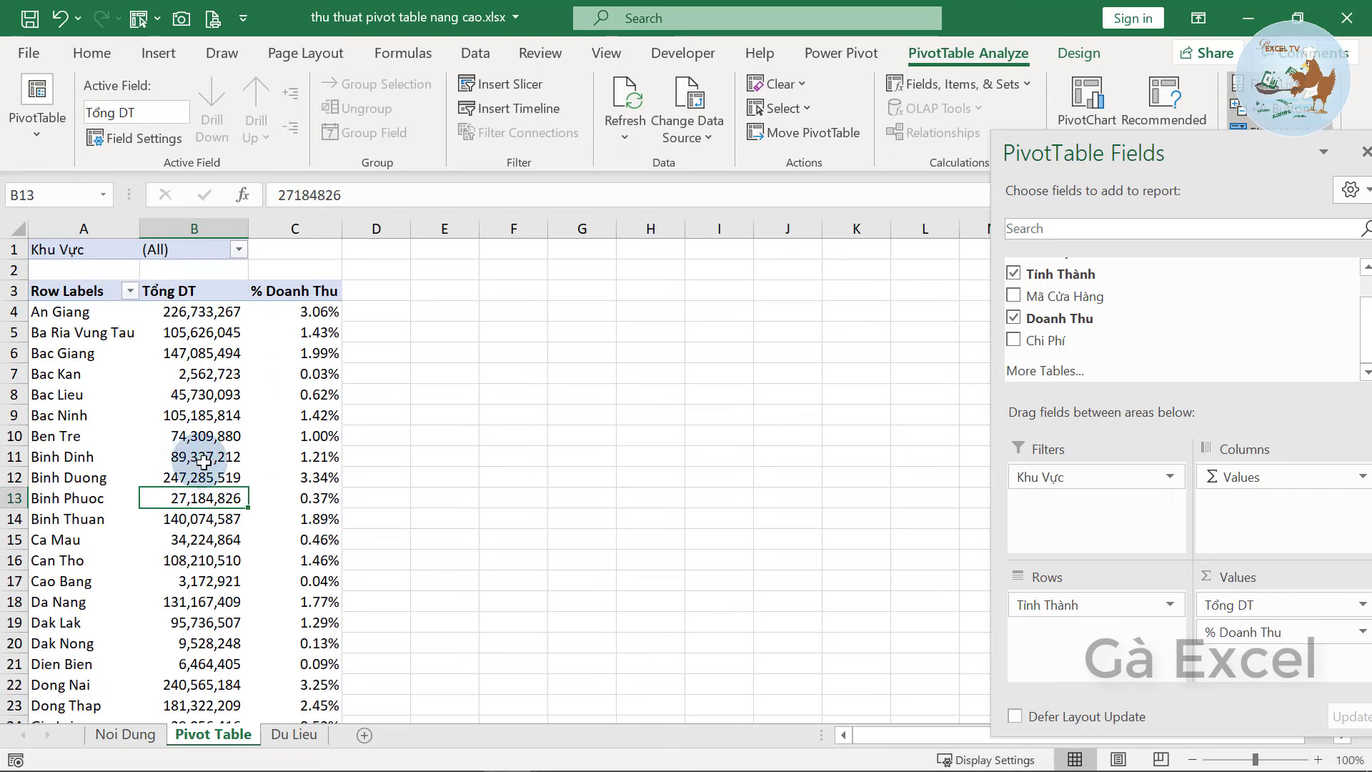
pyautogui.click(193, 252)
pyautogui.click(238, 249)
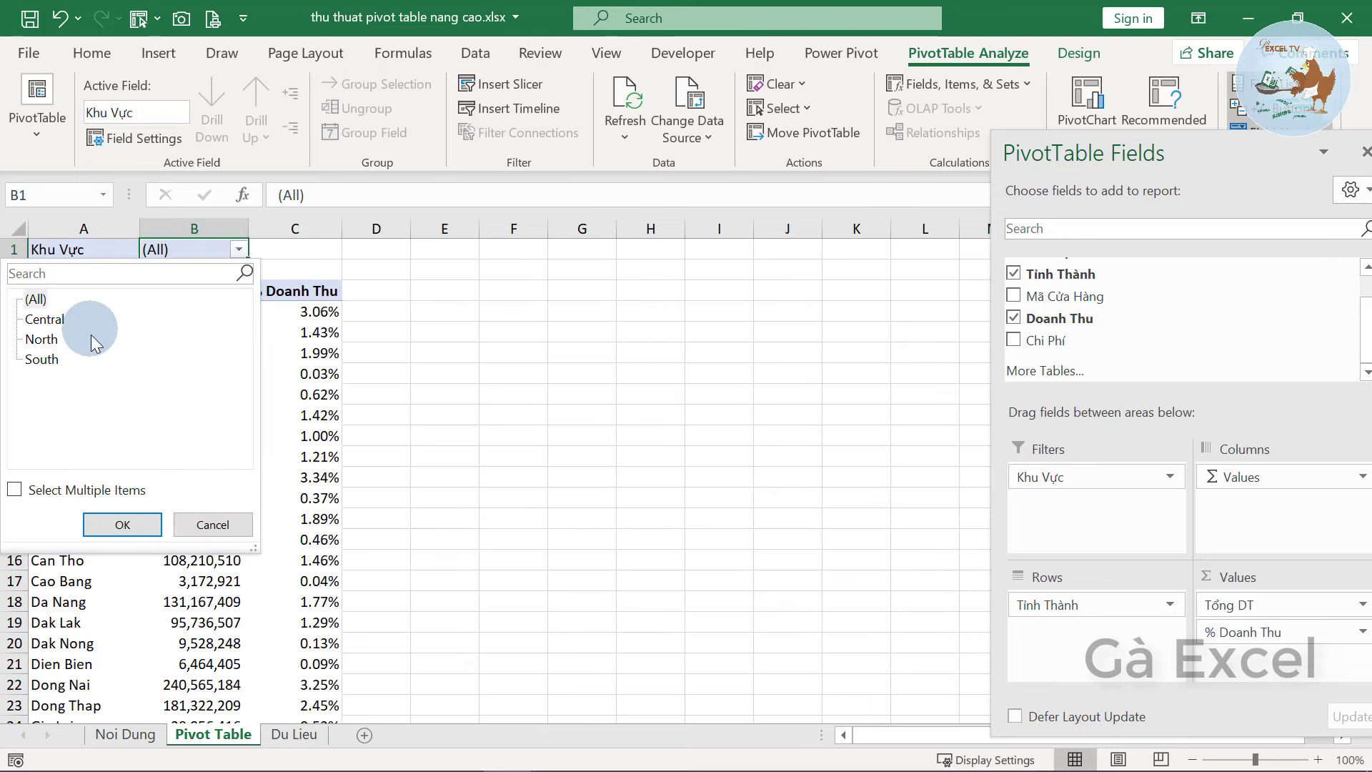
pyautogui.click(122, 524)
pyautogui.click(245, 512)
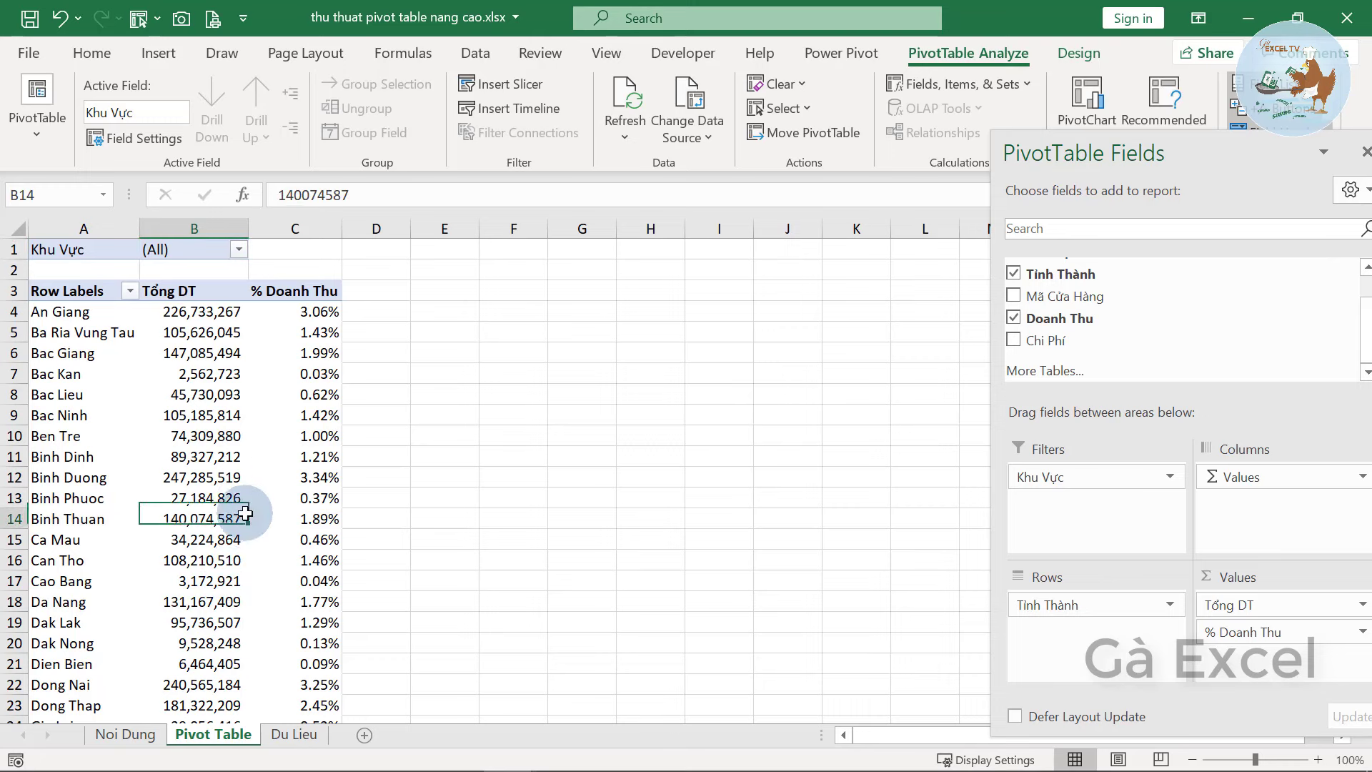
pyautogui.click(214, 418)
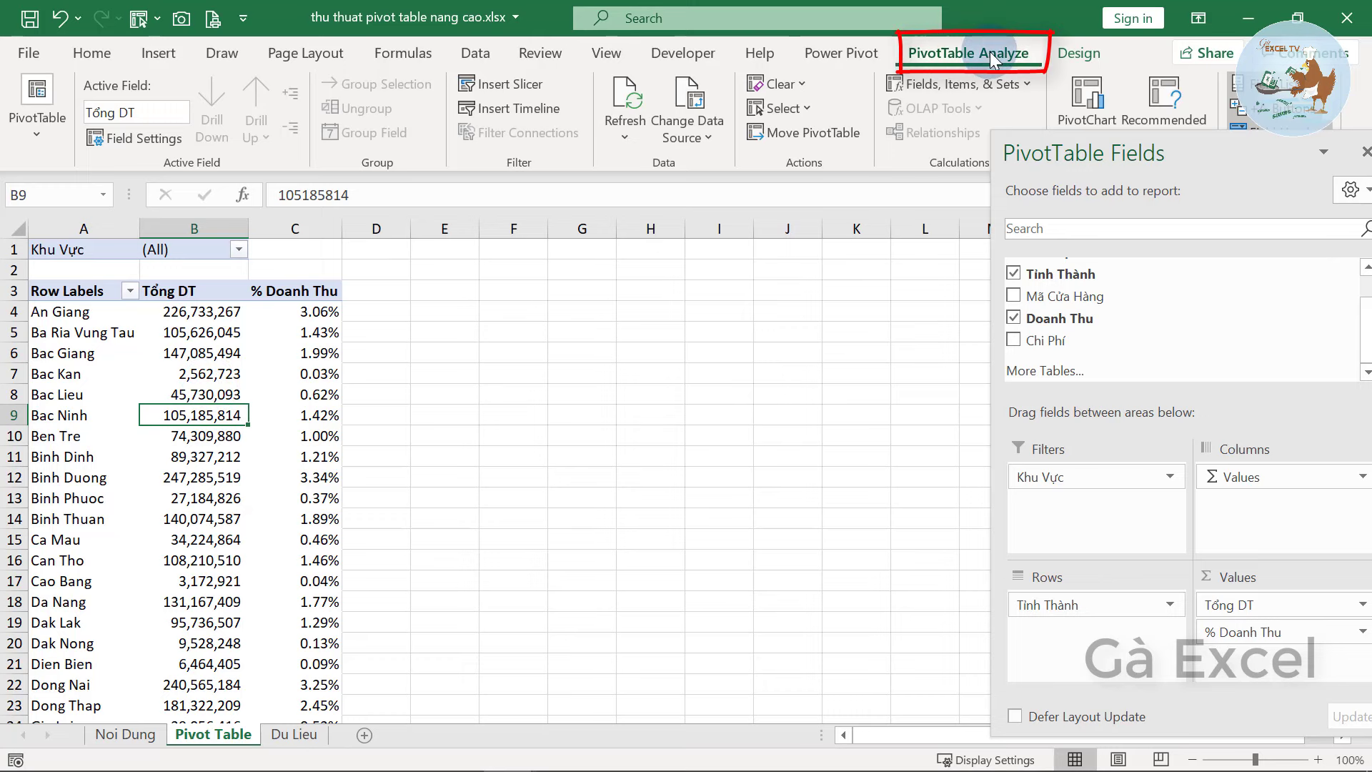
# Generate one sheet per Khu Vực region with Show Report Filter Pages
pyautogui.click(39, 135)
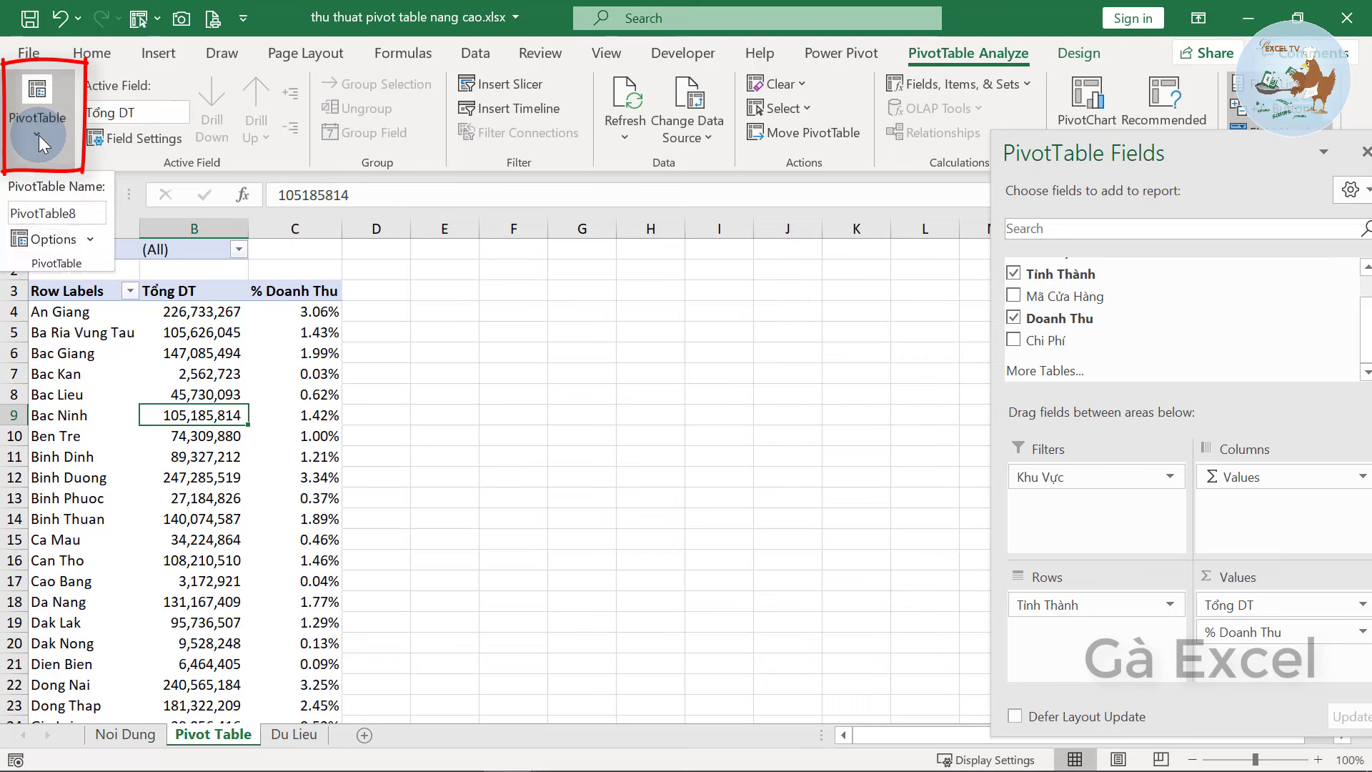
pyautogui.click(92, 238)
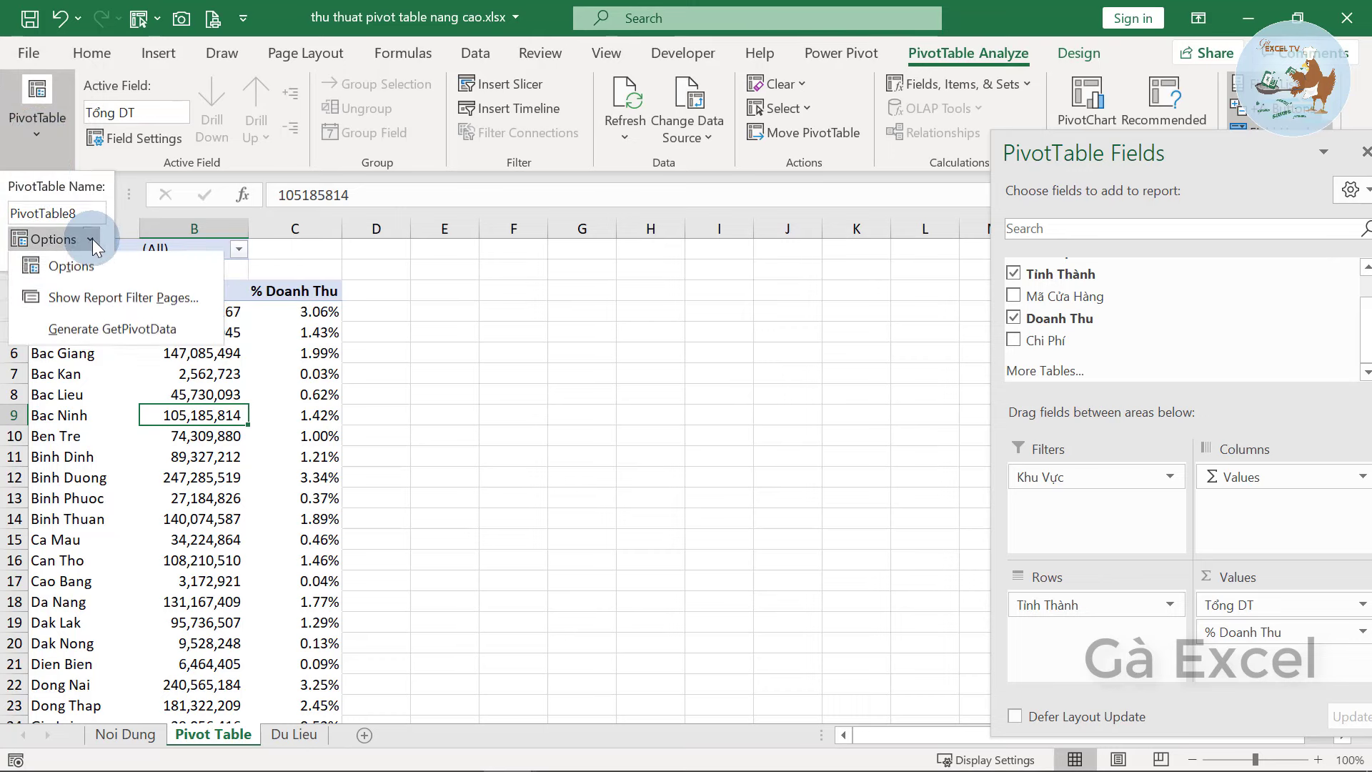
pyautogui.click(202, 308)
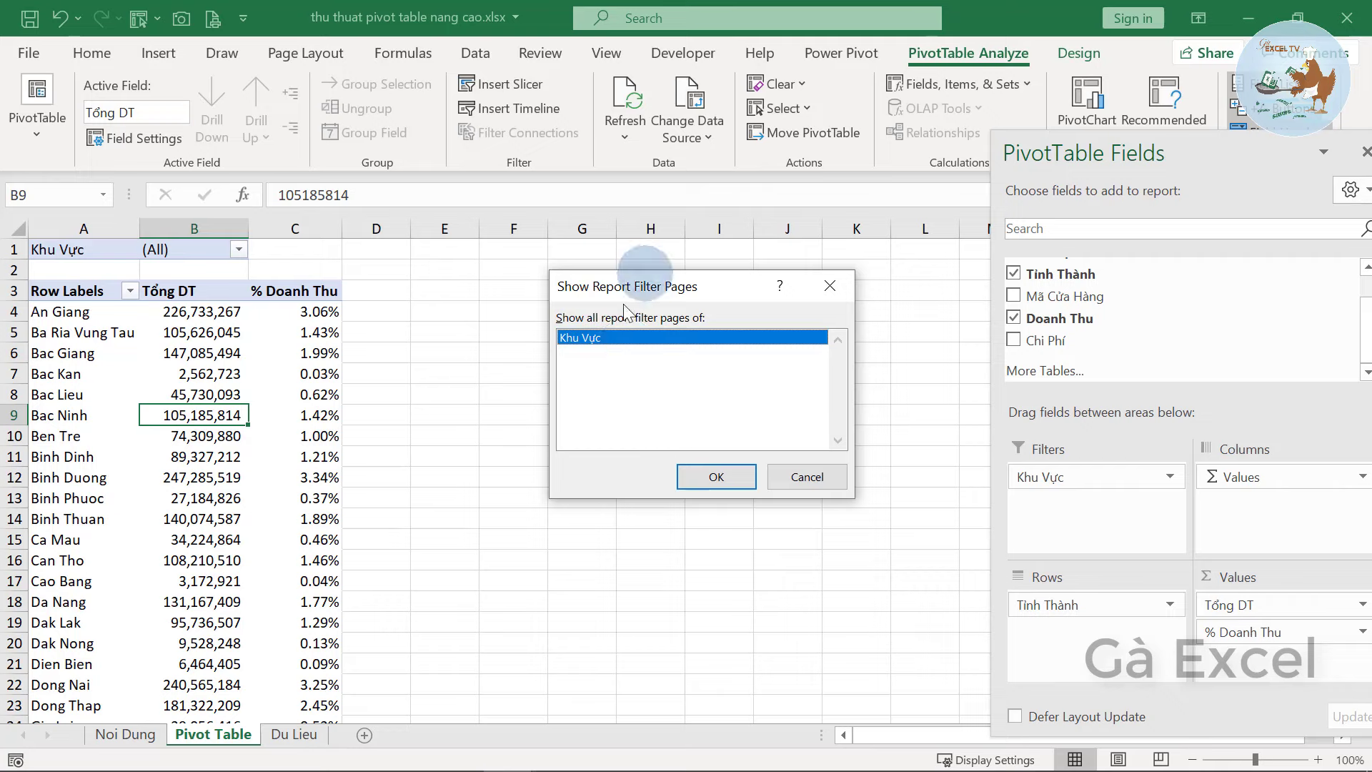
pyautogui.click(714, 476)
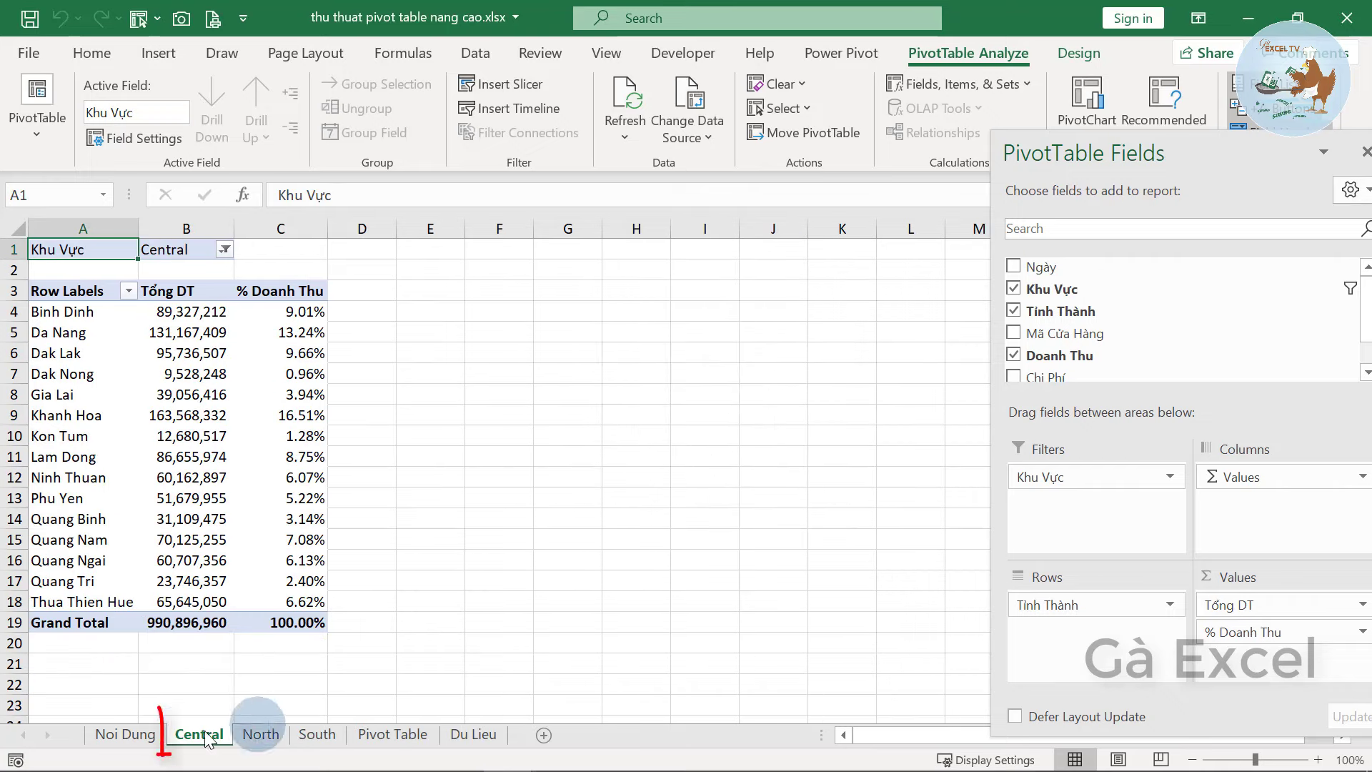
# Browse the new North, South and Central region sheets
pyautogui.click(260, 735)
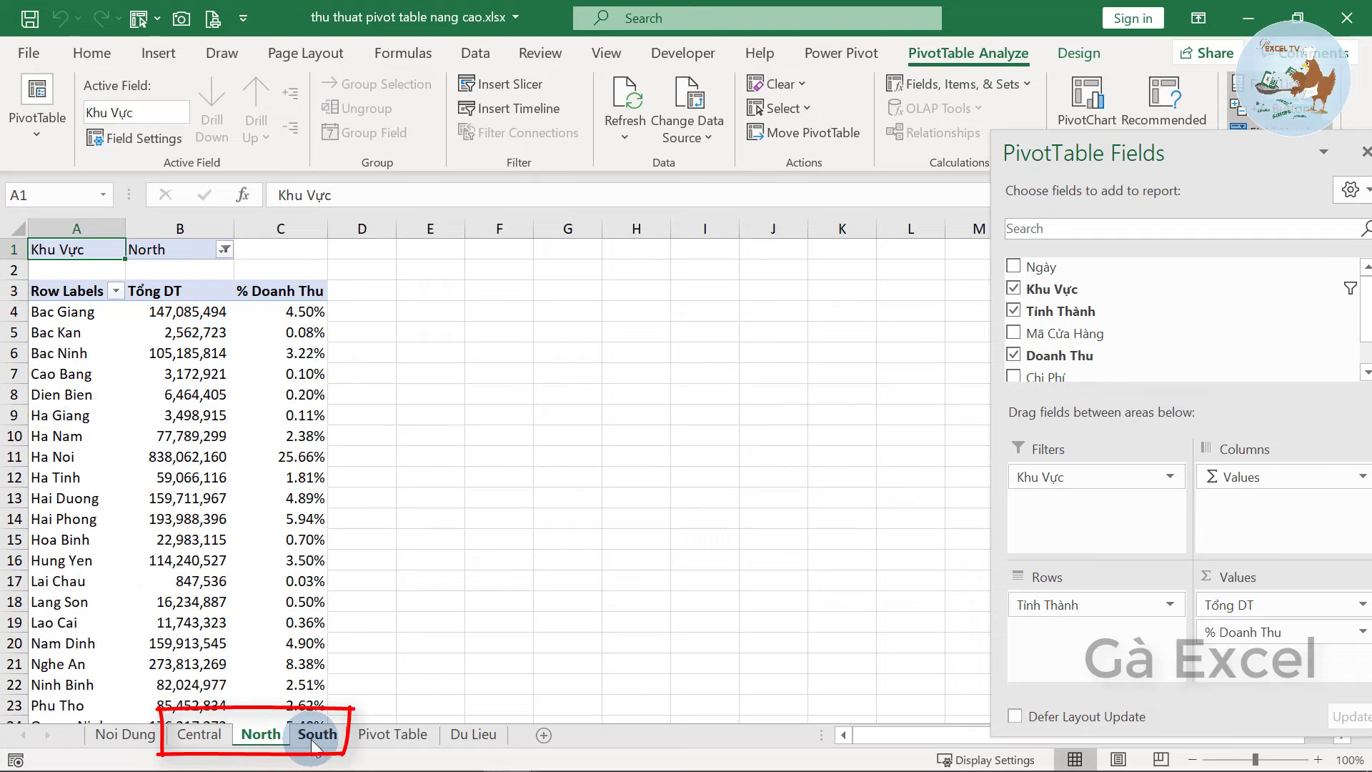
pyautogui.click(313, 736)
pyautogui.click(246, 733)
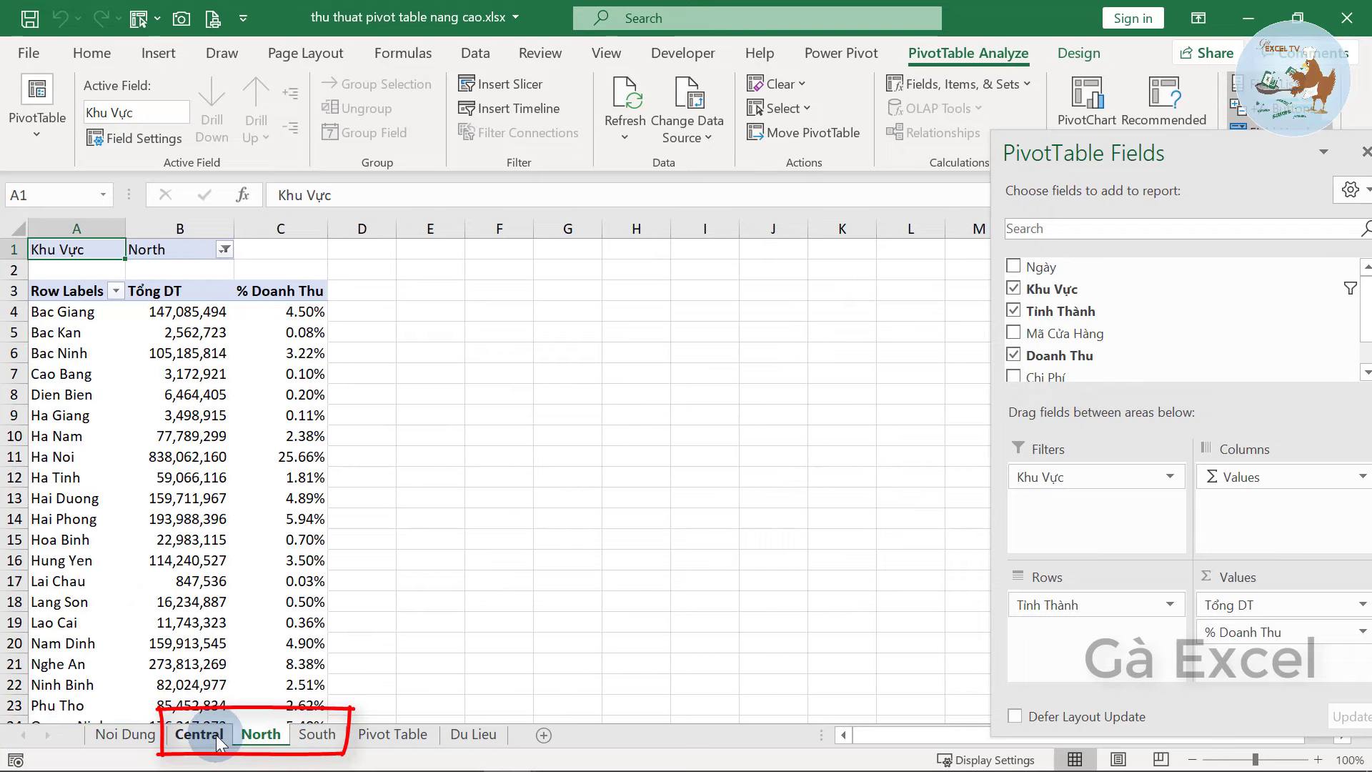
pyautogui.click(214, 735)
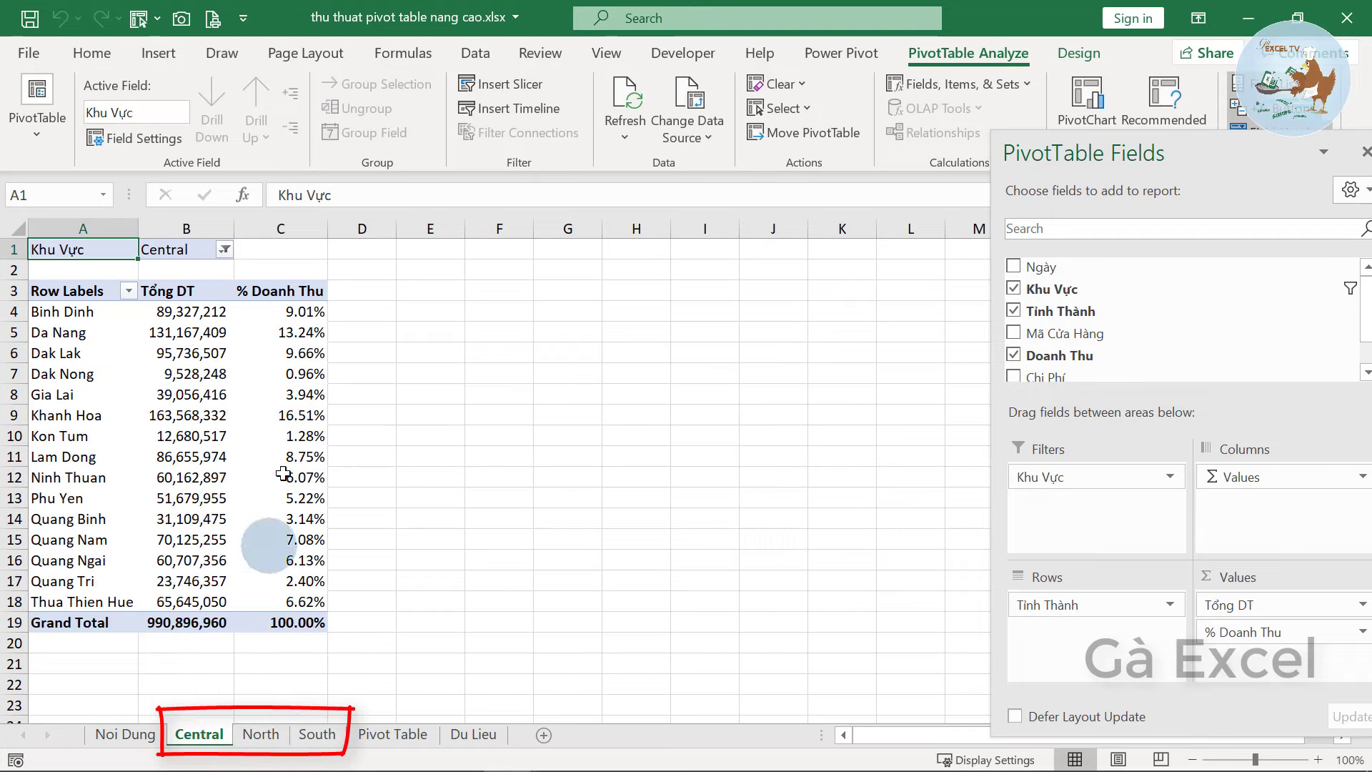
# Group the Central, North and South sheets and delete them
pyautogui.click(262, 735)
pyautogui.click(312, 734)
pyautogui.click(263, 734)
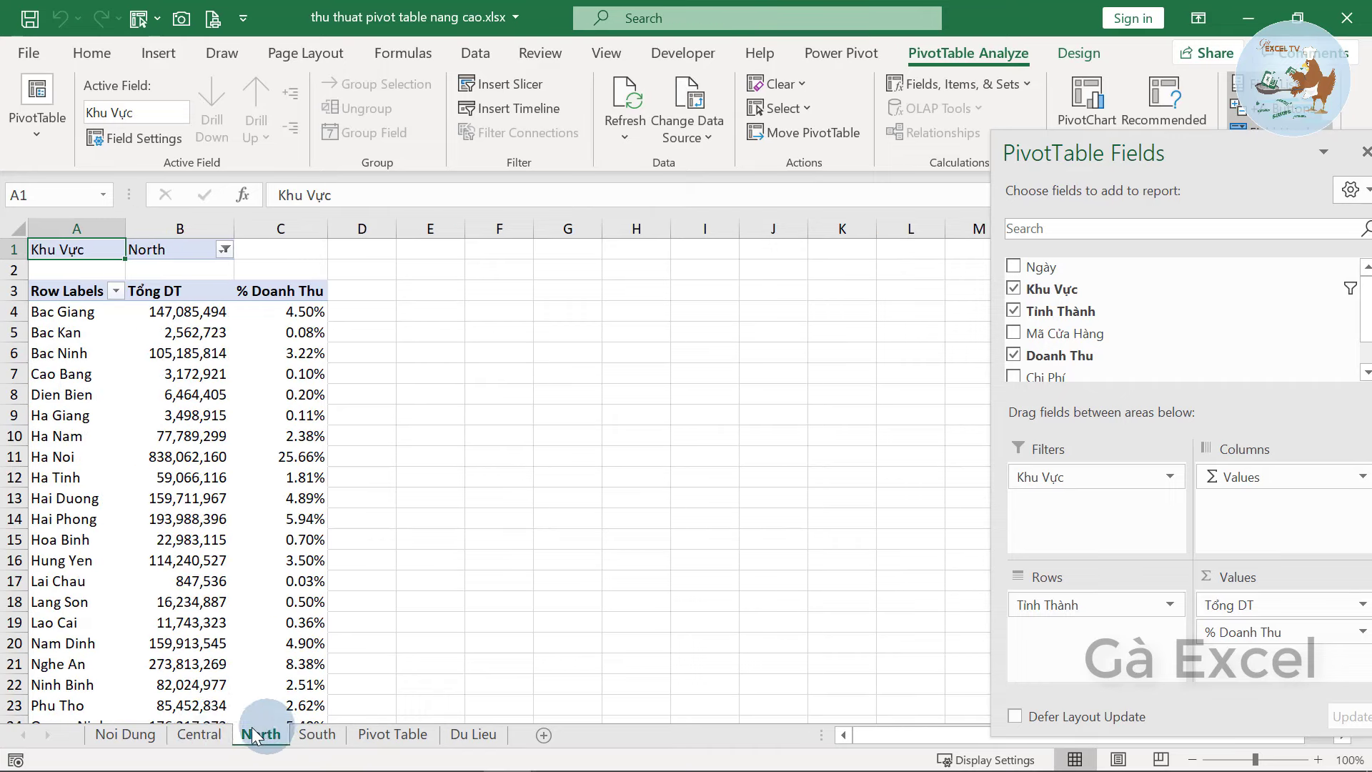
pyautogui.click(196, 734)
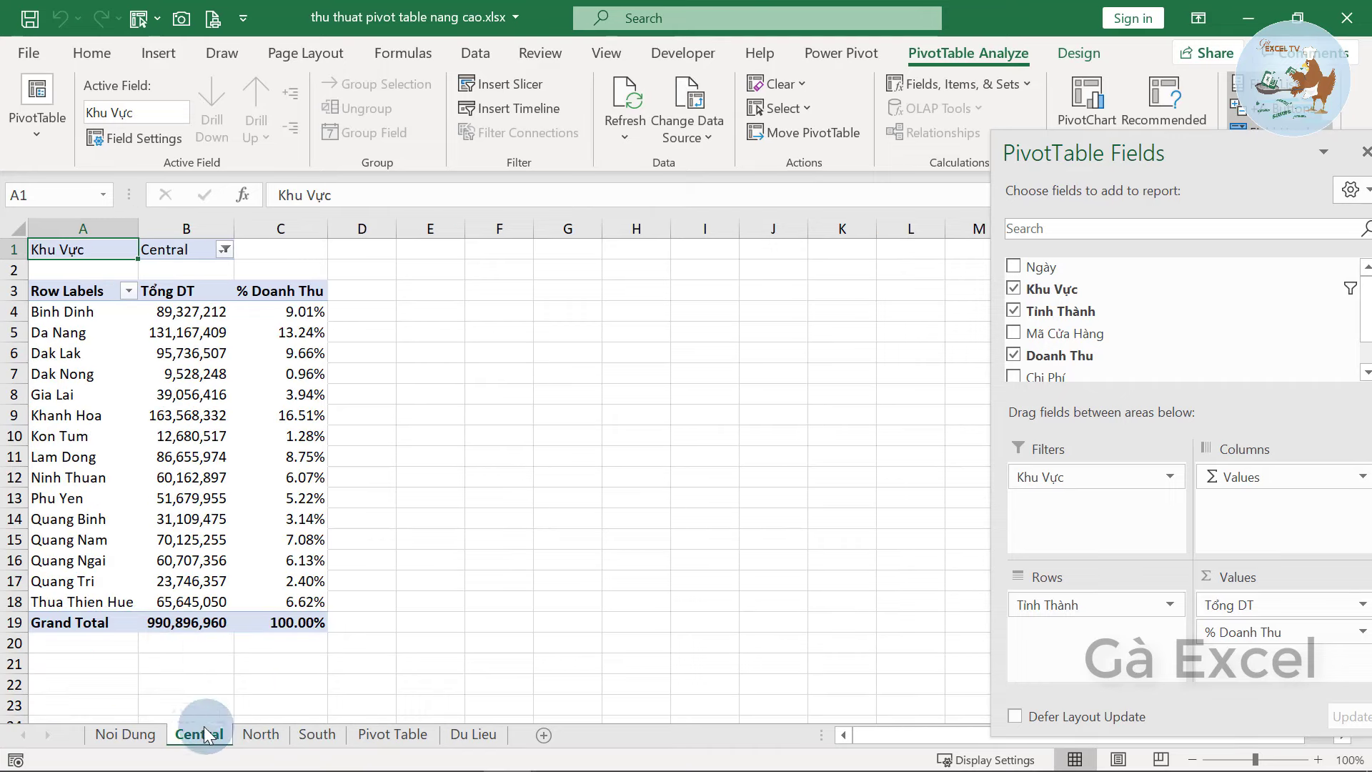
pyautogui.keyDown('shift'); pyautogui.click(318, 736); pyautogui.keyUp('shift')
pyautogui.rightClick(318, 736)
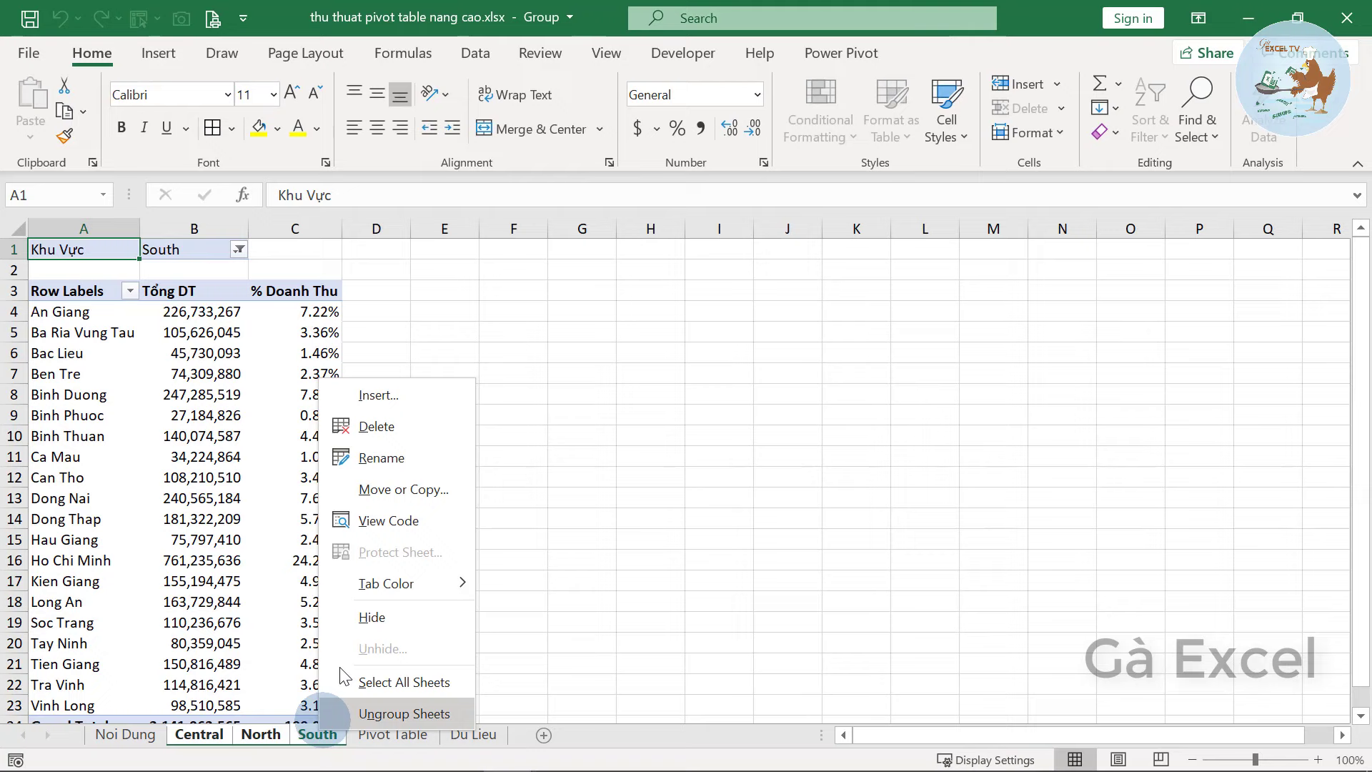
pyautogui.click(402, 426)
pyautogui.click(625, 453)
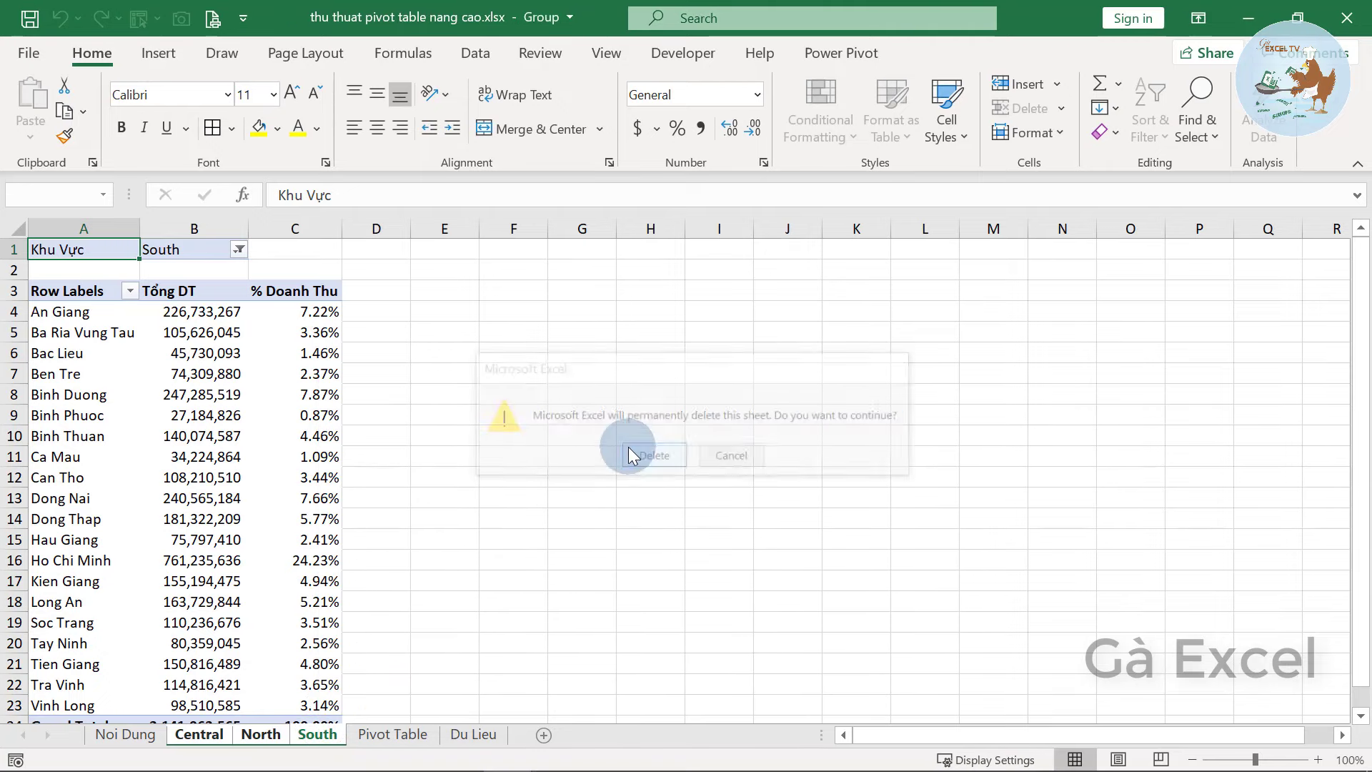
# Select An Giang's total revenue in the Pivot Table sheet
pyautogui.click(177, 471)
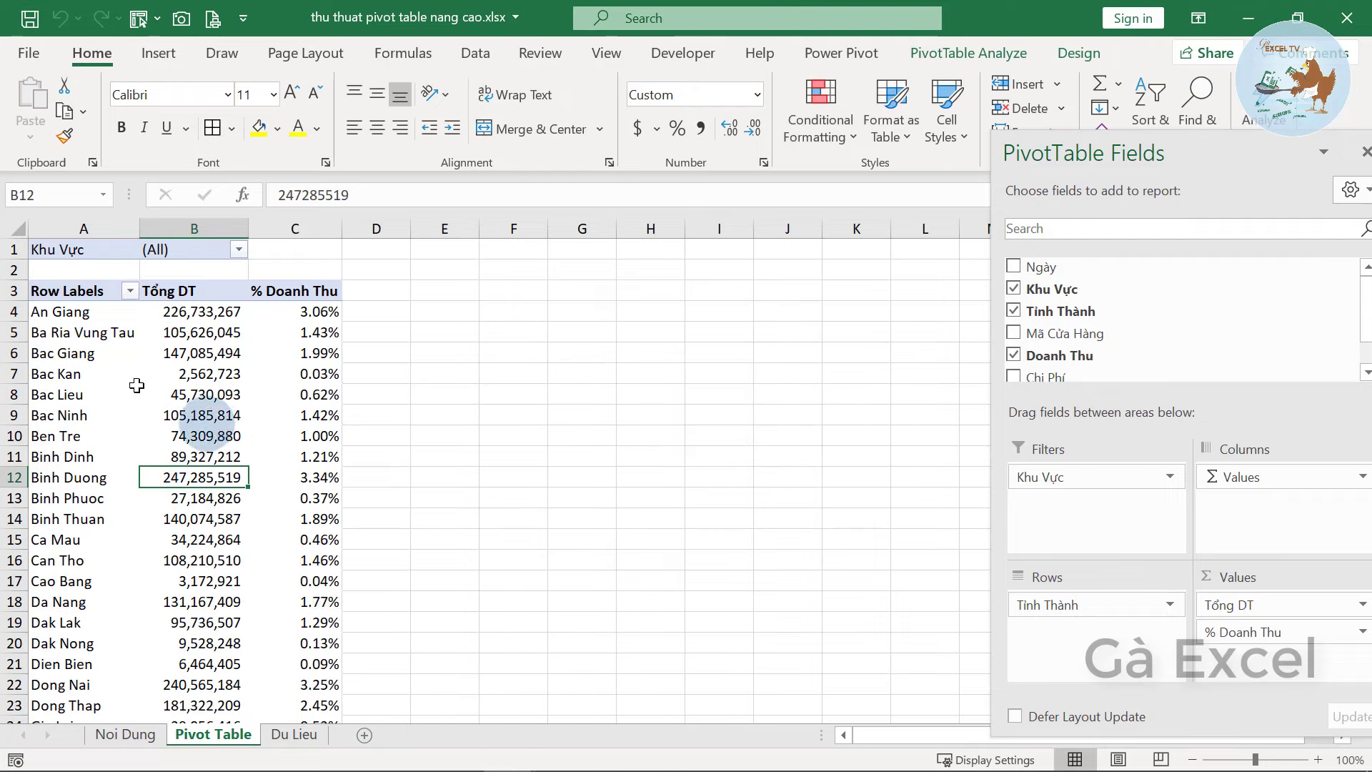
pyautogui.click(40, 312)
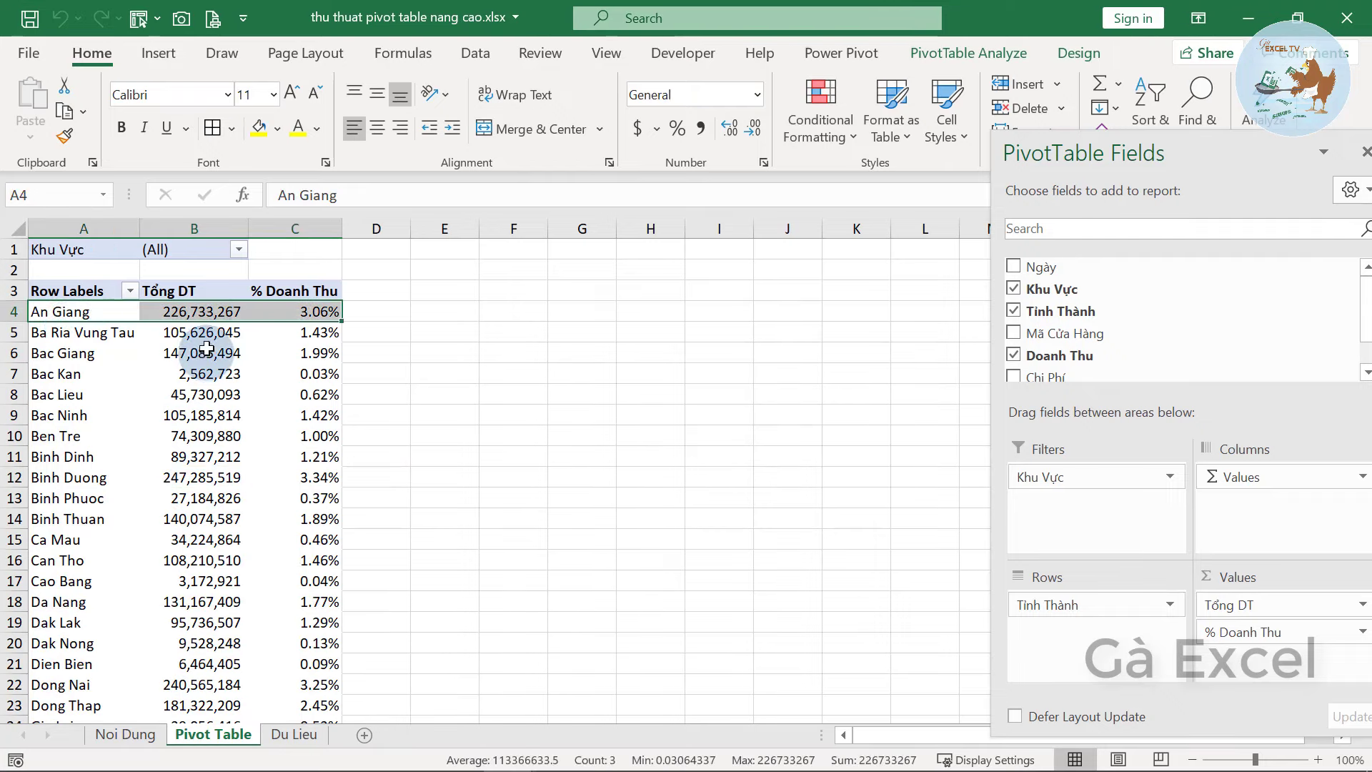
pyautogui.click(199, 311)
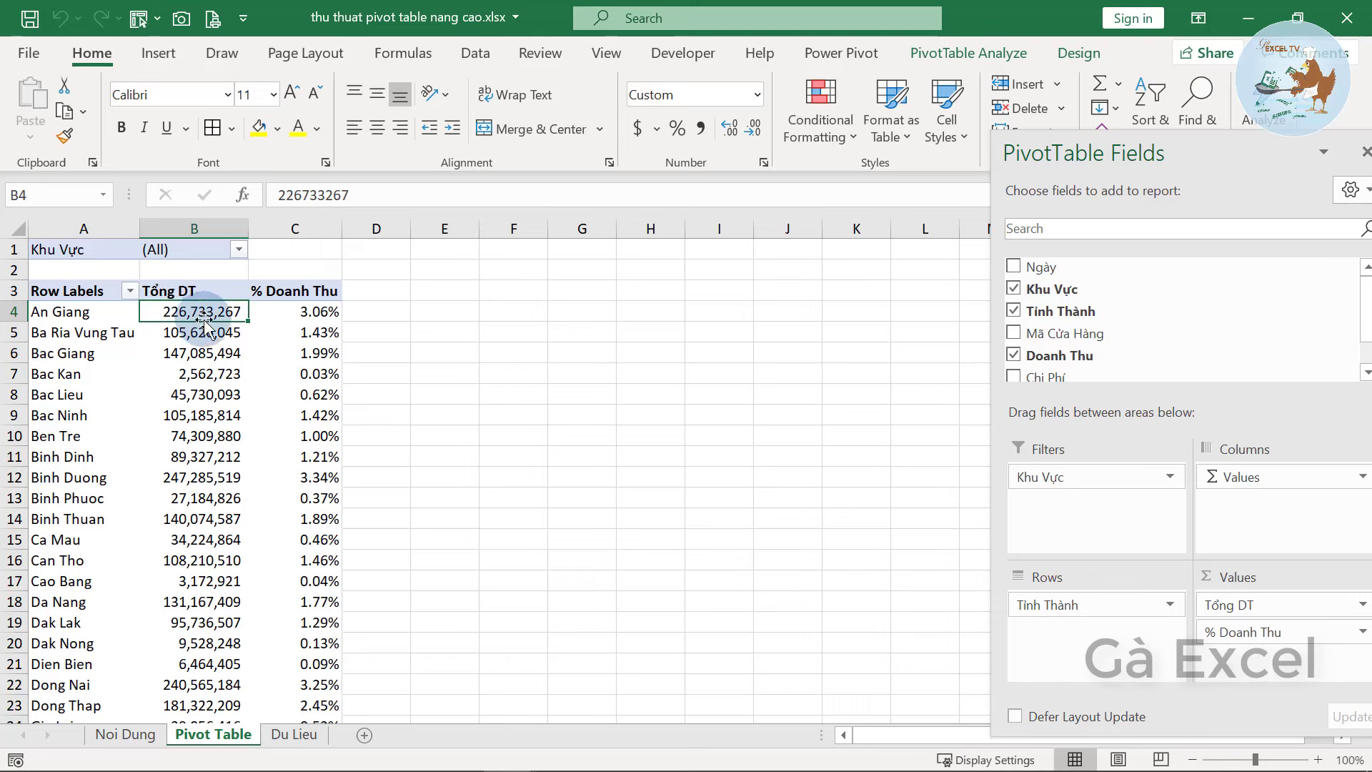
pyautogui.moveTo(204, 312)
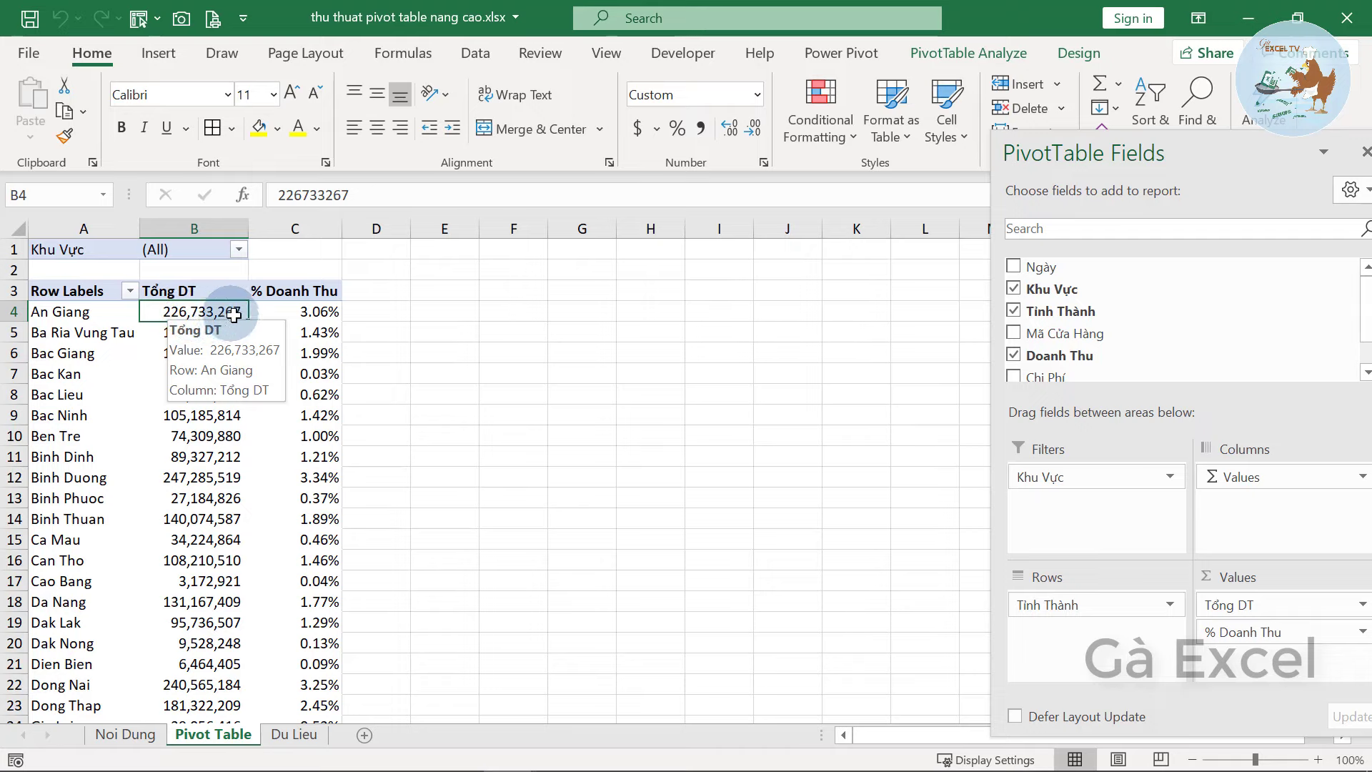
pyautogui.doubleClick(205, 315)
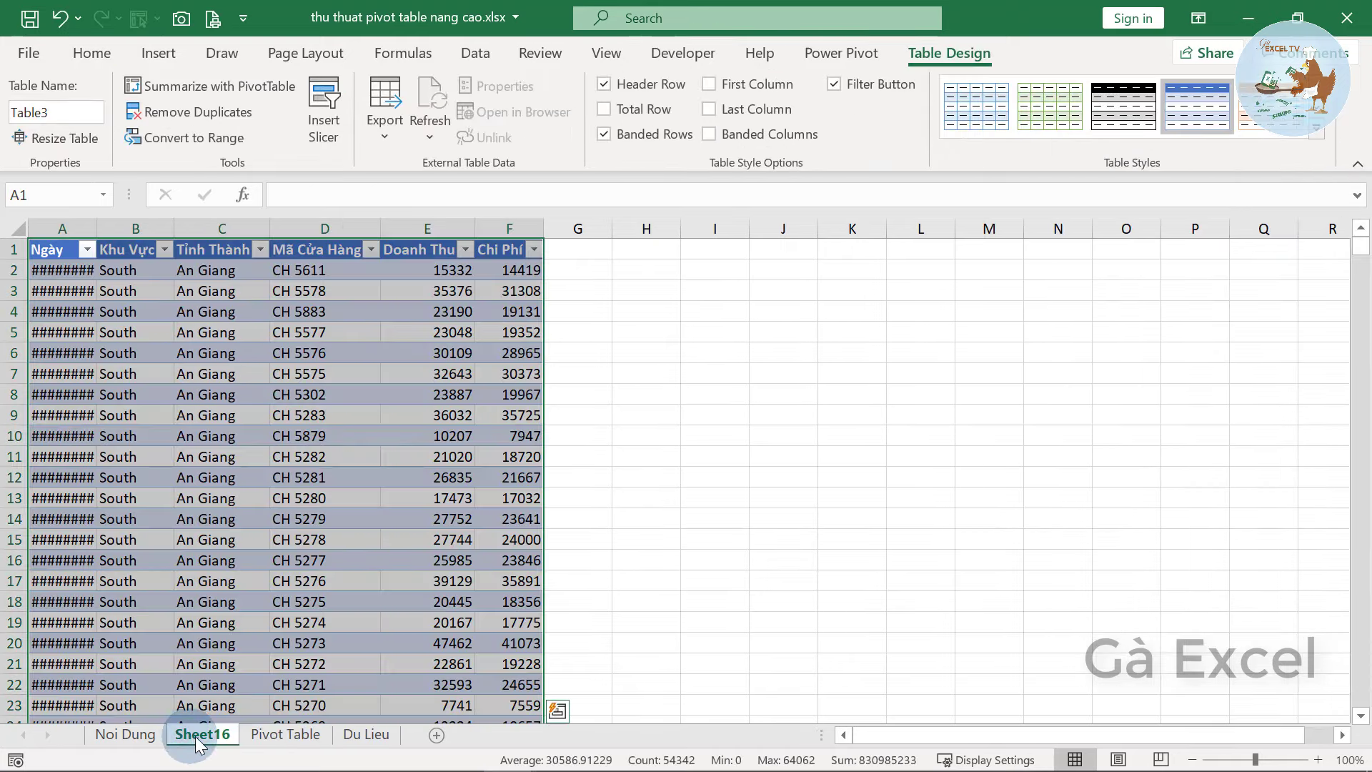
pyautogui.click(109, 227)
pyautogui.doubleClick(109, 227)
pyautogui.click(221, 353)
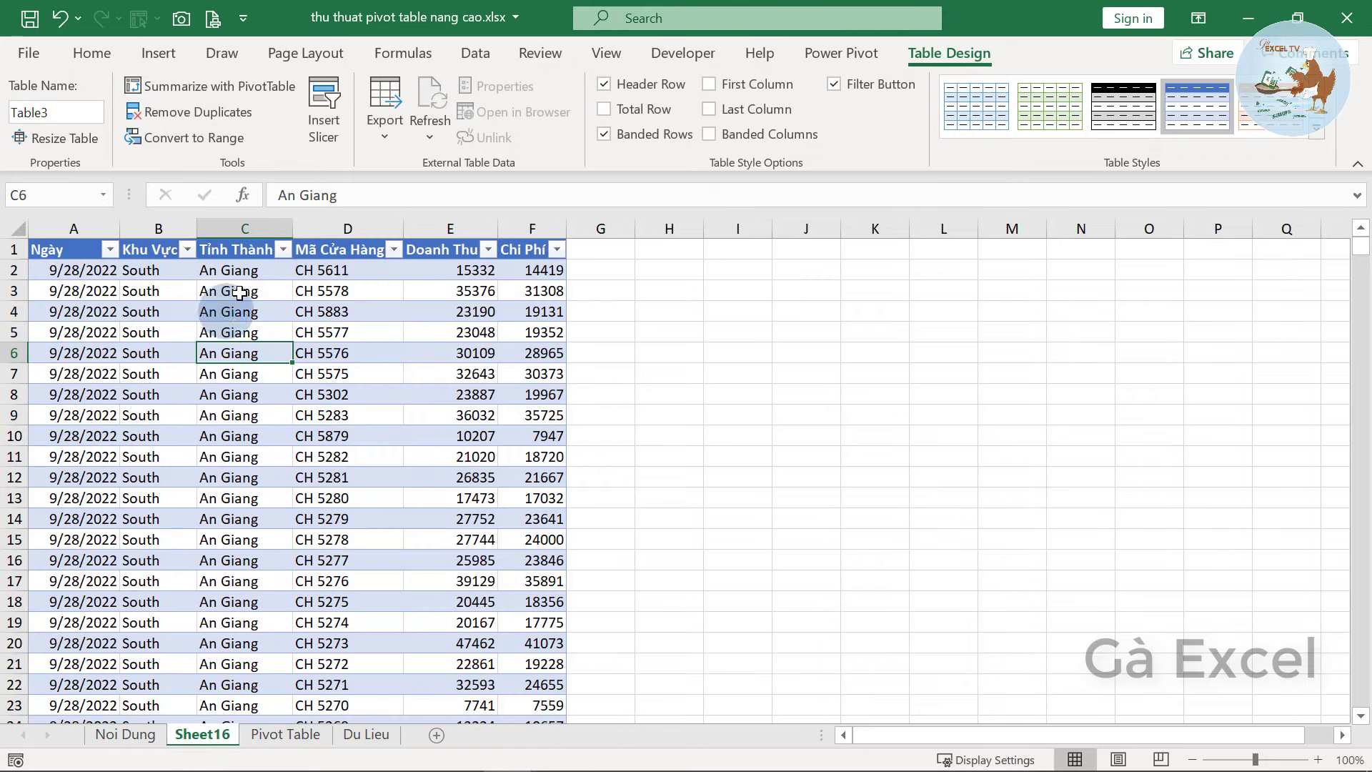
pyautogui.click(282, 249)
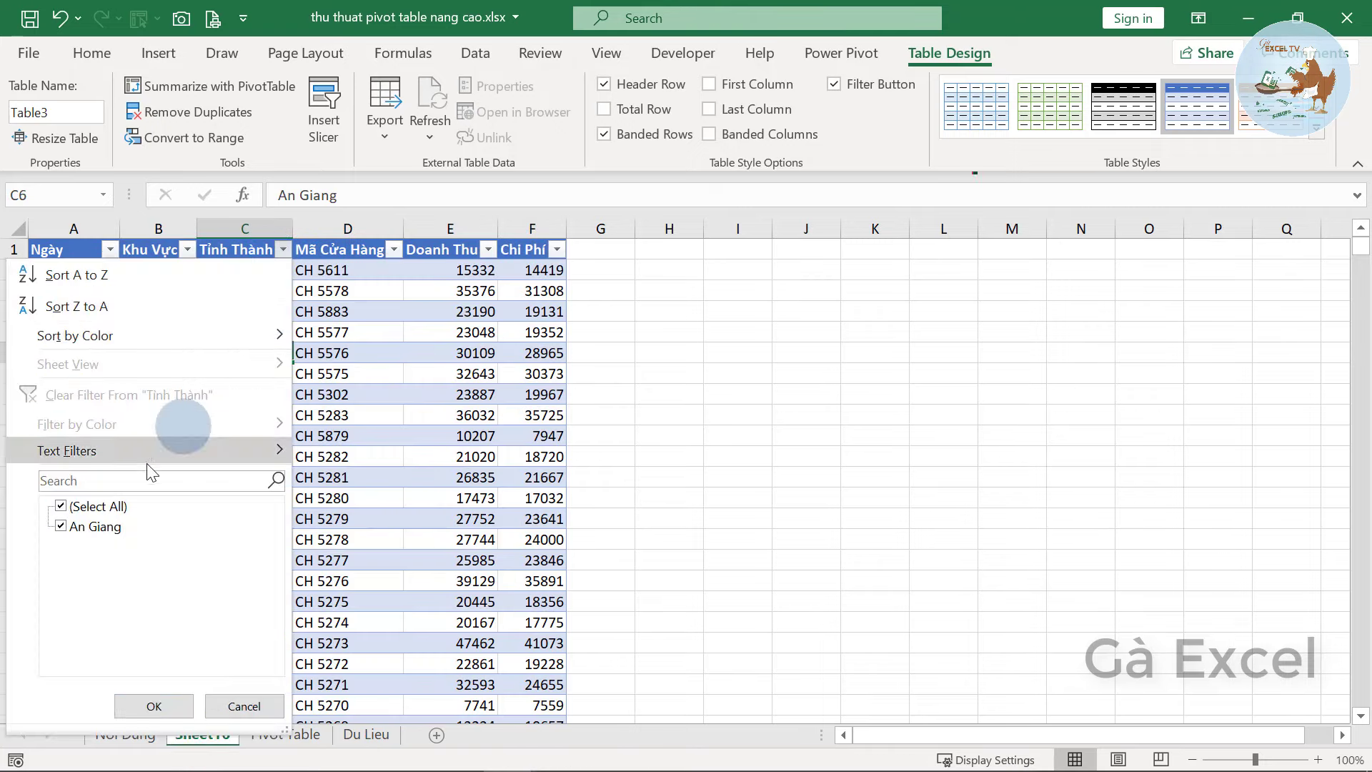
pyautogui.click(418, 390)
pyautogui.click(447, 229)
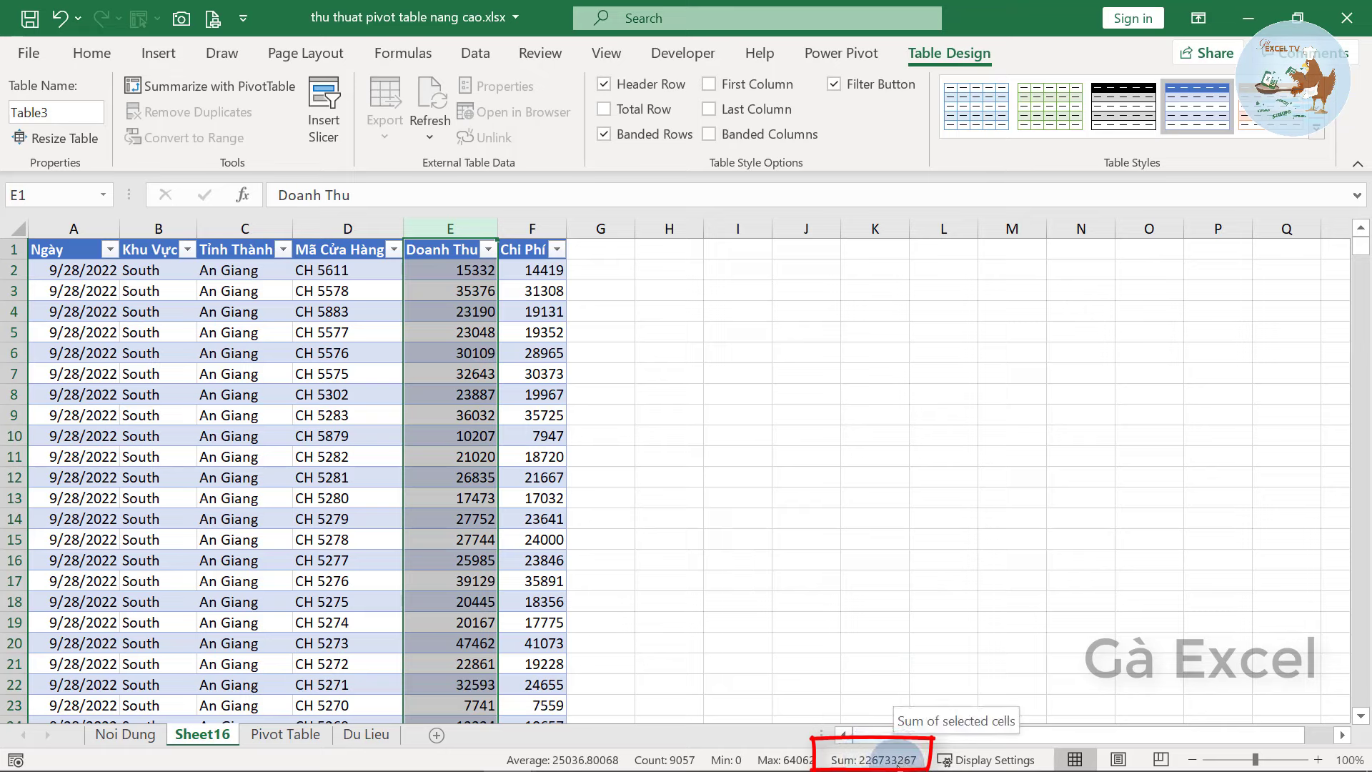
pyautogui.click(321, 735)
pyautogui.click(204, 310)
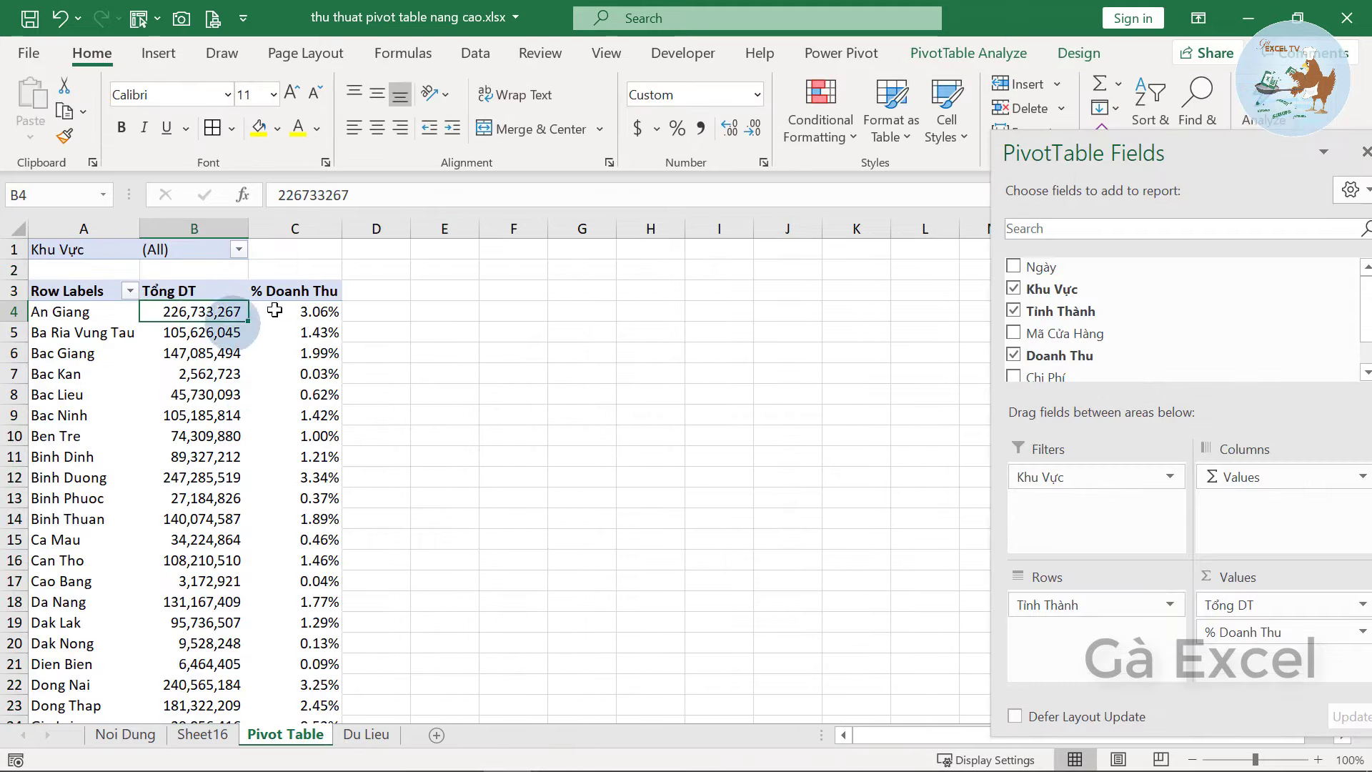
pyautogui.rightClick(190, 738)
pyautogui.click(255, 465)
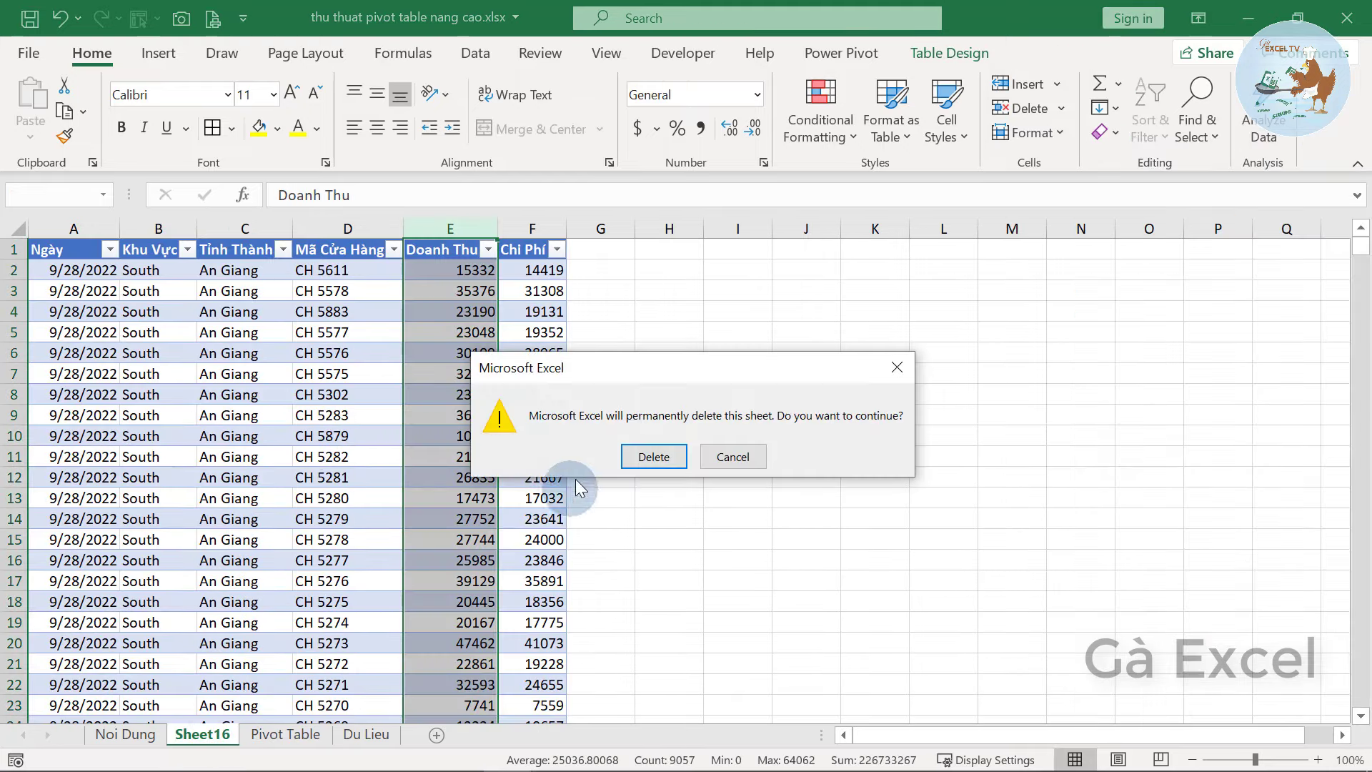
pyautogui.click(628, 454)
pyautogui.click(252, 436)
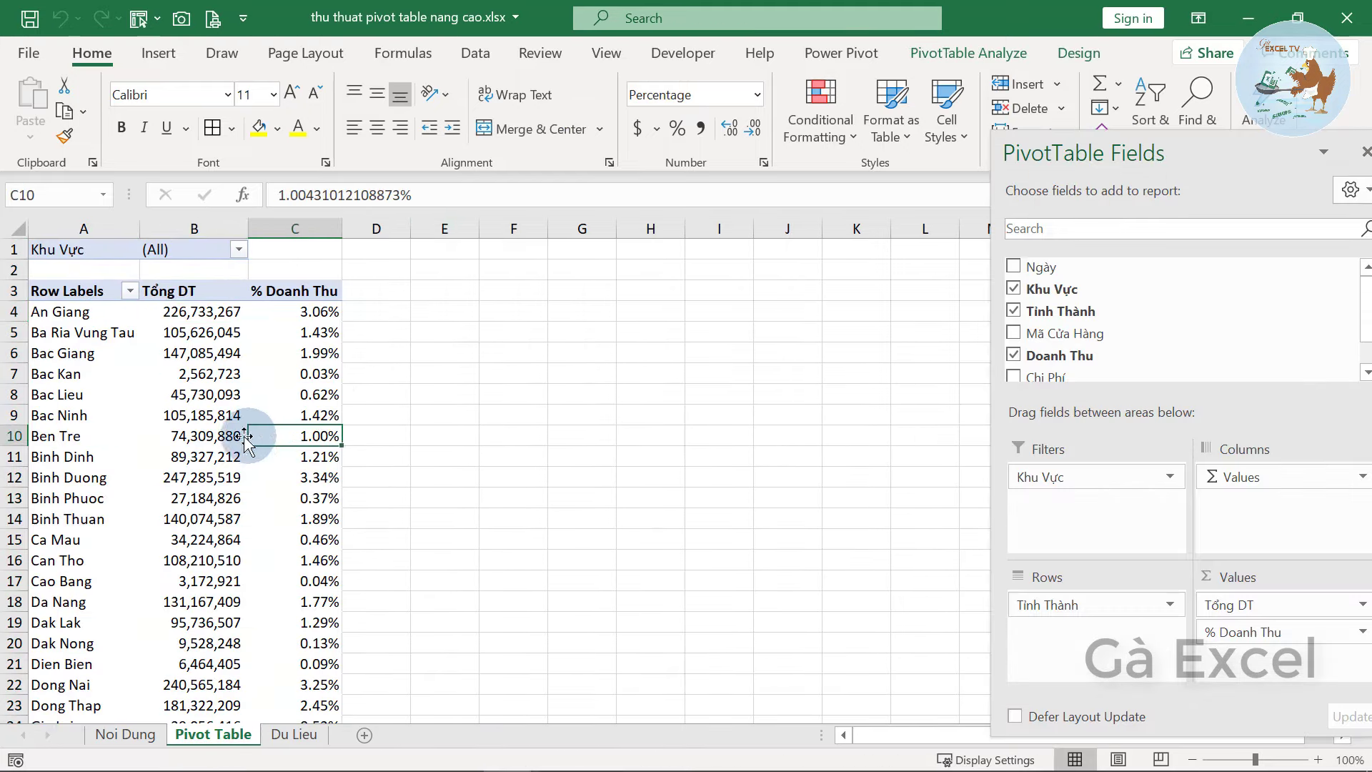
pyautogui.moveTo(203, 436)
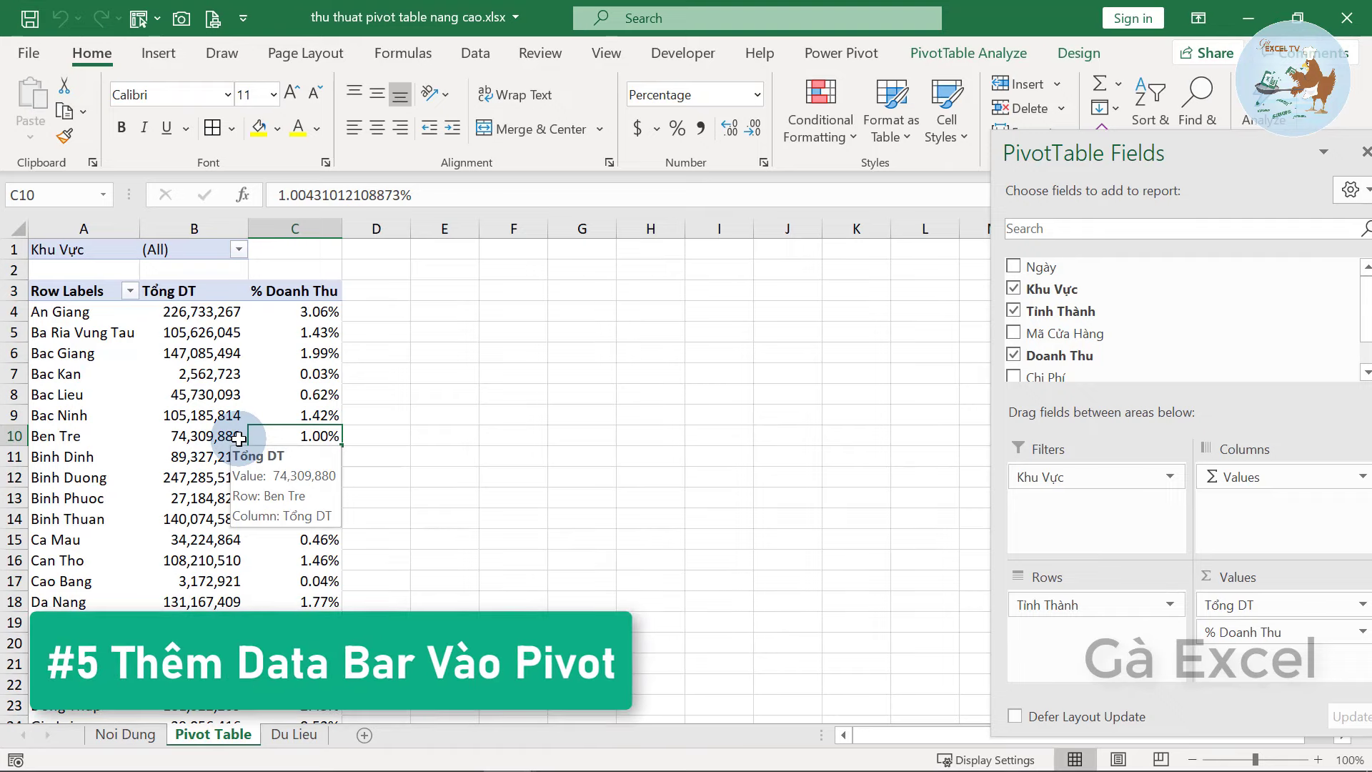
# Switch the % Doanh Thu column to plain revenue values and rename it Data Bar
pyautogui.click(209, 505)
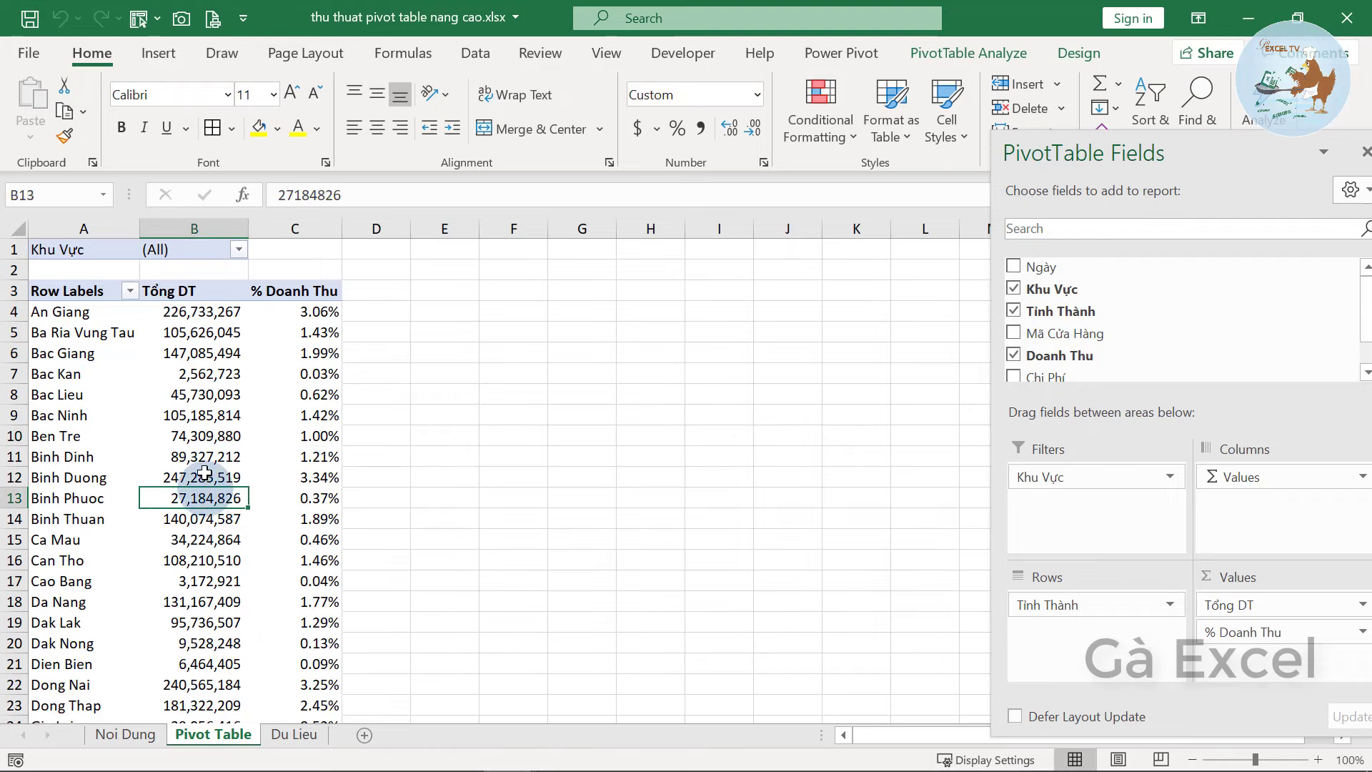
pyautogui.click(208, 319)
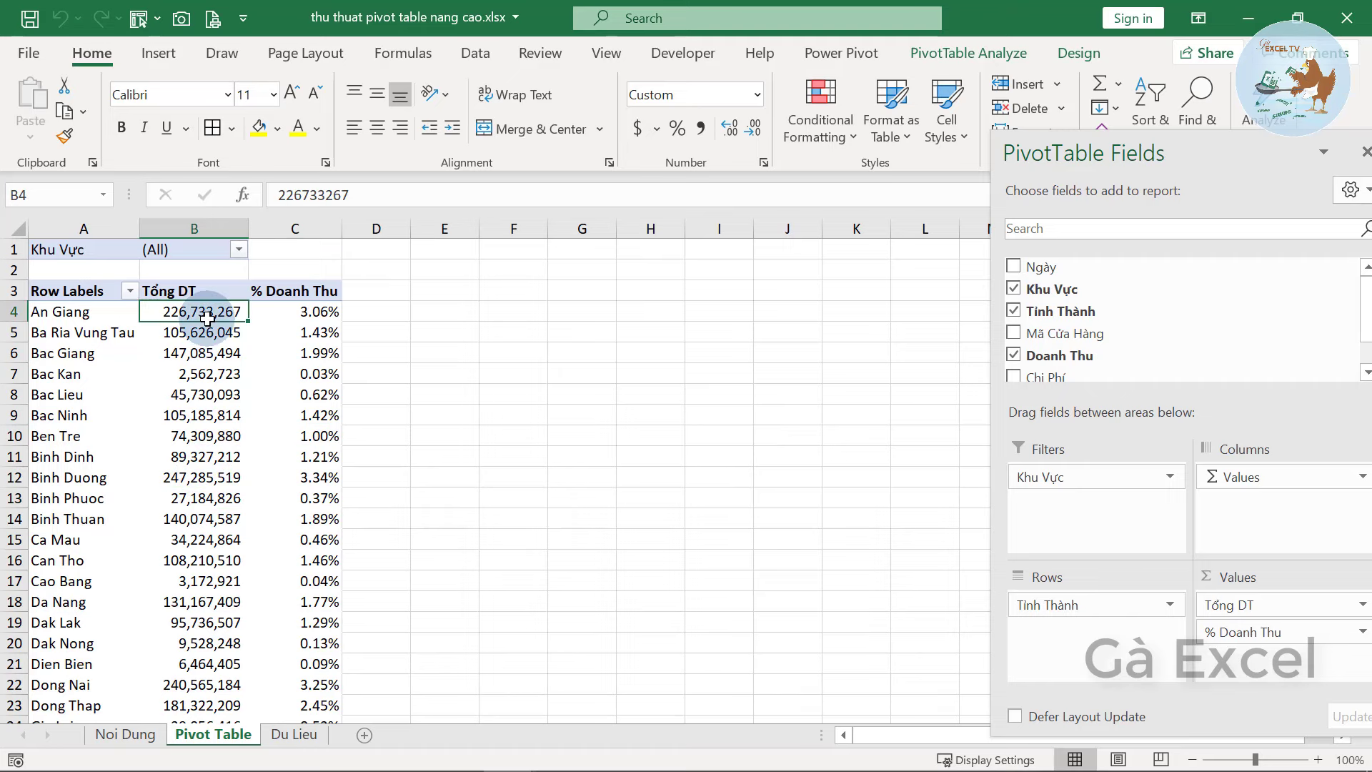
pyautogui.click(291, 312)
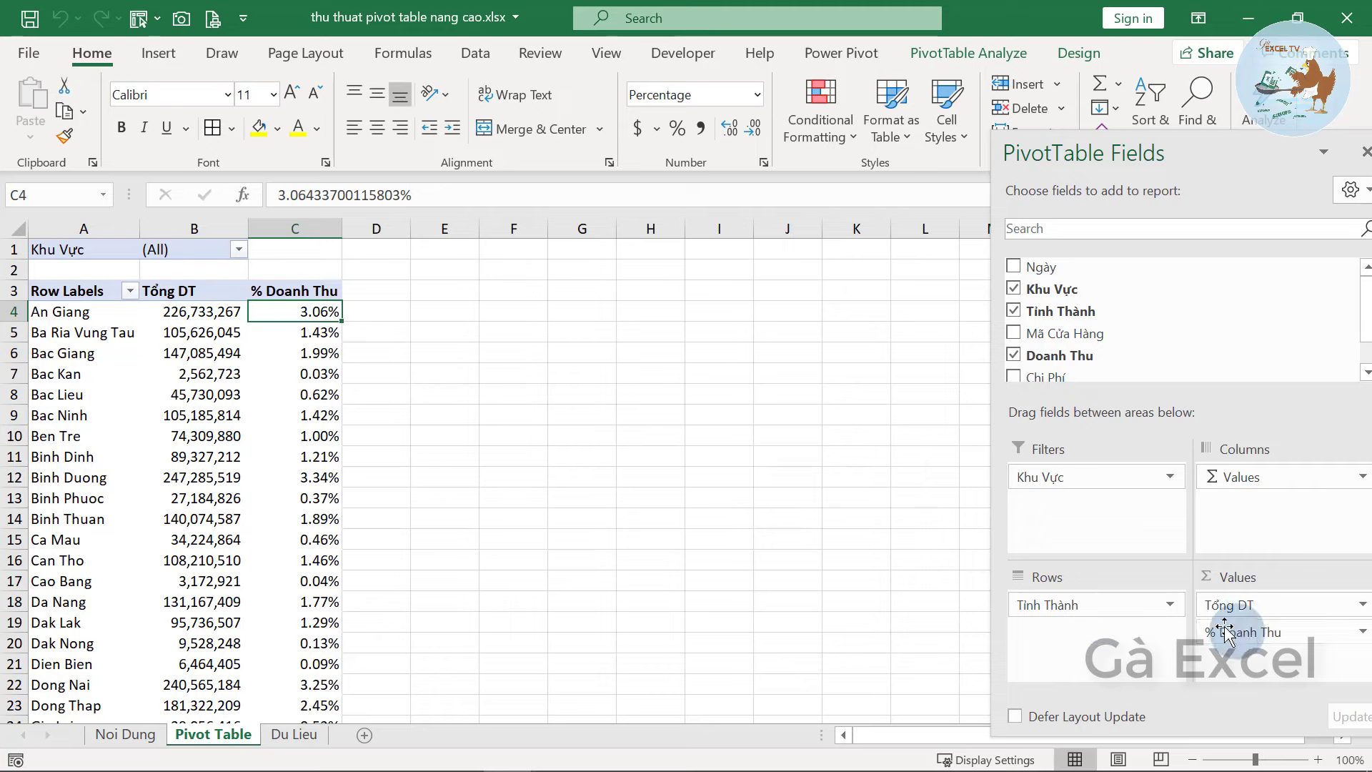
pyautogui.rightClick(278, 312)
pyautogui.moveTo(364, 558)
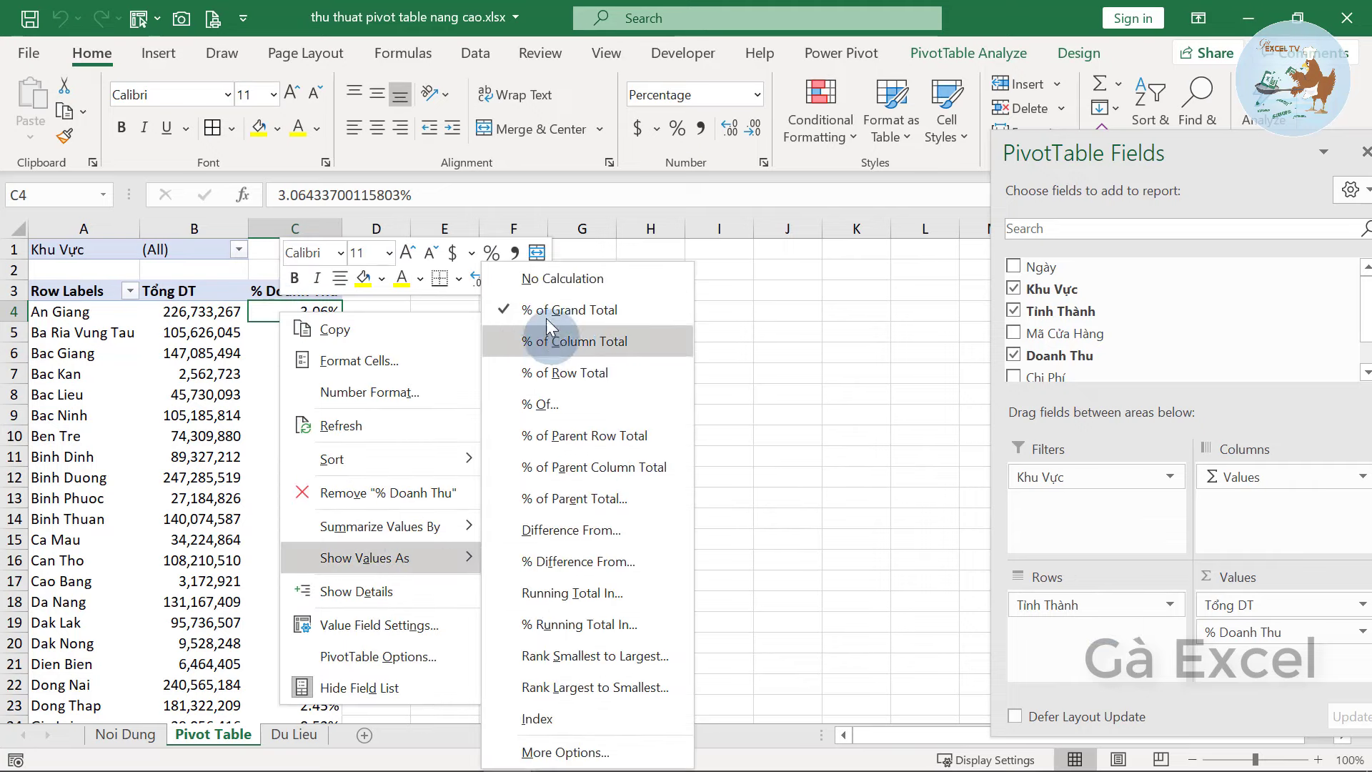
pyautogui.click(541, 279)
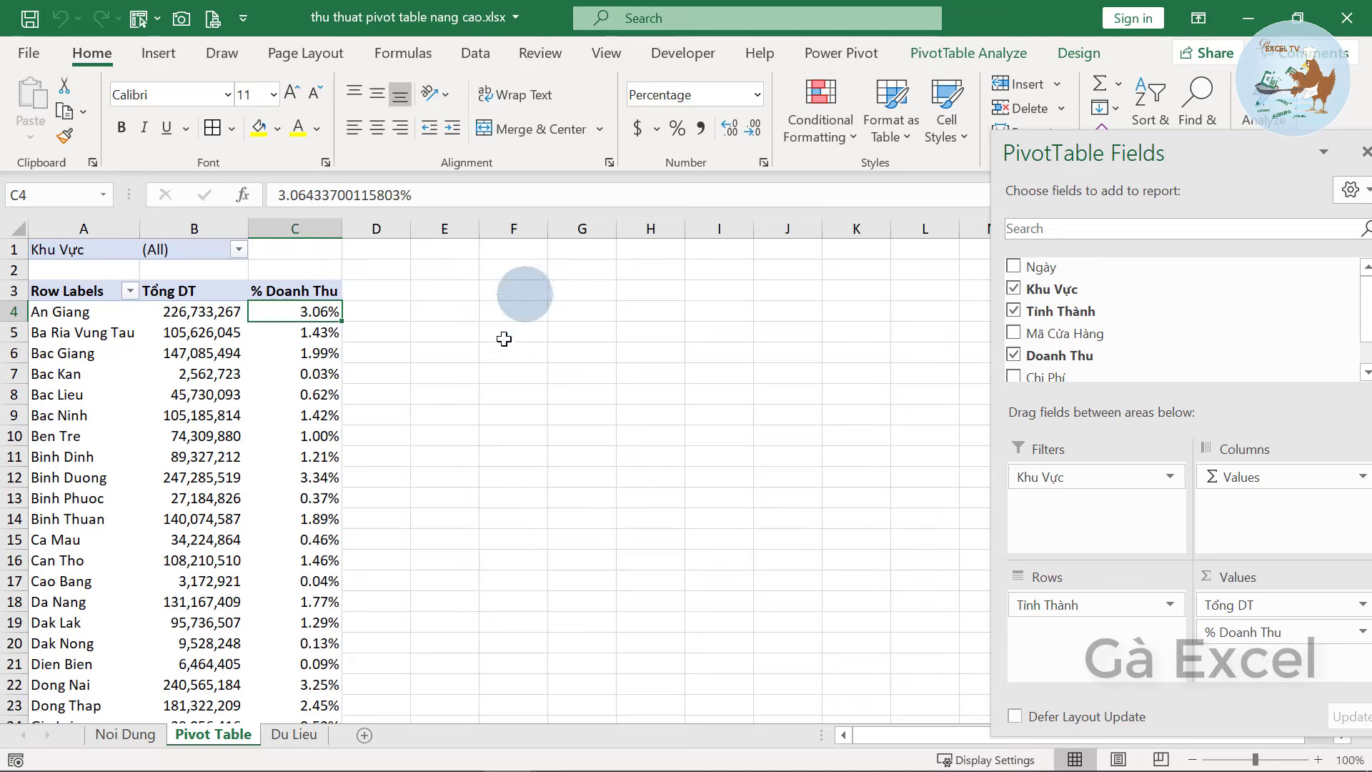
pyautogui.click(289, 291)
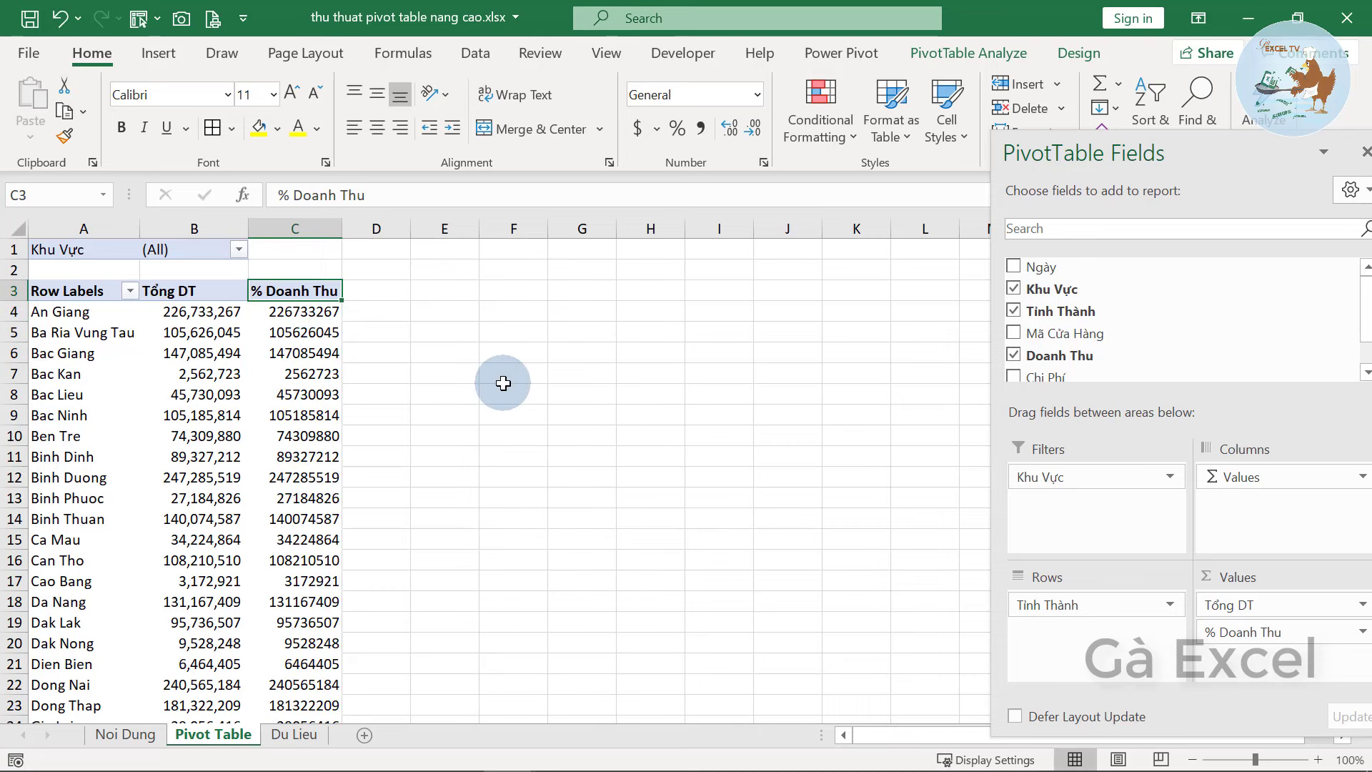
pyautogui.write('Data')
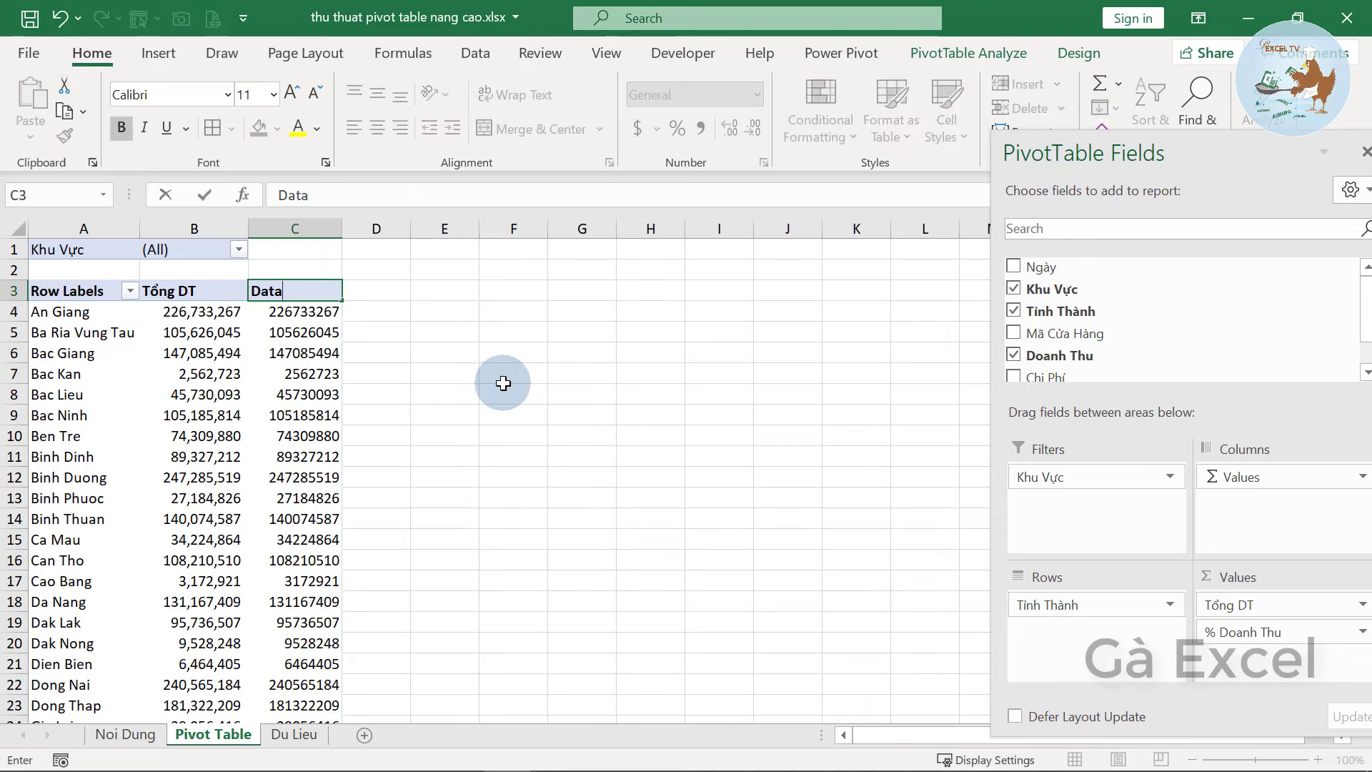
pyautogui.write(' Bar')
pyautogui.press('Return')
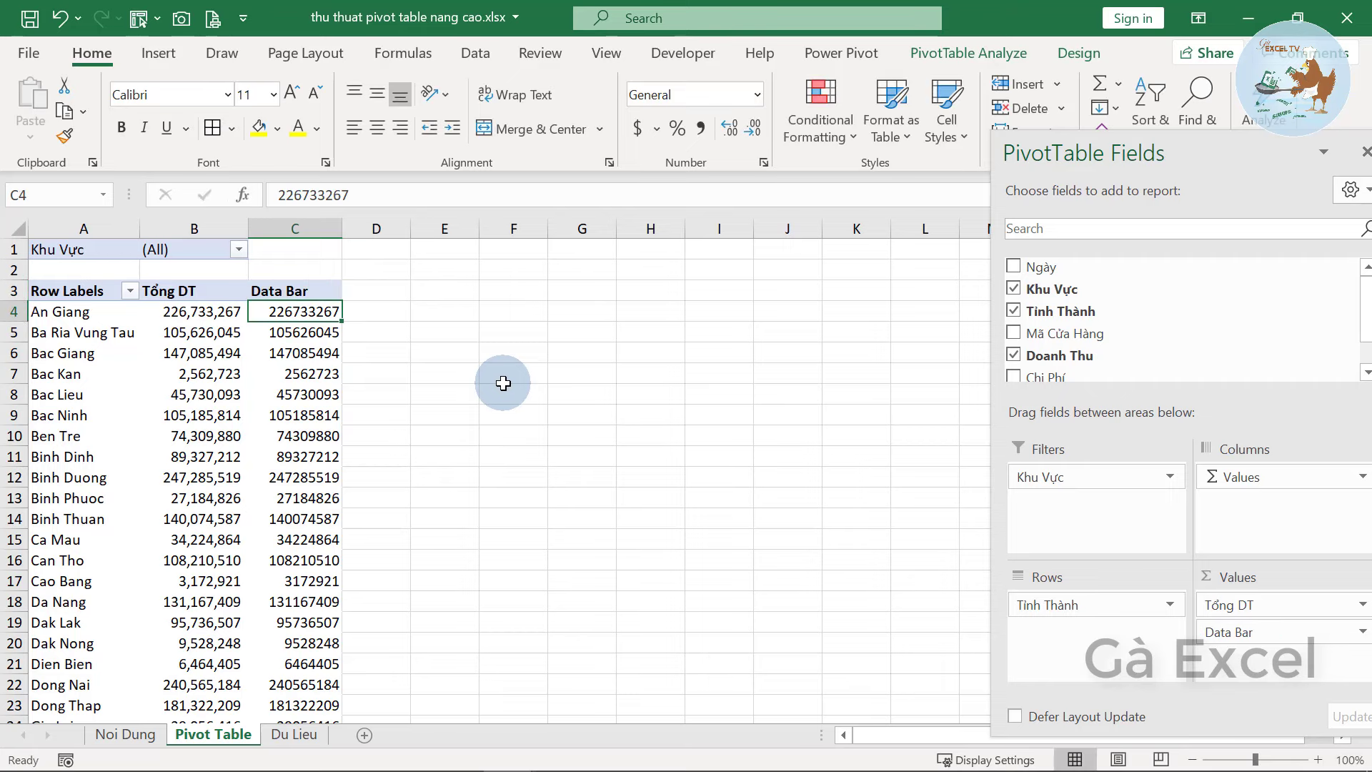
pyautogui.click(298, 352)
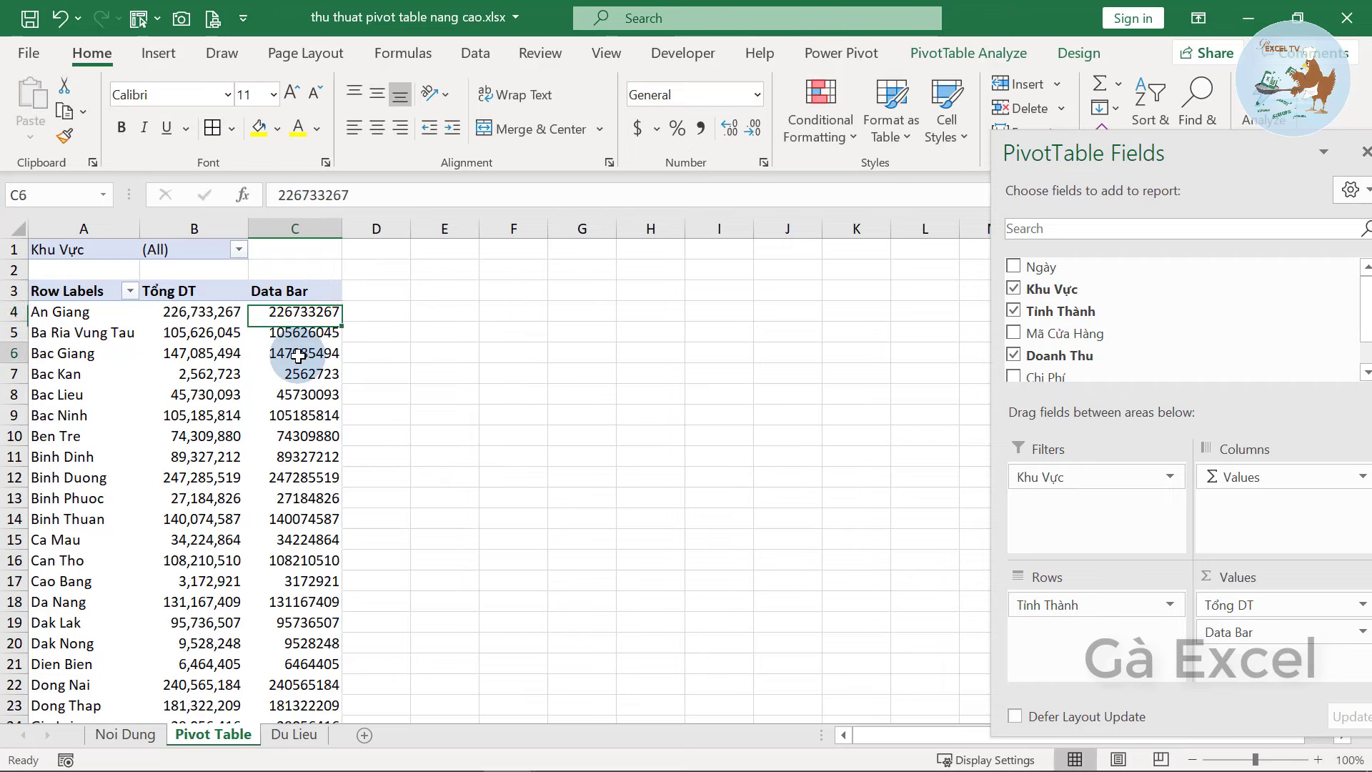
pyautogui.click(305, 315)
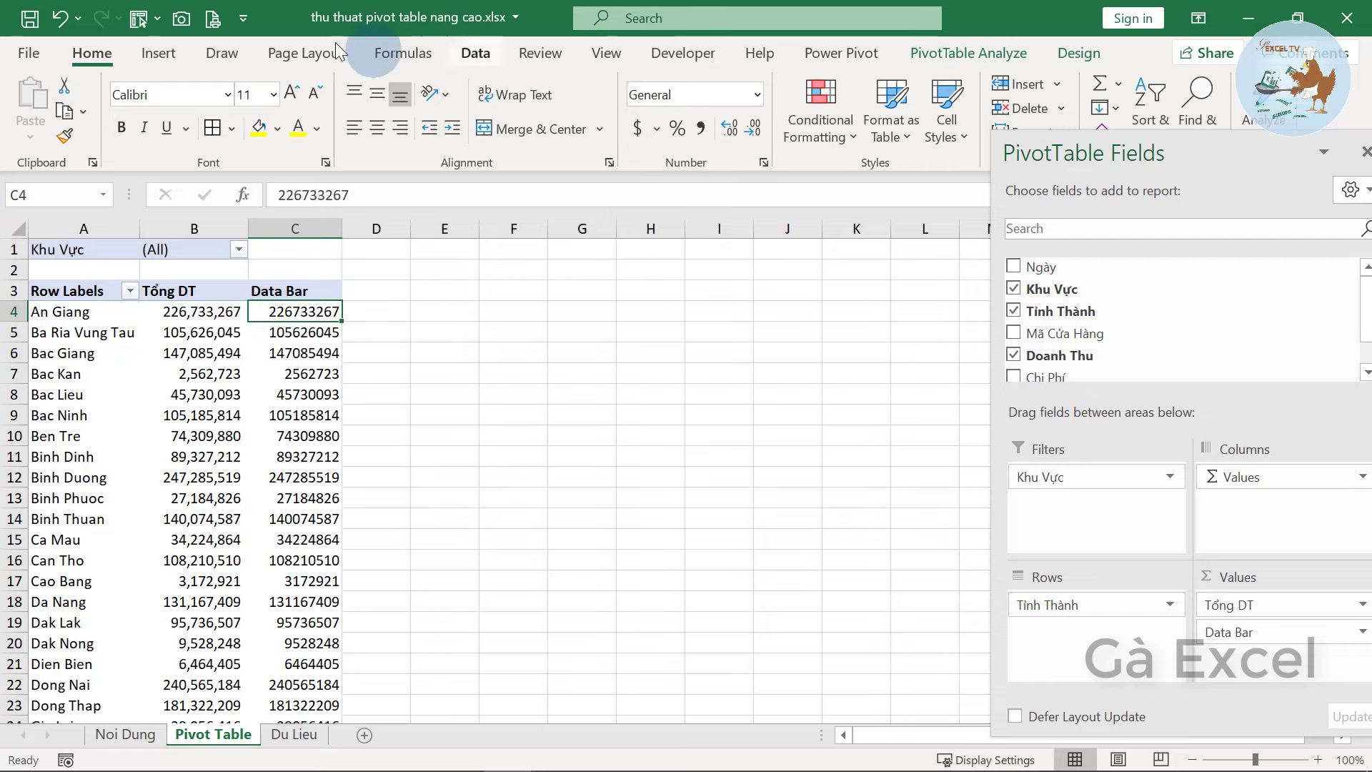
# Add a conditional formatting rule on all Data Bar values: green data bars, bar only
pyautogui.click(821, 140)
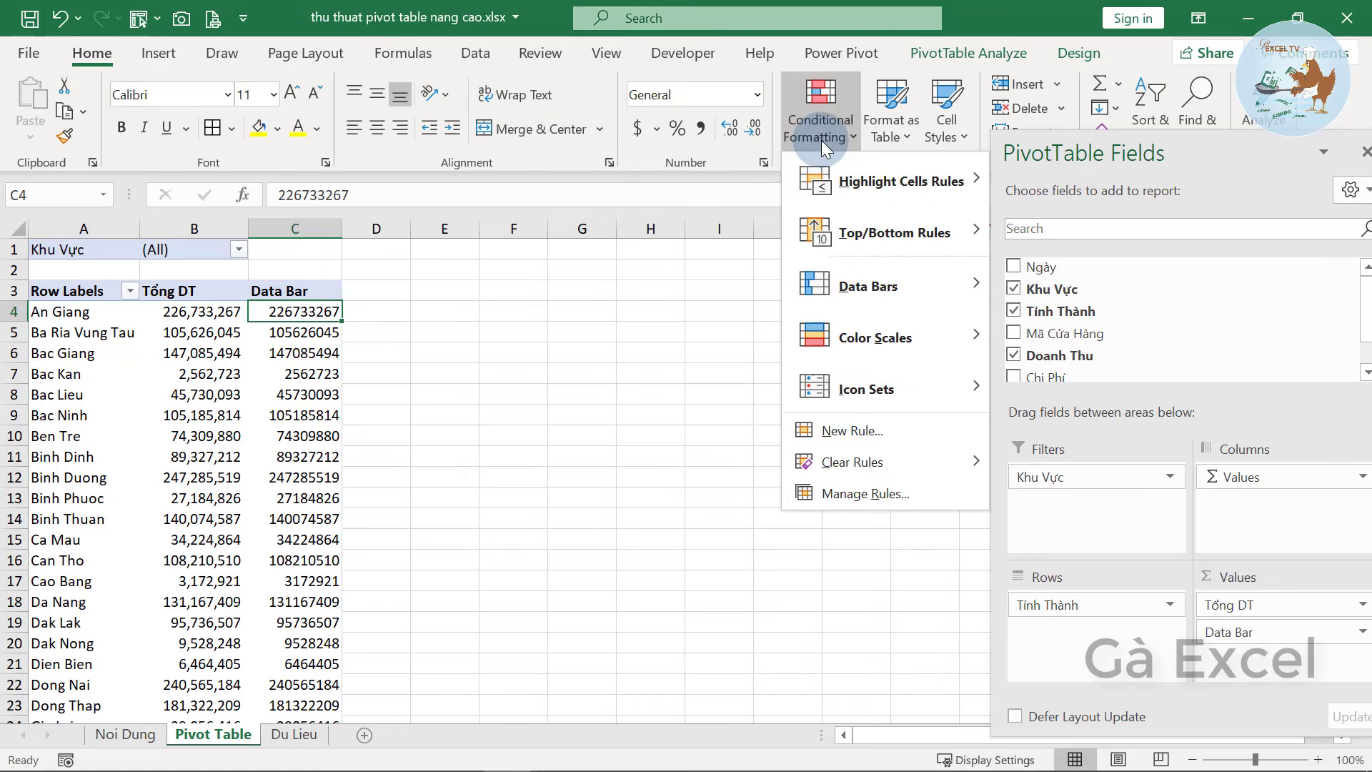
pyautogui.click(896, 426)
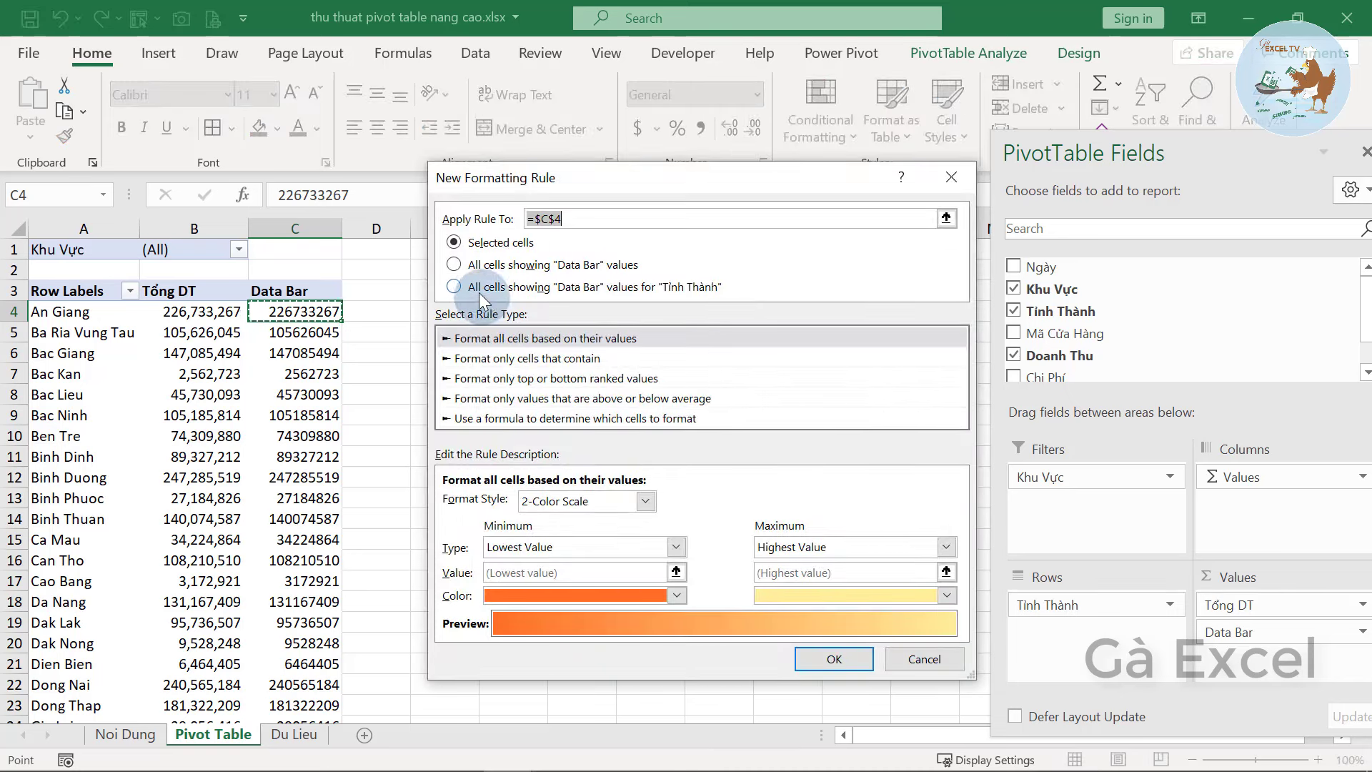
pyautogui.click(629, 266)
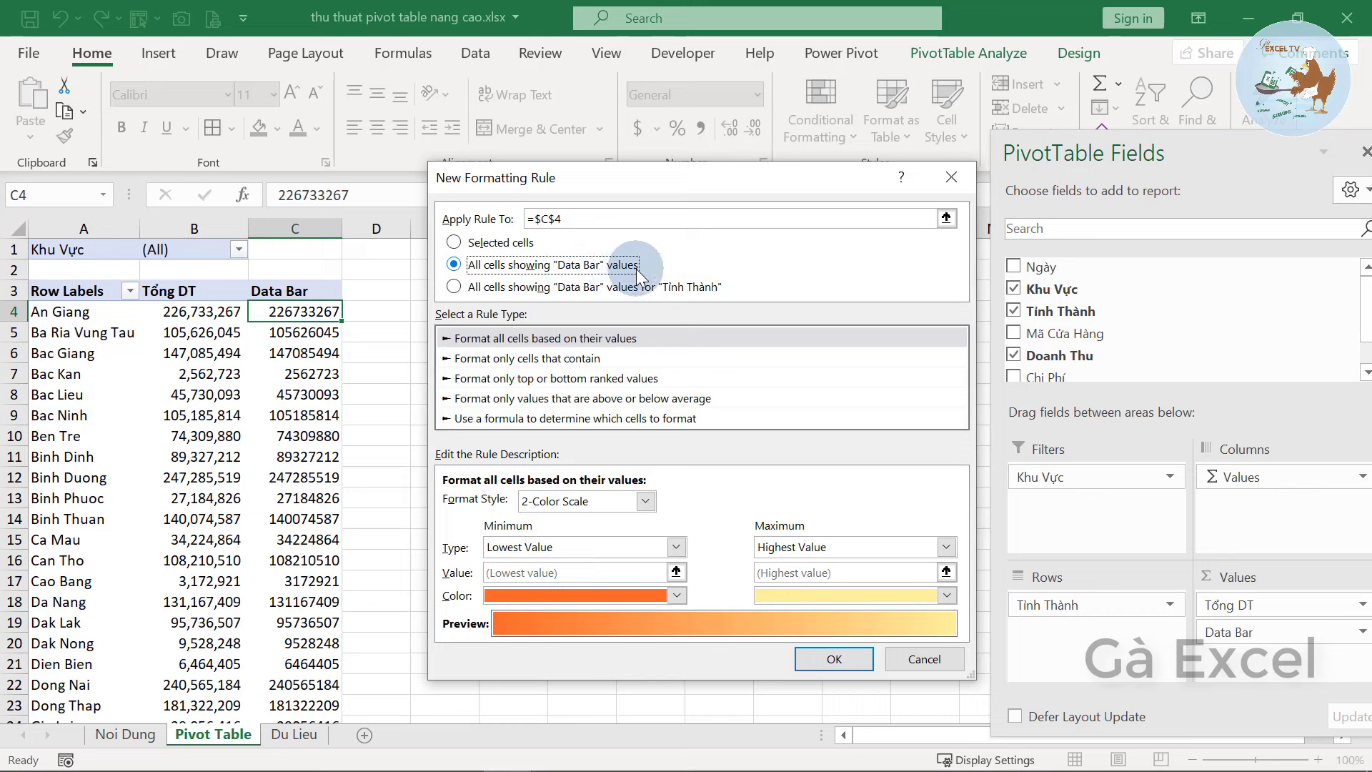
pyautogui.click(601, 502)
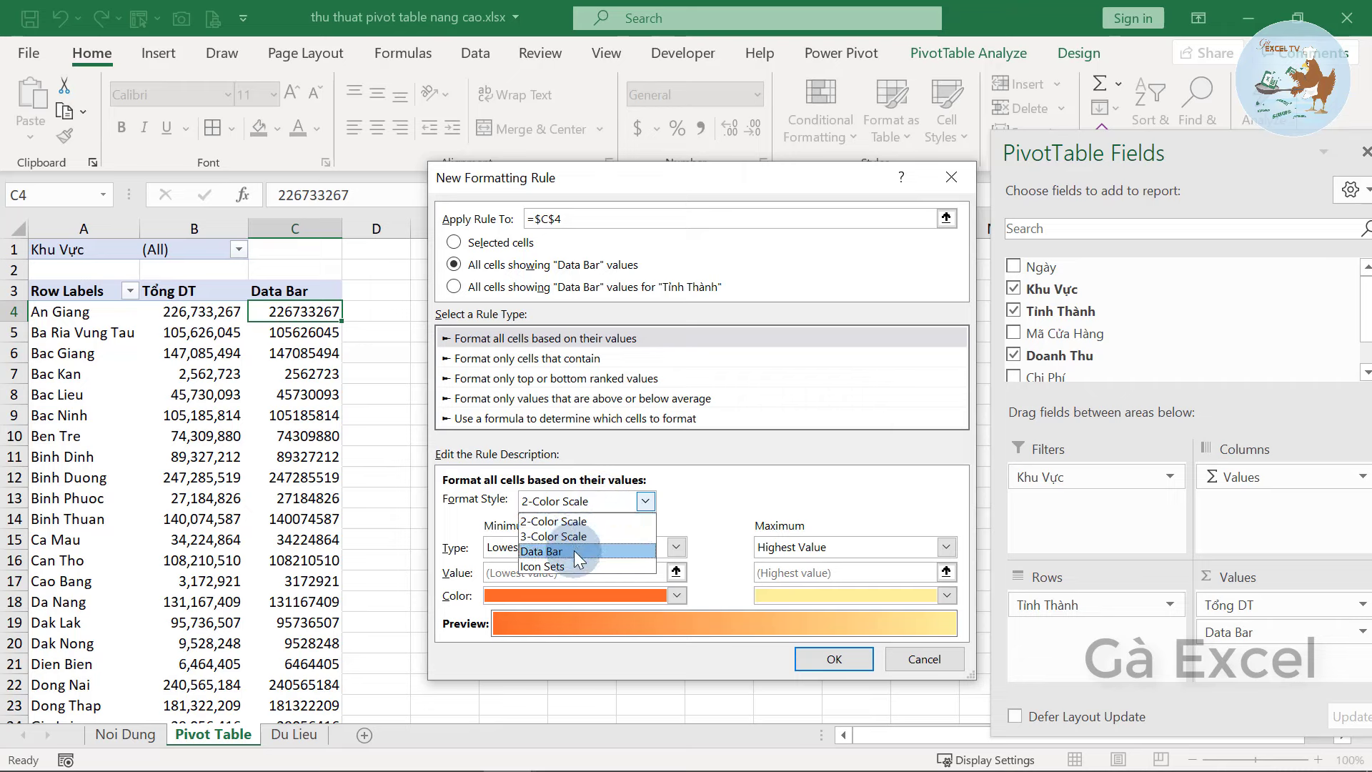
pyautogui.click(554, 340)
pyautogui.click(527, 340)
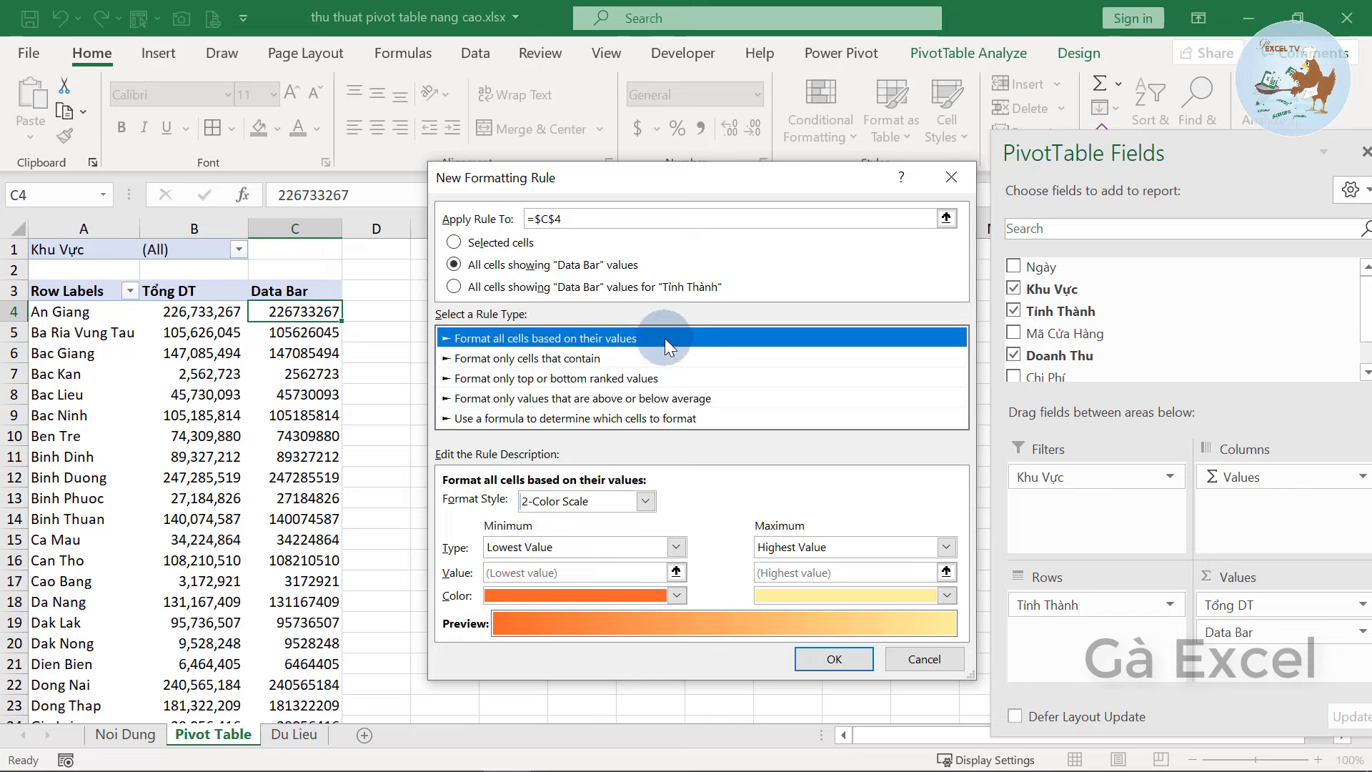
pyautogui.click(563, 502)
pyautogui.click(587, 551)
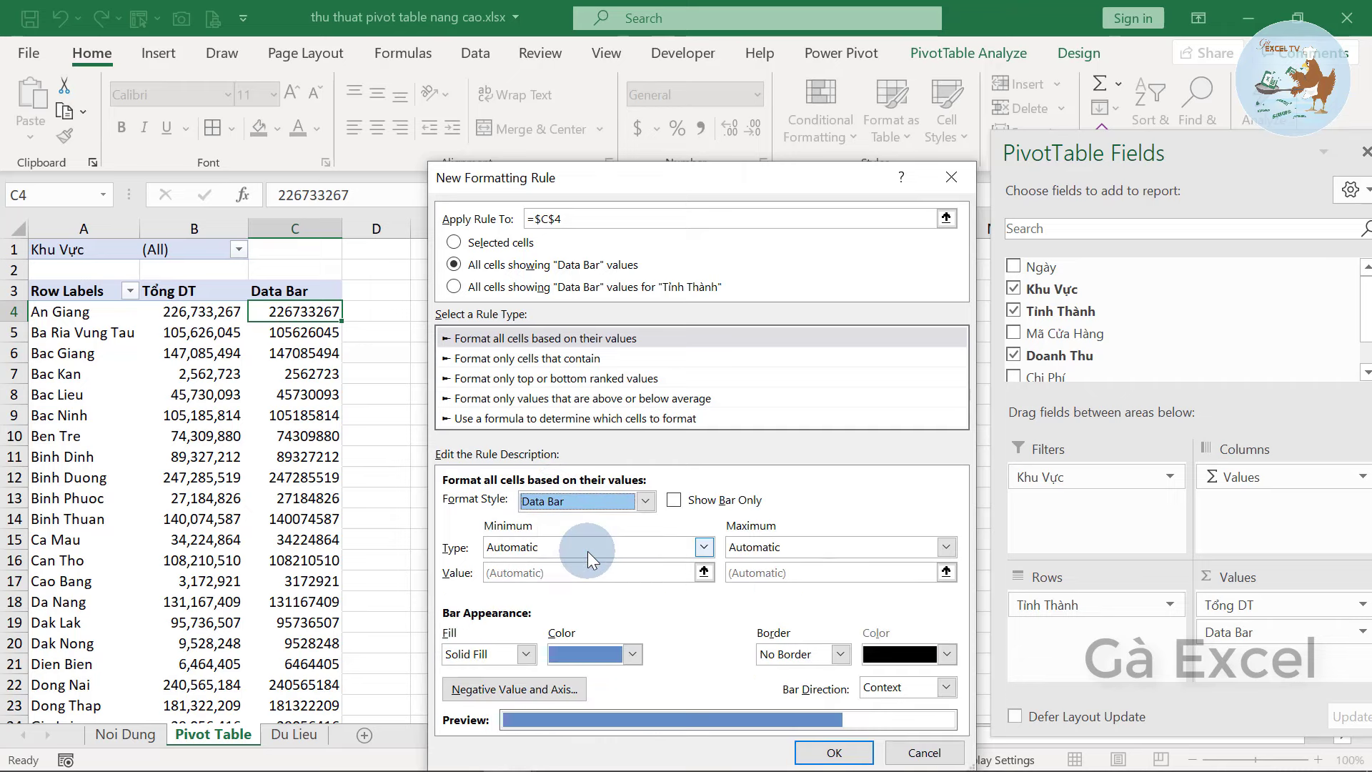
pyautogui.click(673, 501)
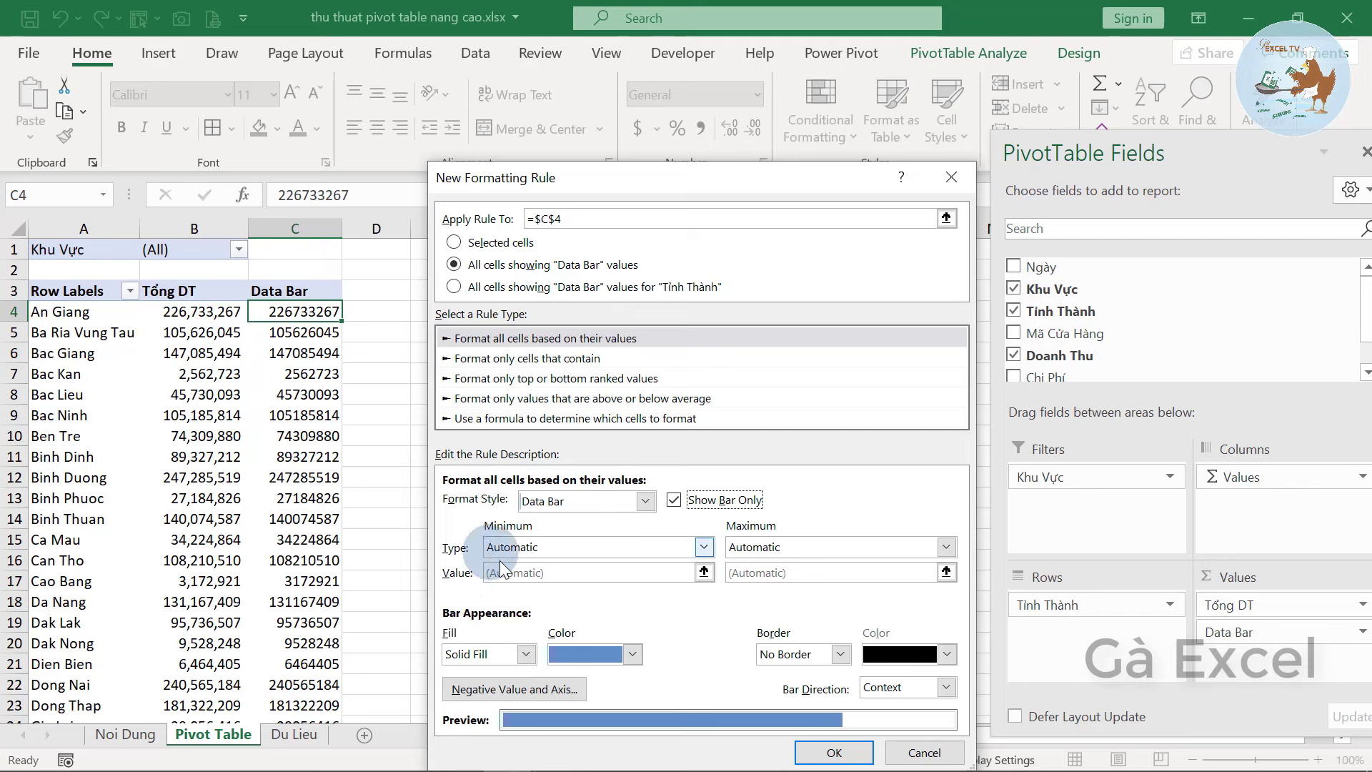
pyautogui.click(571, 653)
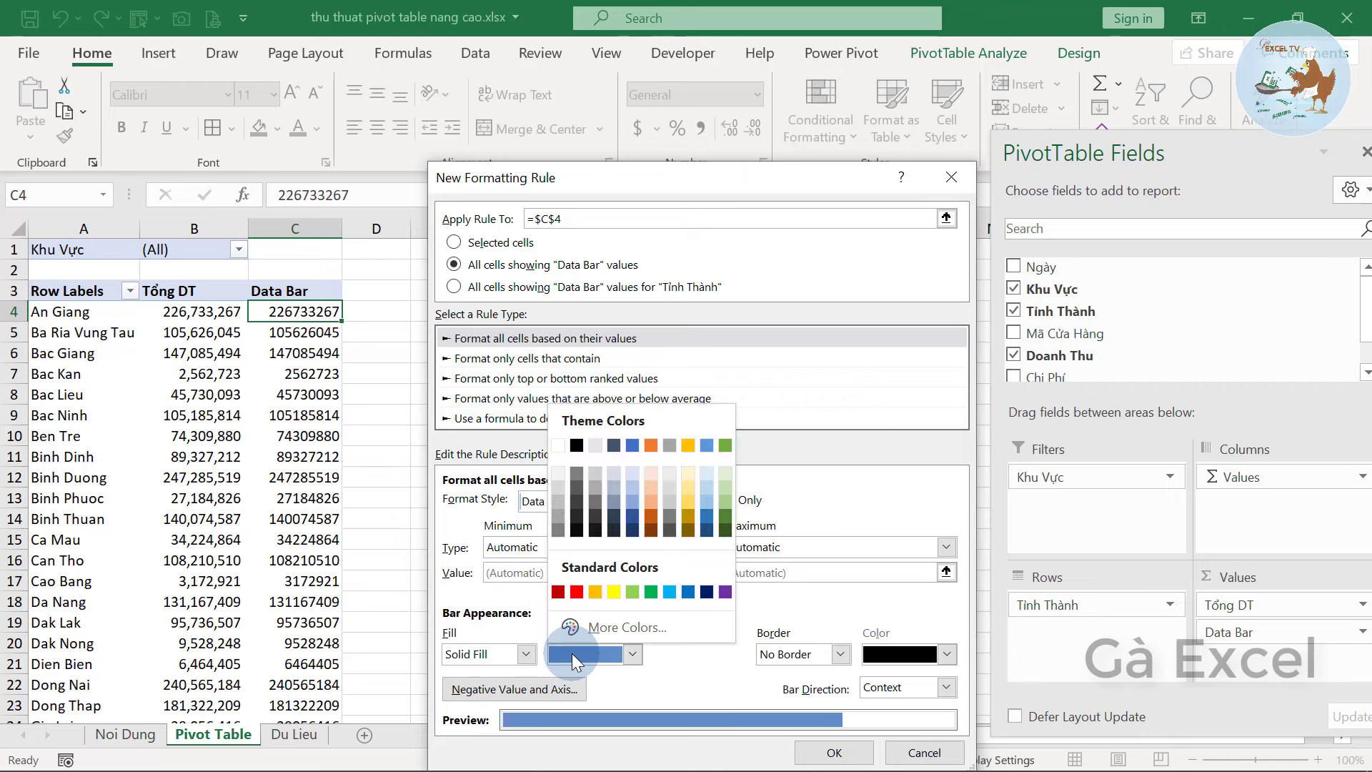
pyautogui.click(725, 445)
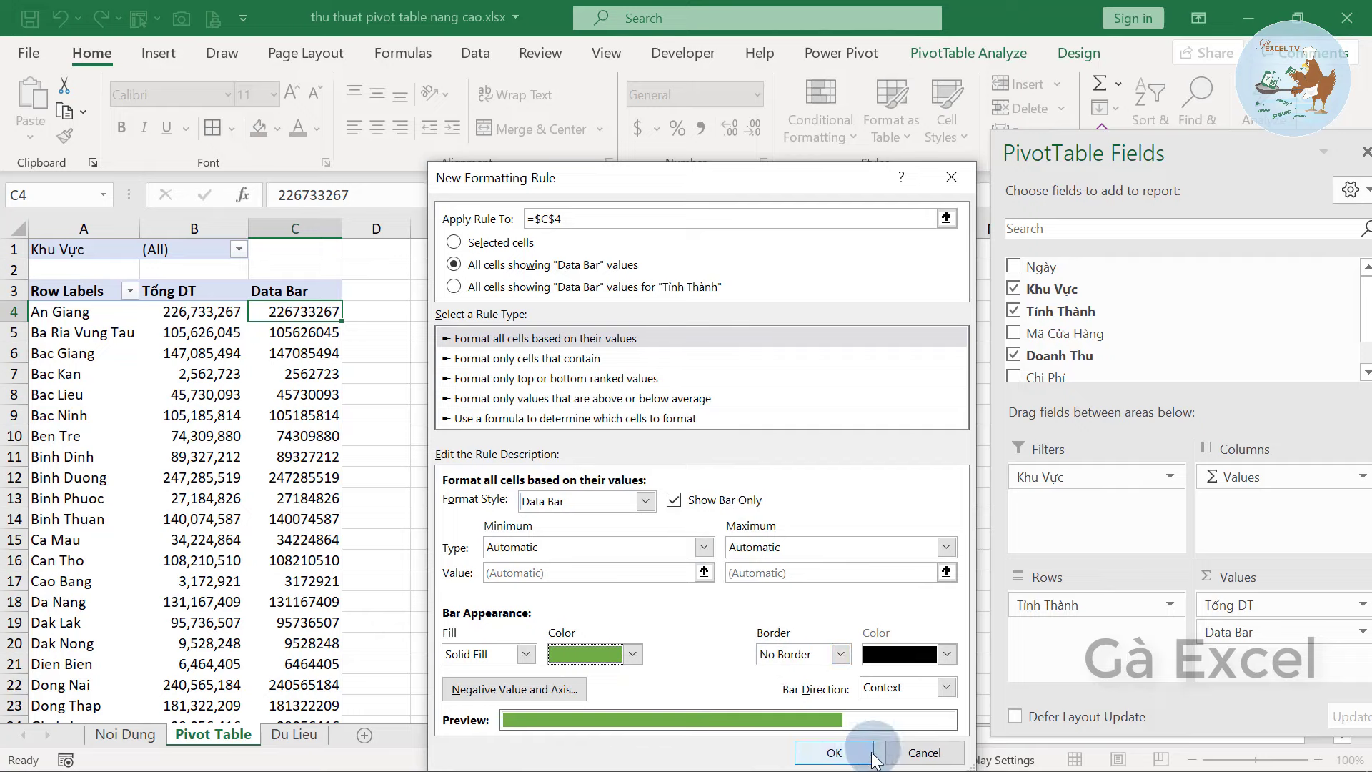
pyautogui.click(841, 756)
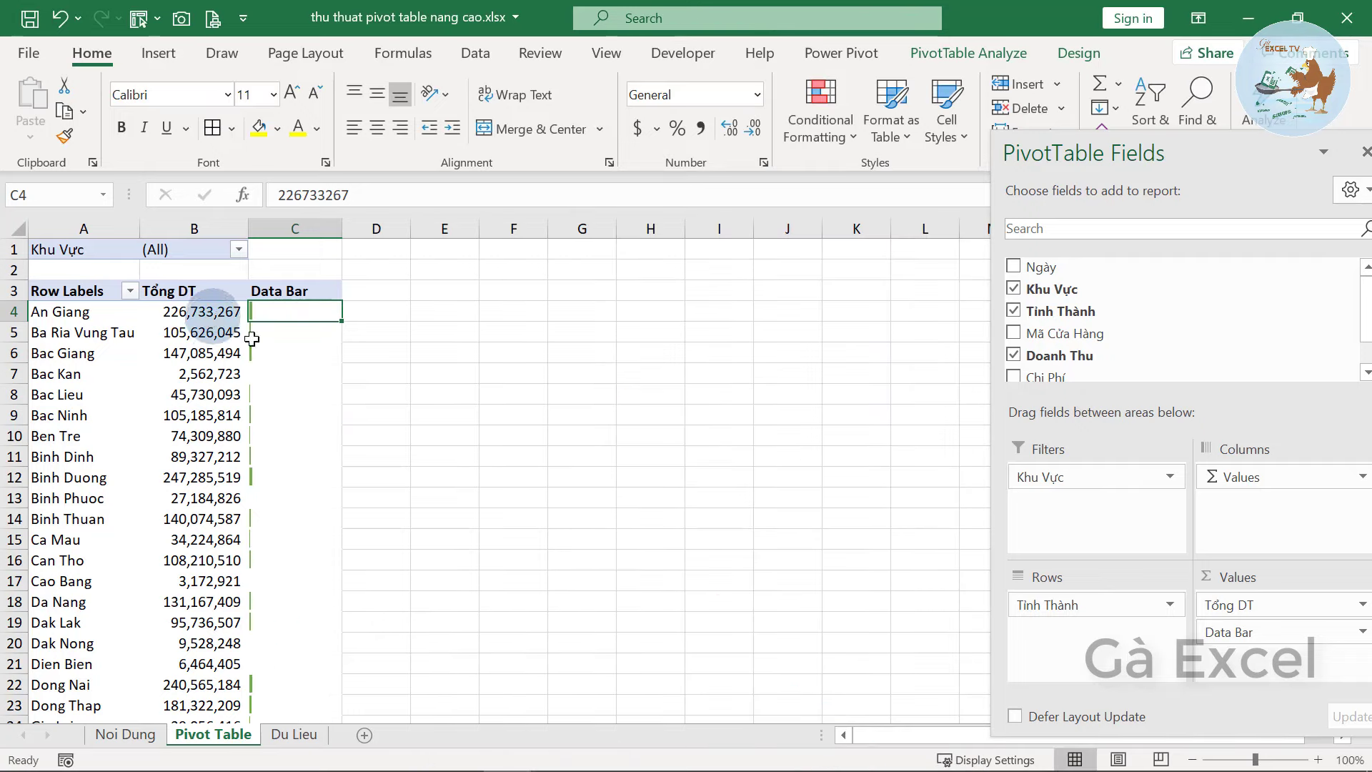
# Turn PivotTable grand totals off for rows and columns
pyautogui.scroll(-9, 306, 551)
pyautogui.scroll(-6, 305, 555)
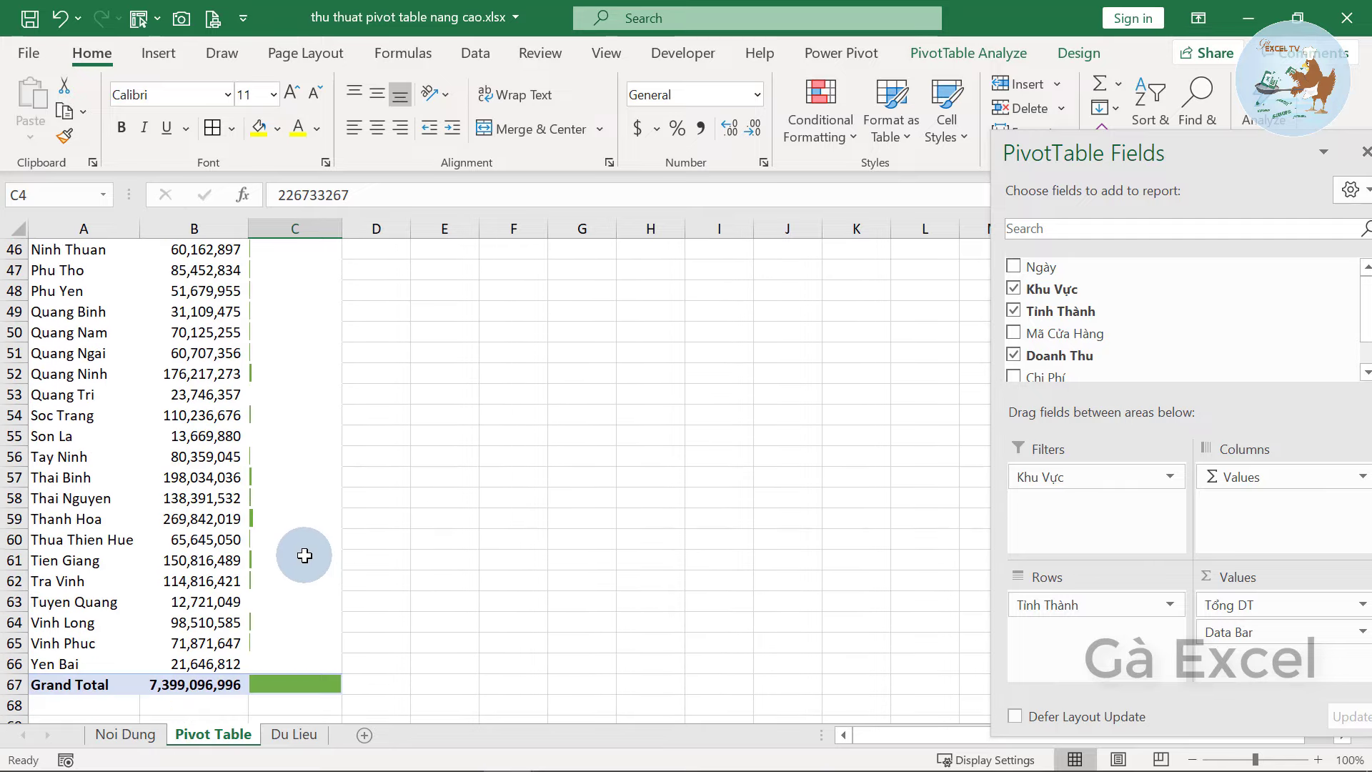
pyautogui.scroll(-2, 304, 556)
pyautogui.scroll(-1, 297, 557)
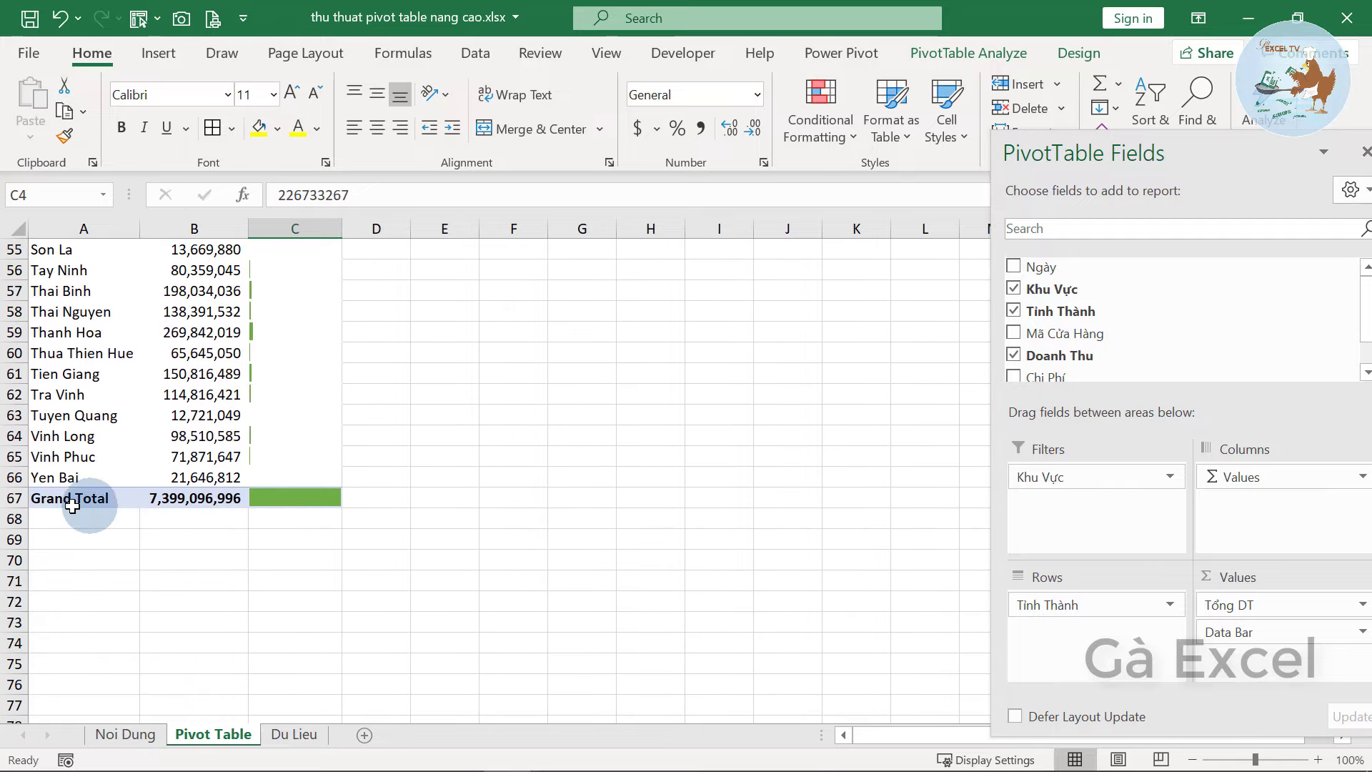
pyautogui.moveTo(294, 684)
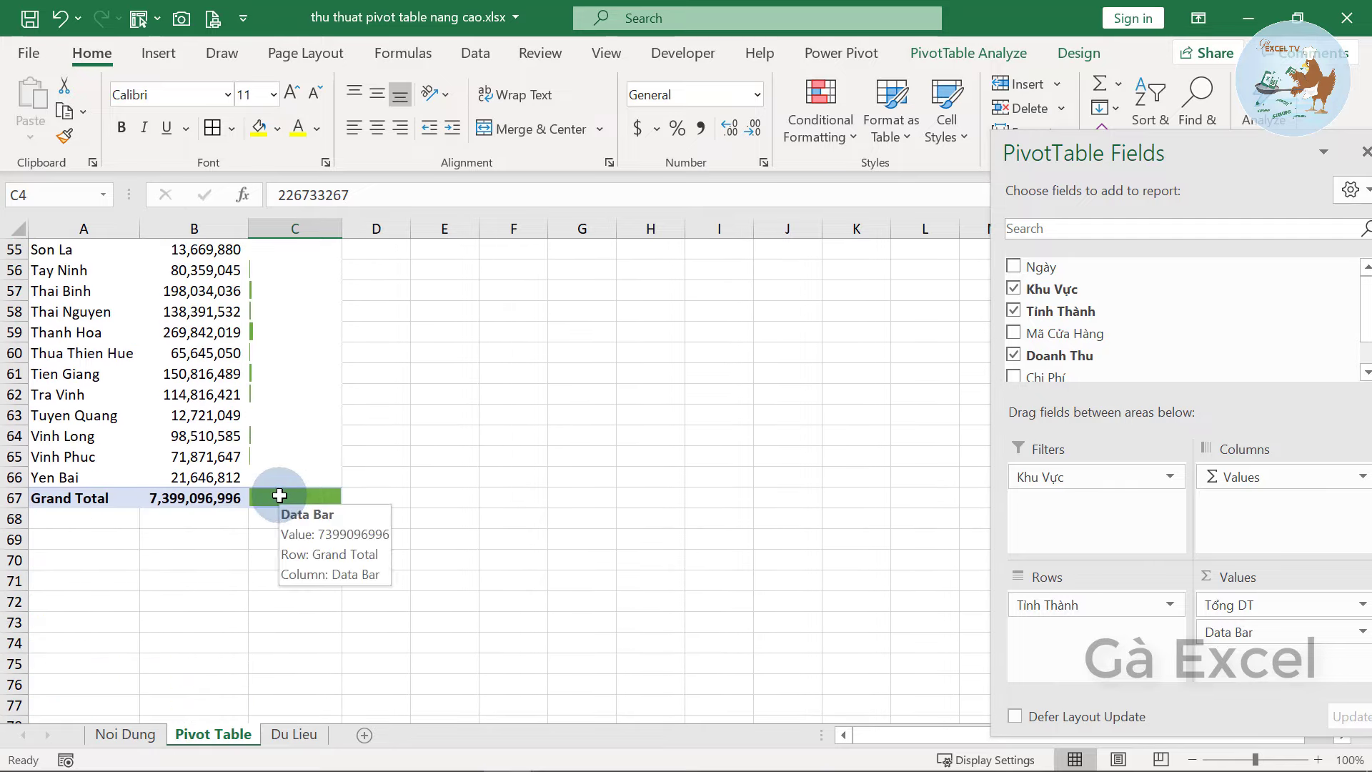
pyautogui.scroll(3, 279, 495)
pyautogui.scroll(5, 285, 481)
pyautogui.scroll(7, 291, 450)
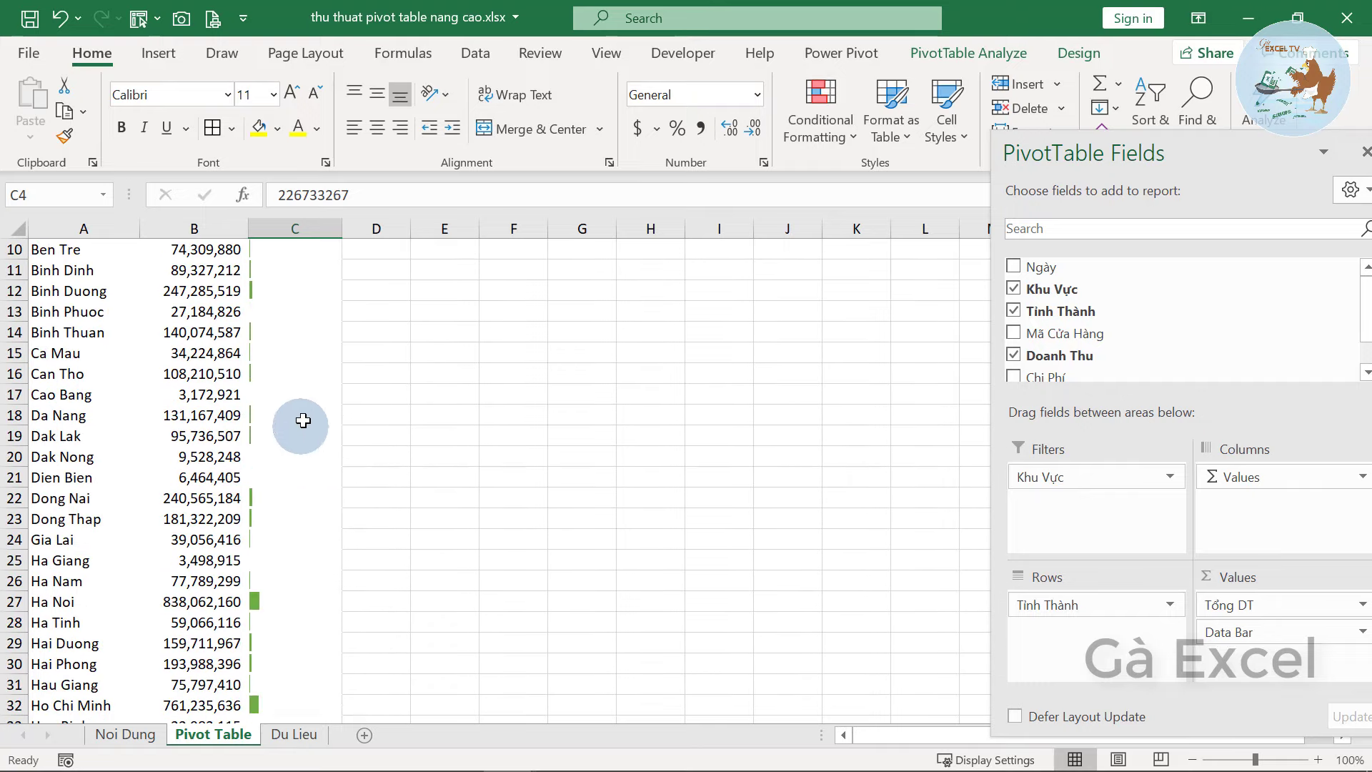
pyautogui.scroll(1, 297, 420)
pyautogui.scroll(2, 299, 355)
pyautogui.scroll(-9, 296, 378)
pyautogui.scroll(-9, 295, 411)
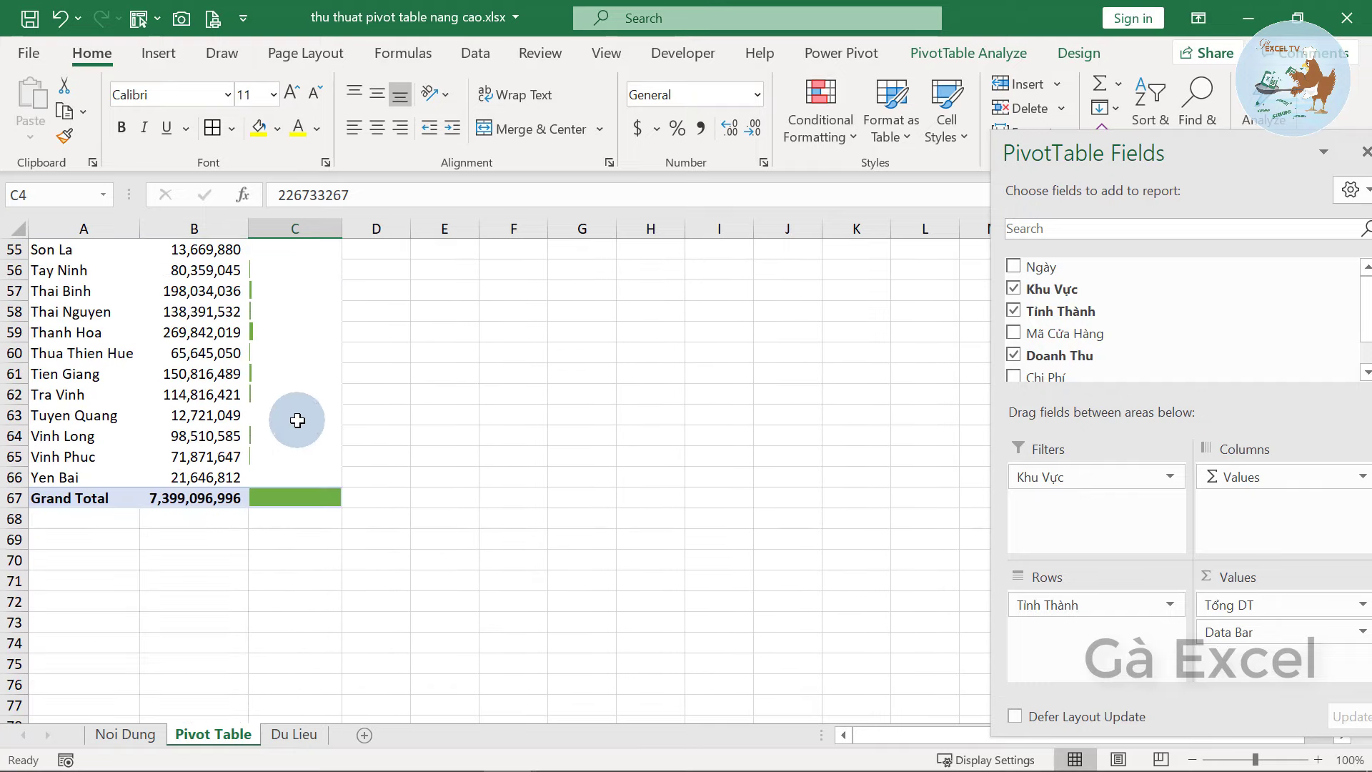
pyautogui.click(1079, 54)
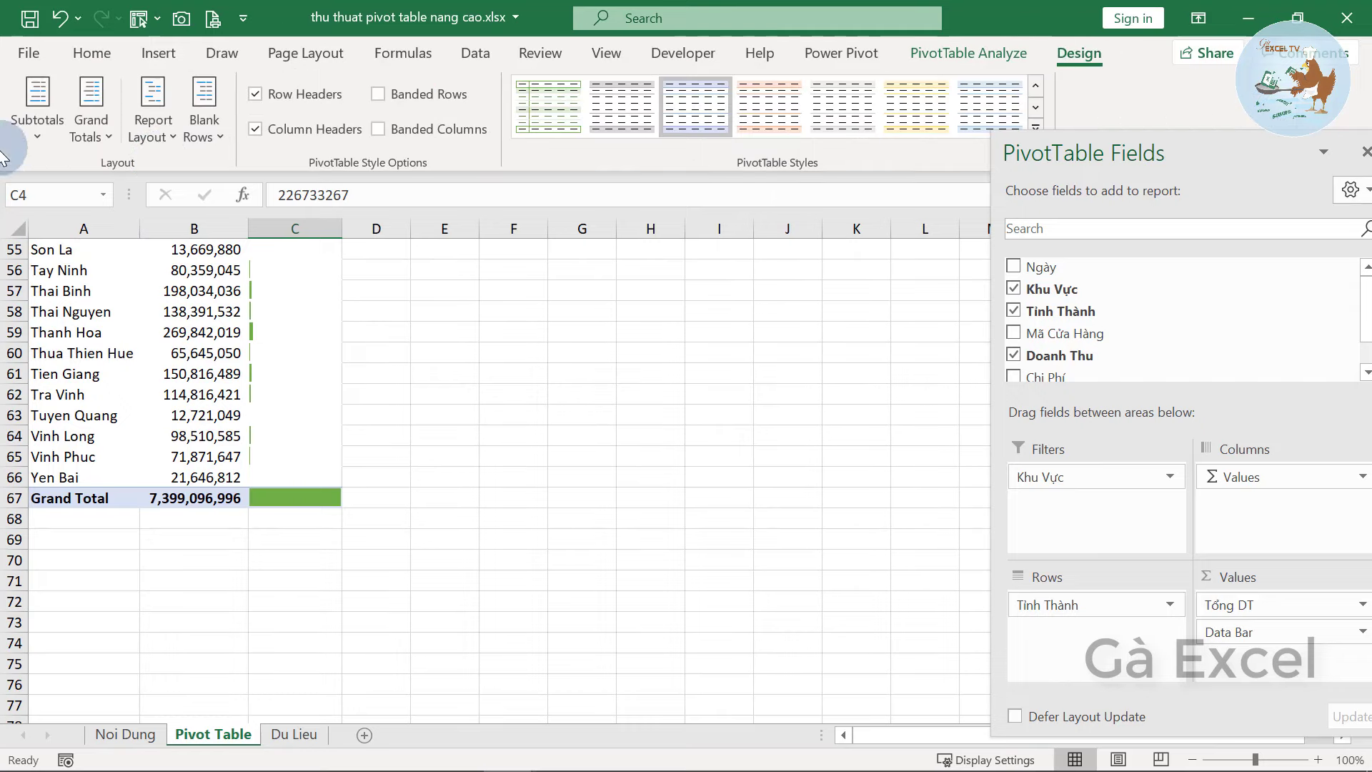
pyautogui.click(87, 132)
pyautogui.click(148, 176)
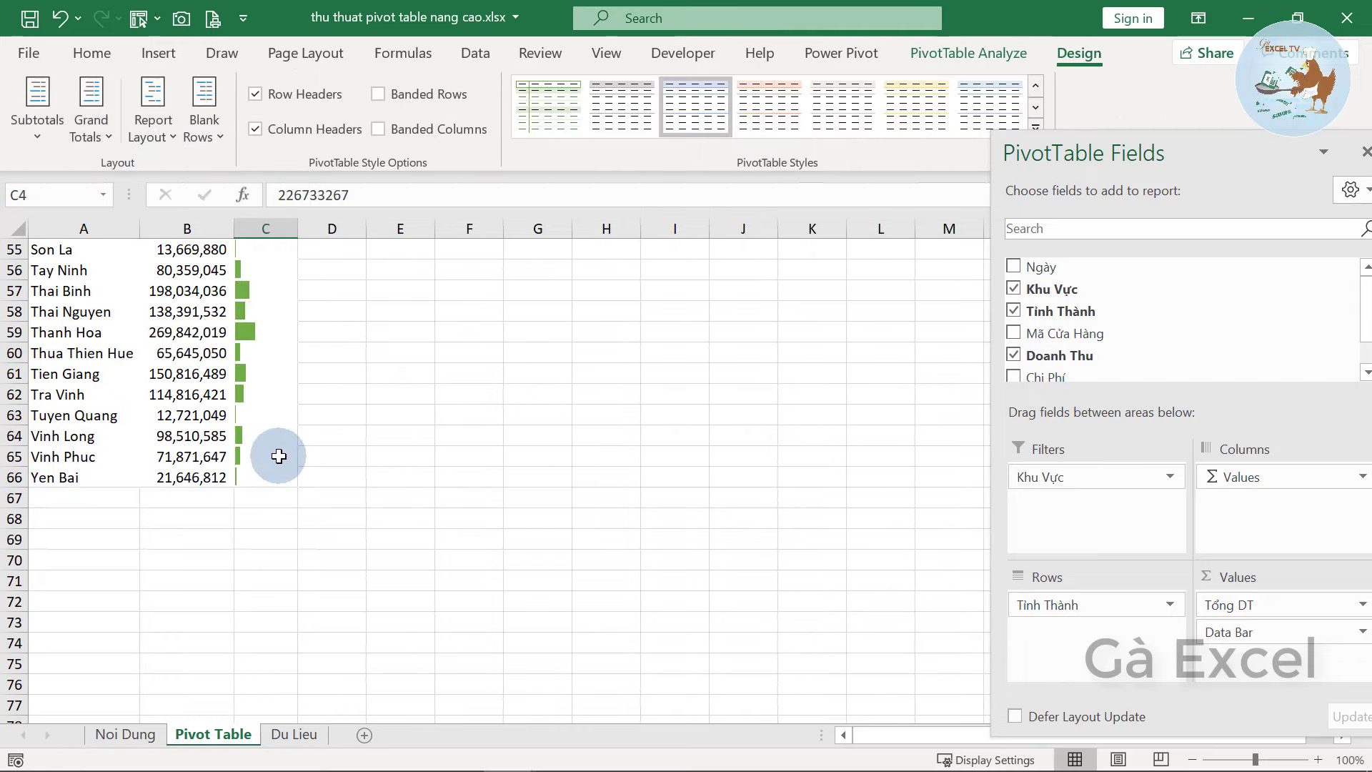
# Review the data bars, comparing Ha Noi and Ho Chi Minh, then undo the last change
pyautogui.scroll(9, 275, 454)
pyautogui.scroll(9, 277, 456)
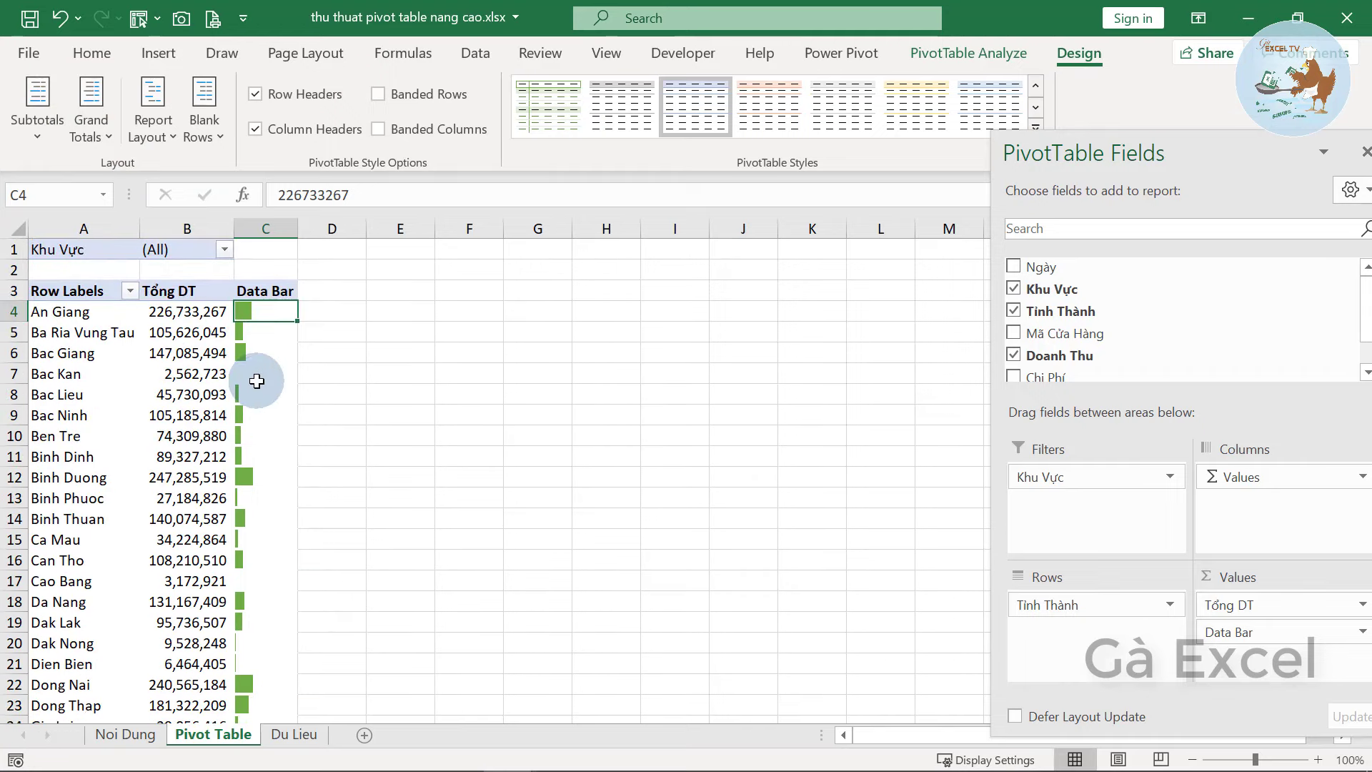
pyautogui.scroll(-3, 268, 486)
pyautogui.scroll(-3, 264, 557)
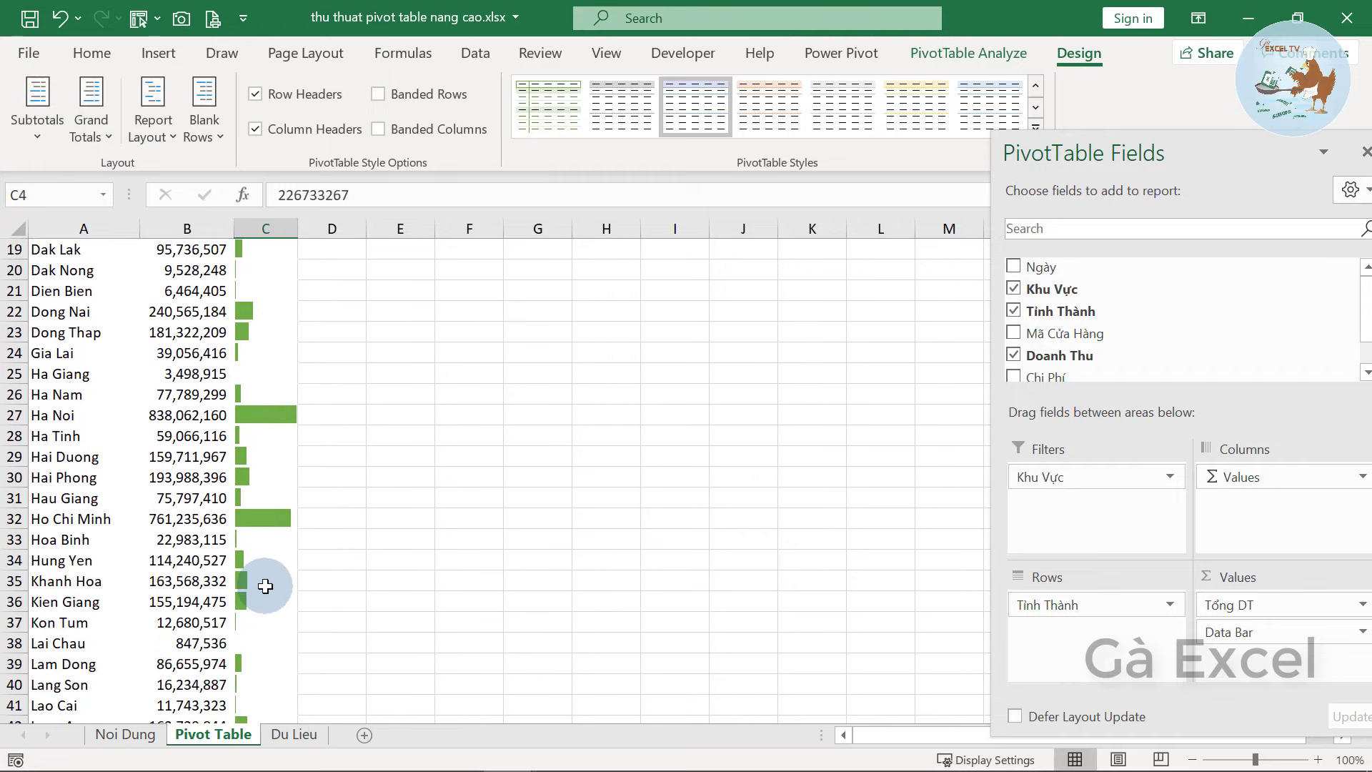
pyautogui.click(270, 414)
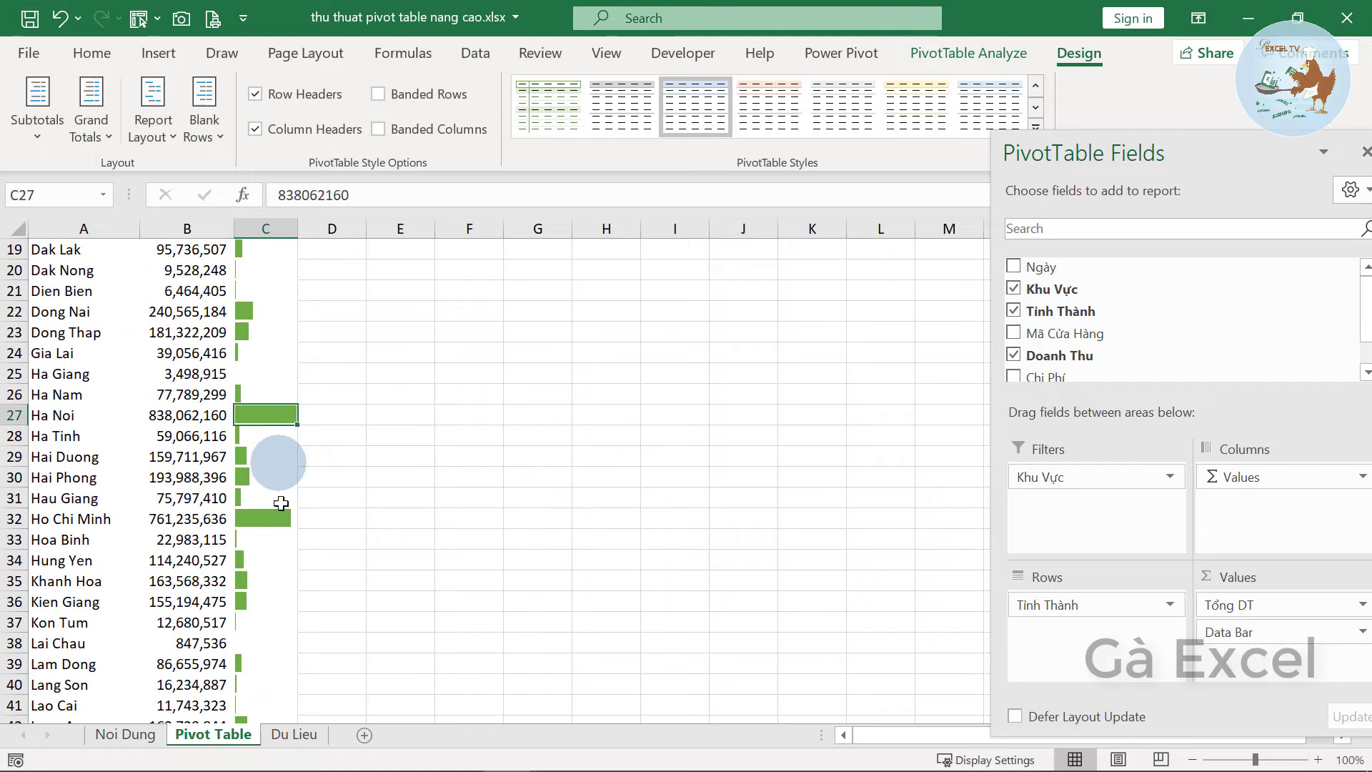
pyautogui.click(268, 519)
pyautogui.scroll(-2, 293, 554)
pyautogui.scroll(-4, 293, 571)
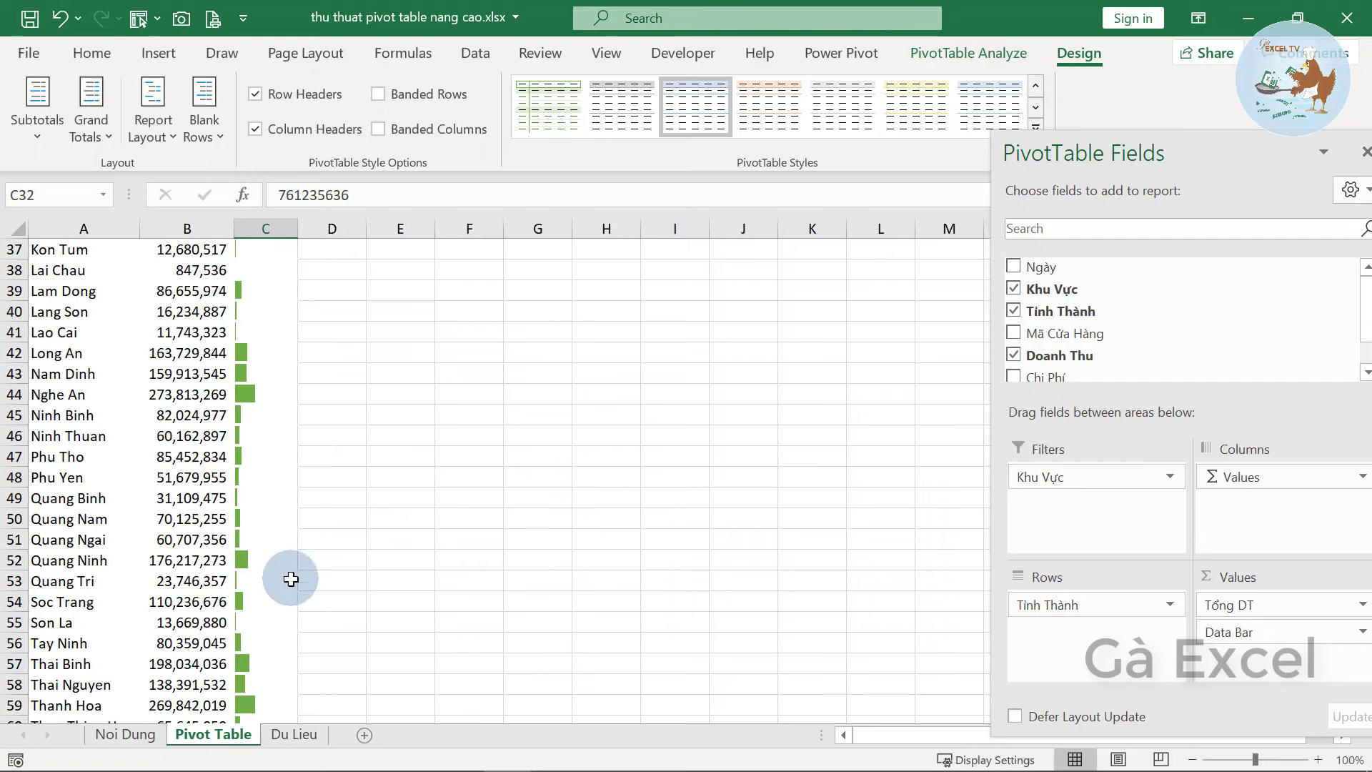
pyautogui.scroll(-5, 282, 586)
pyautogui.scroll(8, 275, 572)
pyautogui.scroll(9, 269, 543)
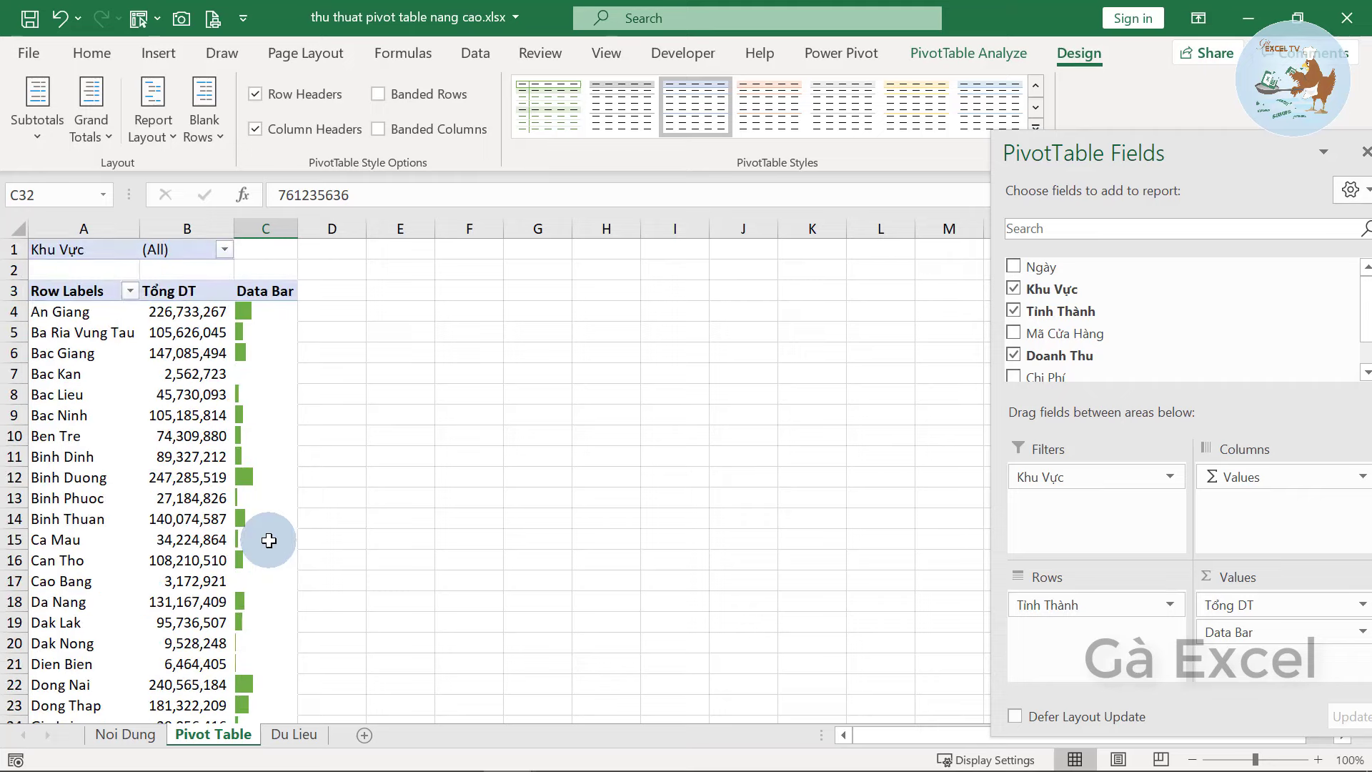
pyautogui.hotkey('ctrl', 'z')
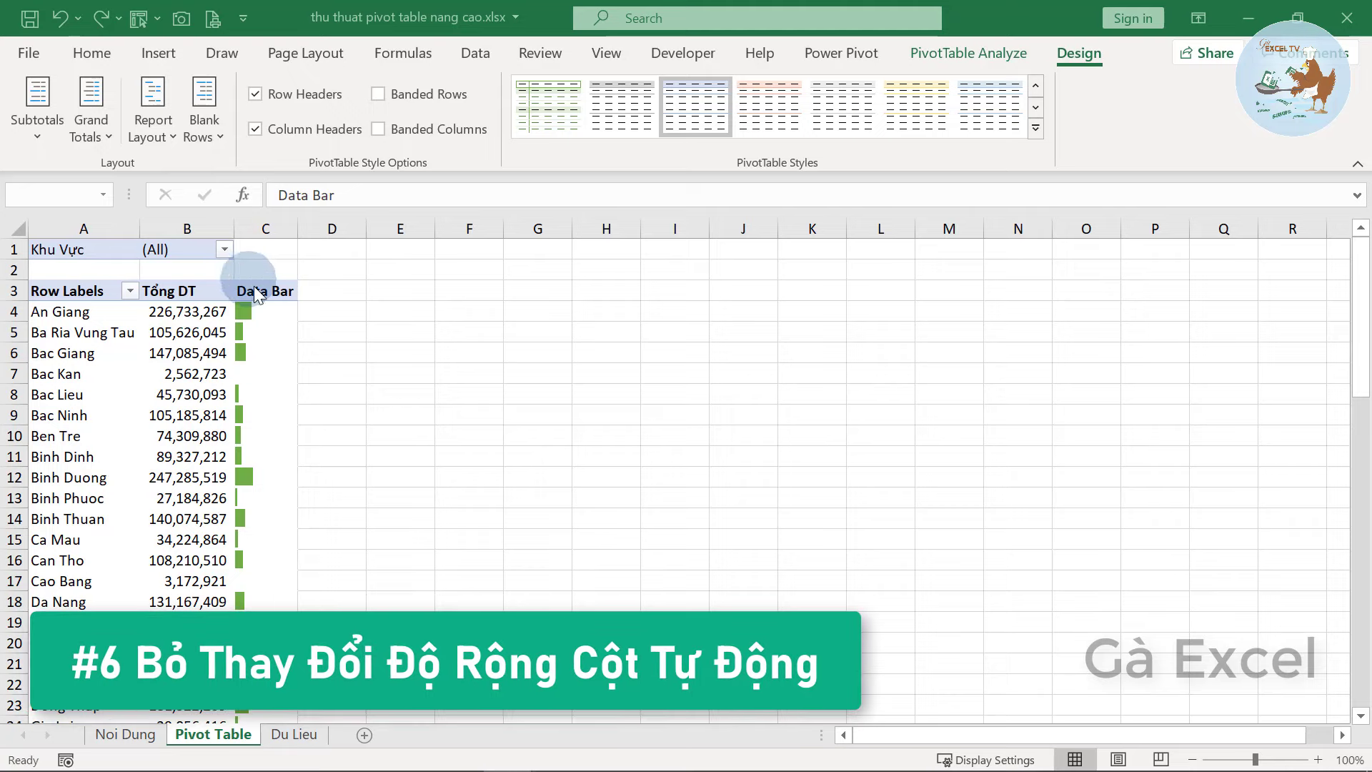
# Widen the Data Bar column slightly and rename its header to 1
pyautogui.click(275, 282)
pyautogui.moveTo(298, 228); pyautogui.dragTo(313, 229)
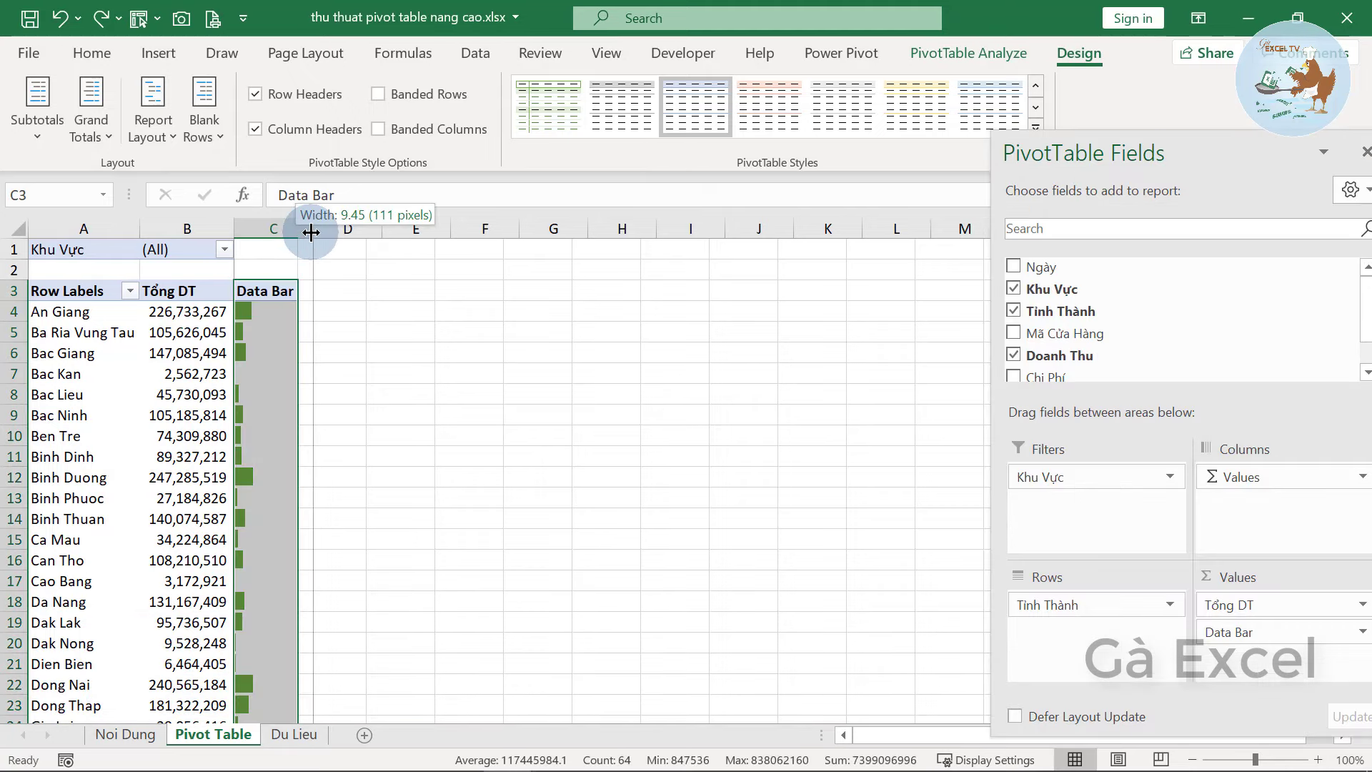
pyautogui.click(275, 289)
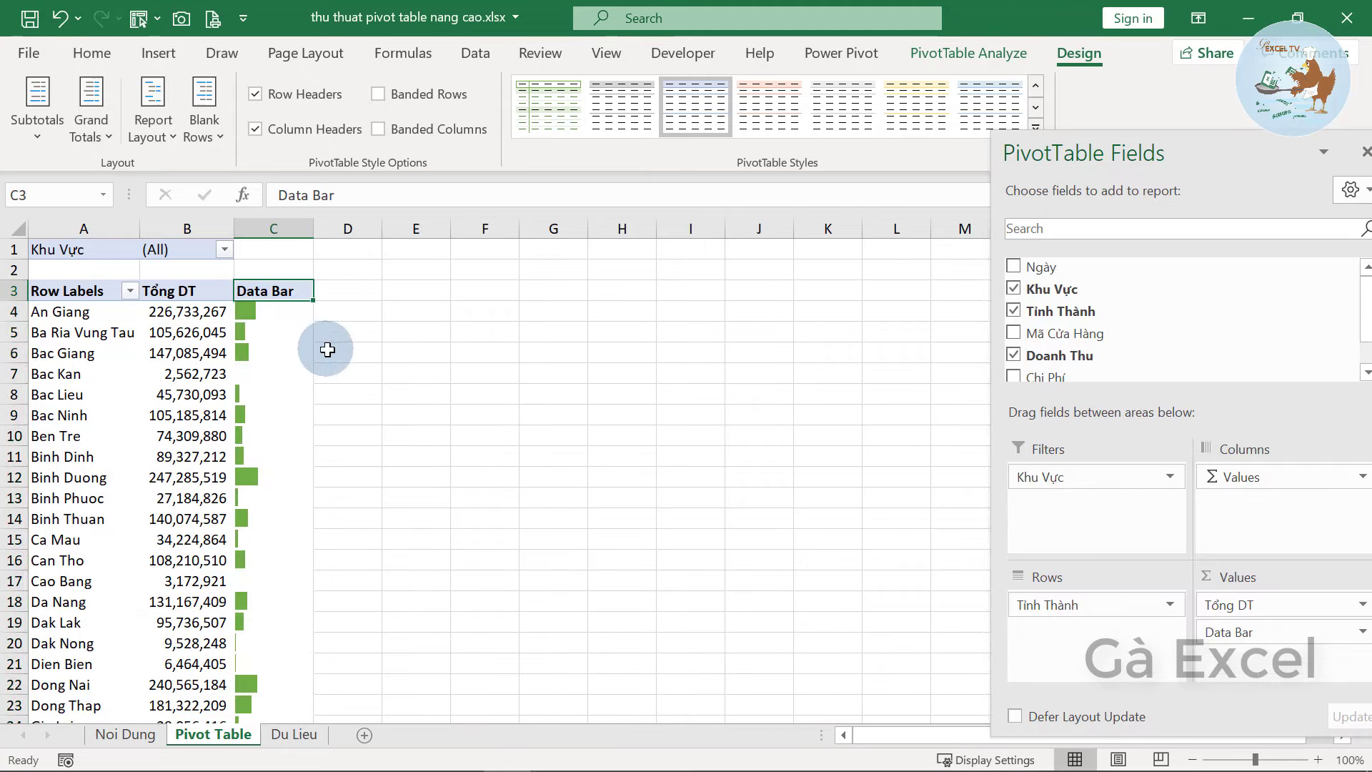
pyautogui.write('1')
pyautogui.click(318, 395)
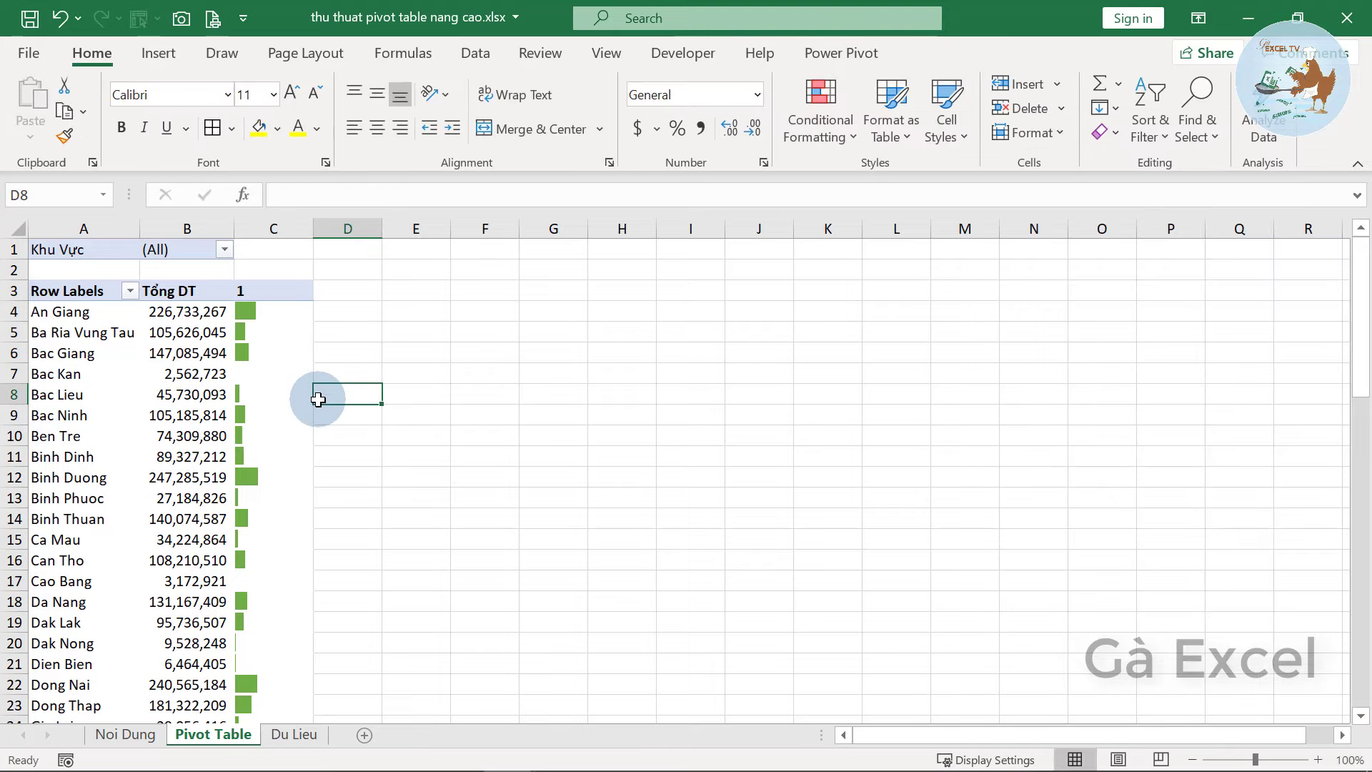
# Refresh the PivotTable and widen column C to reveal the data bars
pyautogui.rightClick(184, 374)
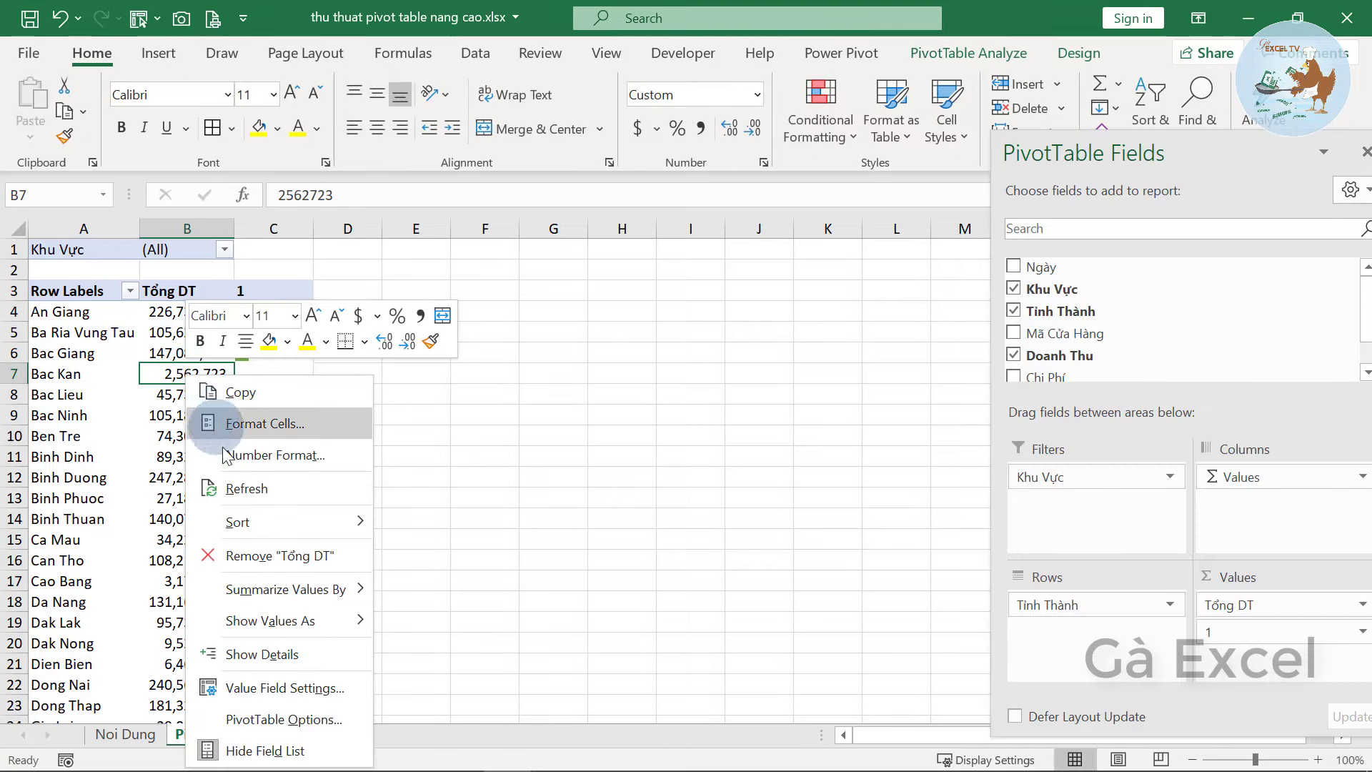
pyautogui.click(235, 486)
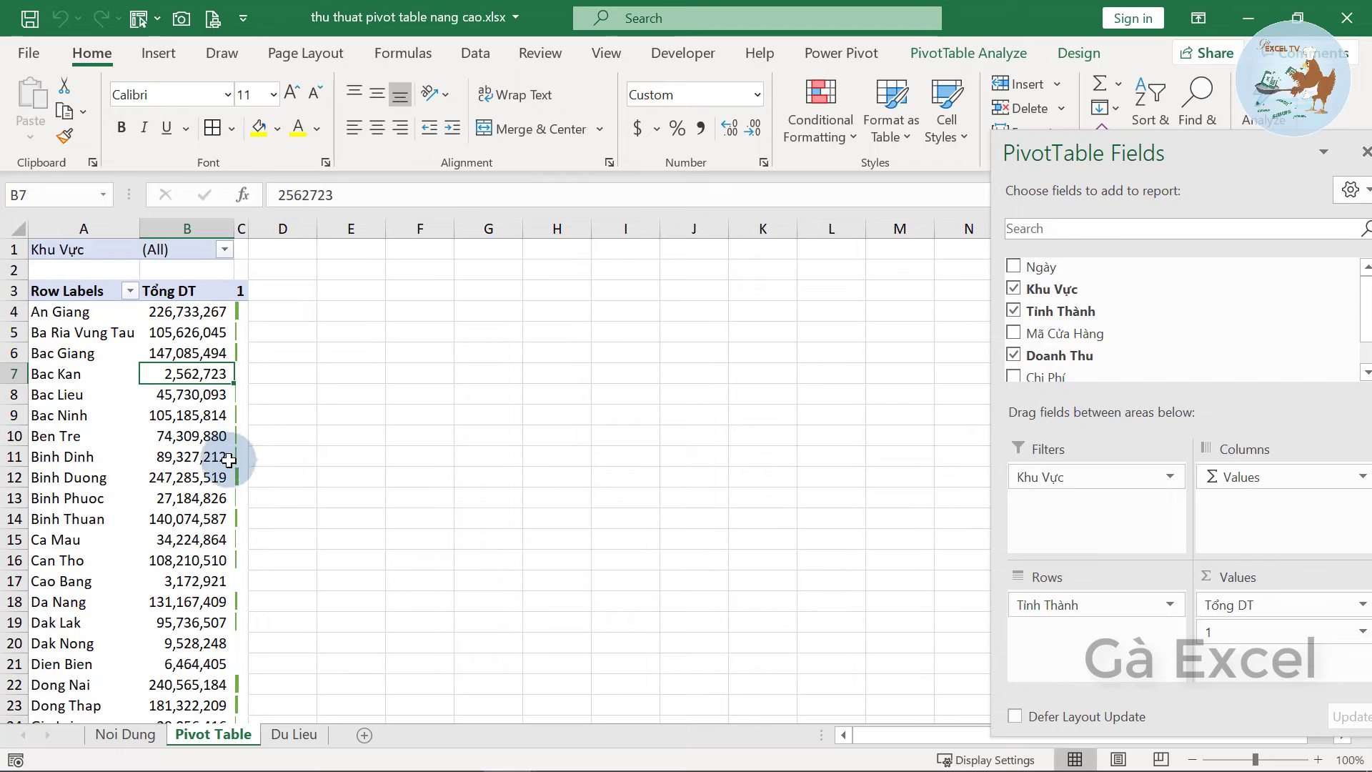
pyautogui.scroll(-2, 232, 468)
pyautogui.scroll(-4, 243, 479)
pyautogui.scroll(6, 237, 498)
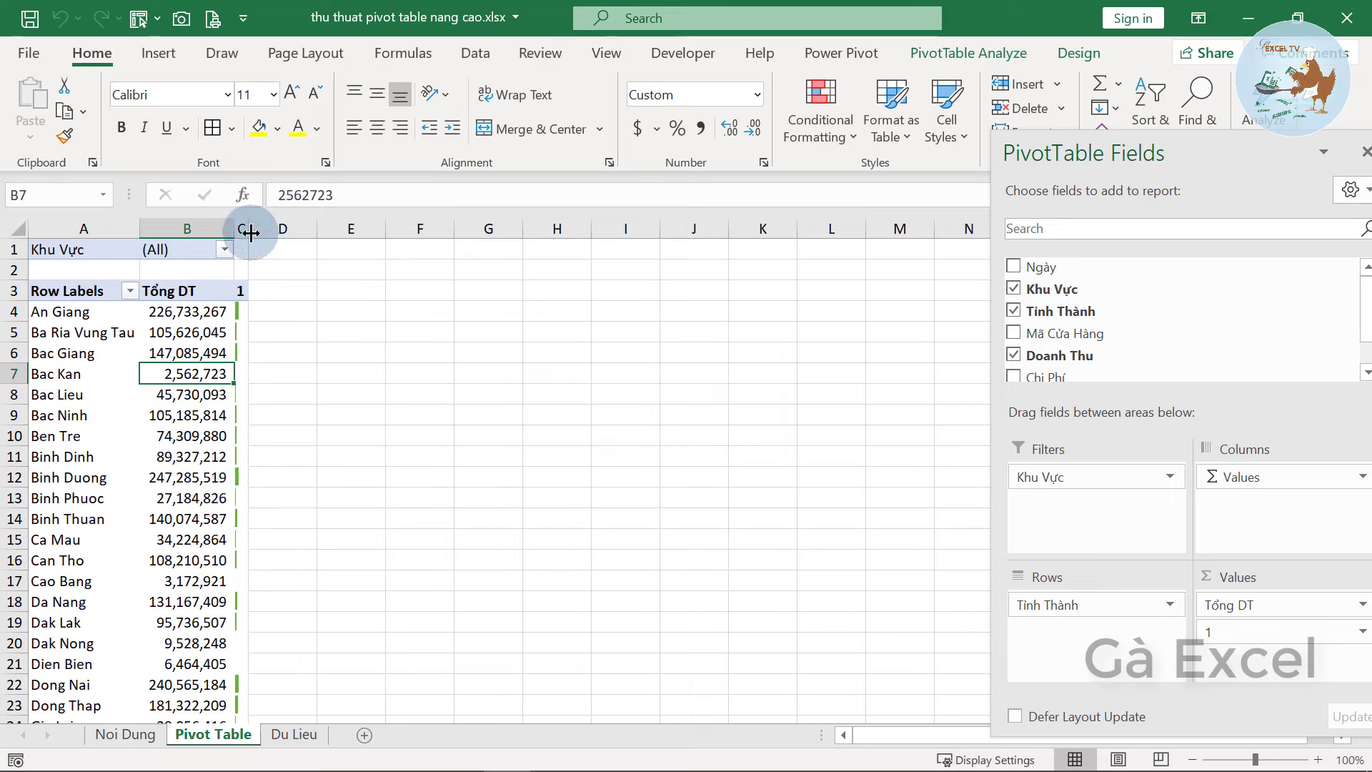
pyautogui.moveTo(250, 232); pyautogui.dragTo(322, 233)
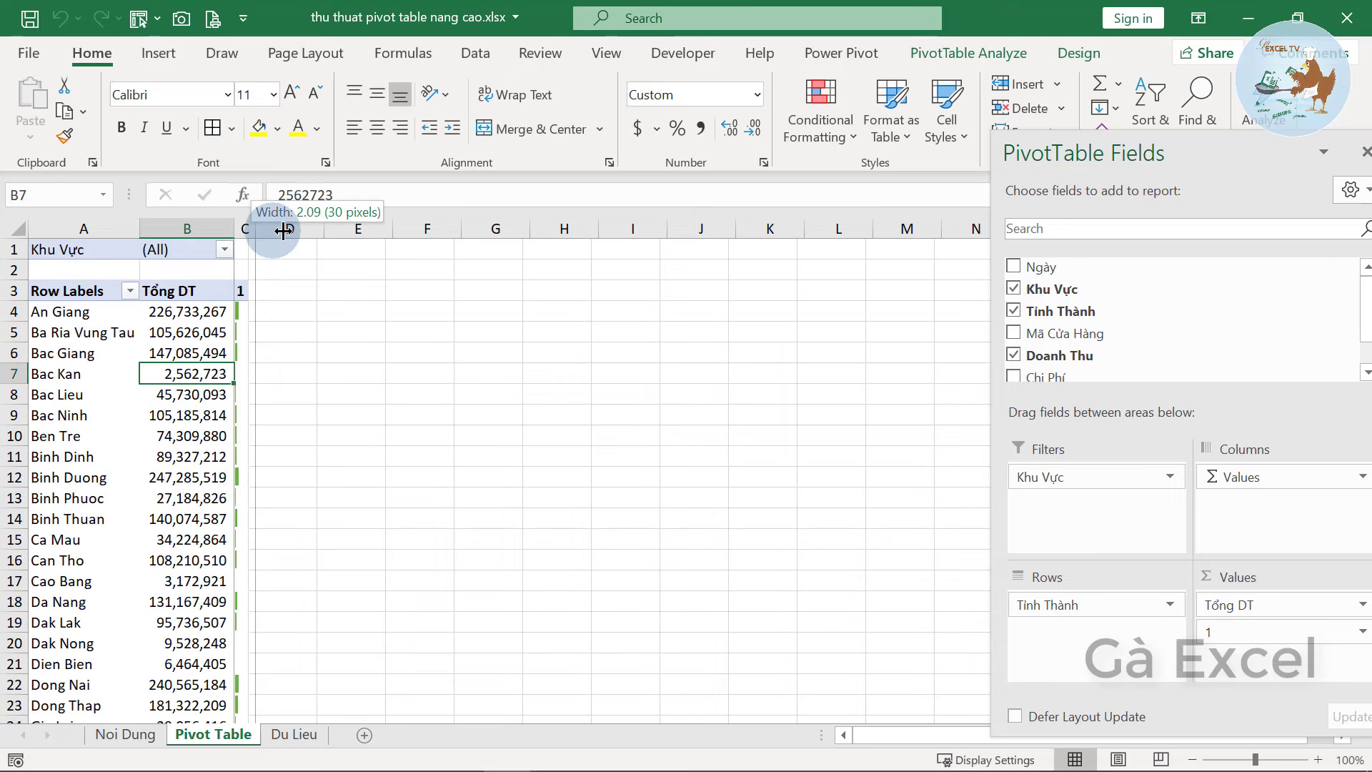
# Refresh again and drag column C wider so the bars lengthen
pyautogui.rightClick(186, 376)
pyautogui.click(240, 484)
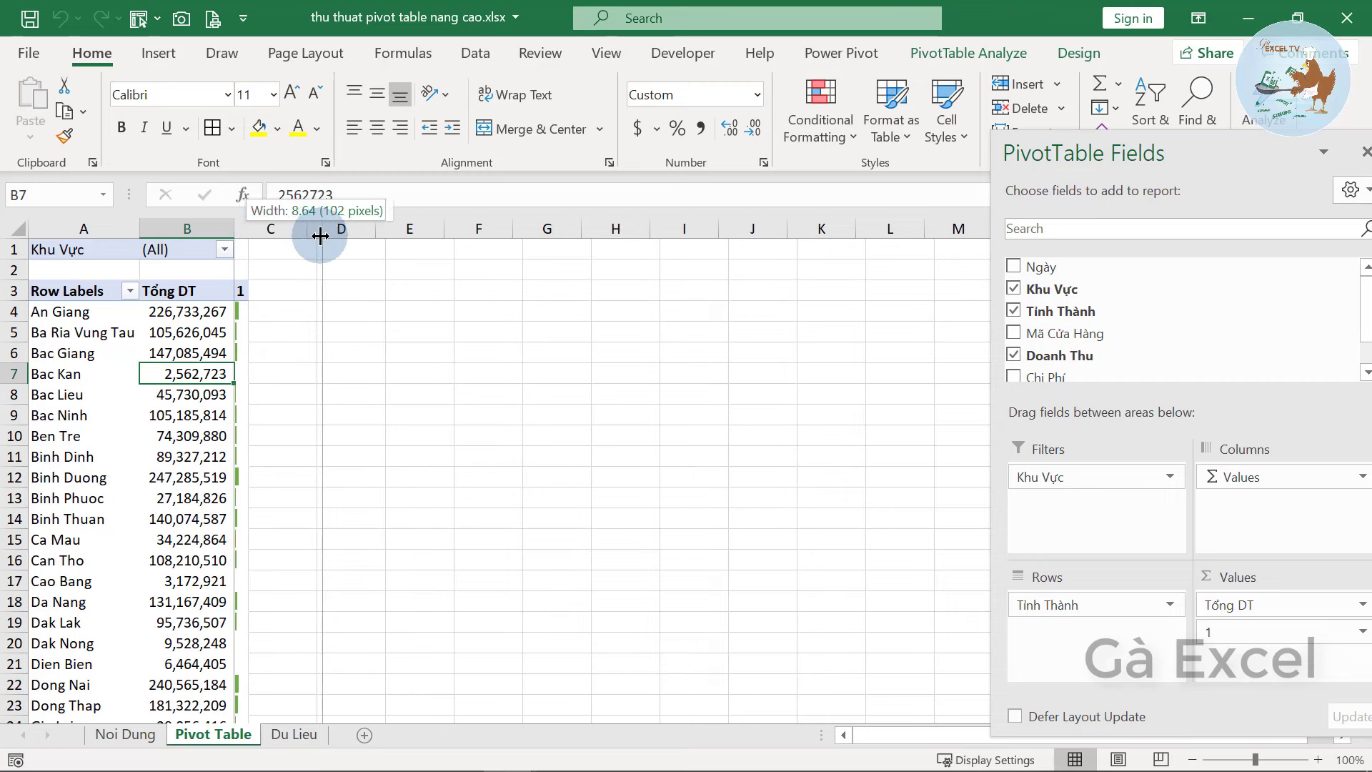
pyautogui.moveTo(246, 234); pyautogui.dragTo(322, 232)
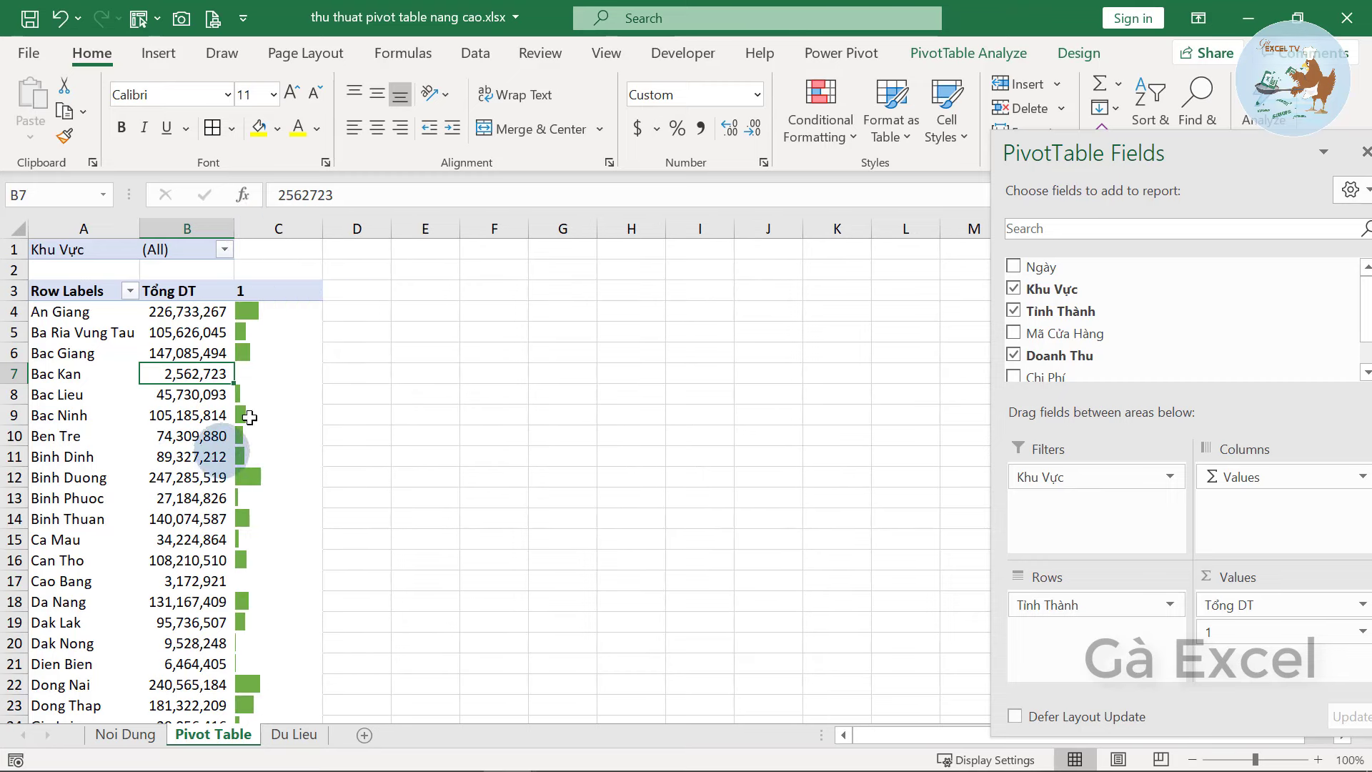
pyautogui.click(197, 436)
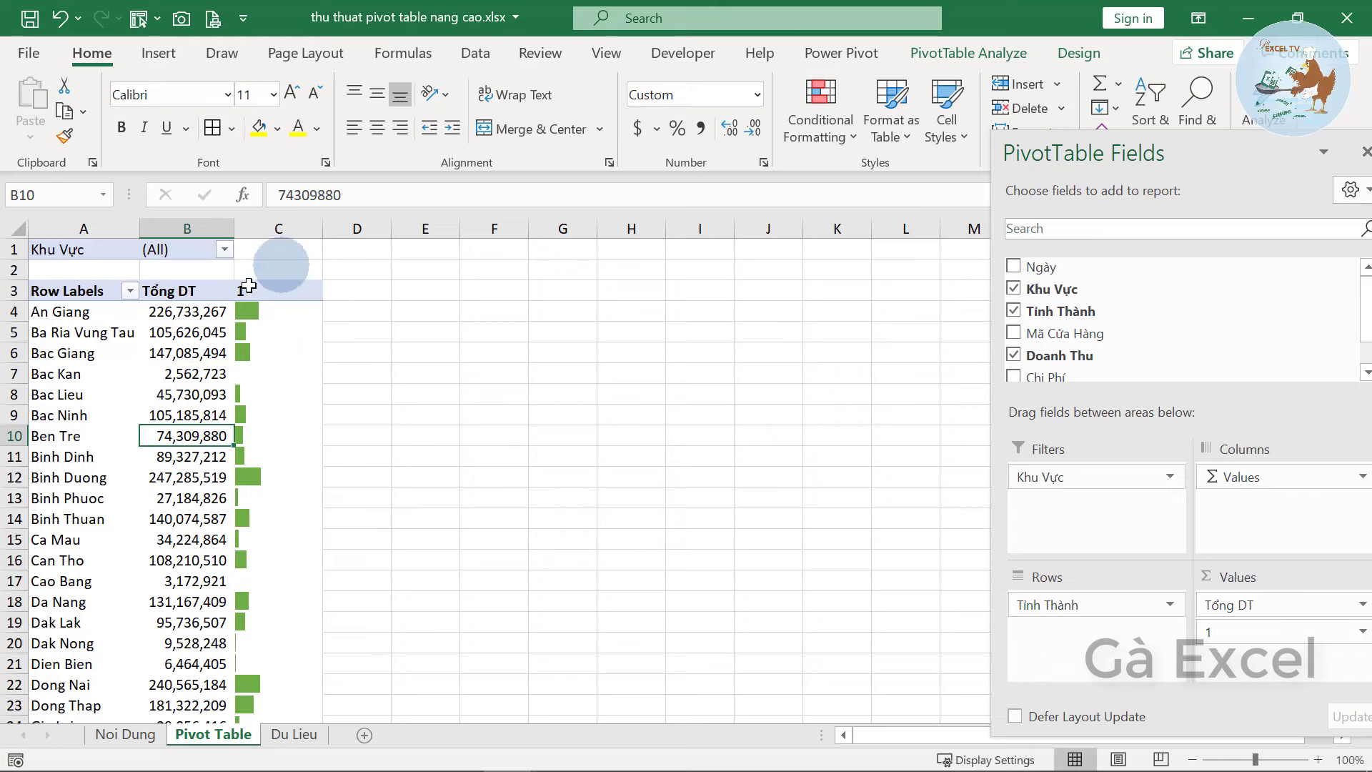
# Turn off Autofit column widths on update in PivotTable Options, then refresh the pivot
pyautogui.click(1026, 50)
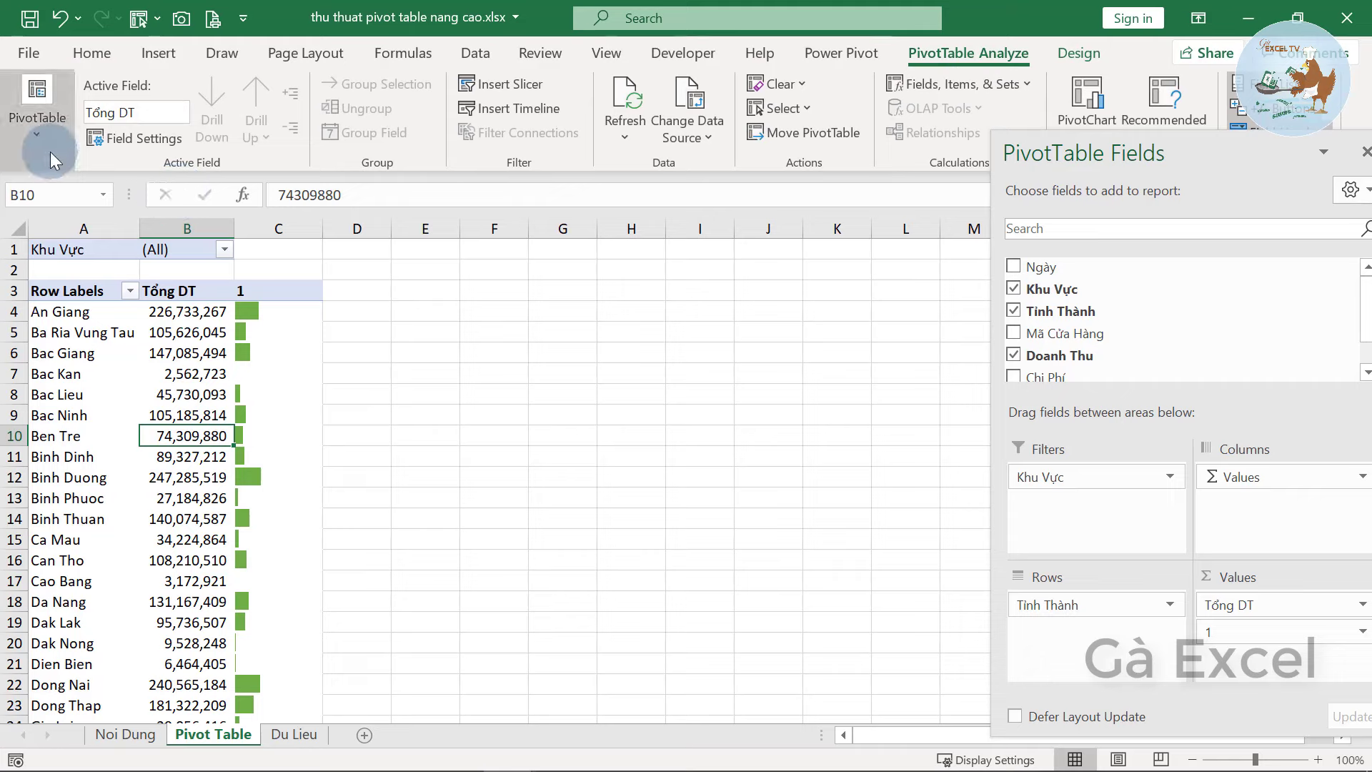
pyautogui.click(34, 138)
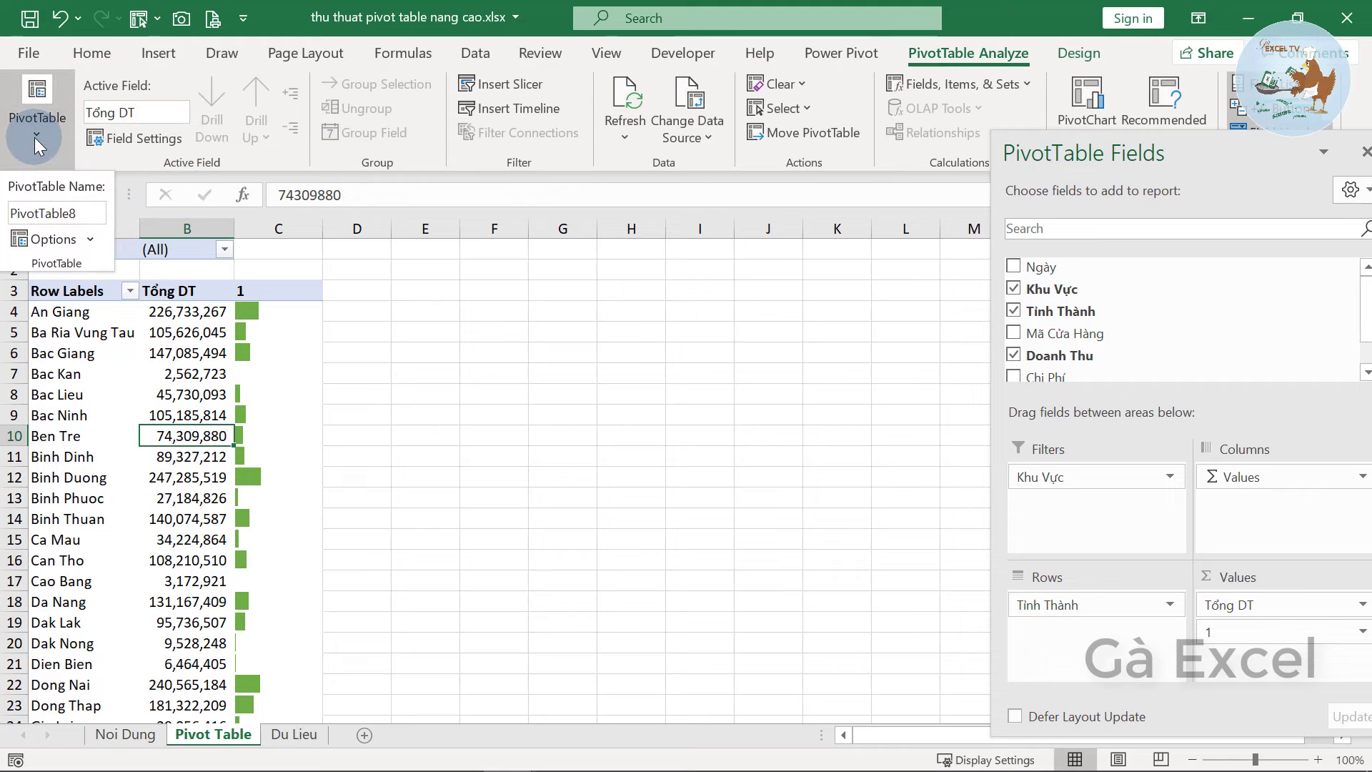
pyautogui.click(49, 240)
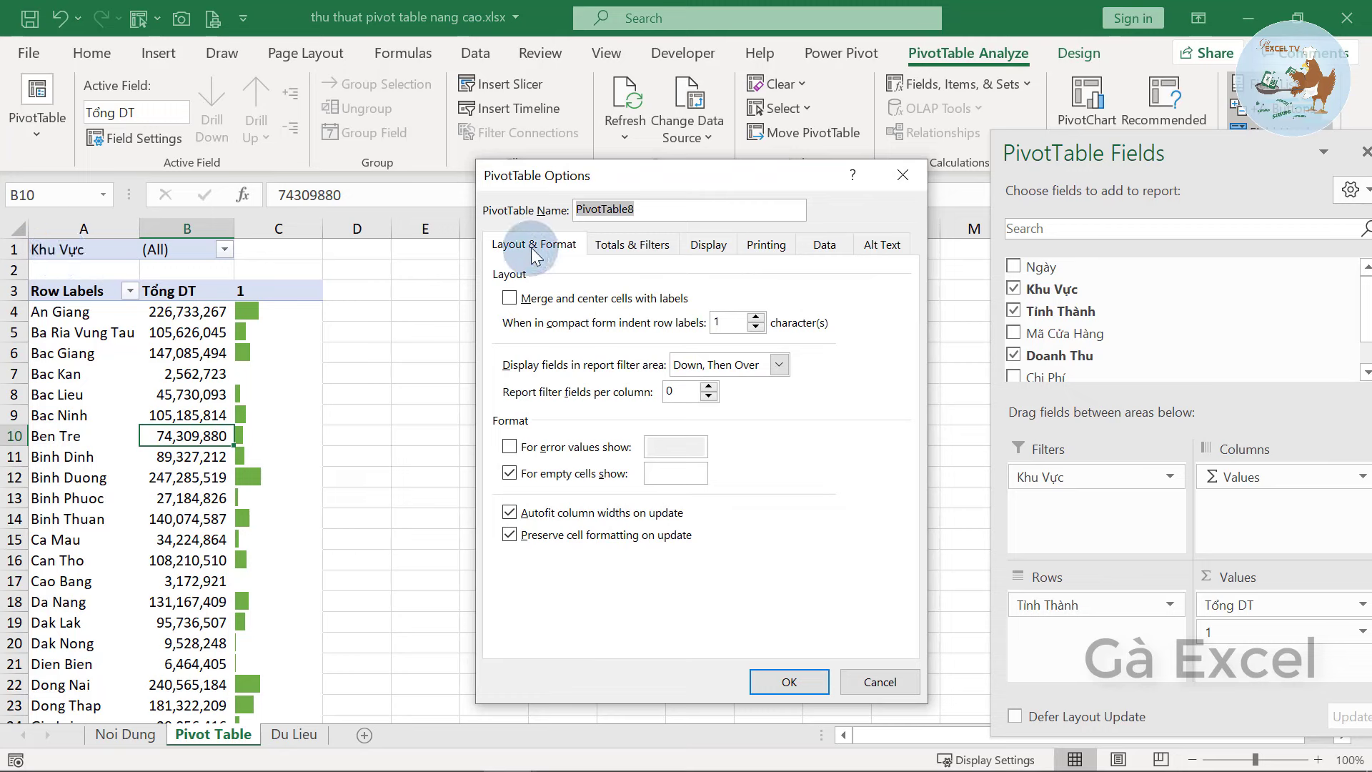
pyautogui.click(509, 513)
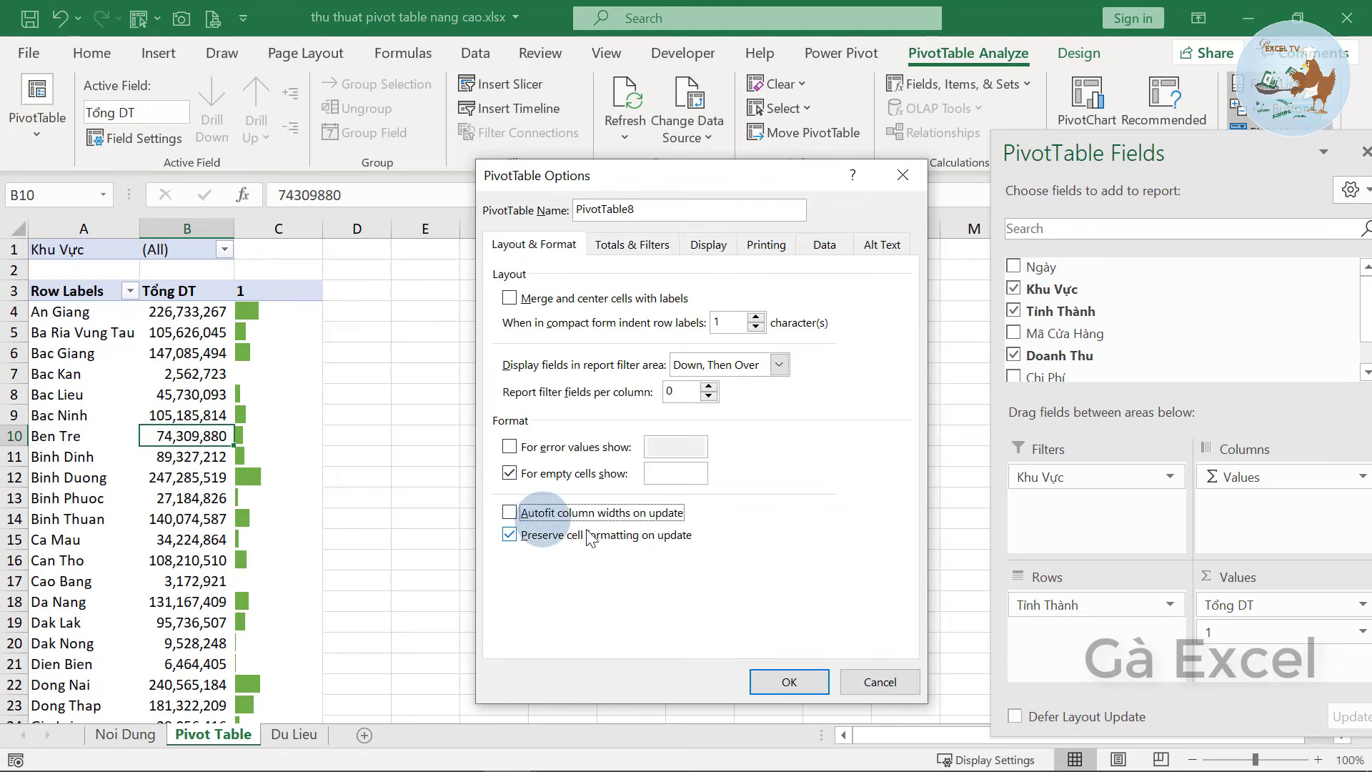
pyautogui.click(815, 683)
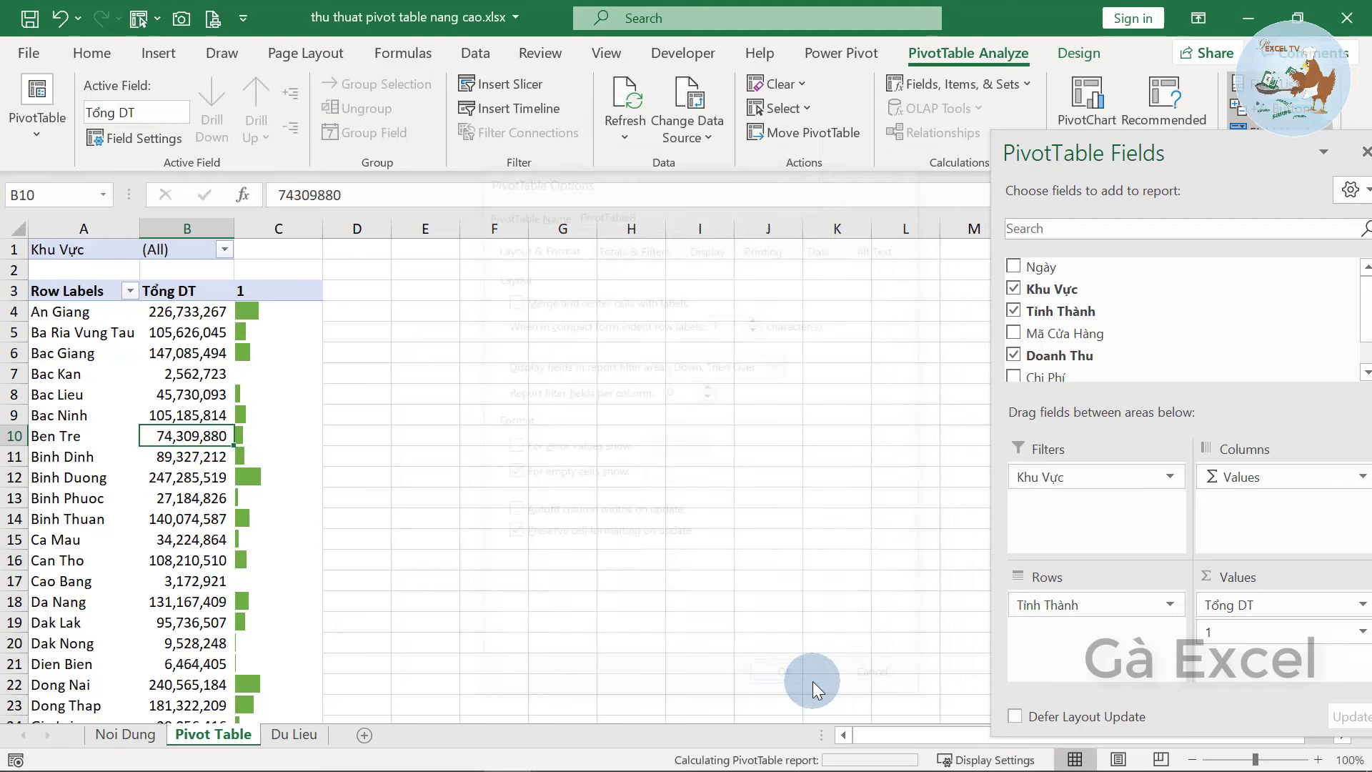
pyautogui.rightClick(183, 351)
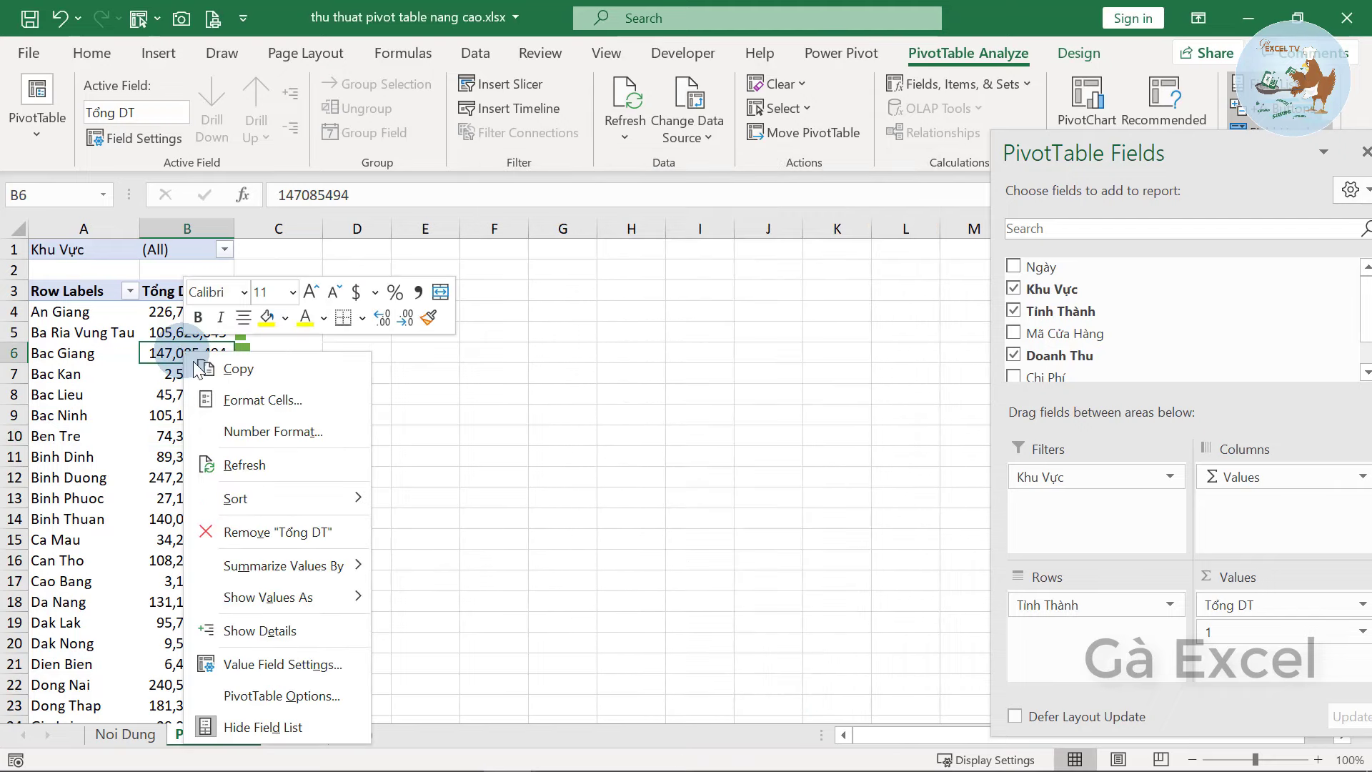
pyautogui.click(251, 466)
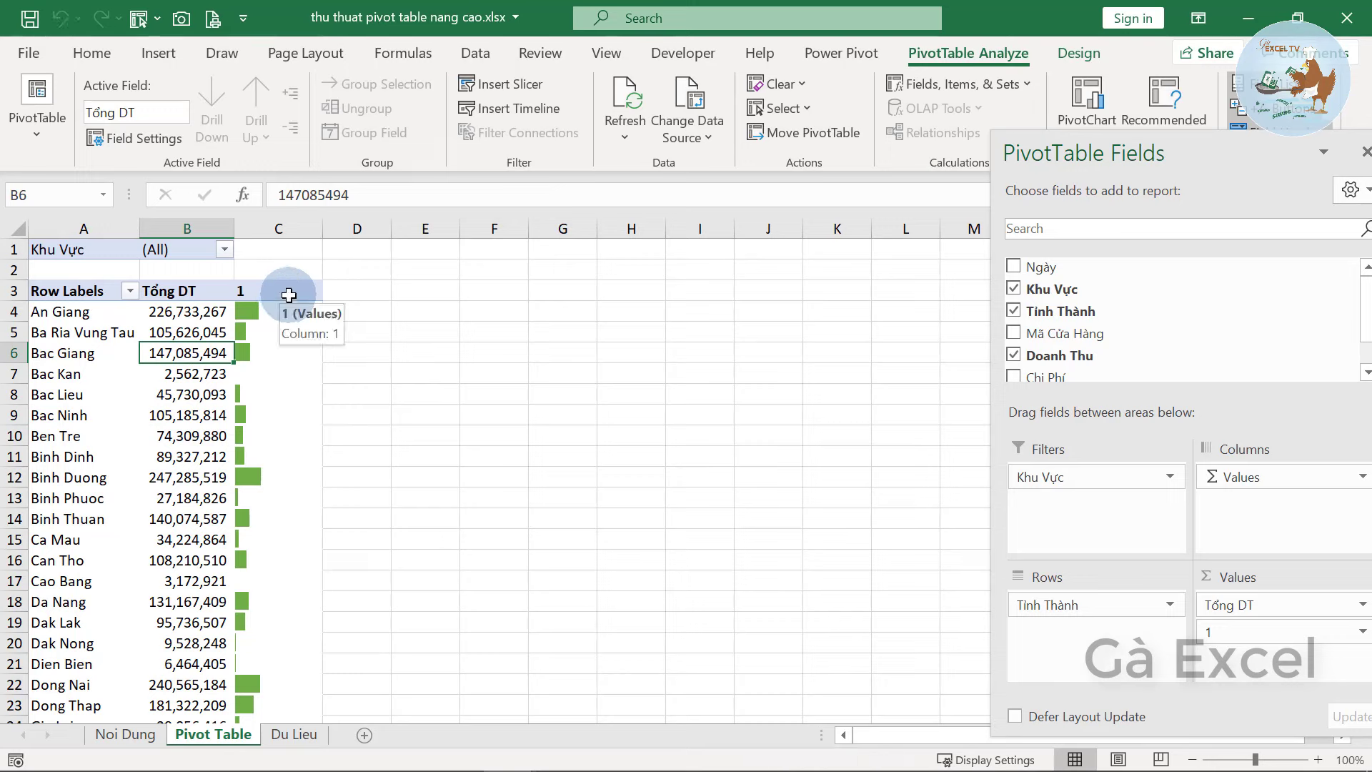
# Rename header C3 to Data Bar, widen column C, and refresh the PivotTable
pyautogui.click(289, 295)
pyautogui.write('Data Bar')
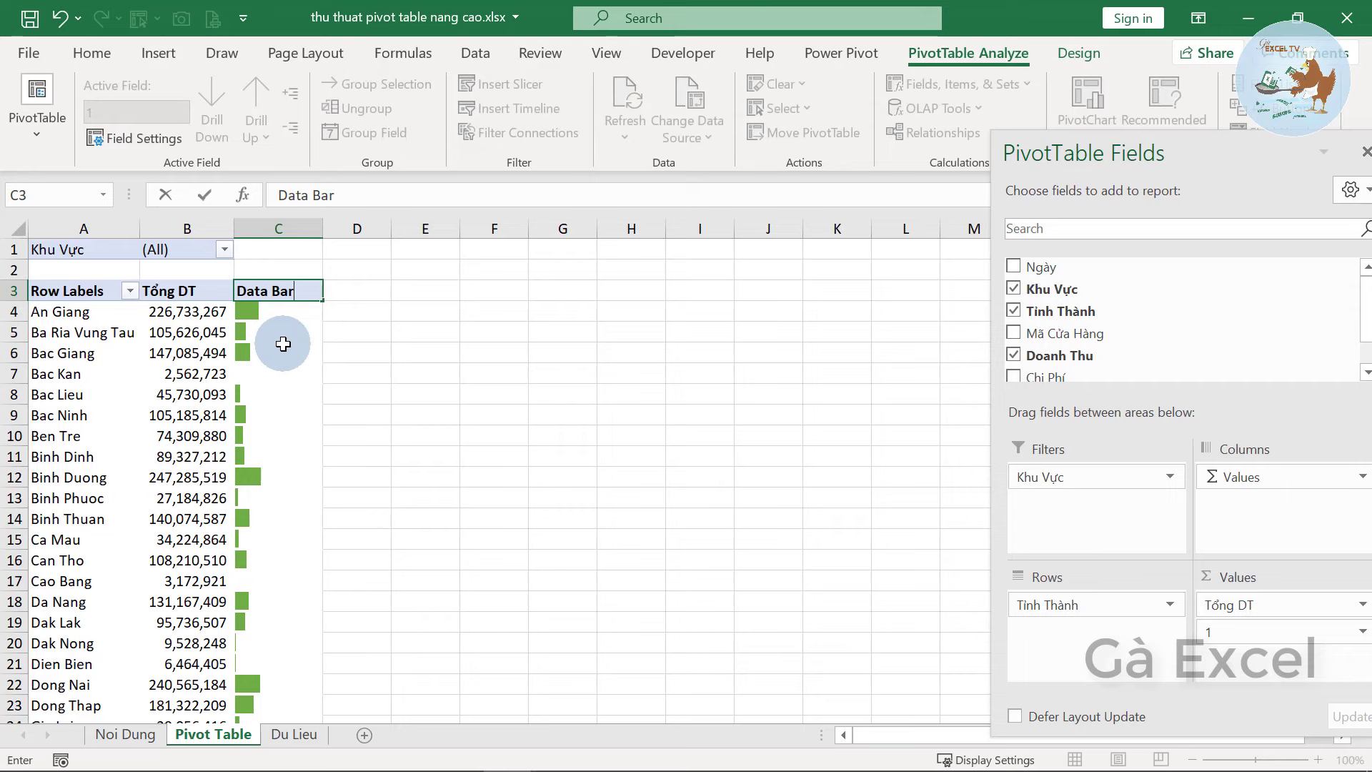
pyautogui.press('Return')
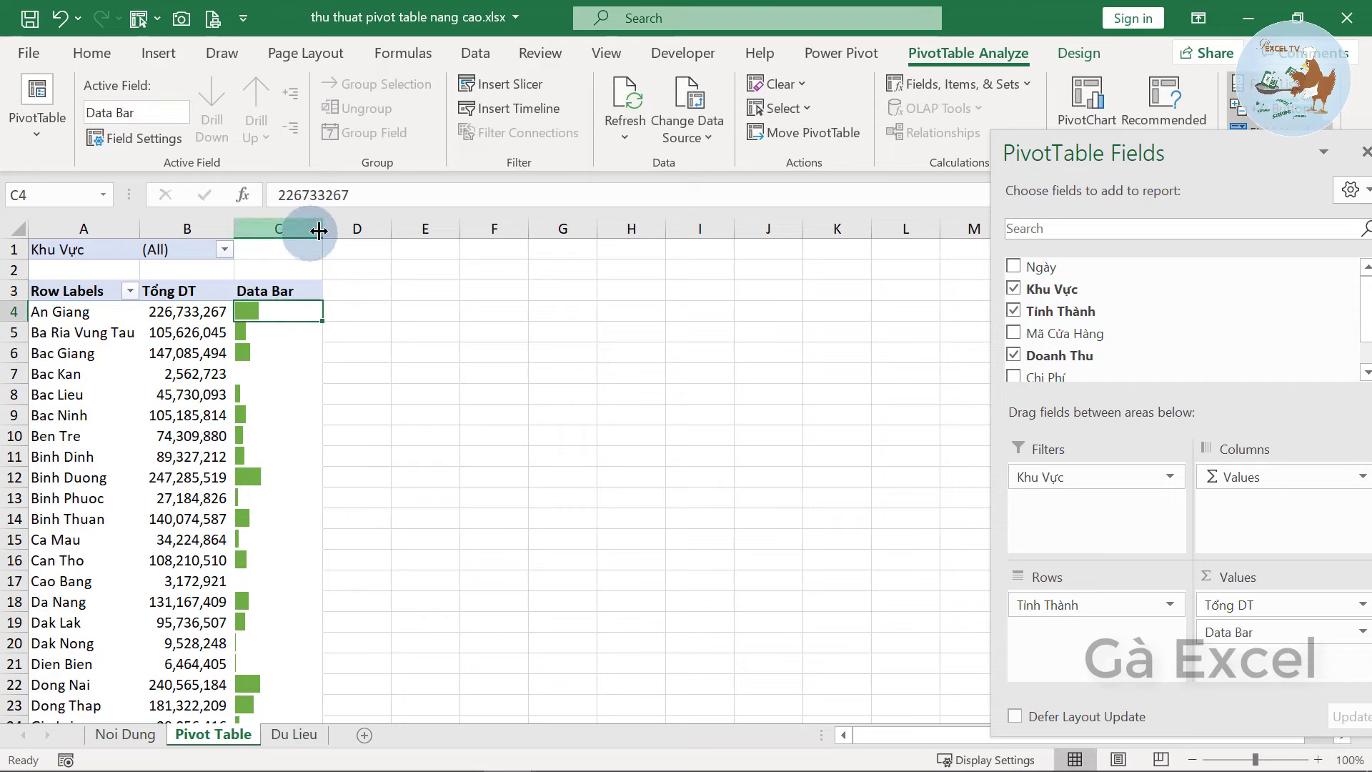
pyautogui.moveTo(319, 230); pyautogui.dragTo(345, 230)
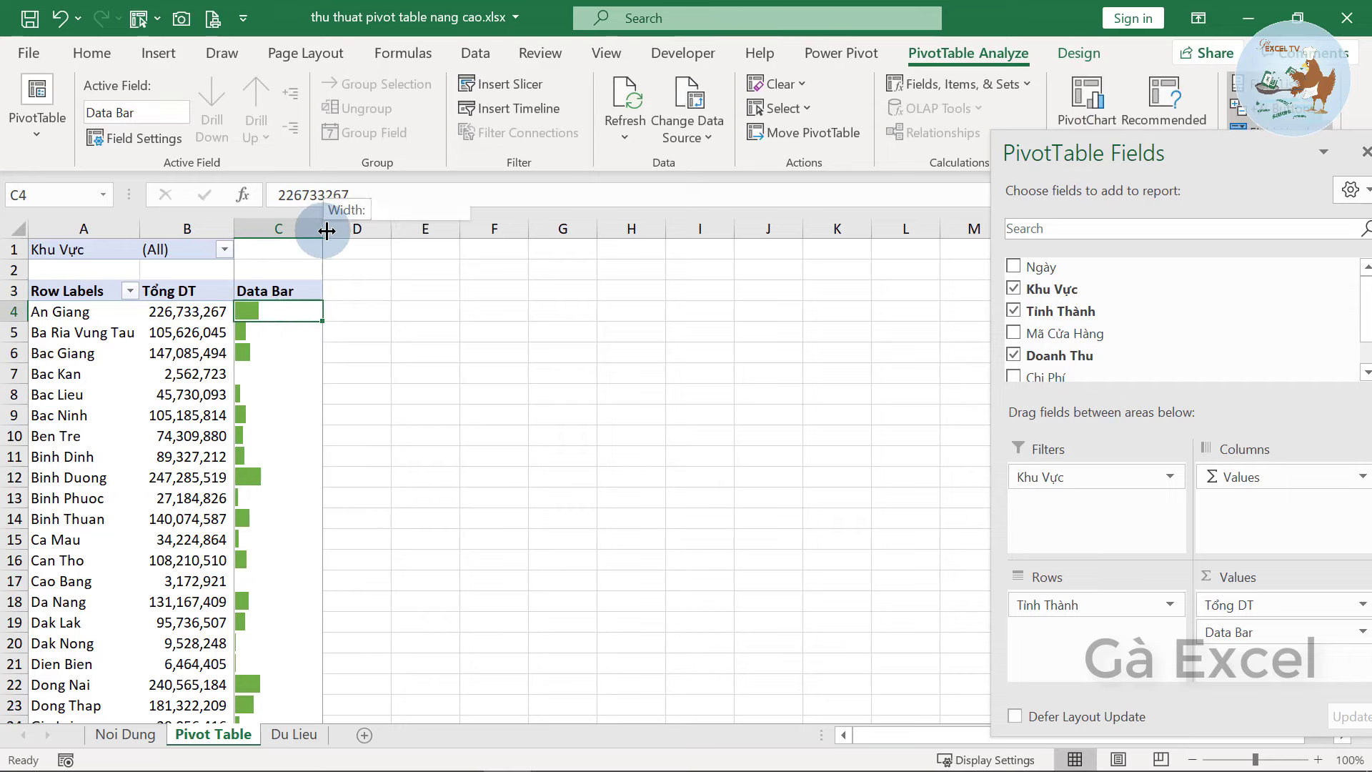
pyautogui.rightClick(150, 338)
pyautogui.click(221, 445)
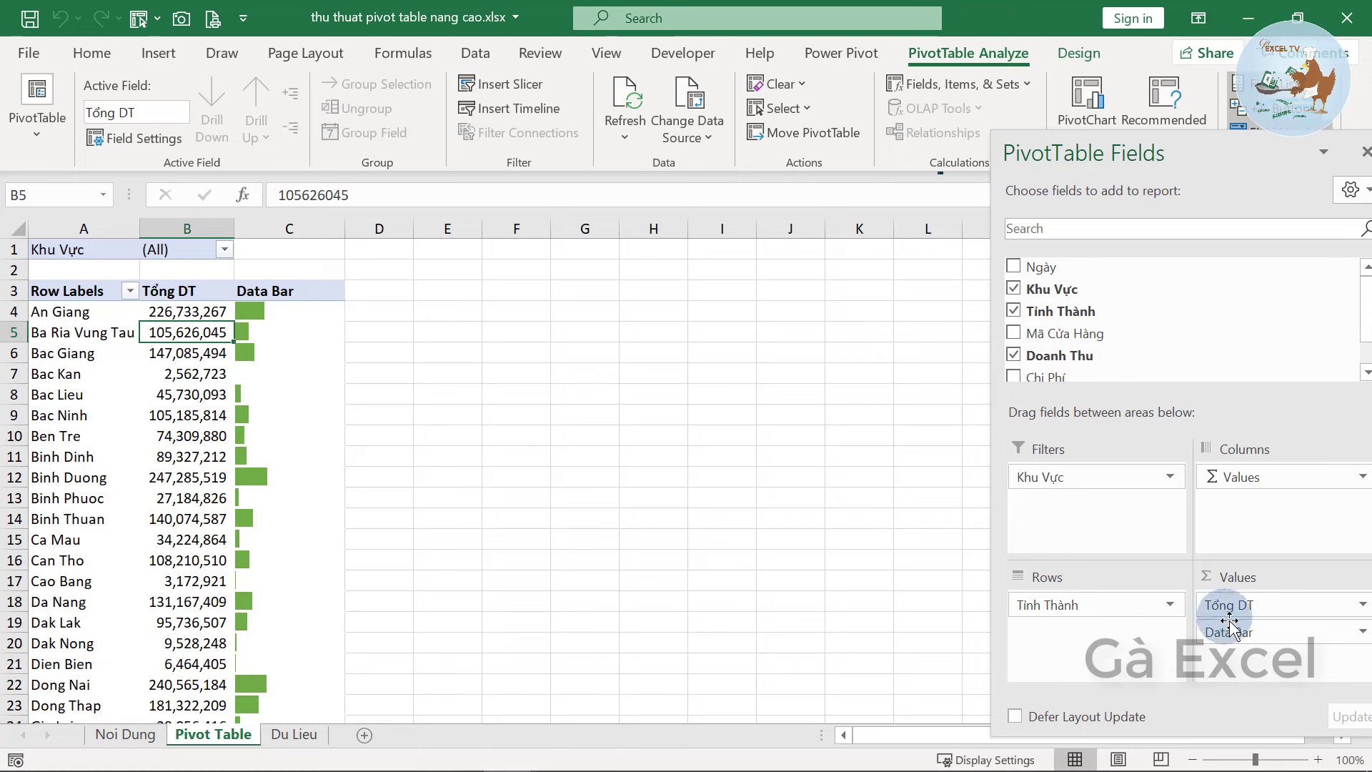
# Remove Data Bar from the values and add Chi Phí as a summed value
pyautogui.moveTo(1238, 632); pyautogui.dragTo(814, 561)
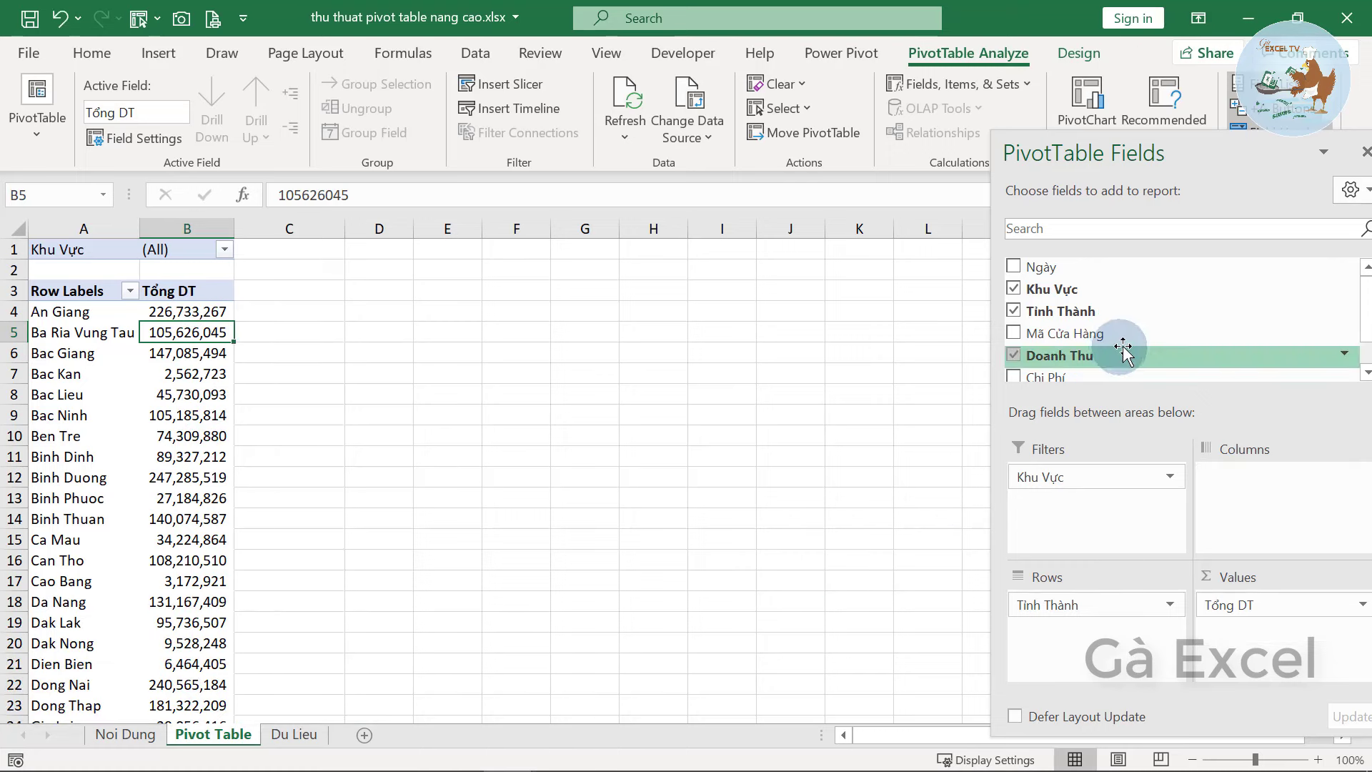
pyautogui.moveTo(1056, 380); pyautogui.dragTo(1276, 639)
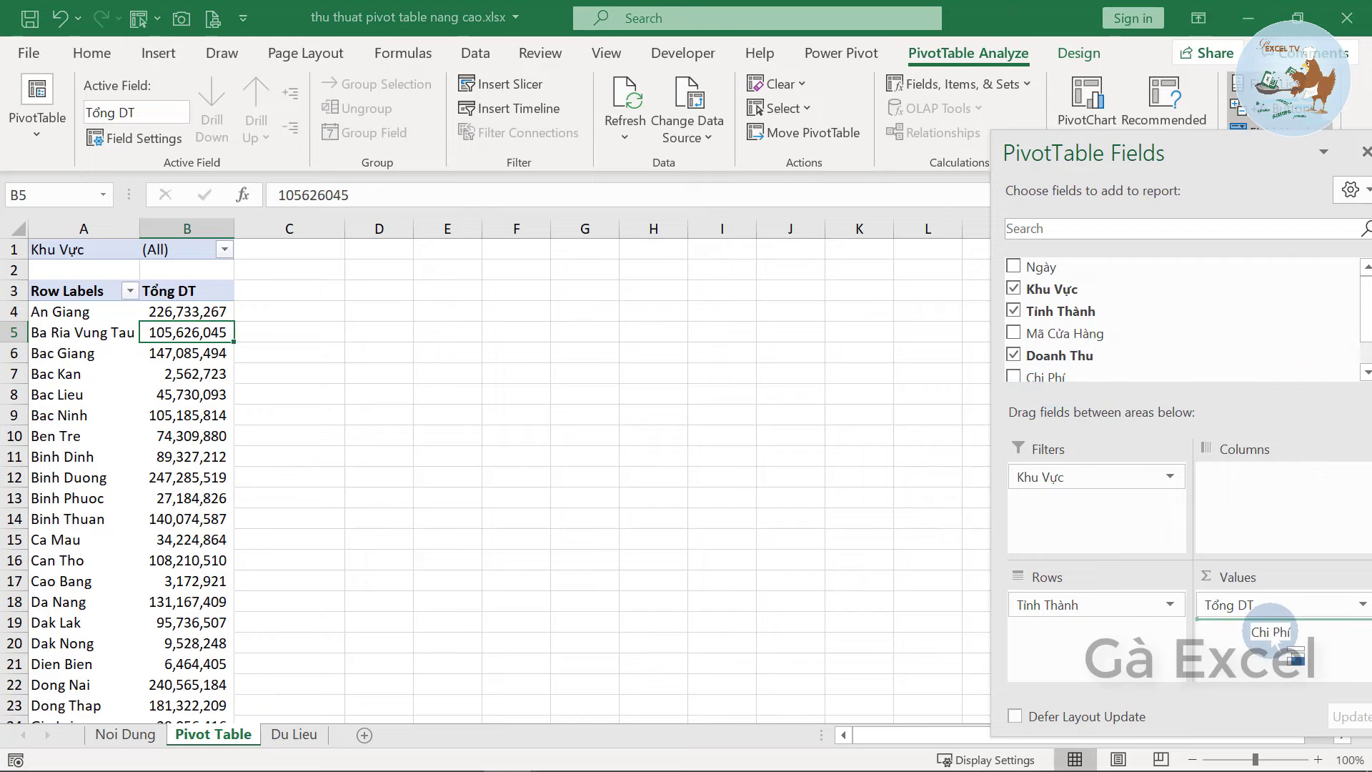
pyautogui.click(222, 291)
# Rename the Sum of Chi Phí header to Tổng Chi Phí and make an entry in D3
pyautogui.click(283, 293)
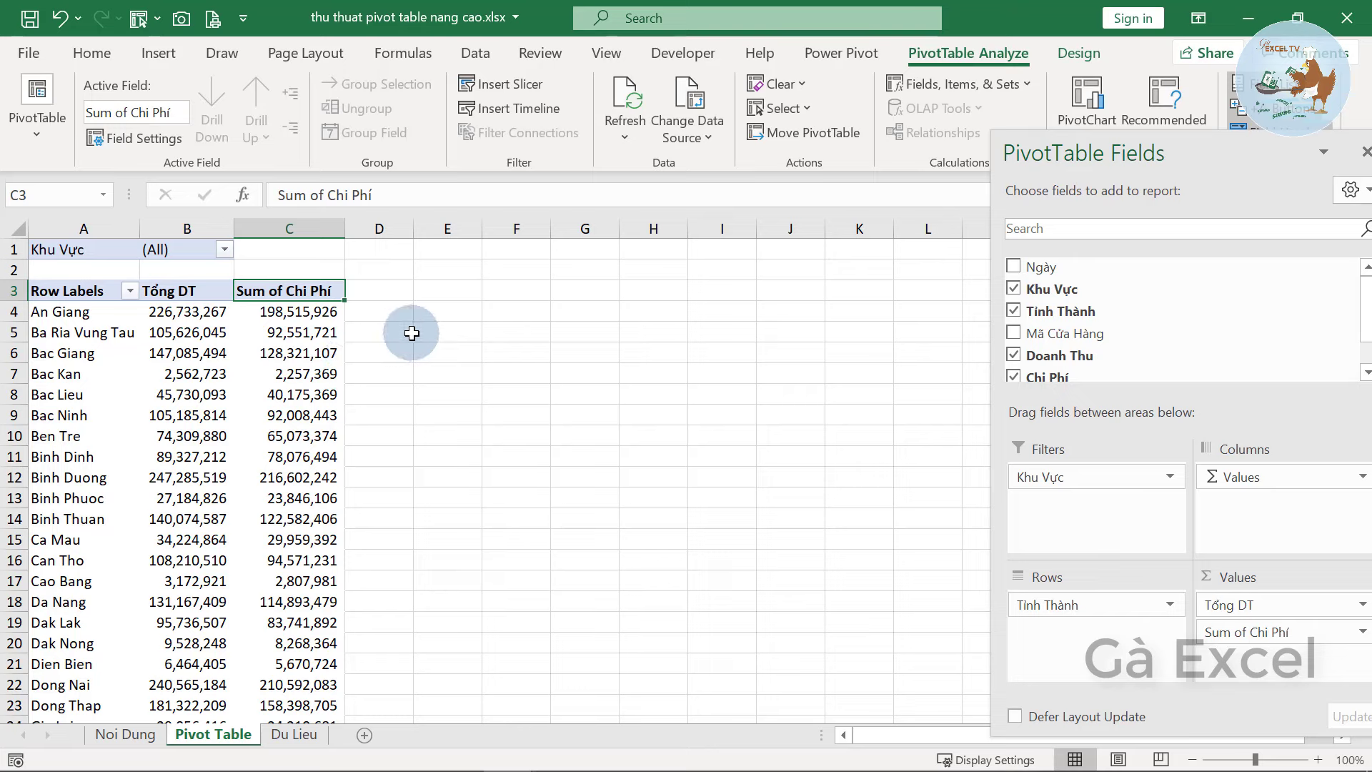
pyautogui.write('Tổng')
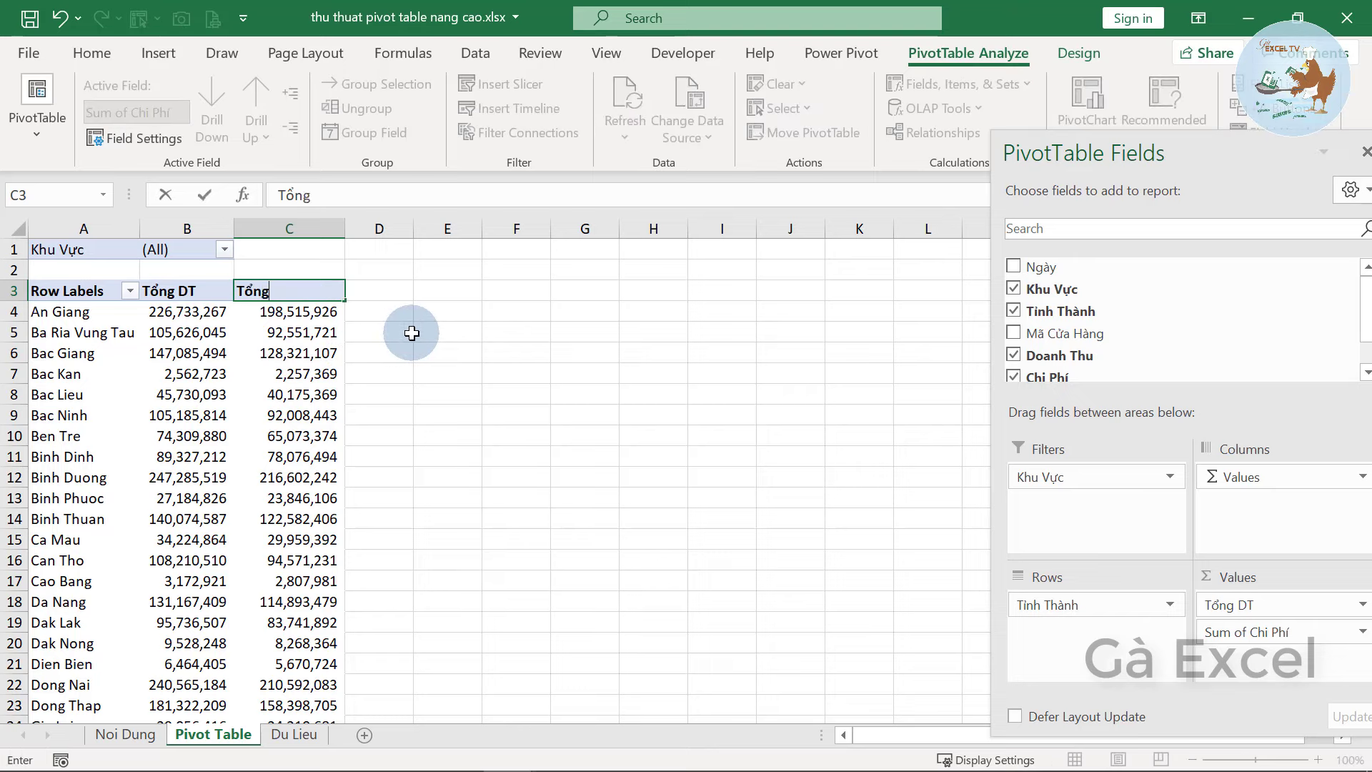
pyautogui.press('Return')
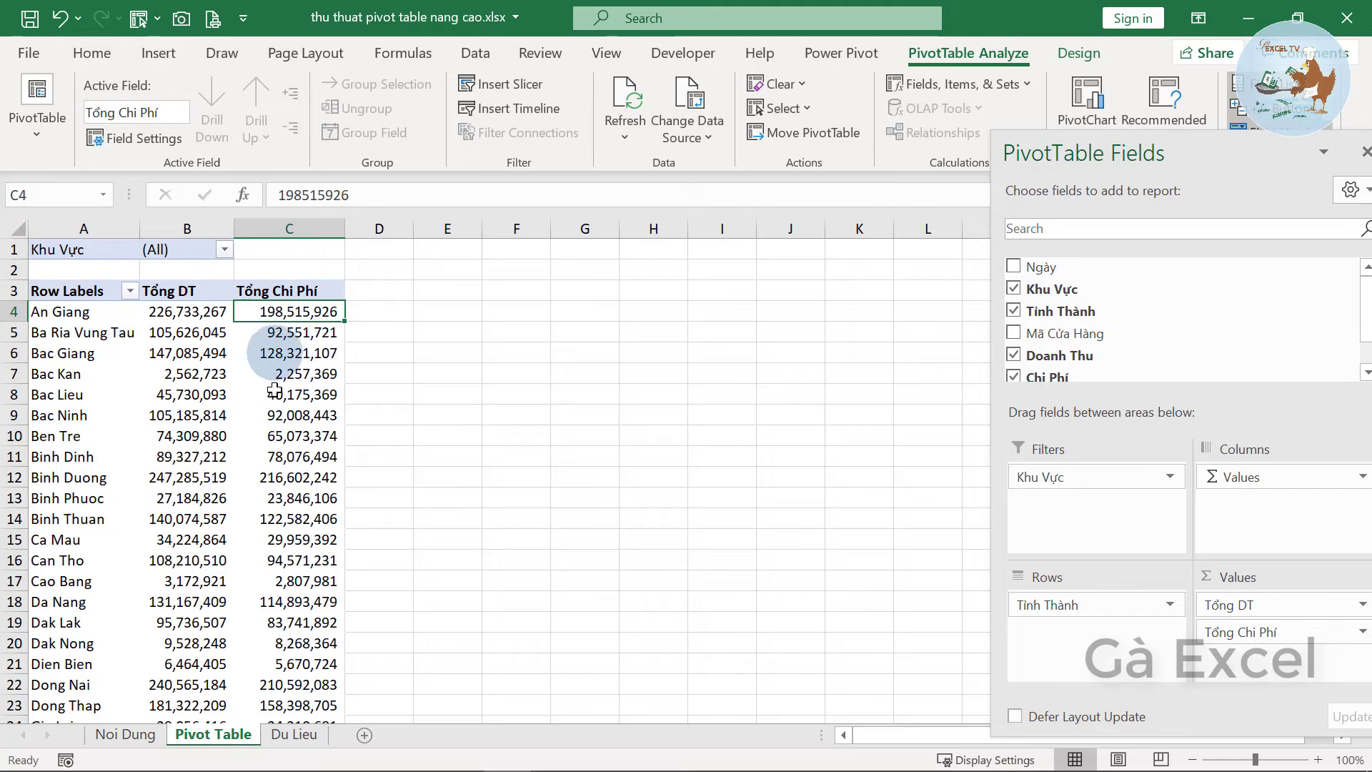
pyautogui.click(371, 292)
pyautogui.write('Chi Phí')
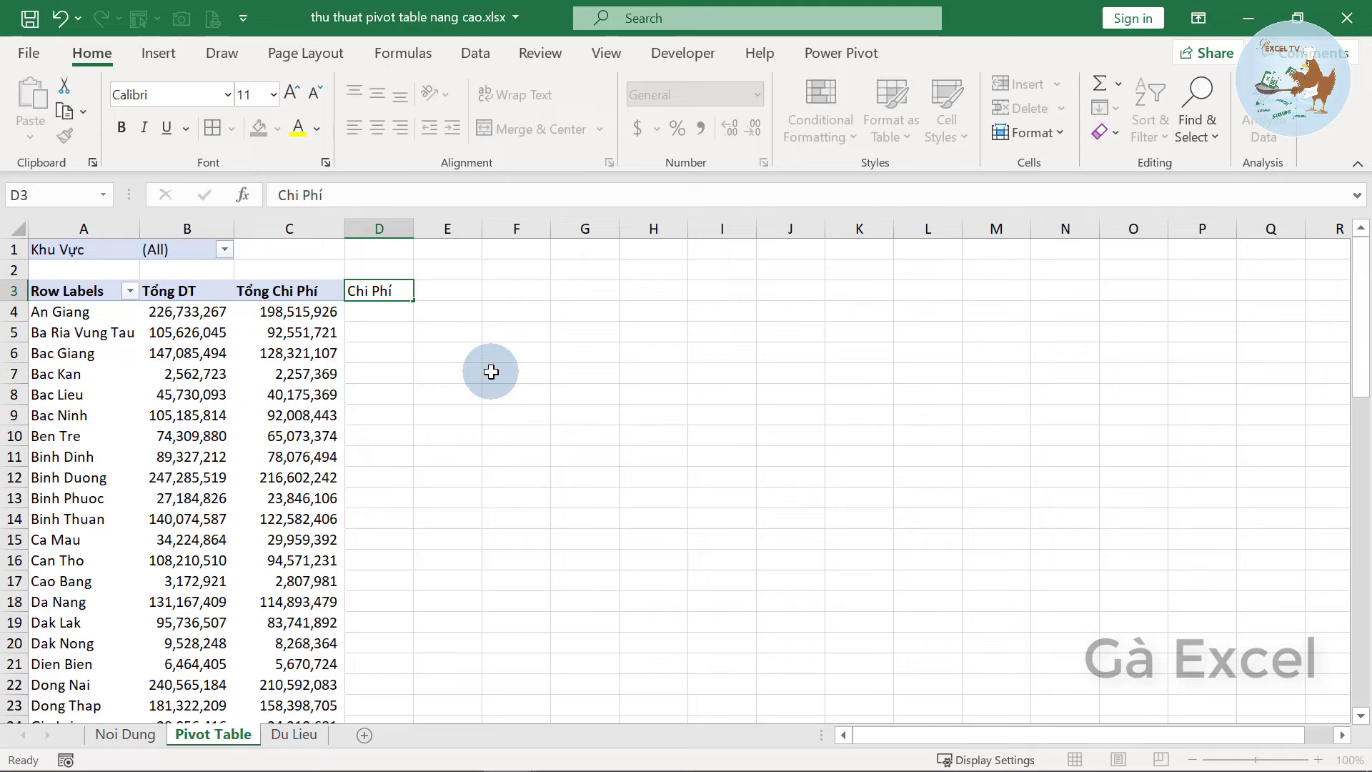
pyautogui.press('Return')
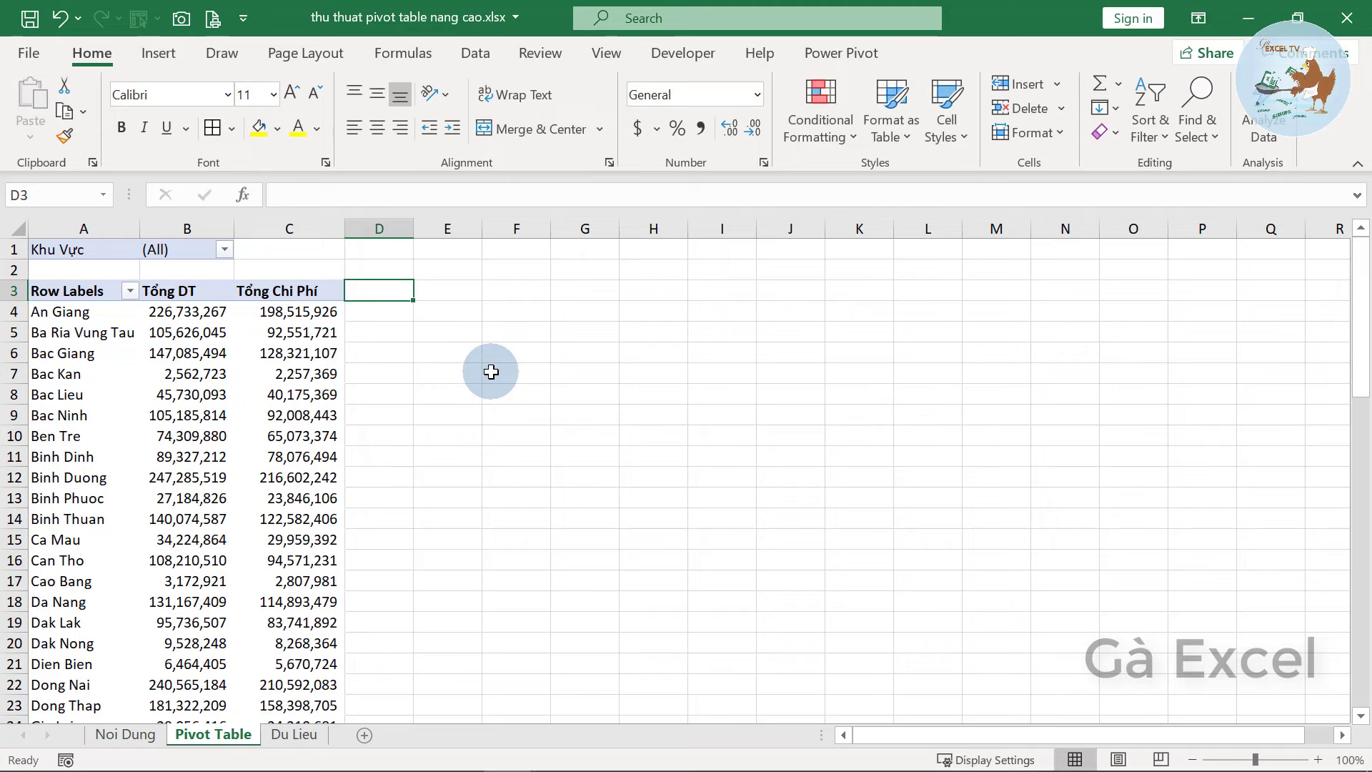
pyautogui.click(126, 422)
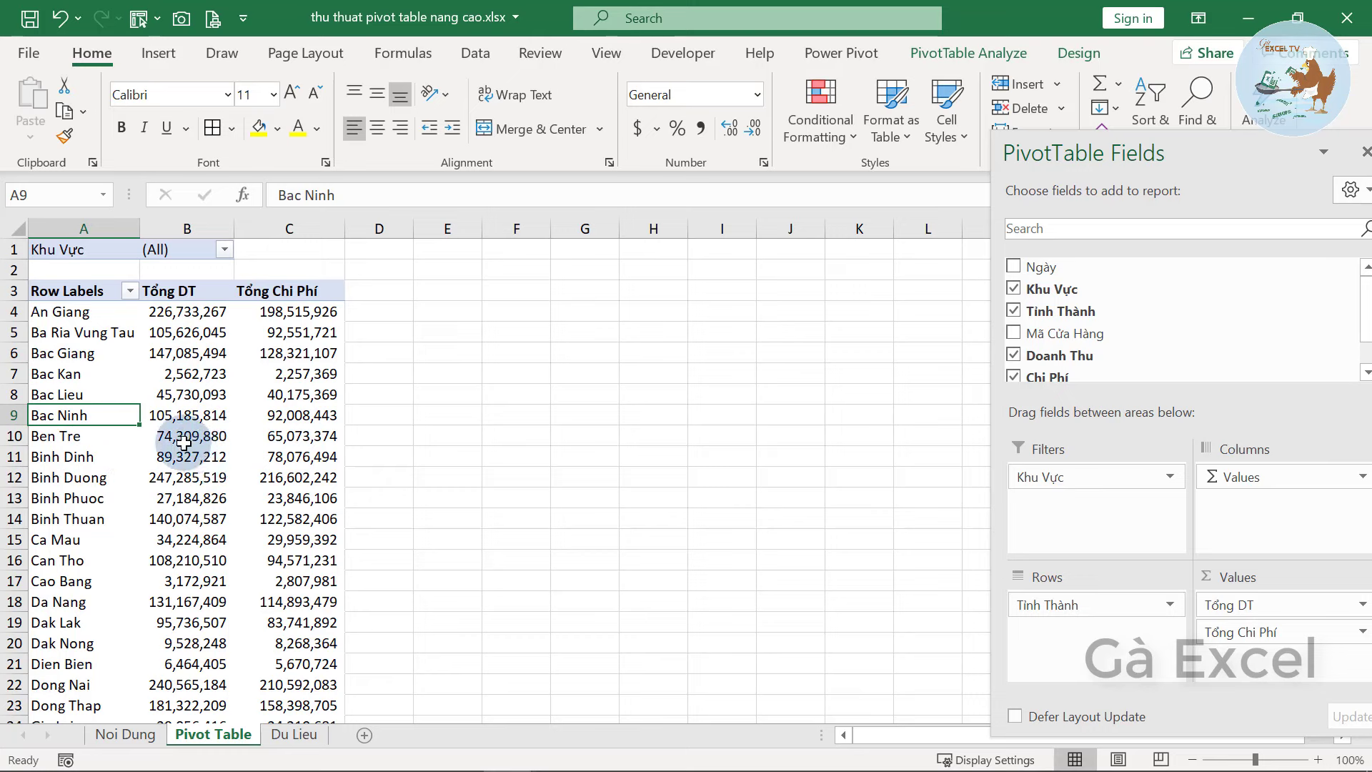
# Start a new calculated field and name it Lợi Nhuận
pyautogui.click(999, 56)
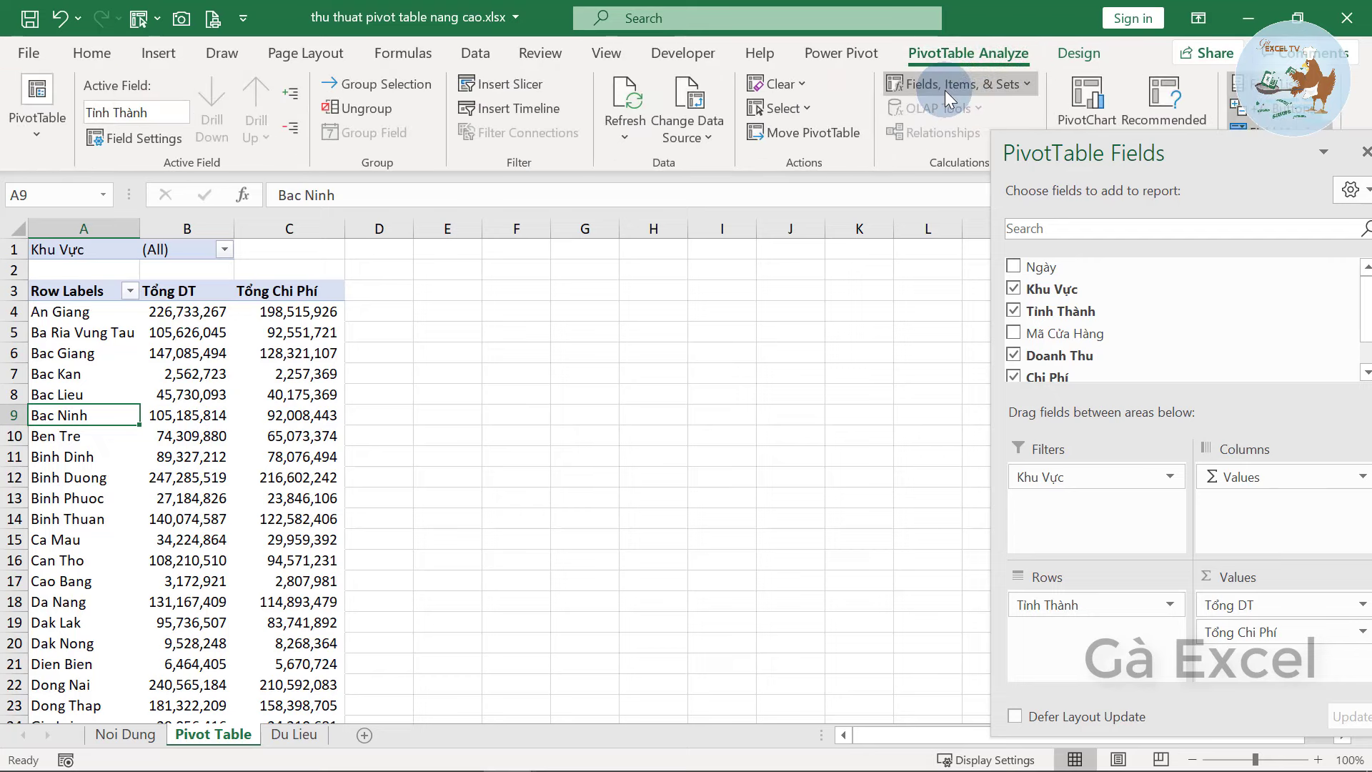
pyautogui.click(1010, 88)
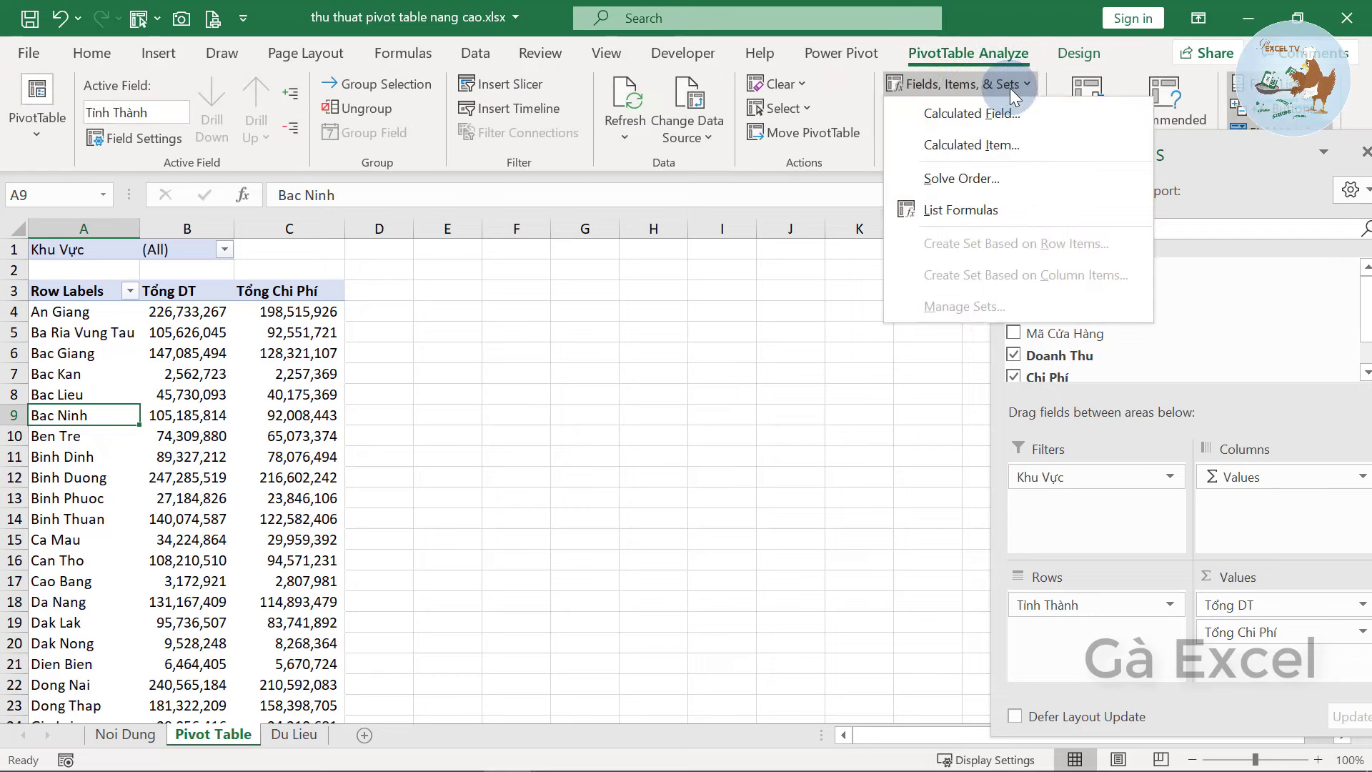
pyautogui.click(938, 116)
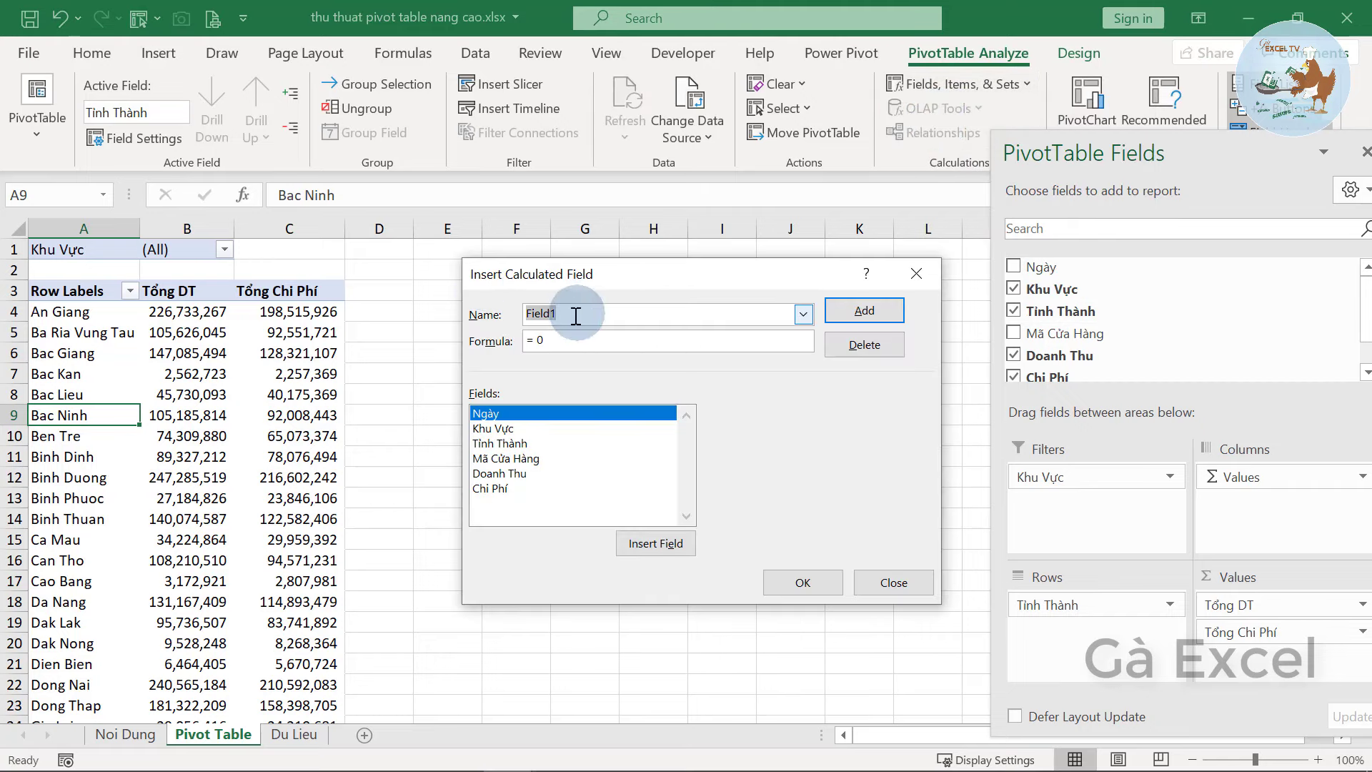
pyautogui.moveTo(598, 311); pyautogui.dragTo(471, 312)
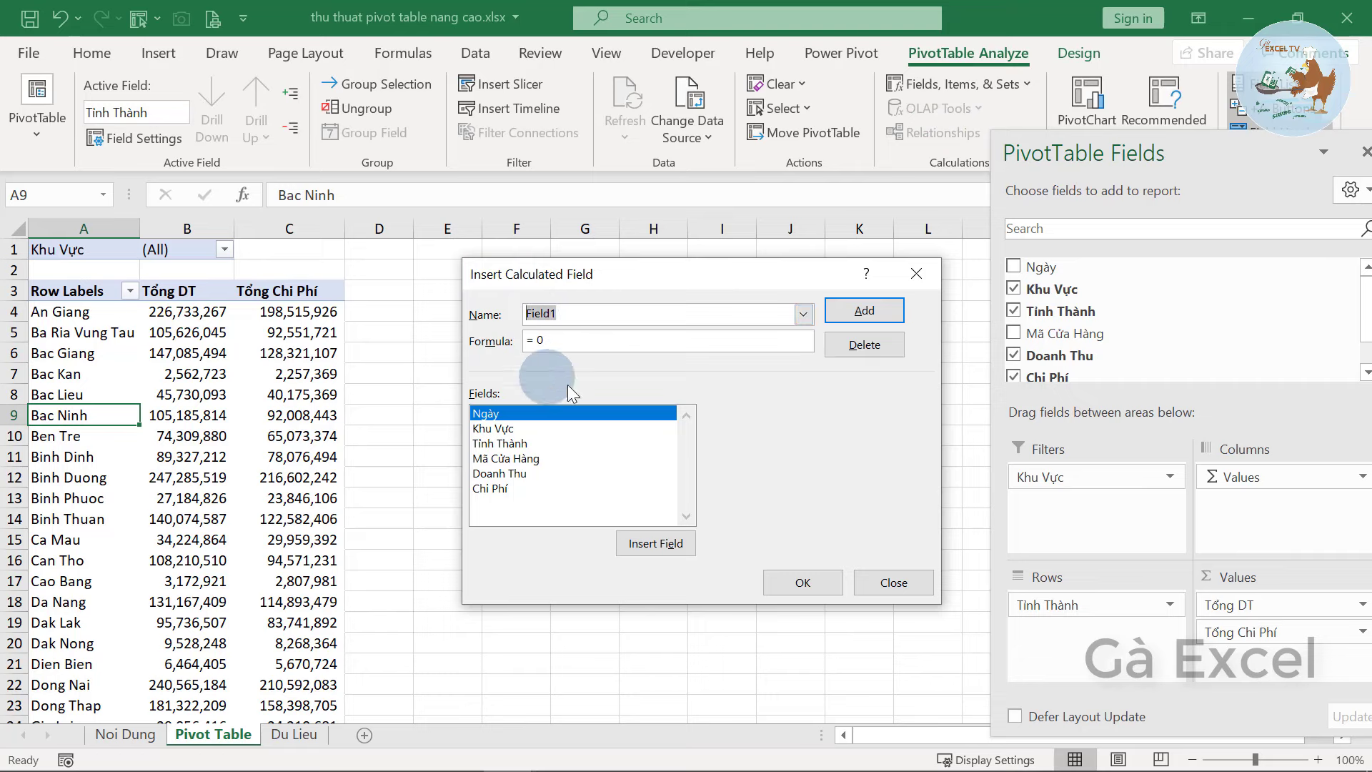
pyautogui.write('Lo')
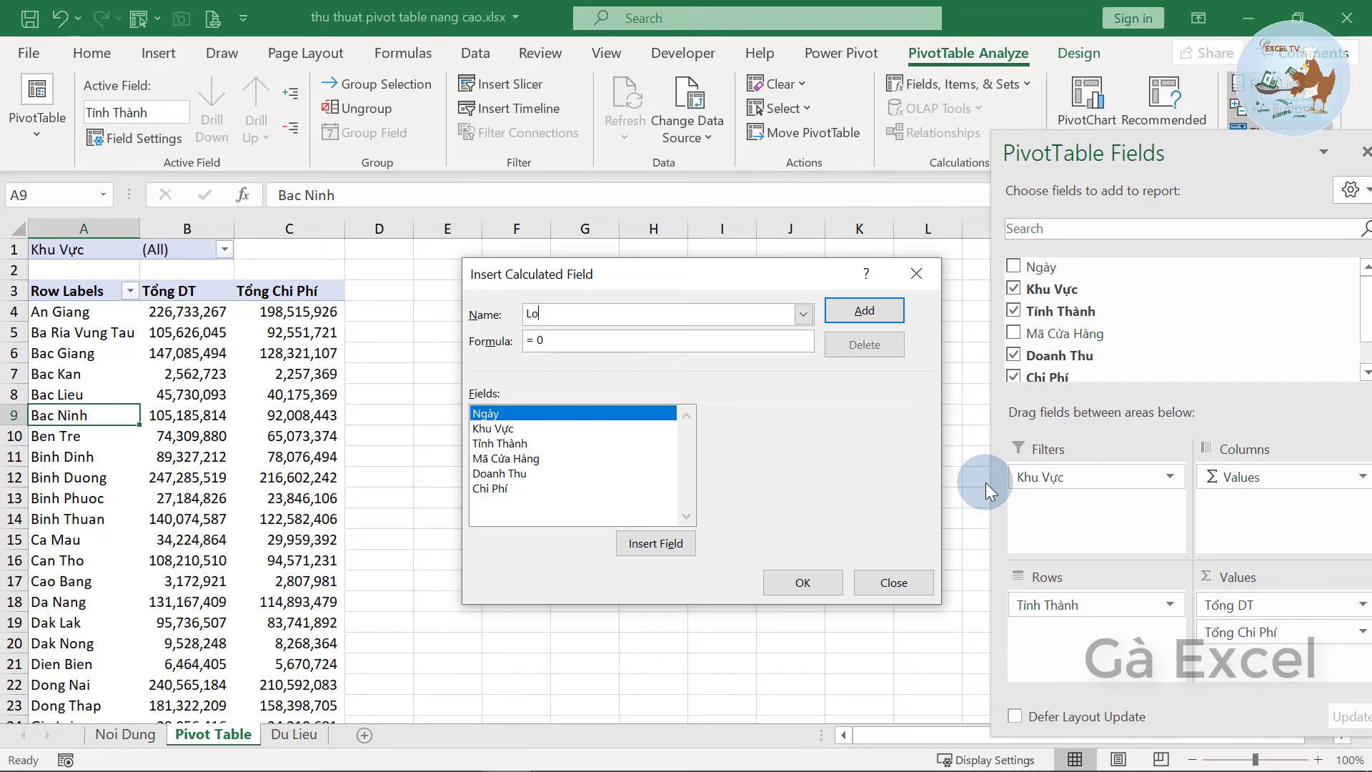
pyautogui.press('BackSpace')
pyautogui.press('BackSpace')
pyautogui.write('L')
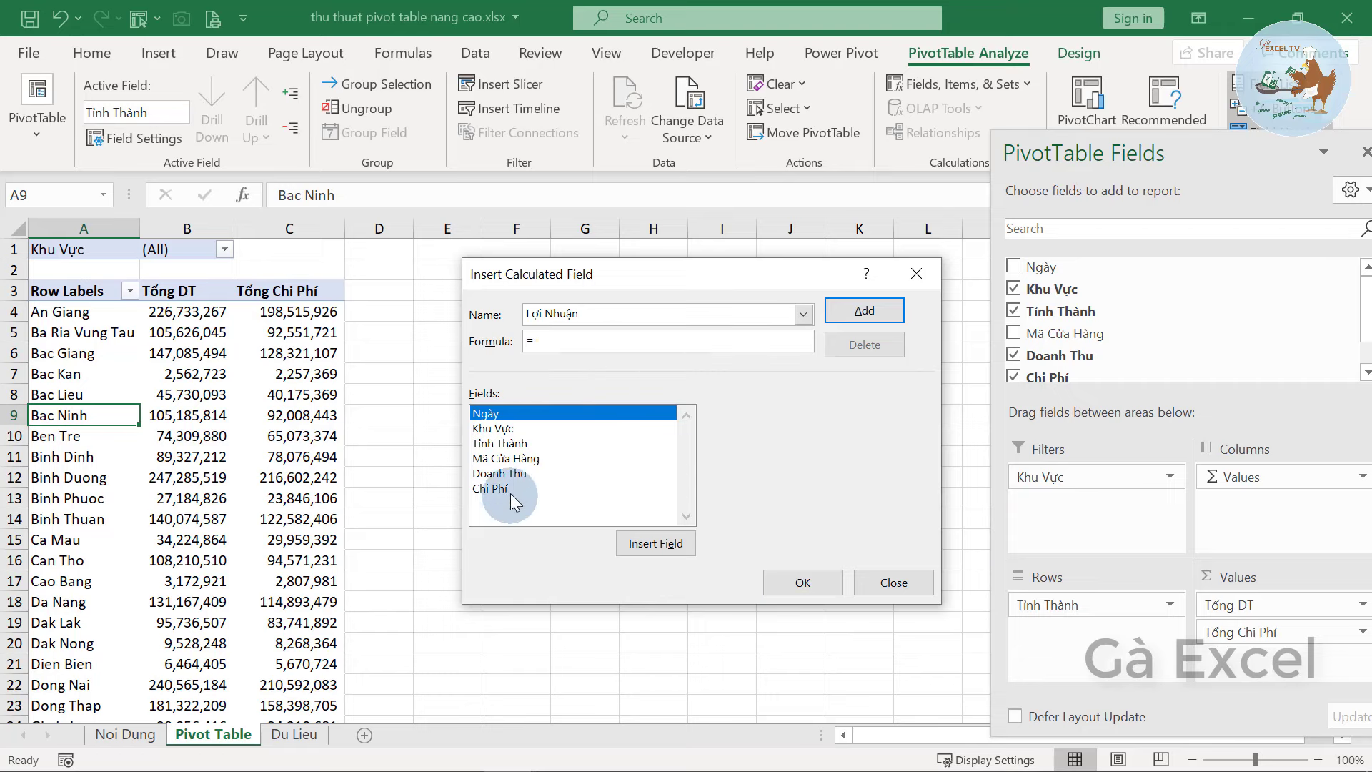
# Define Lợi Nhuận as ='Doanh Thu'-'Chi Phí', add it, and apply it to the PivotTable
pyautogui.doubleClick(512, 474)
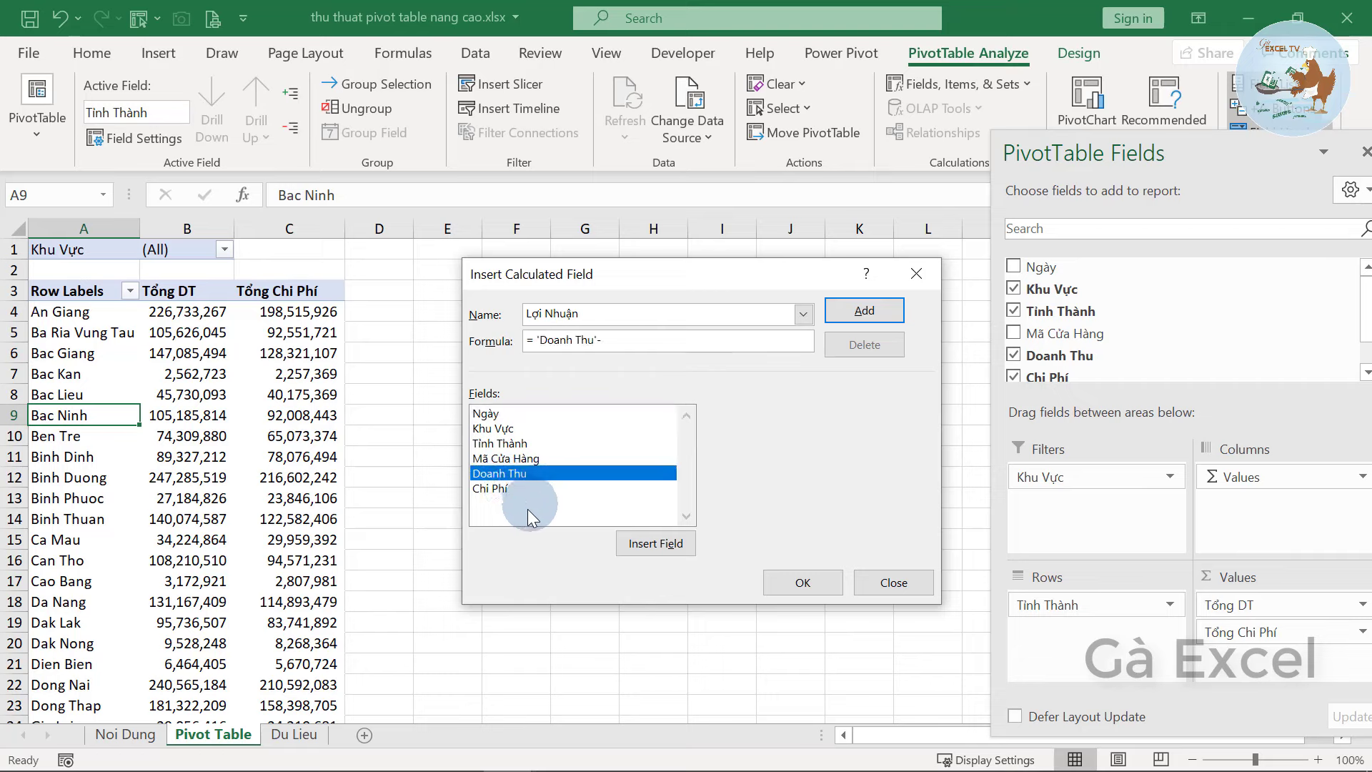
pyautogui.doubleClick(508, 491)
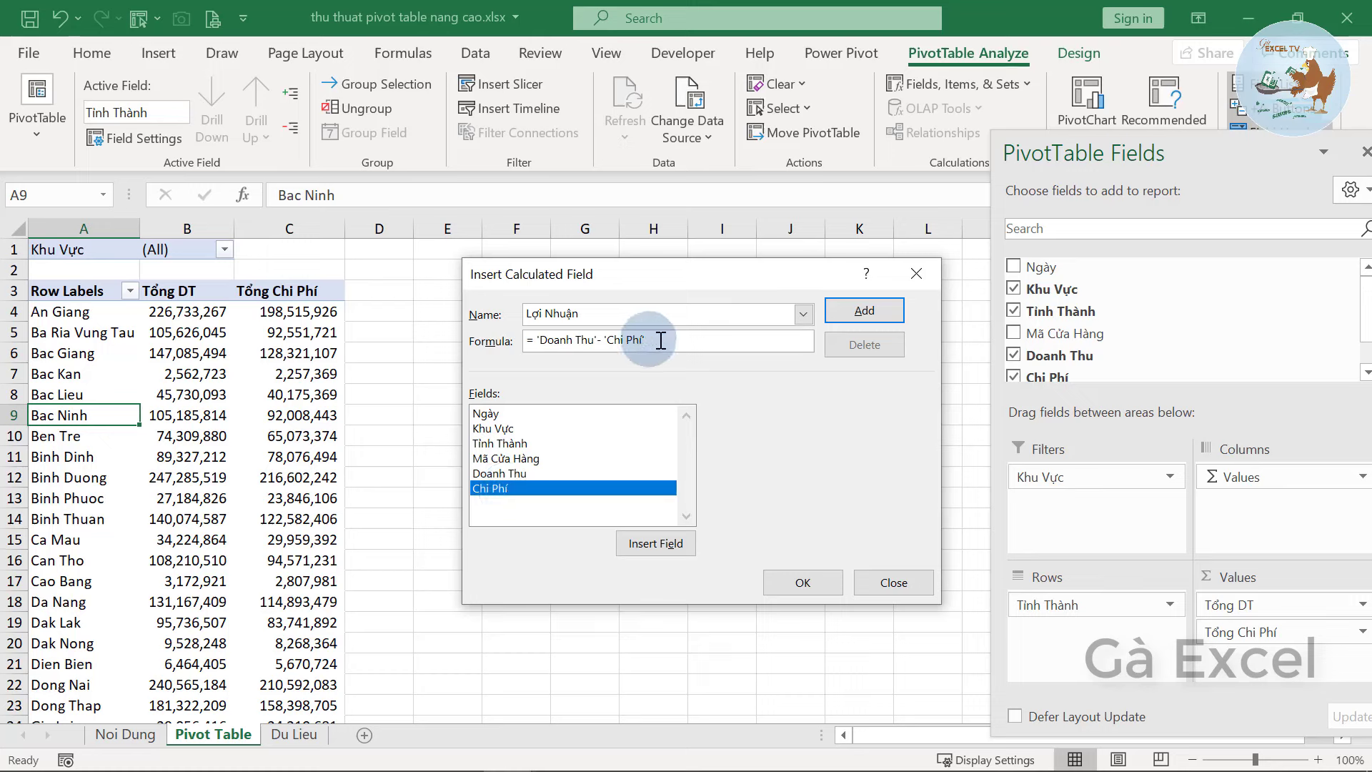
pyautogui.click(683, 341)
pyautogui.click(865, 310)
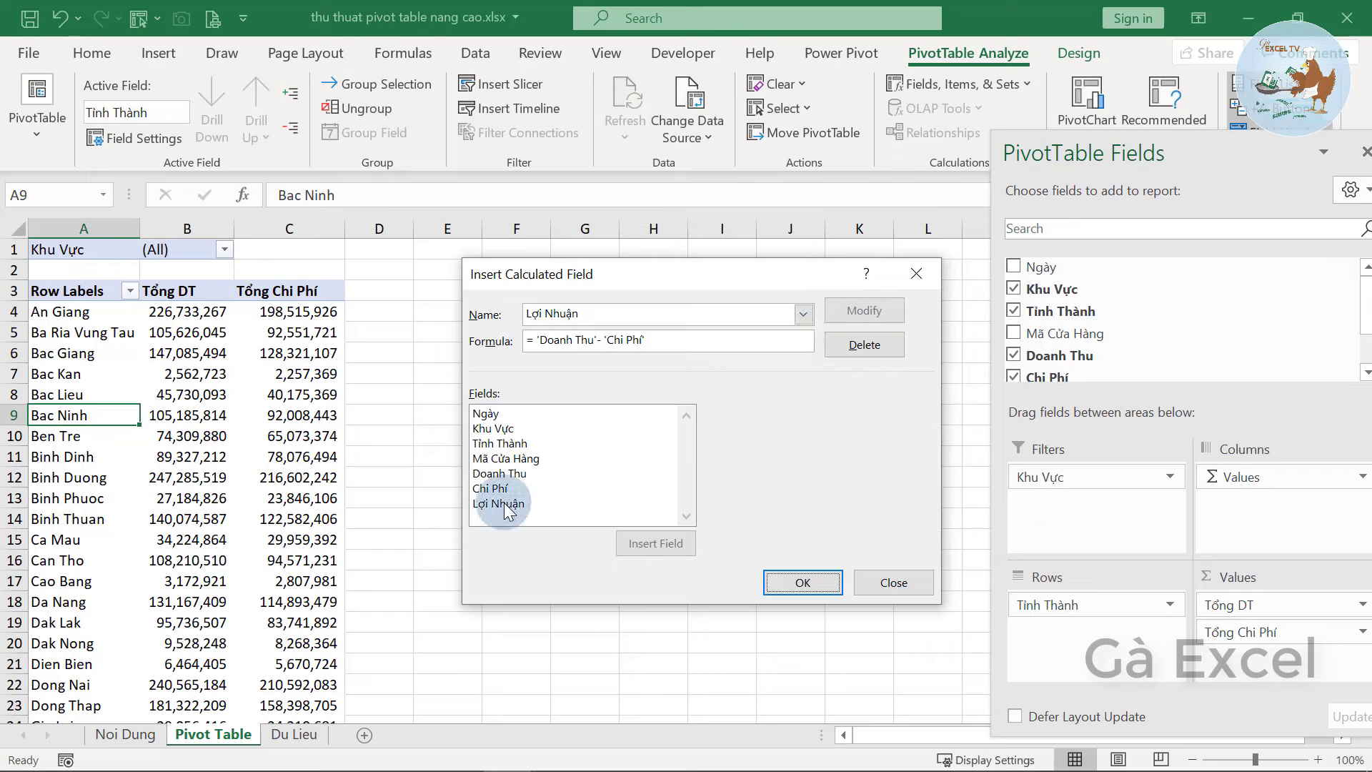
pyautogui.click(503, 504)
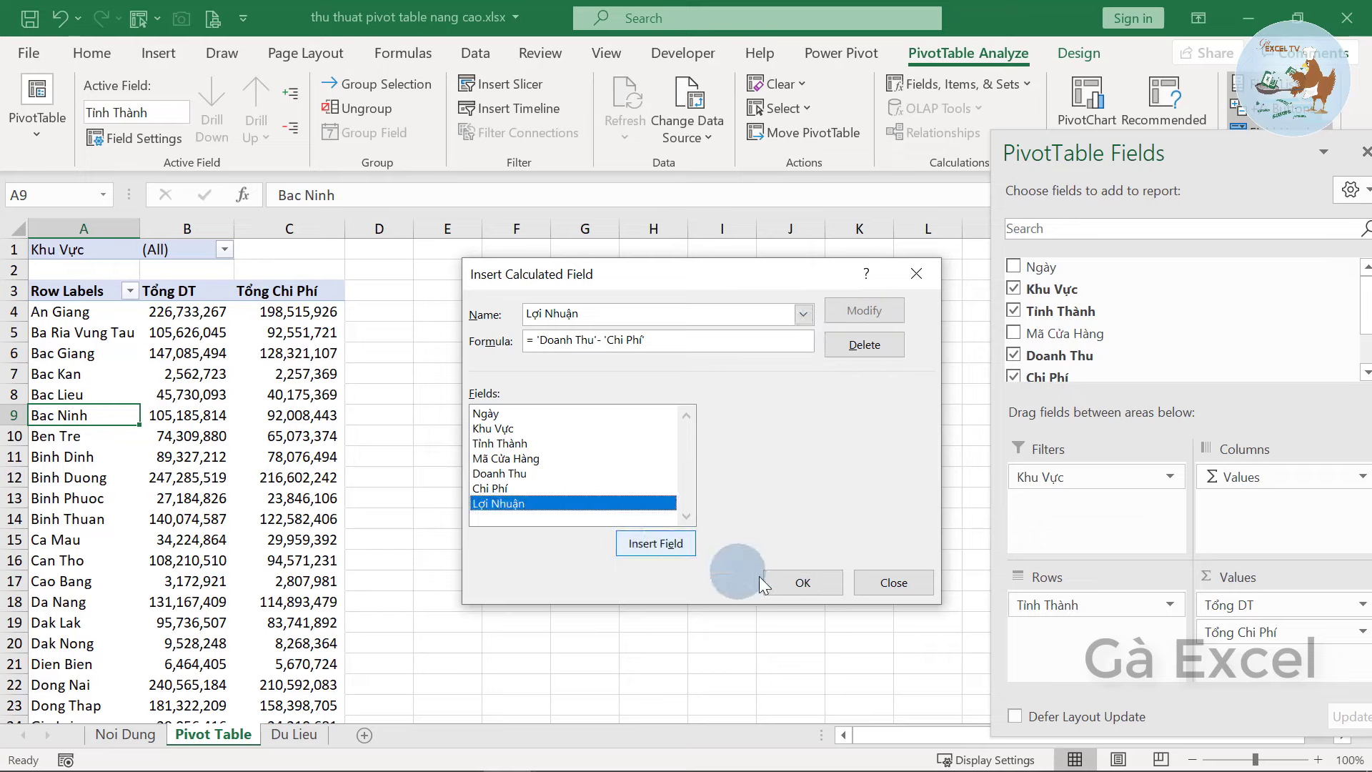
pyautogui.click(803, 582)
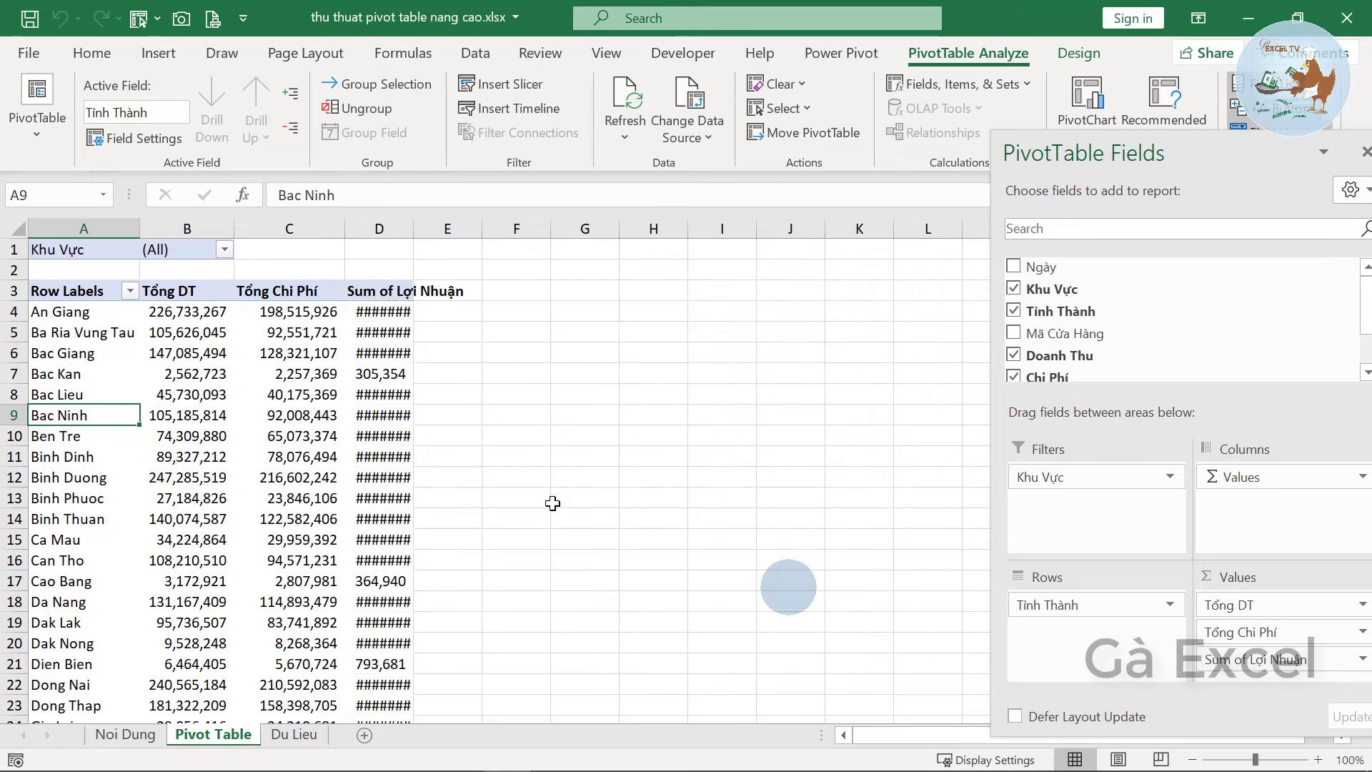
# Widen column D and rename the Sum of Lợi Nhuận header to Lợi Nhuận, dismissing the warning
pyautogui.moveTo(413, 228); pyautogui.dragTo(485, 229)
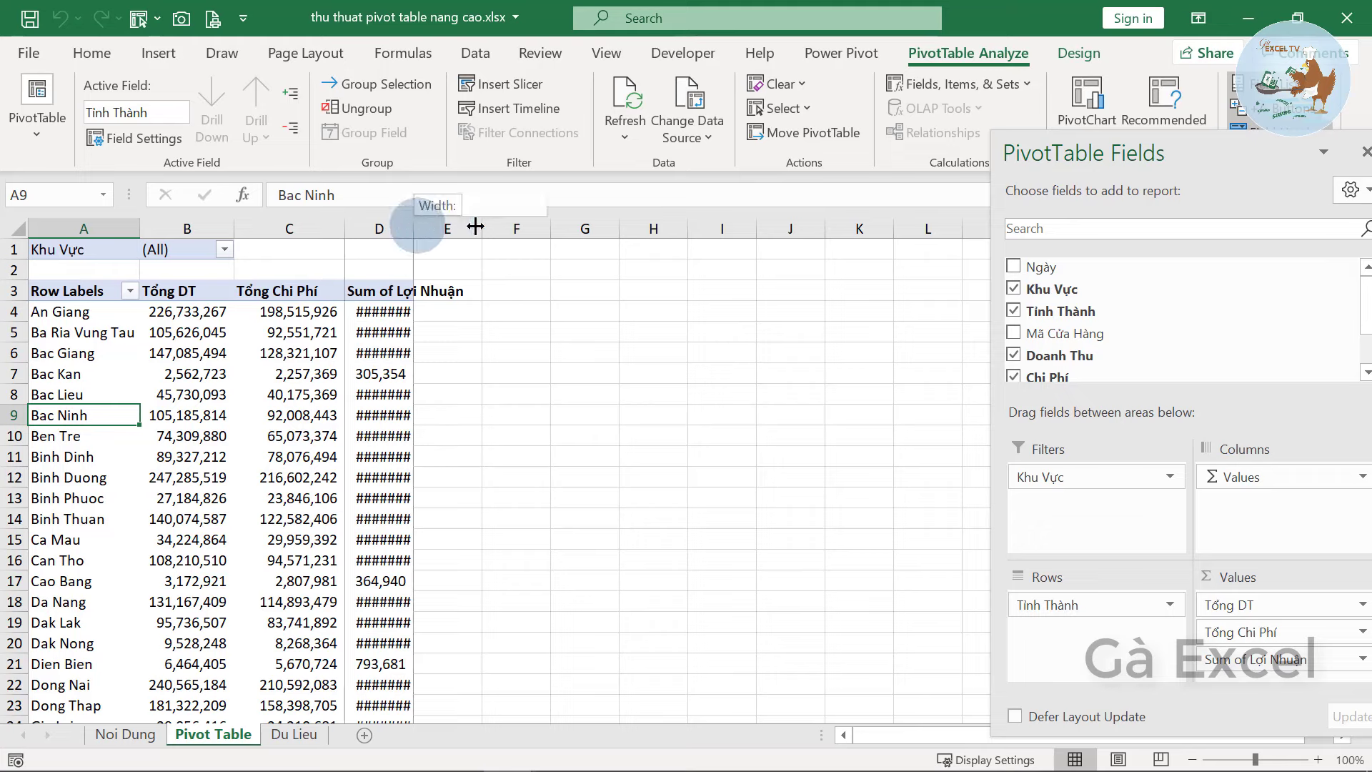
pyautogui.click(406, 290)
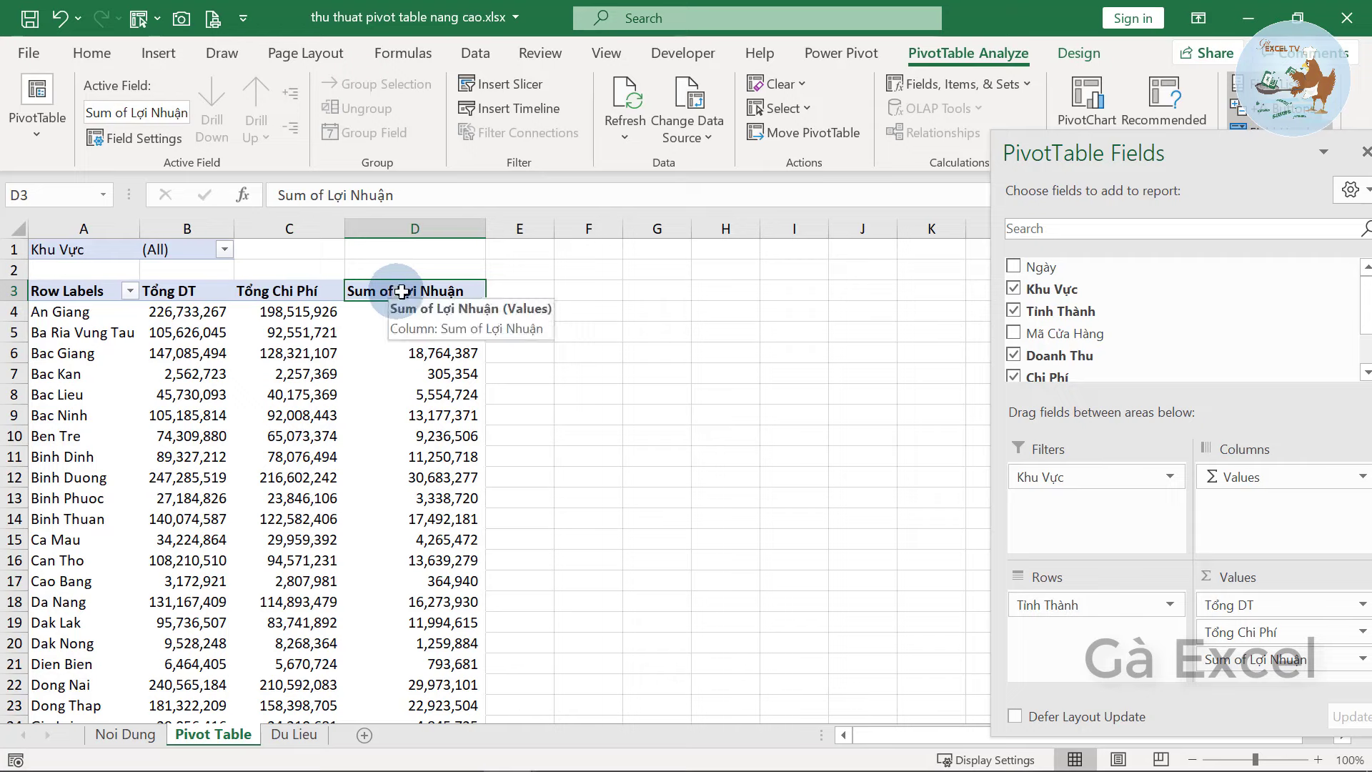
pyautogui.write('L')
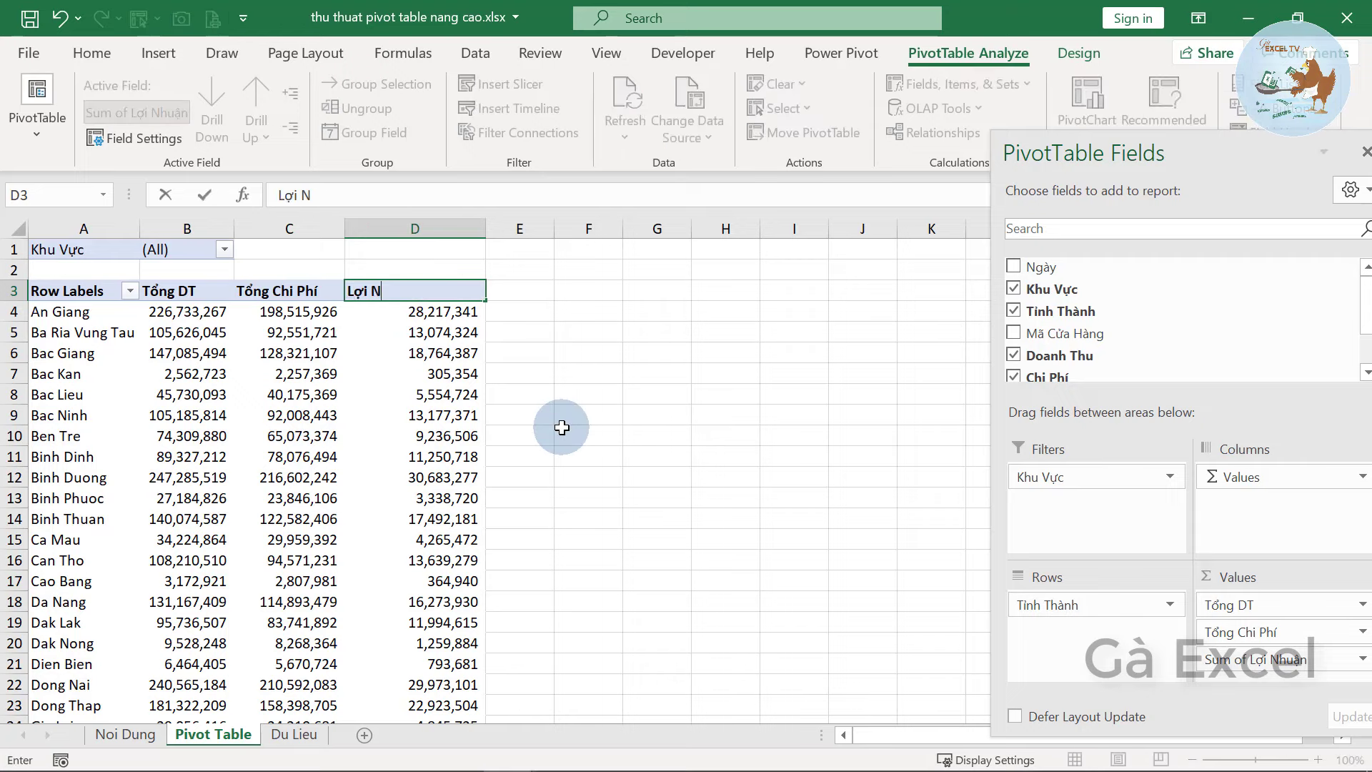
pyautogui.press('Return')
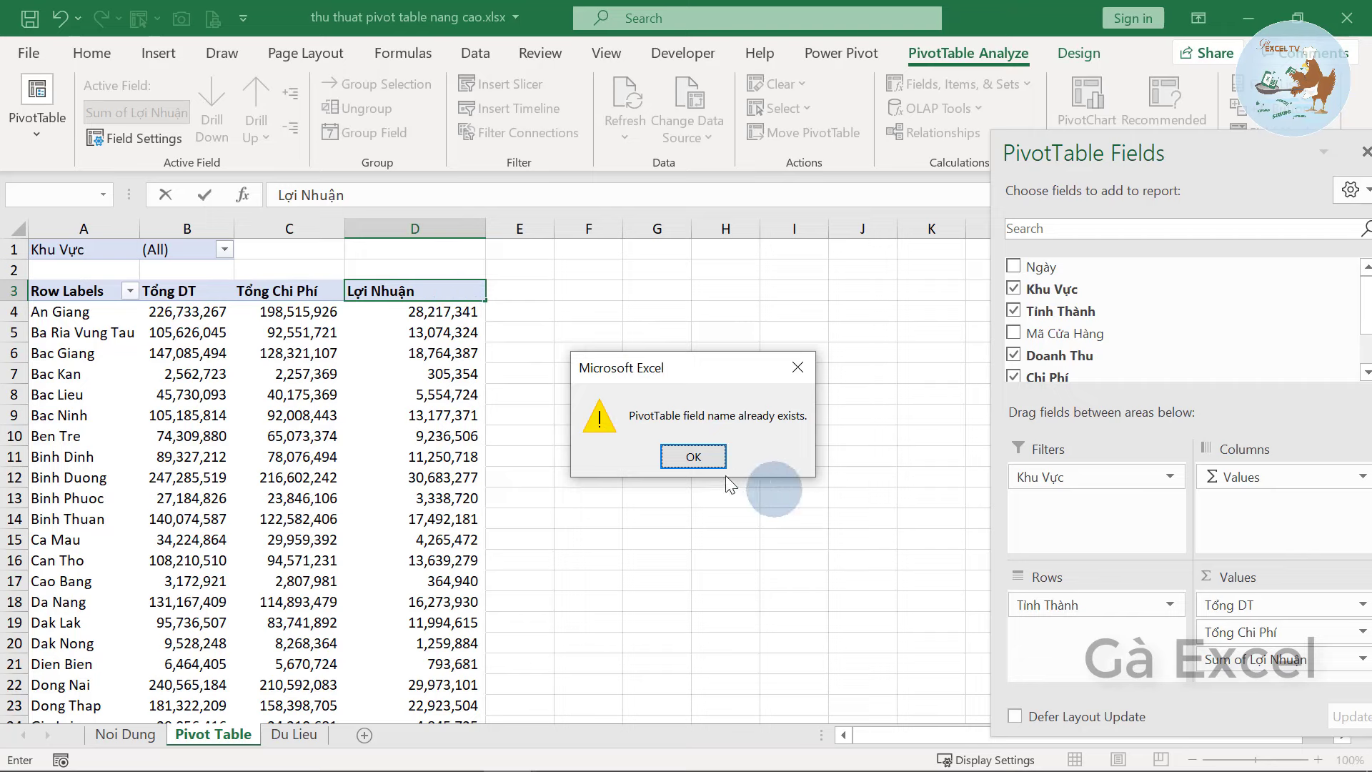
pyautogui.click(711, 458)
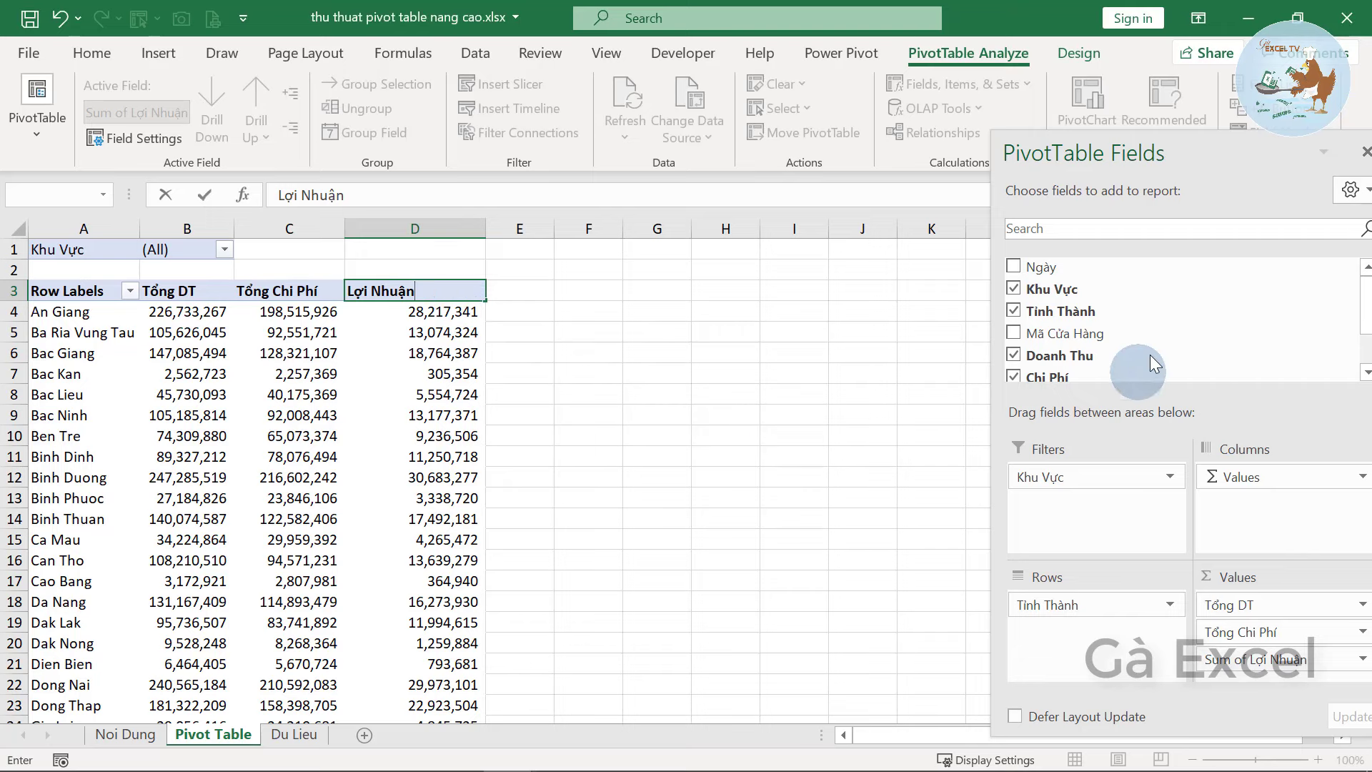
pyautogui.click(438, 313)
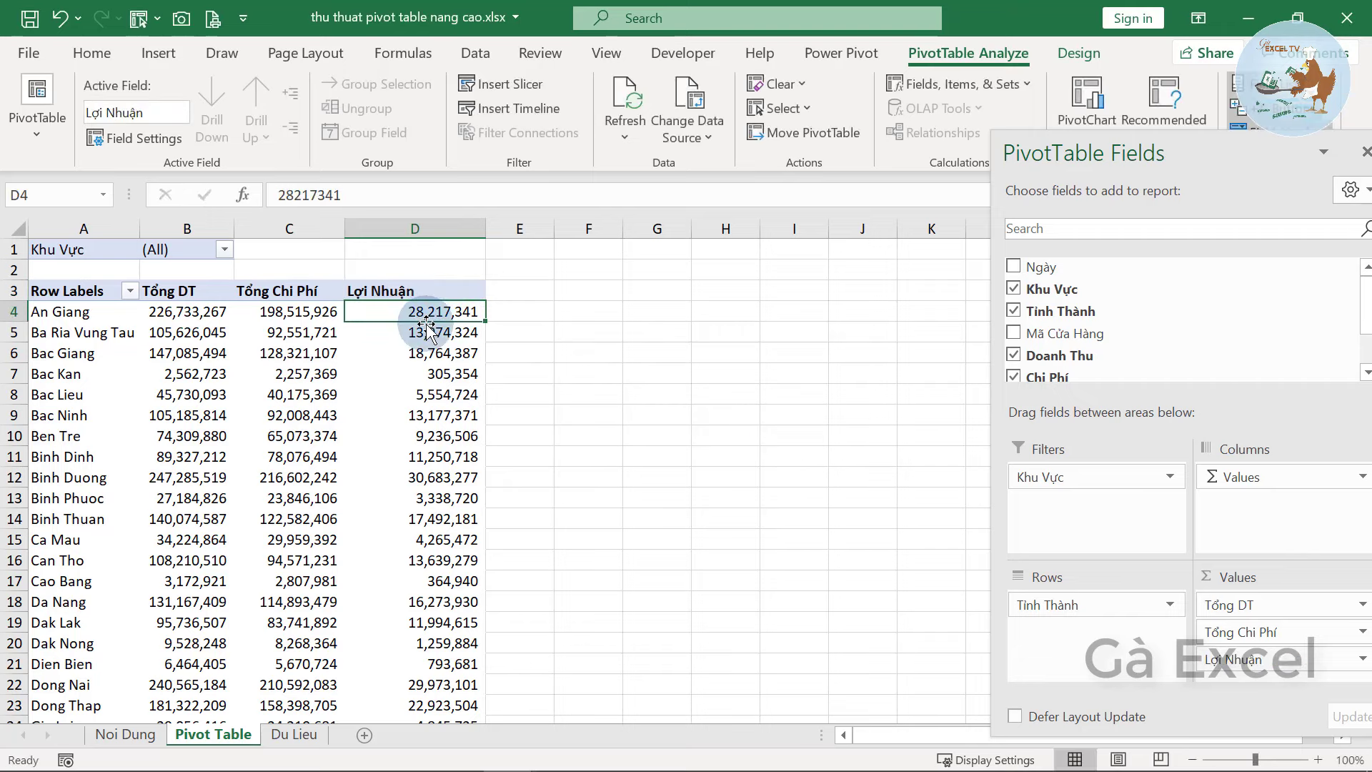
# Autofit column D to the profit values and check Bac Kan's 305,354
pyautogui.click(438, 280)
pyautogui.doubleClick(477, 228)
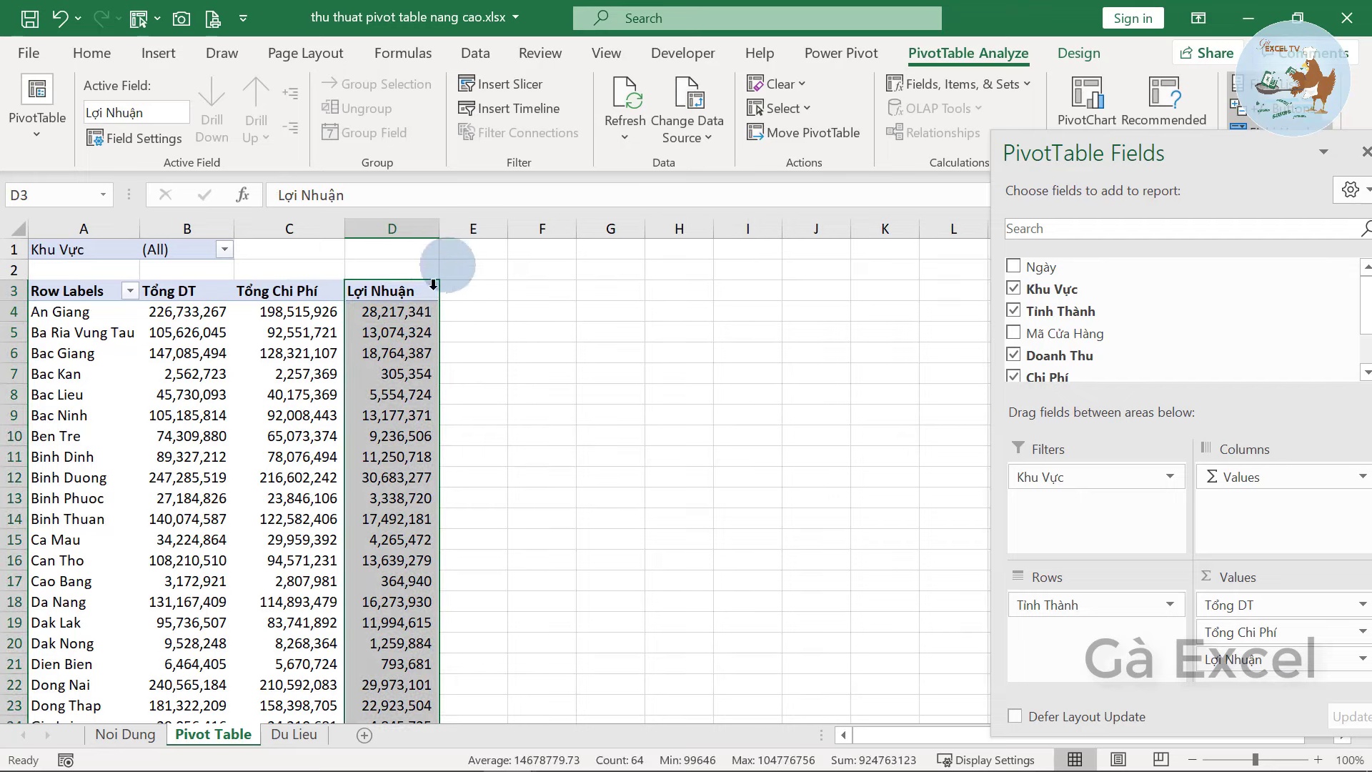
pyautogui.click(425, 333)
pyautogui.click(421, 312)
pyautogui.click(412, 374)
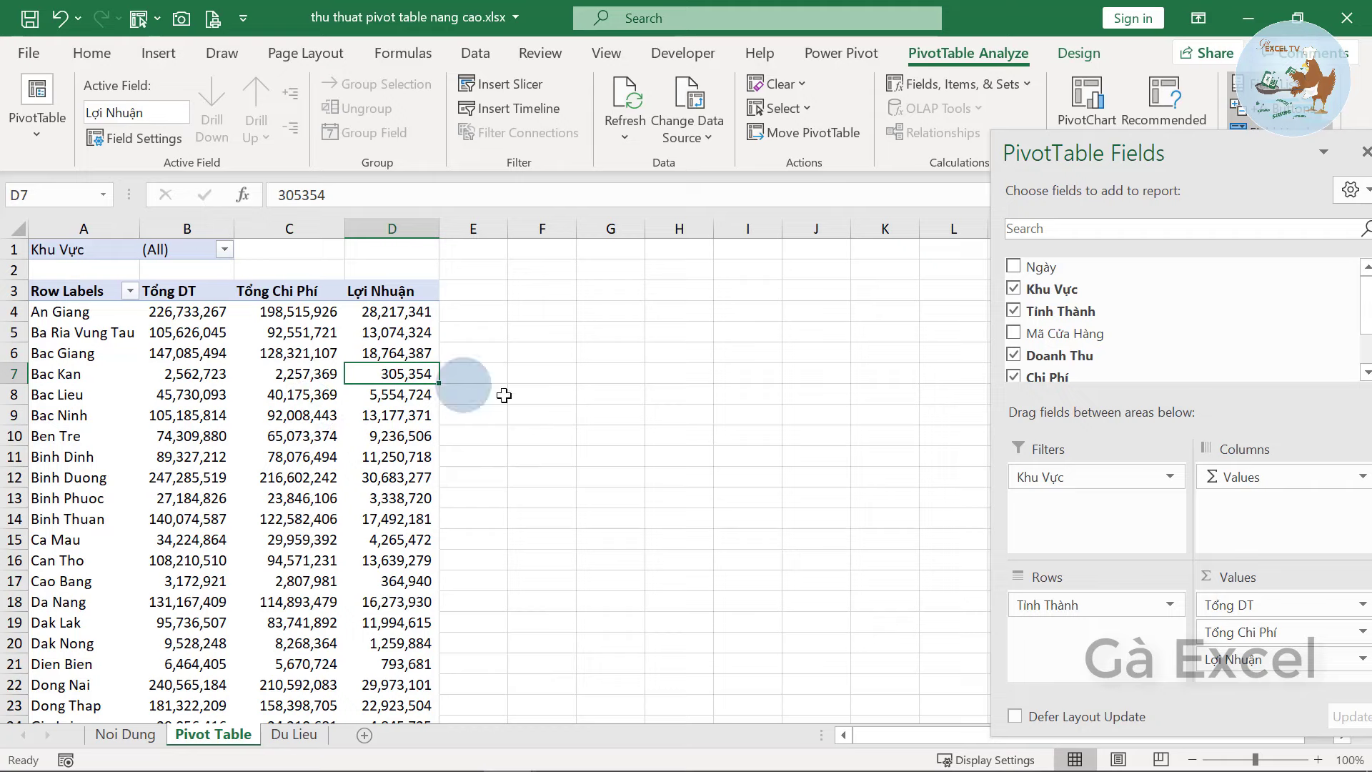
# Swap provinces for Khu Vực regions in Rows, widen column B, and check Central and North profits
pyautogui.moveTo(1041, 599); pyautogui.dragTo(929, 547)
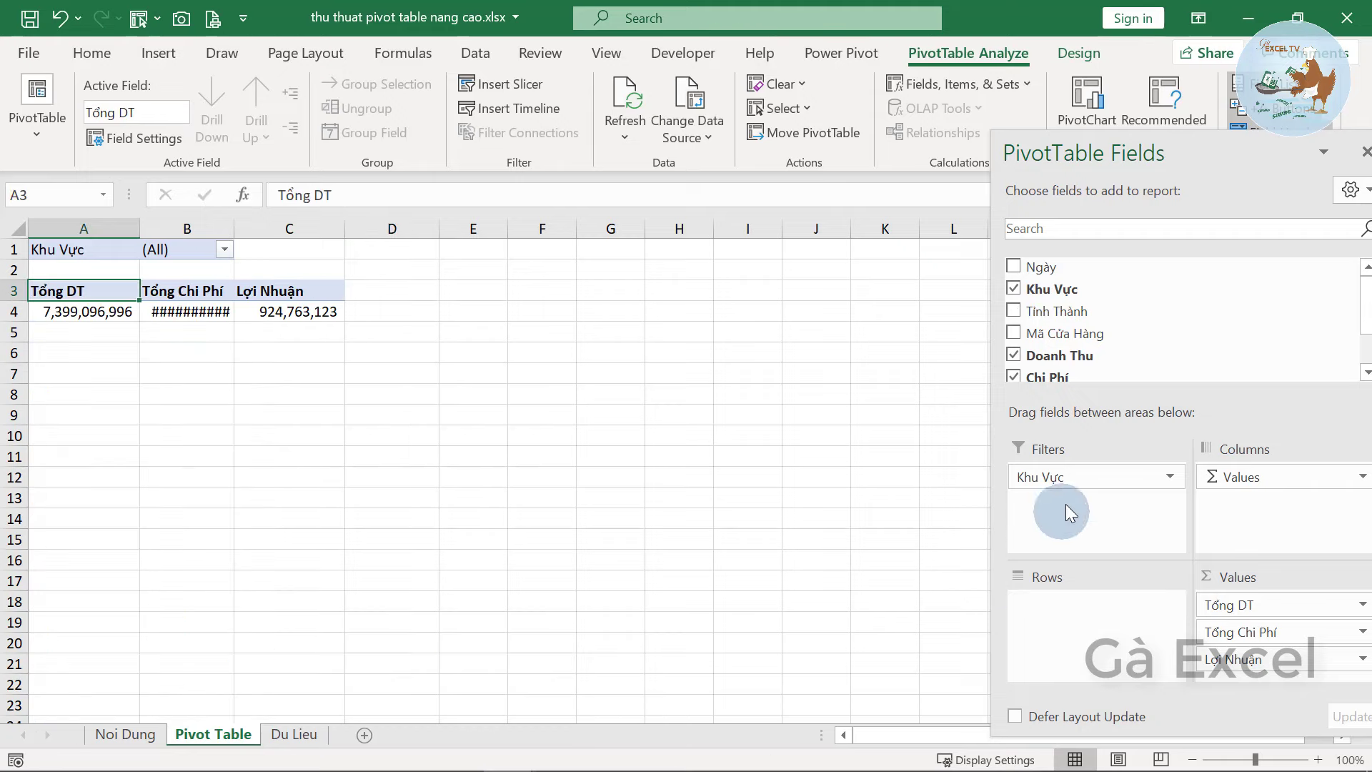
pyautogui.moveTo(1061, 479); pyautogui.dragTo(1057, 608)
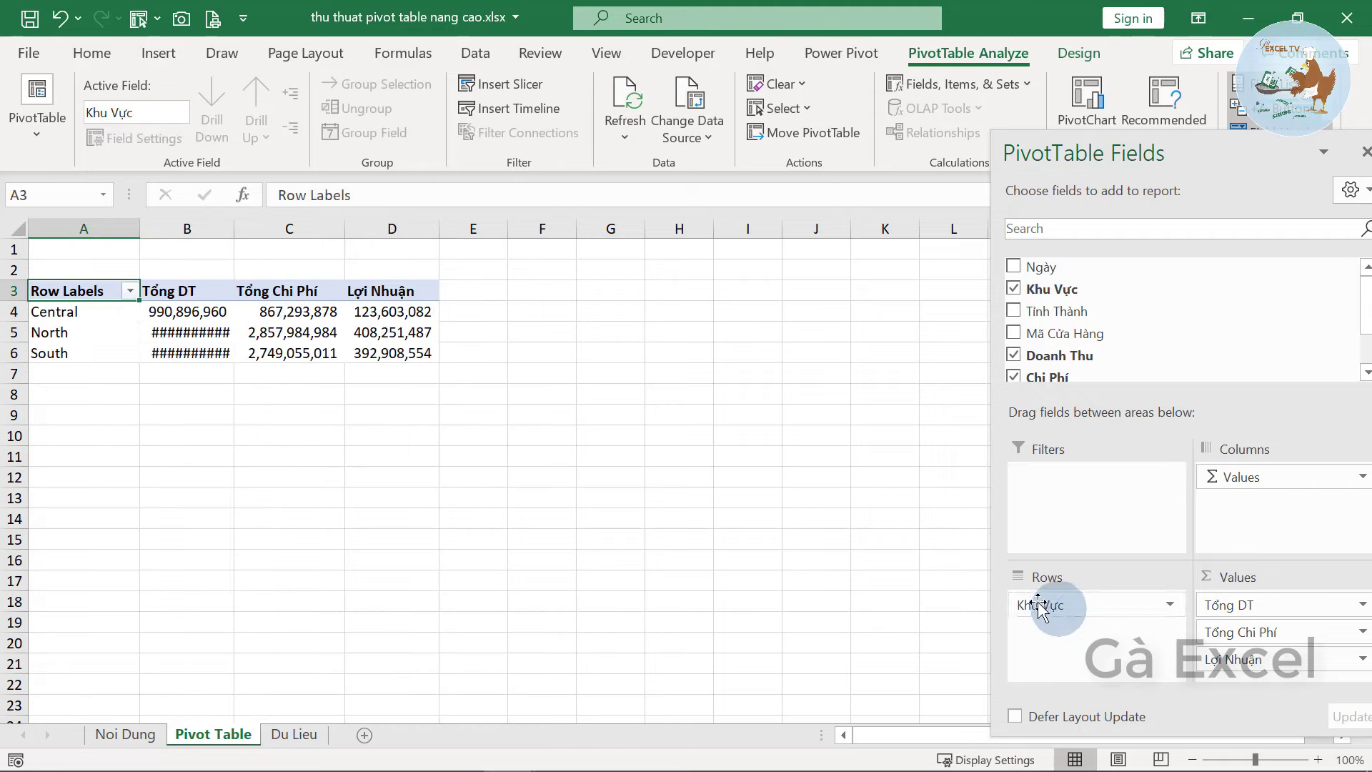
pyautogui.moveTo(234, 228); pyautogui.dragTo(252, 228)
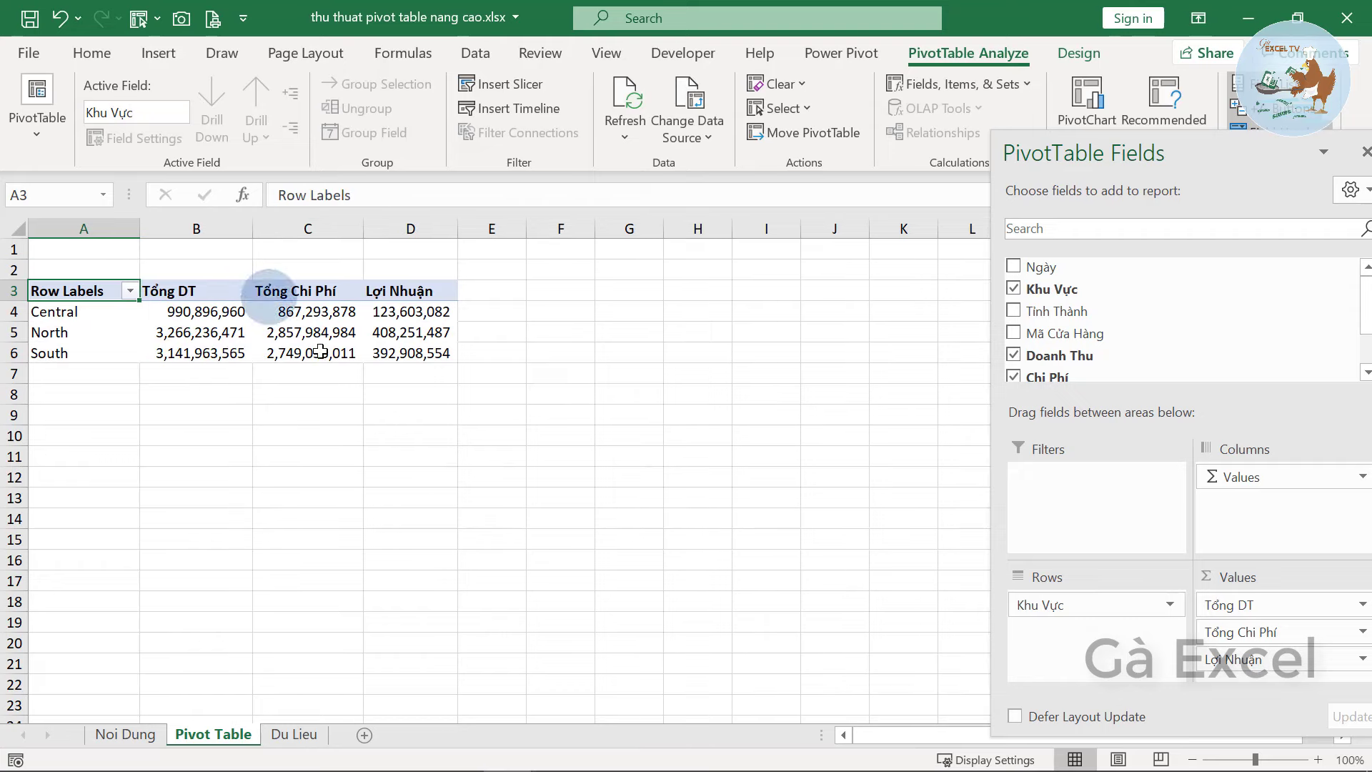
pyautogui.click(379, 312)
pyautogui.click(415, 333)
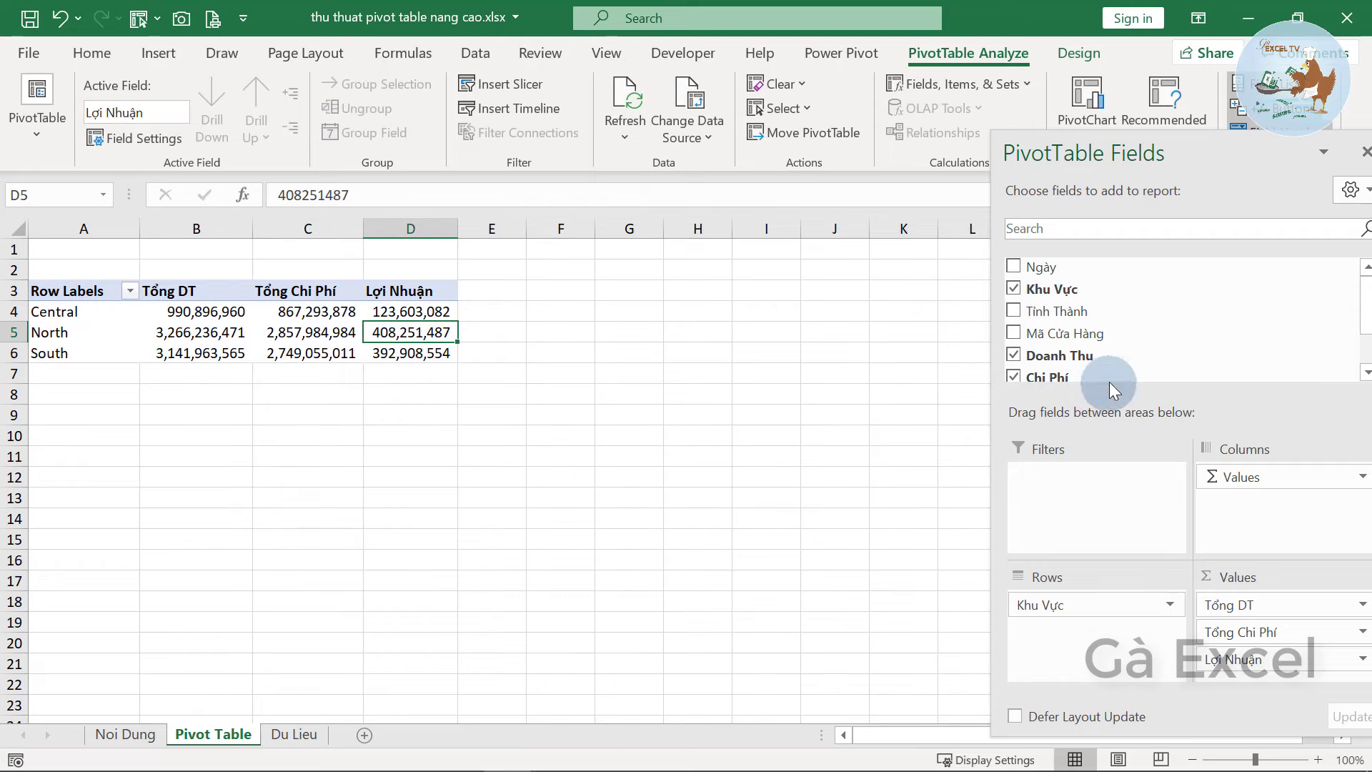
pyautogui.scroll(-3, 1149, 349)
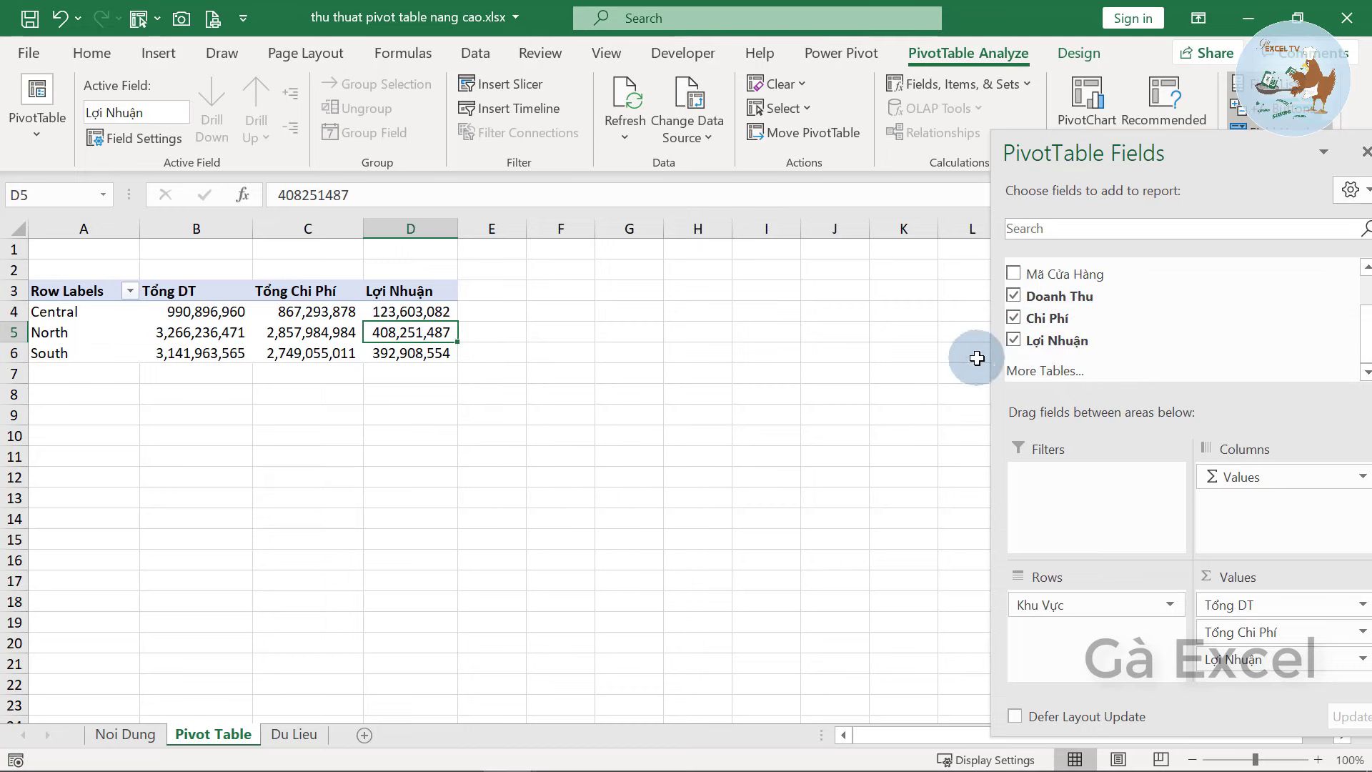
# Remove Khu Vực, review the grand totals, then put Khu Vực back into Rows
pyautogui.moveTo(1050, 604); pyautogui.dragTo(440, 486)
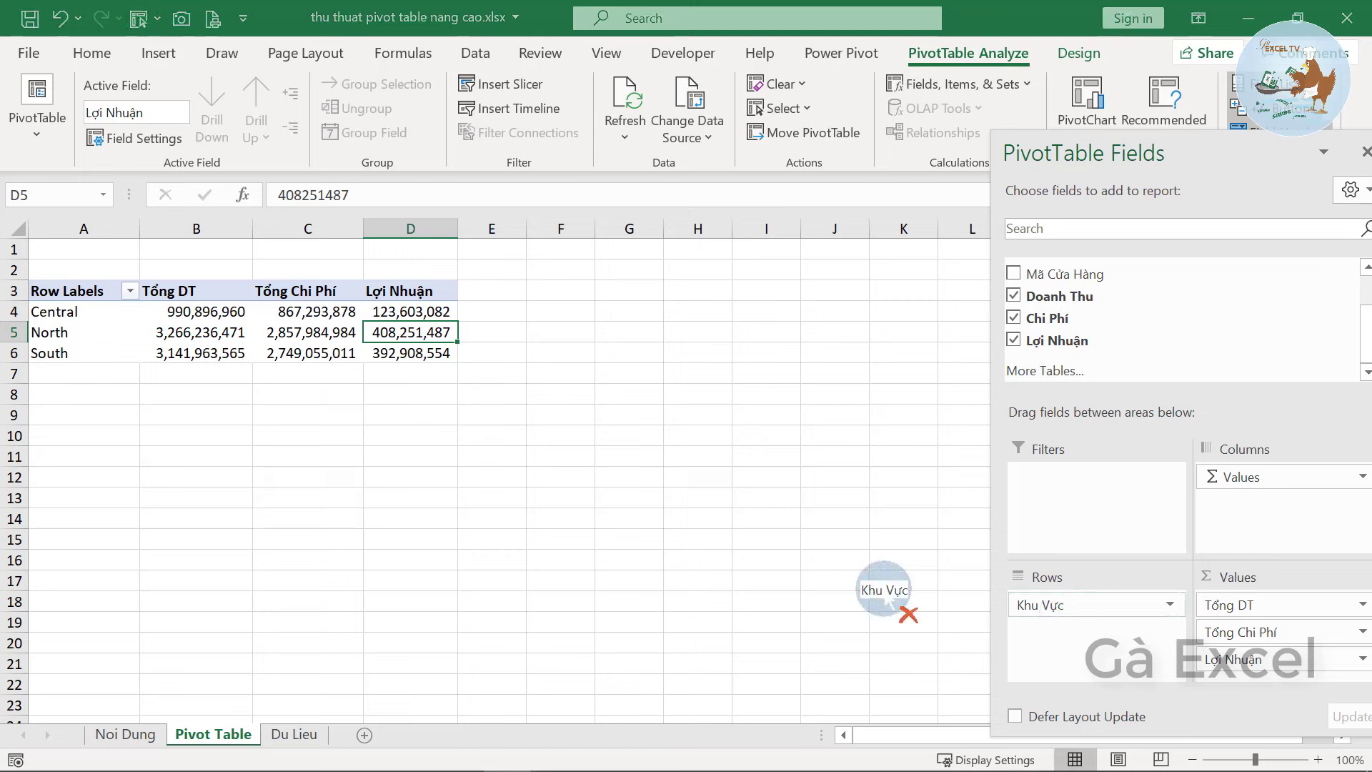
pyautogui.click(107, 312)
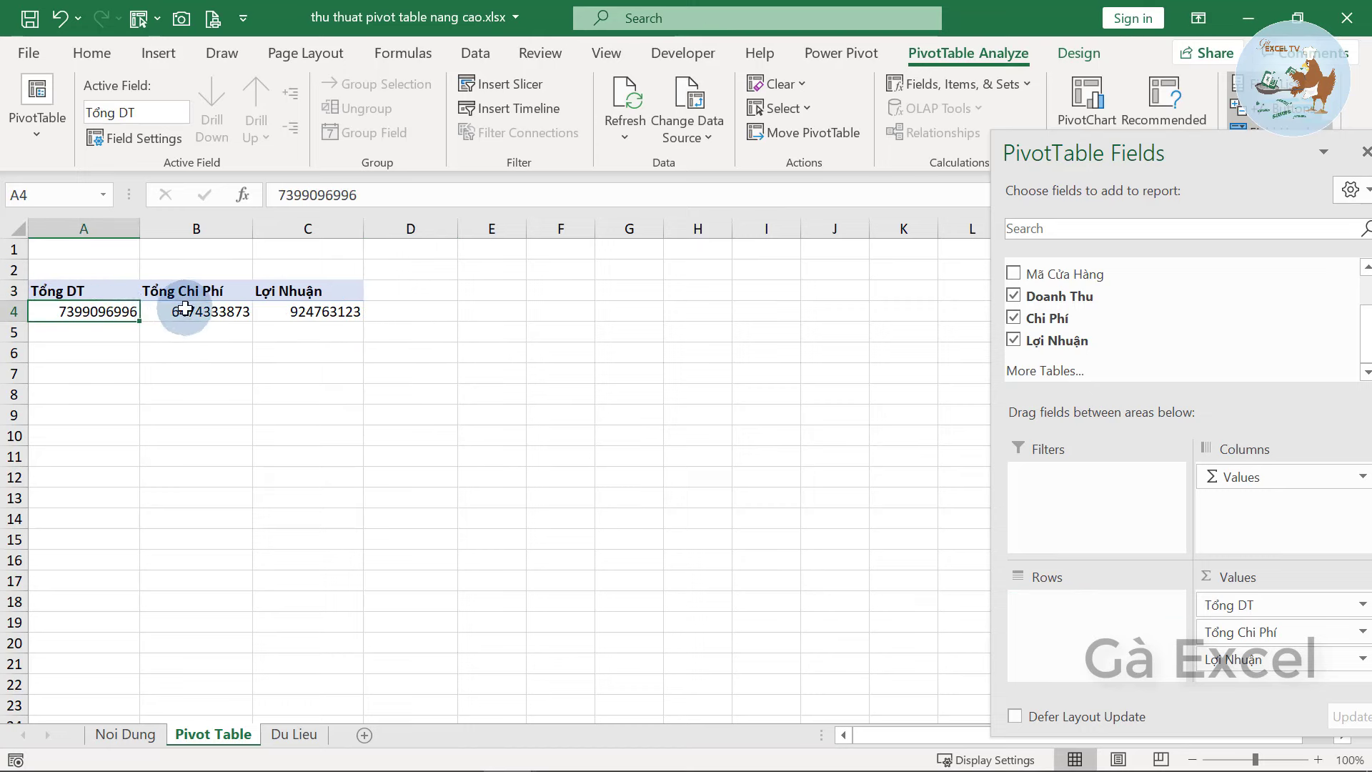
pyautogui.click(187, 312)
pyautogui.click(310, 313)
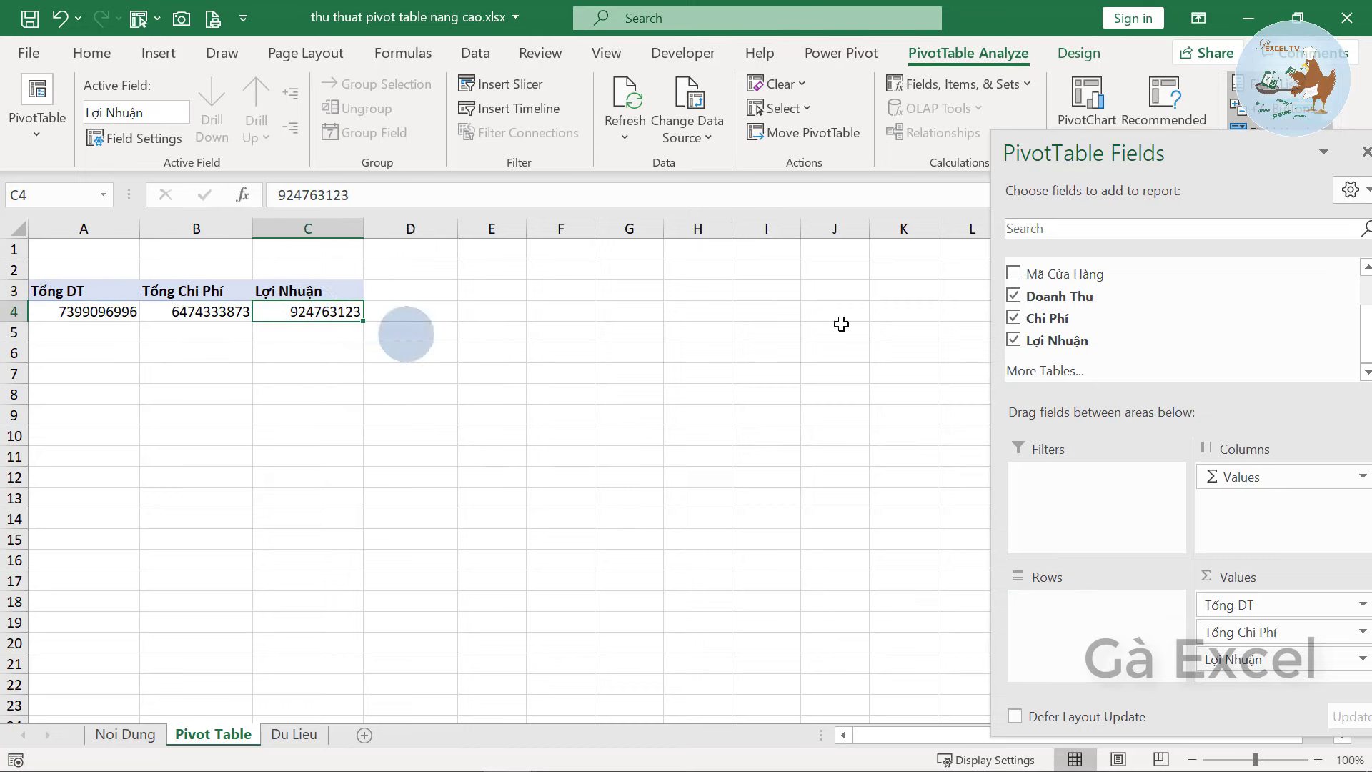
pyautogui.scroll(3, 1116, 300)
pyautogui.moveTo(1094, 293)
pyautogui.mouseDown()
pyautogui.moveTo(1108, 618)
pyautogui.moveTo(1022, 604)
pyautogui.mouseUp()
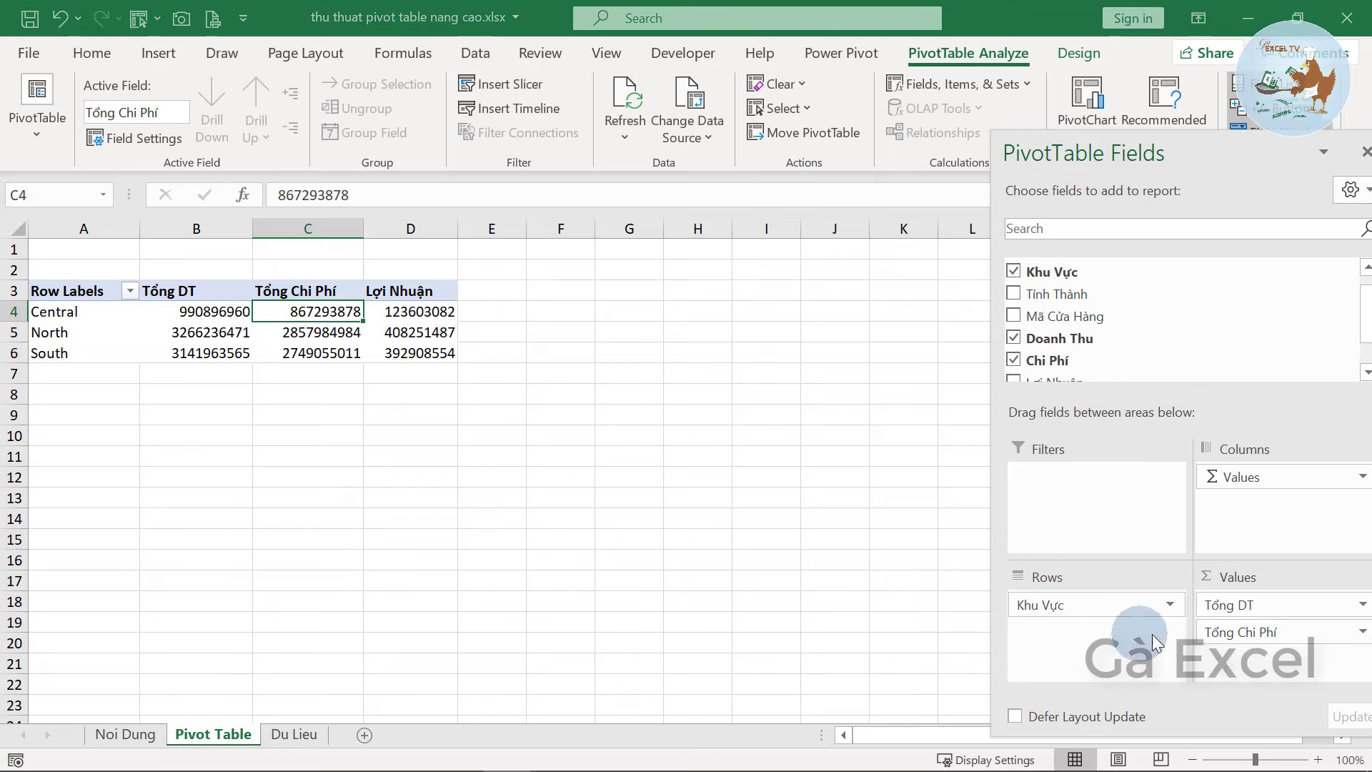
# Remove Lợi Nhuận and Khu Vực and list provinces as pivot rows again
pyautogui.moveTo(1244, 659); pyautogui.dragTo(773, 627)
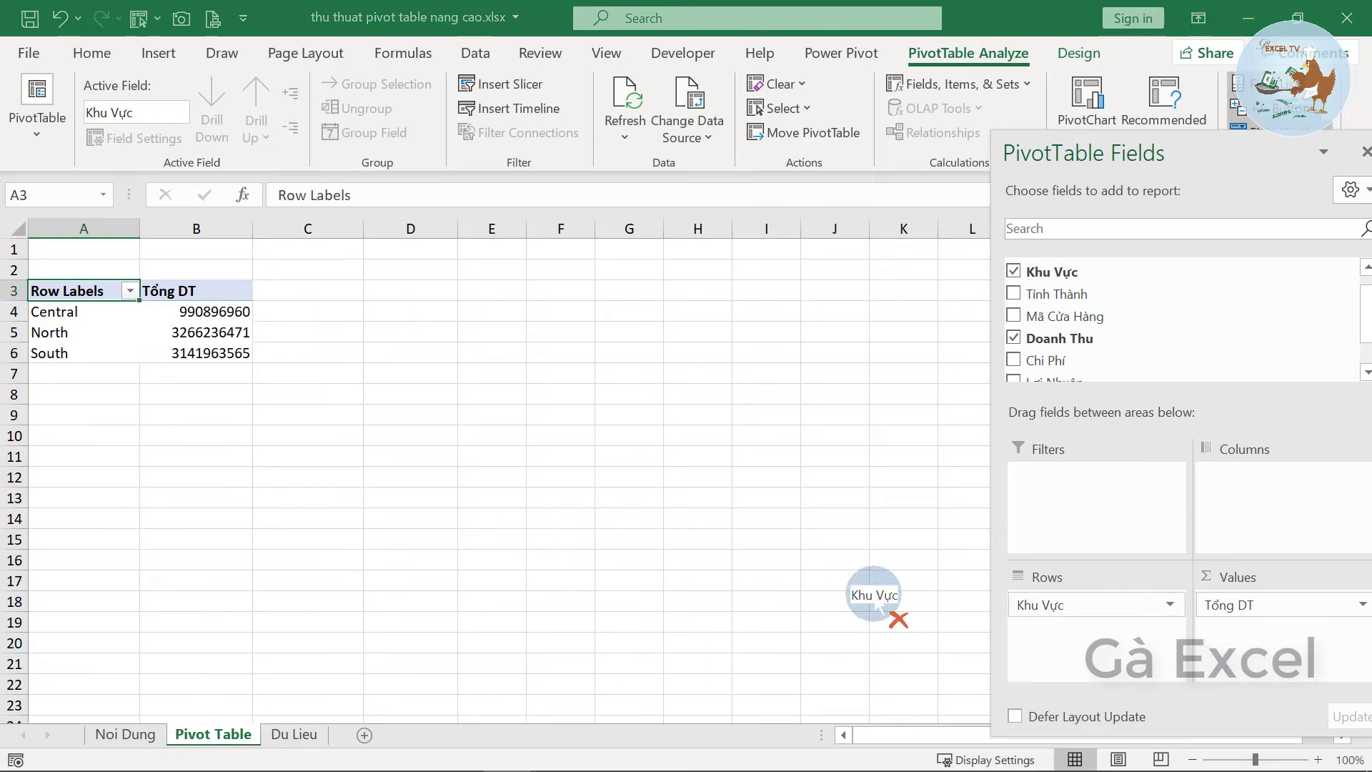
pyautogui.moveTo(1086, 604); pyautogui.dragTo(893, 615)
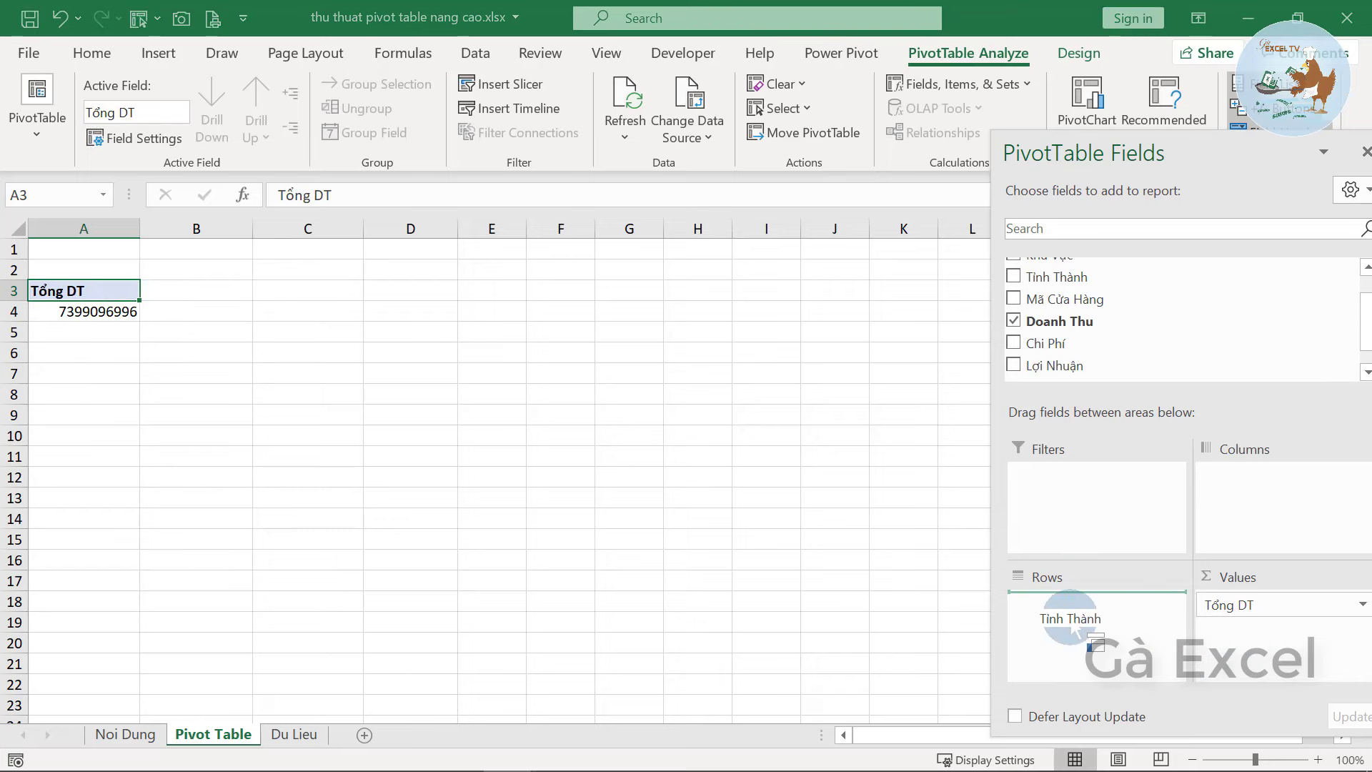
pyautogui.moveTo(1056, 293); pyautogui.dragTo(1071, 618)
pyautogui.click(198, 394)
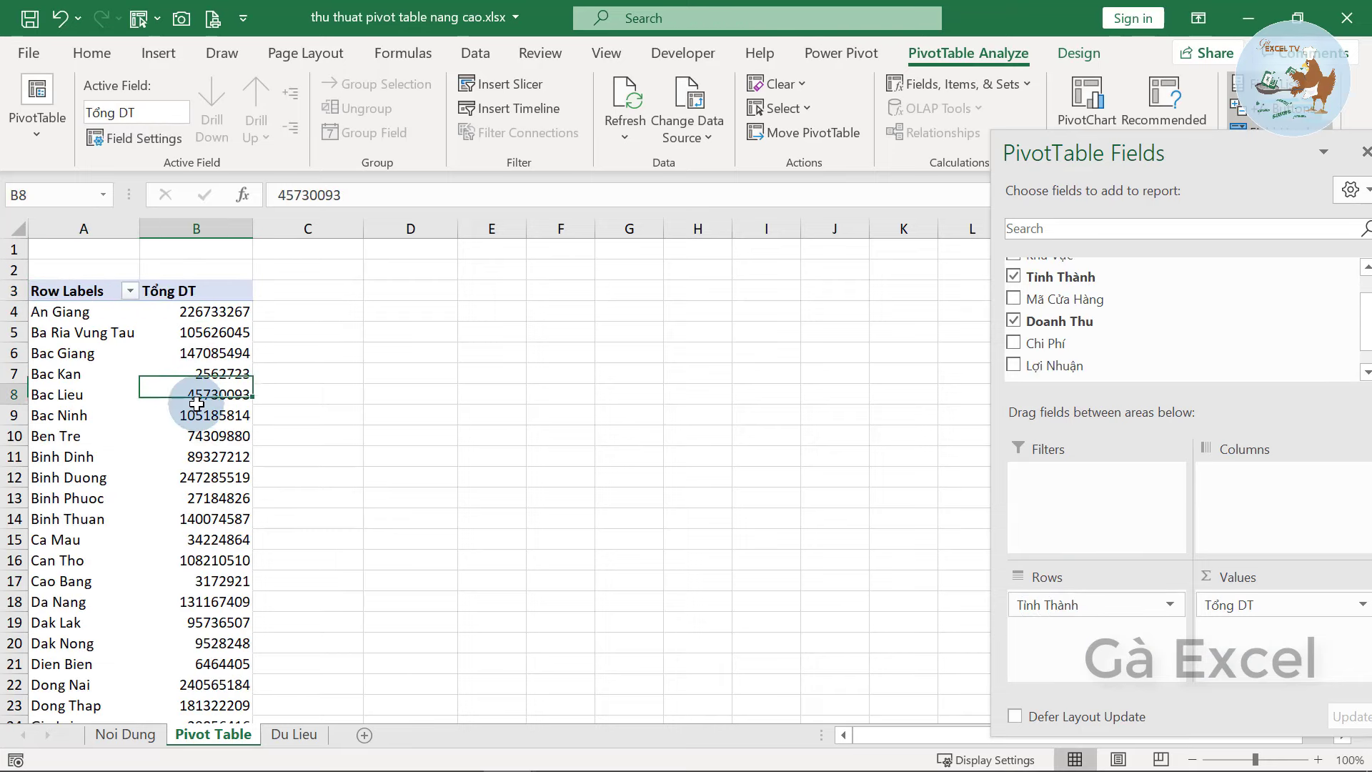
pyautogui.click(66, 371)
# Format Tổng DT as Number with 0 decimals and 1000 separator, e.g. Bac Kan 2,562,723
pyautogui.rightClick(194, 342)
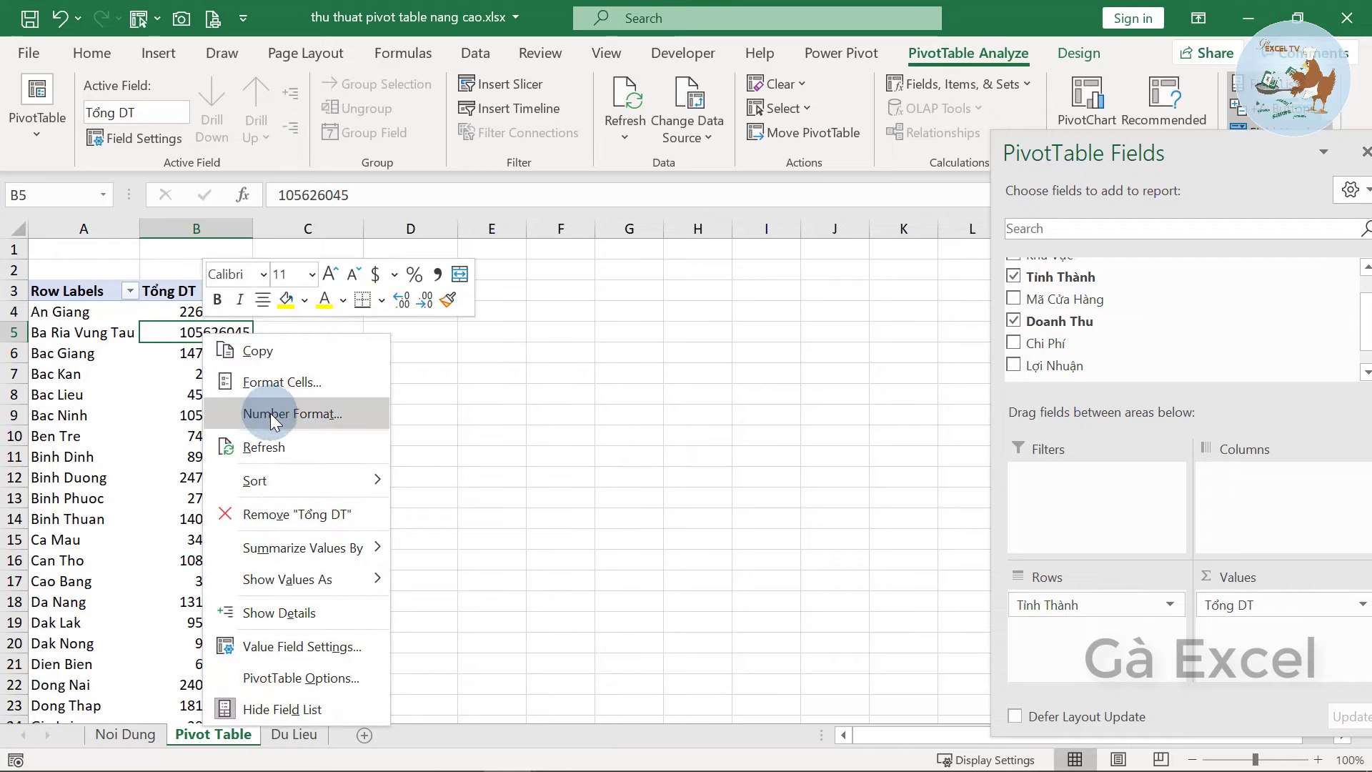
pyautogui.click(270, 413)
pyautogui.click(50, 256)
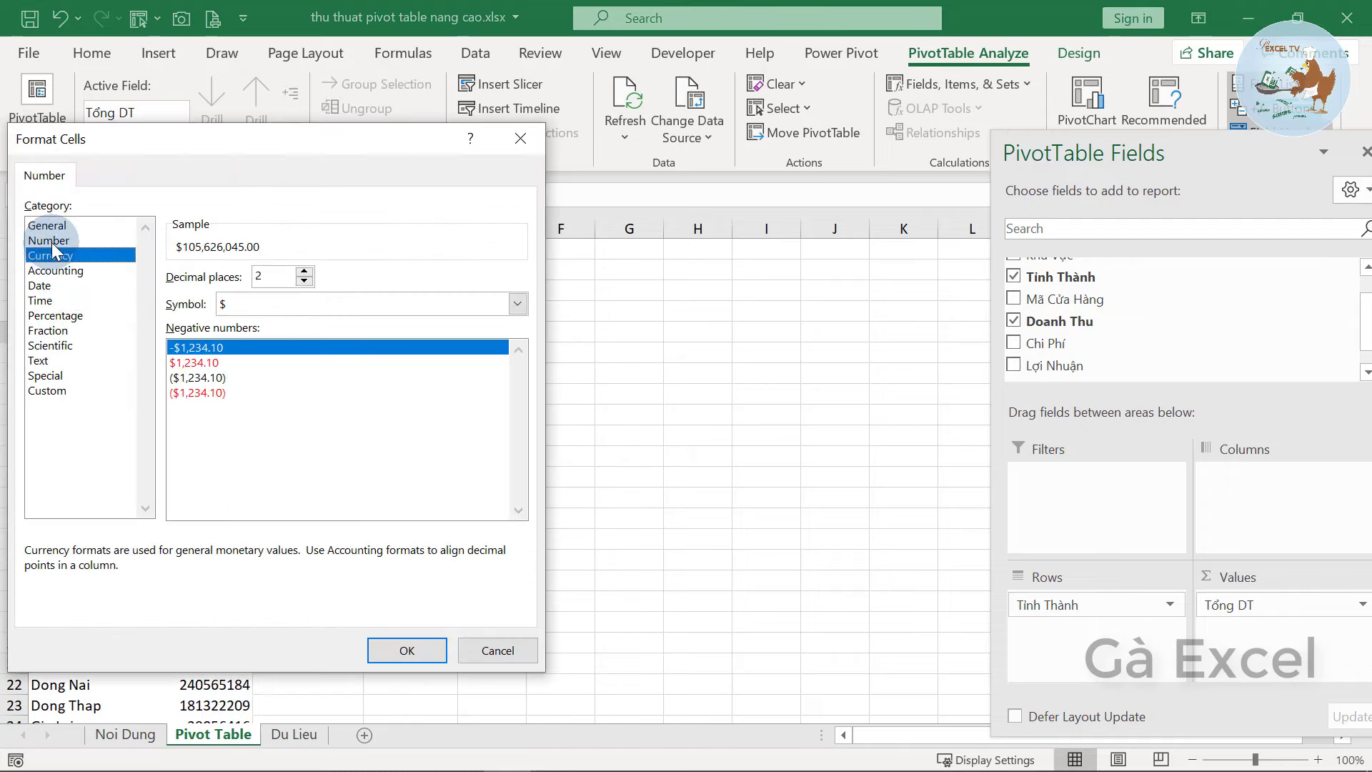
pyautogui.click(48, 241)
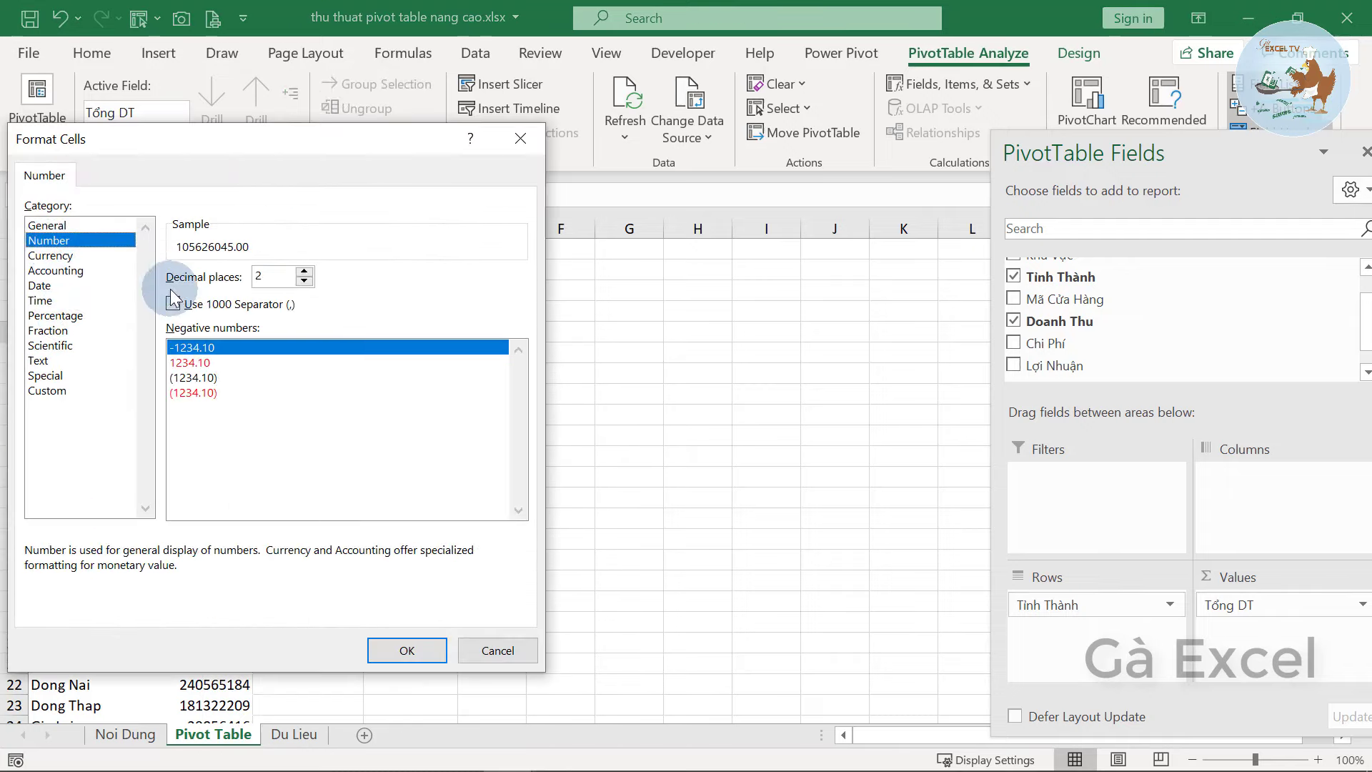
pyautogui.click(305, 280)
pyautogui.click(304, 280)
pyautogui.click(427, 648)
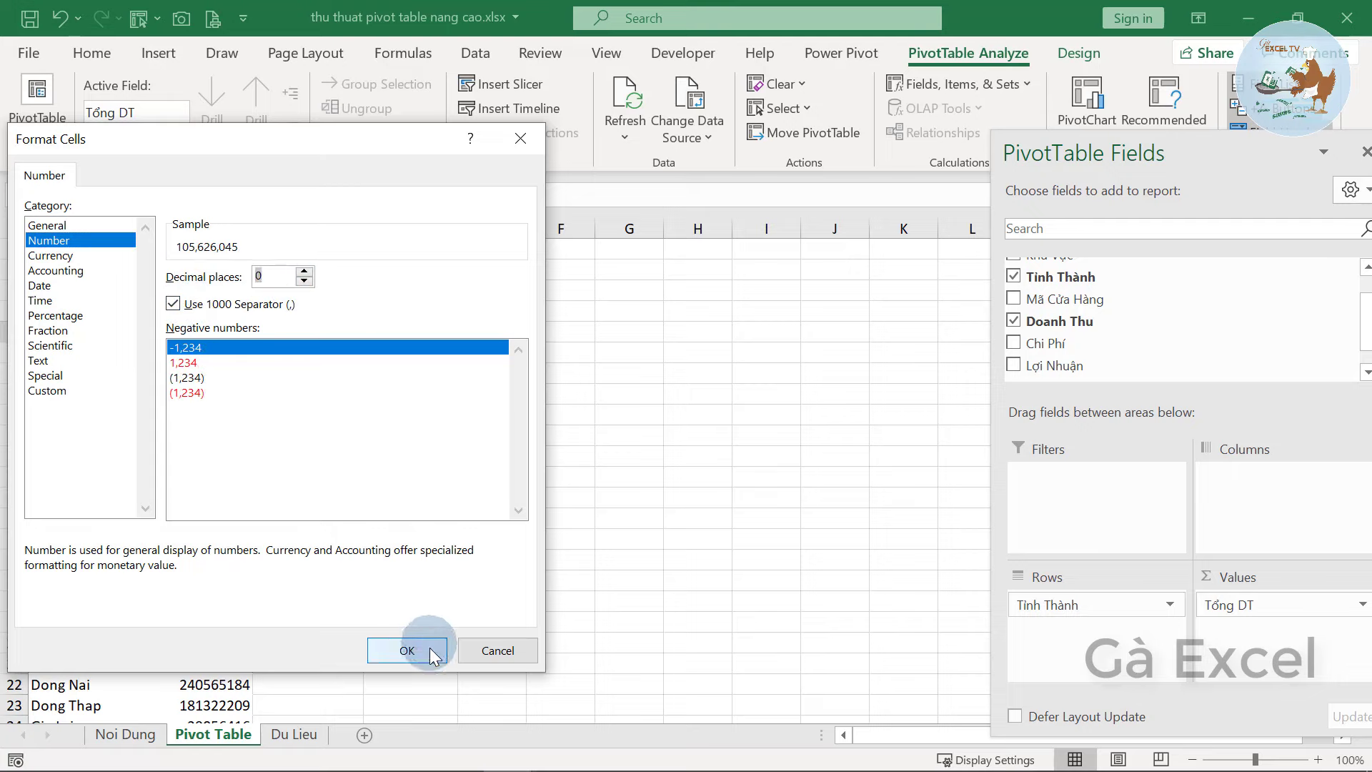
pyautogui.click(211, 416)
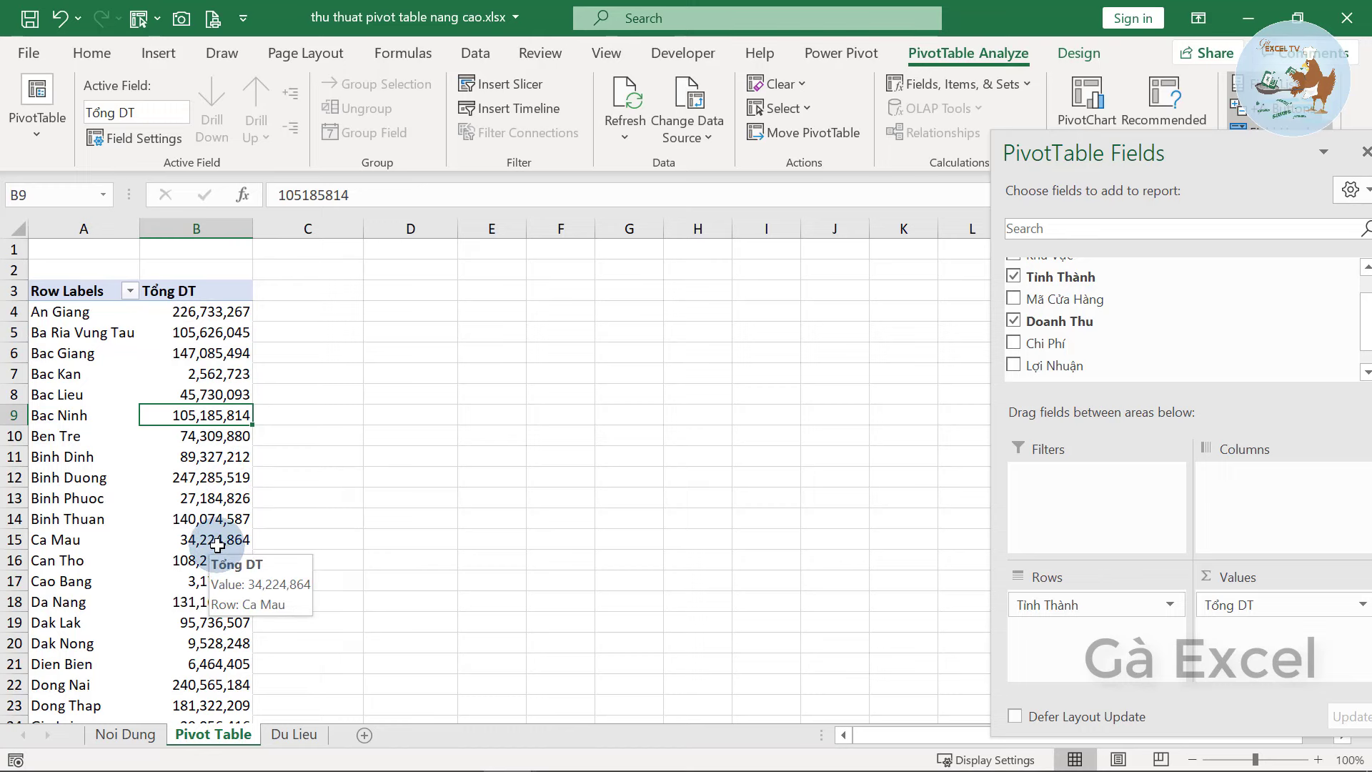
pyautogui.click(193, 374)
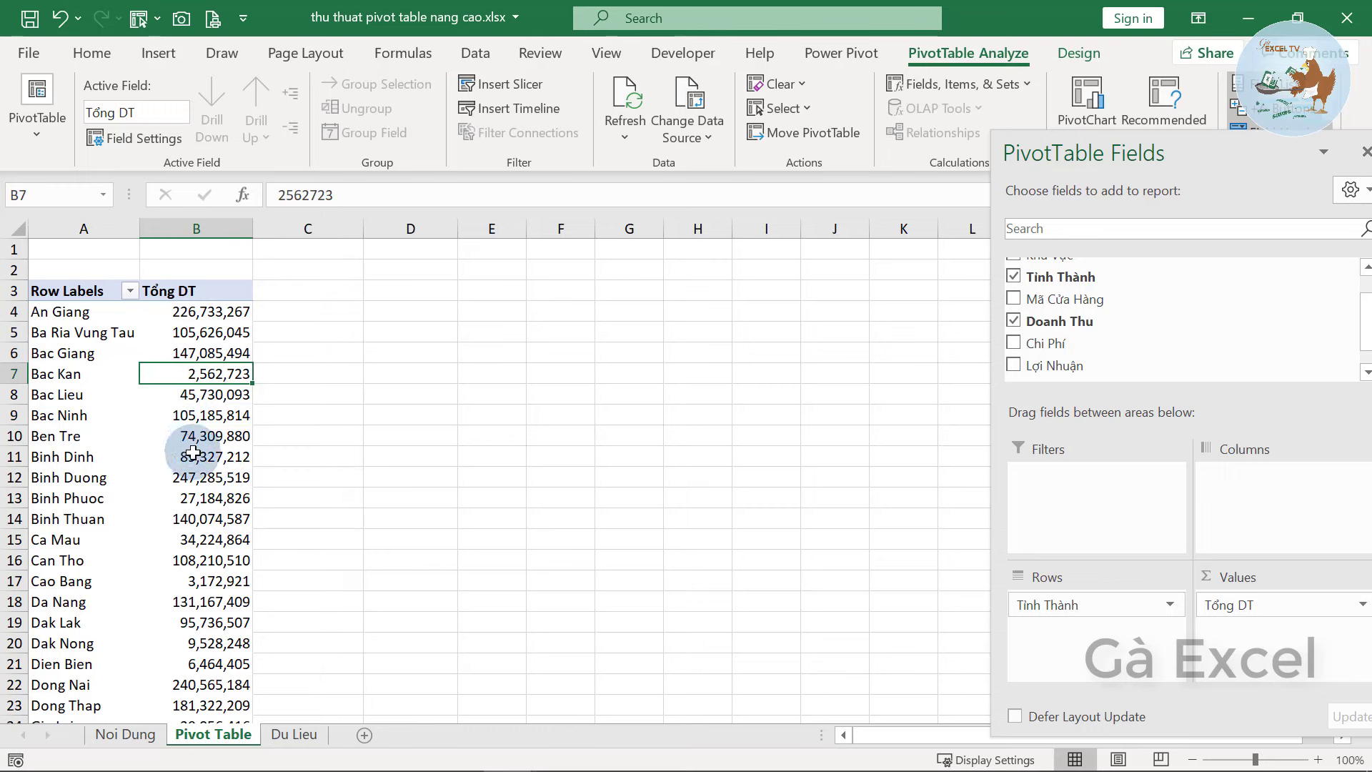
pyautogui.scroll(2, 1057, 336)
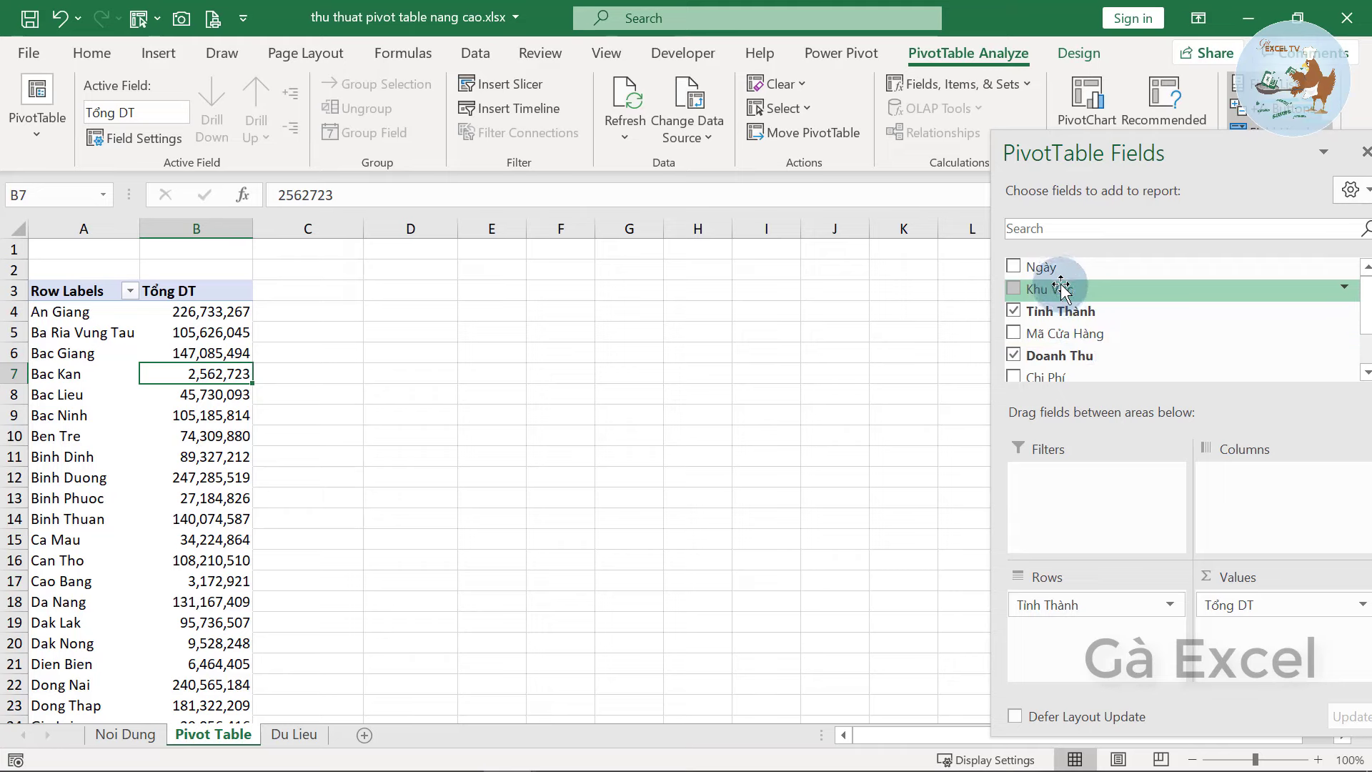
# Add Ngày to Columns and check which months the Du Lieu date column contains
pyautogui.moveTo(1041, 267); pyautogui.dragTo(1254, 497)
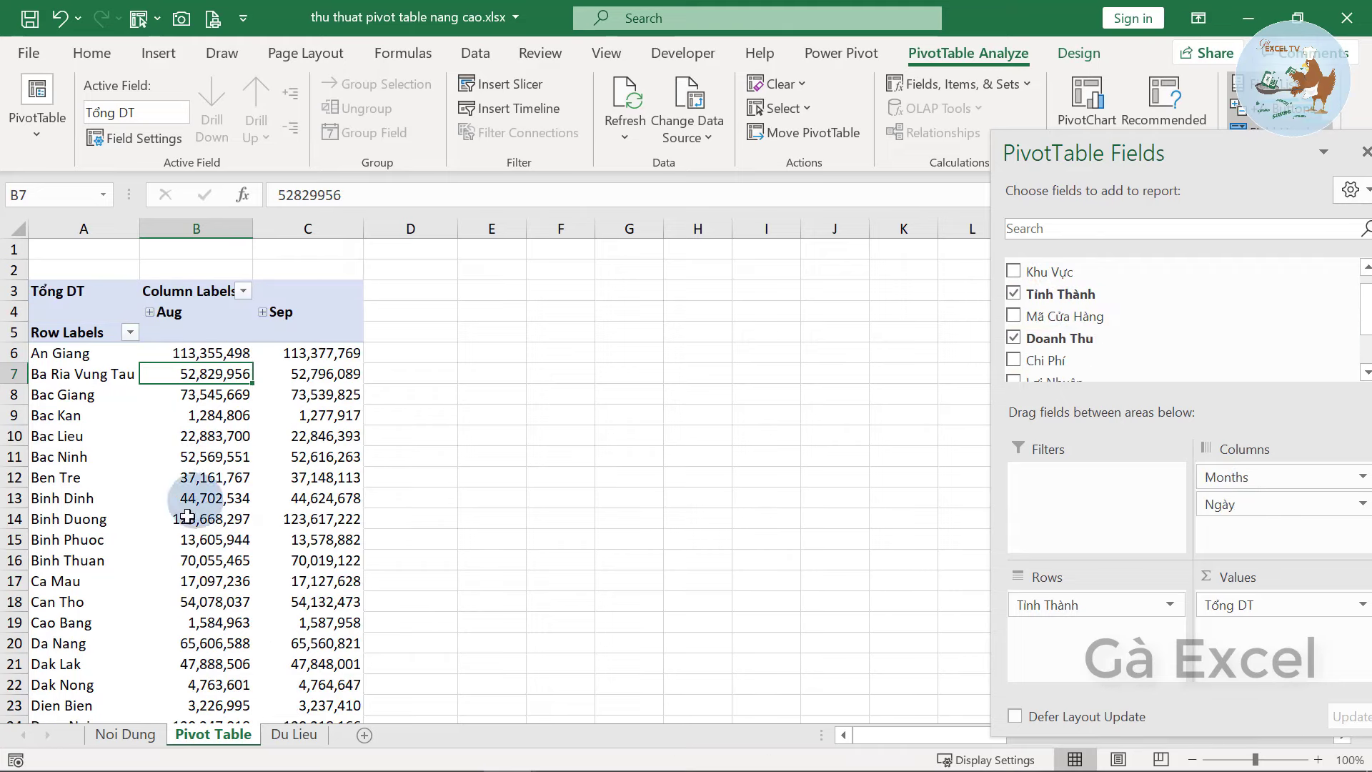
pyautogui.click(295, 733)
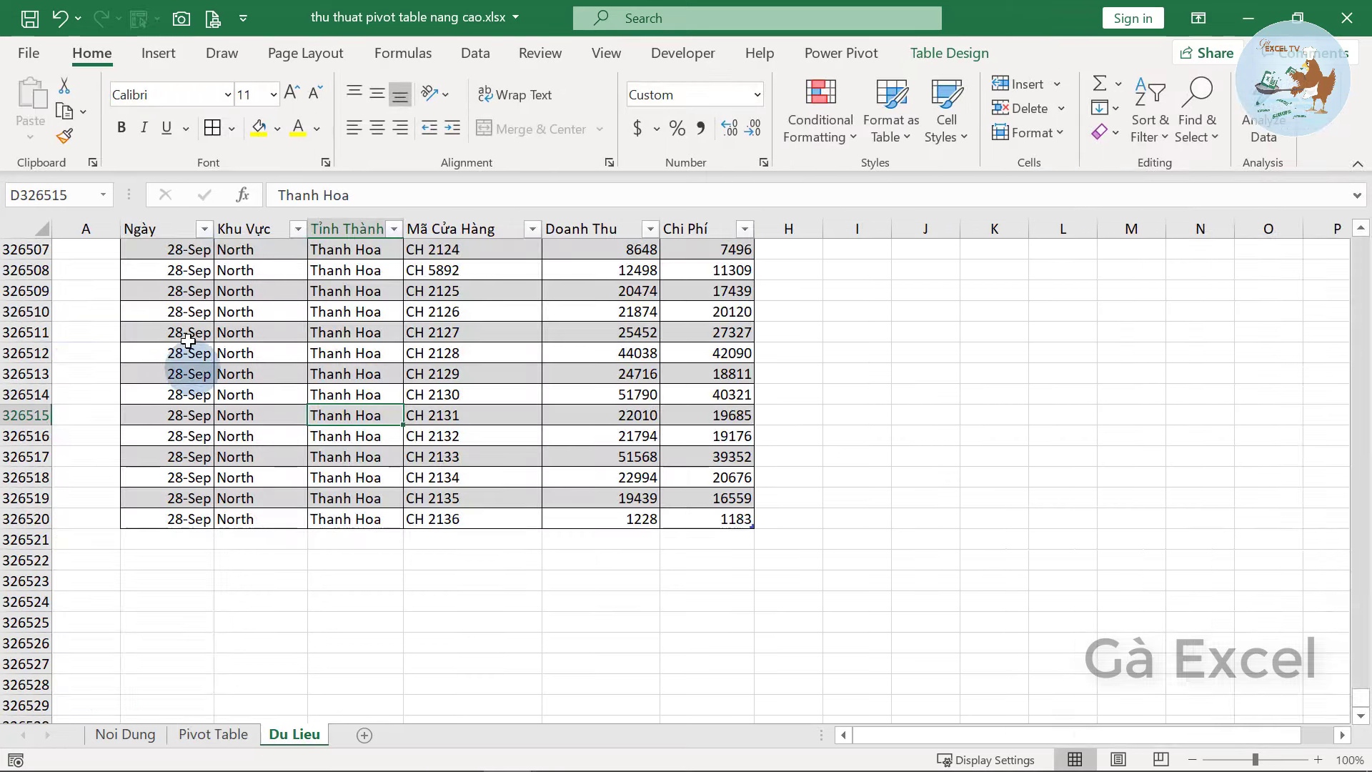
pyautogui.click(205, 230)
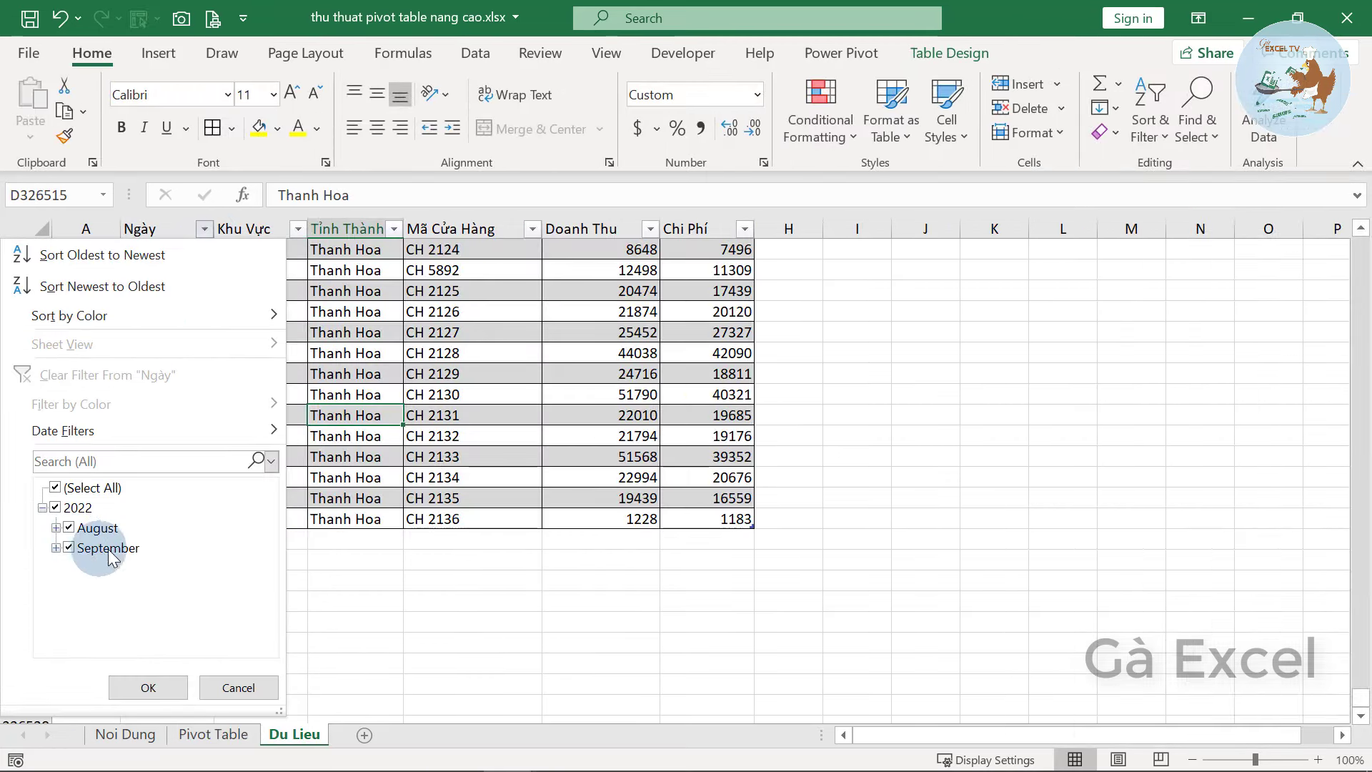
pyautogui.click(229, 686)
pyautogui.click(212, 733)
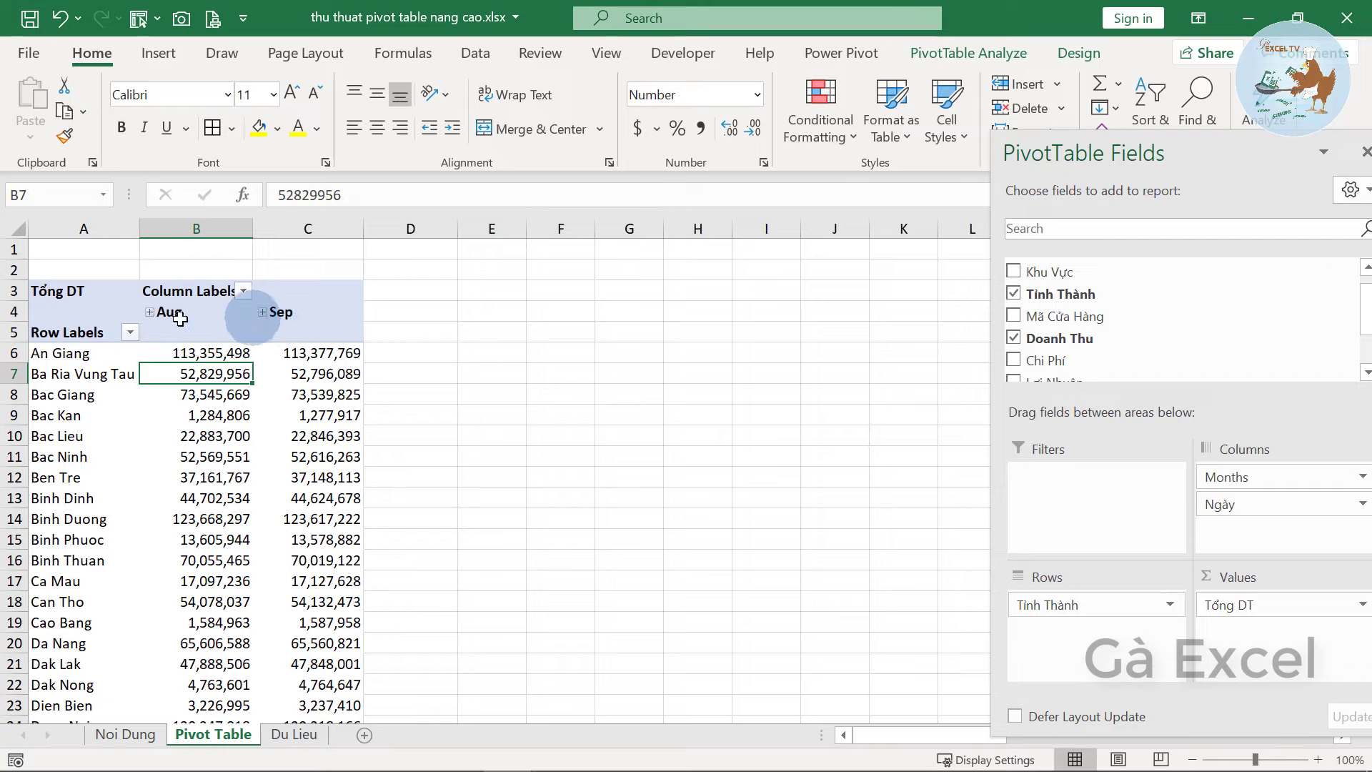
# Remove Ngày from Columns, leaving separate Aug and Sep month columns per province
pyautogui.click(149, 312)
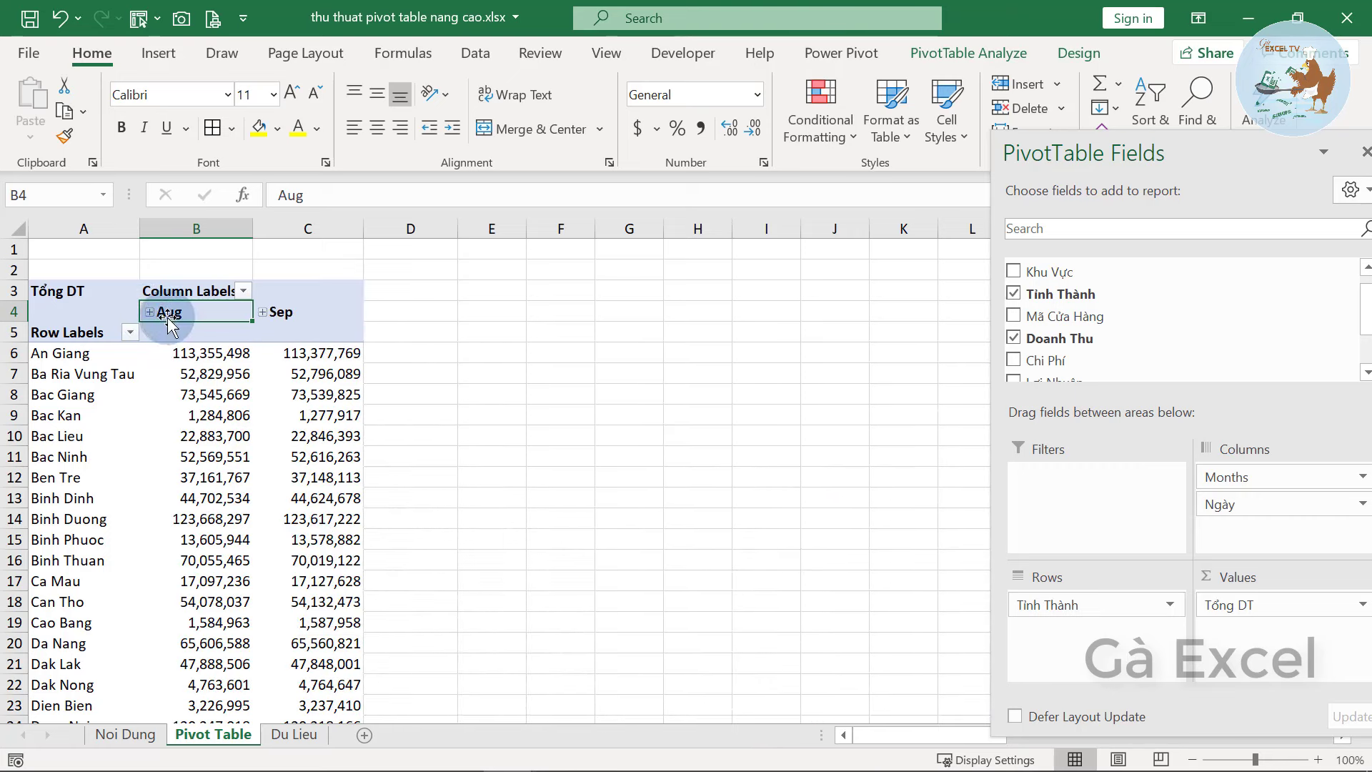
pyautogui.click(290, 734)
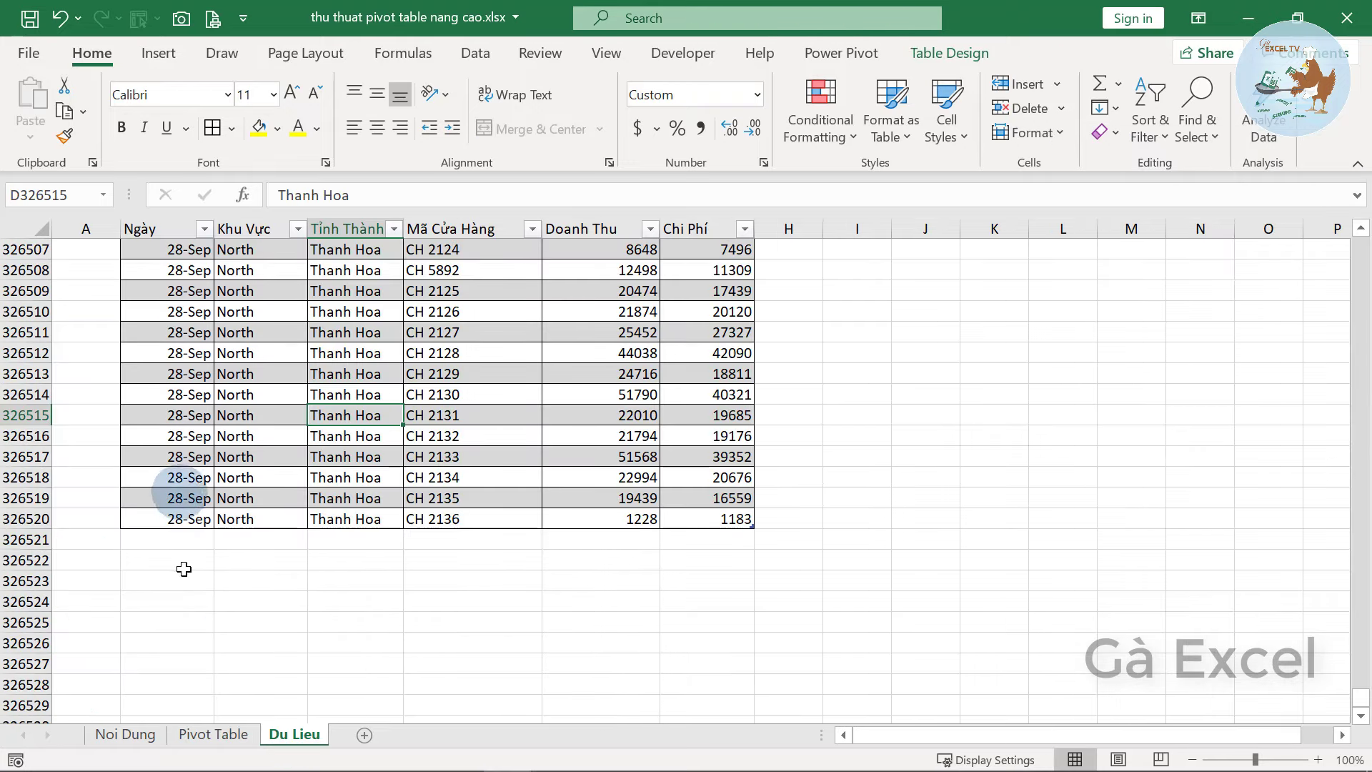
pyautogui.click(208, 734)
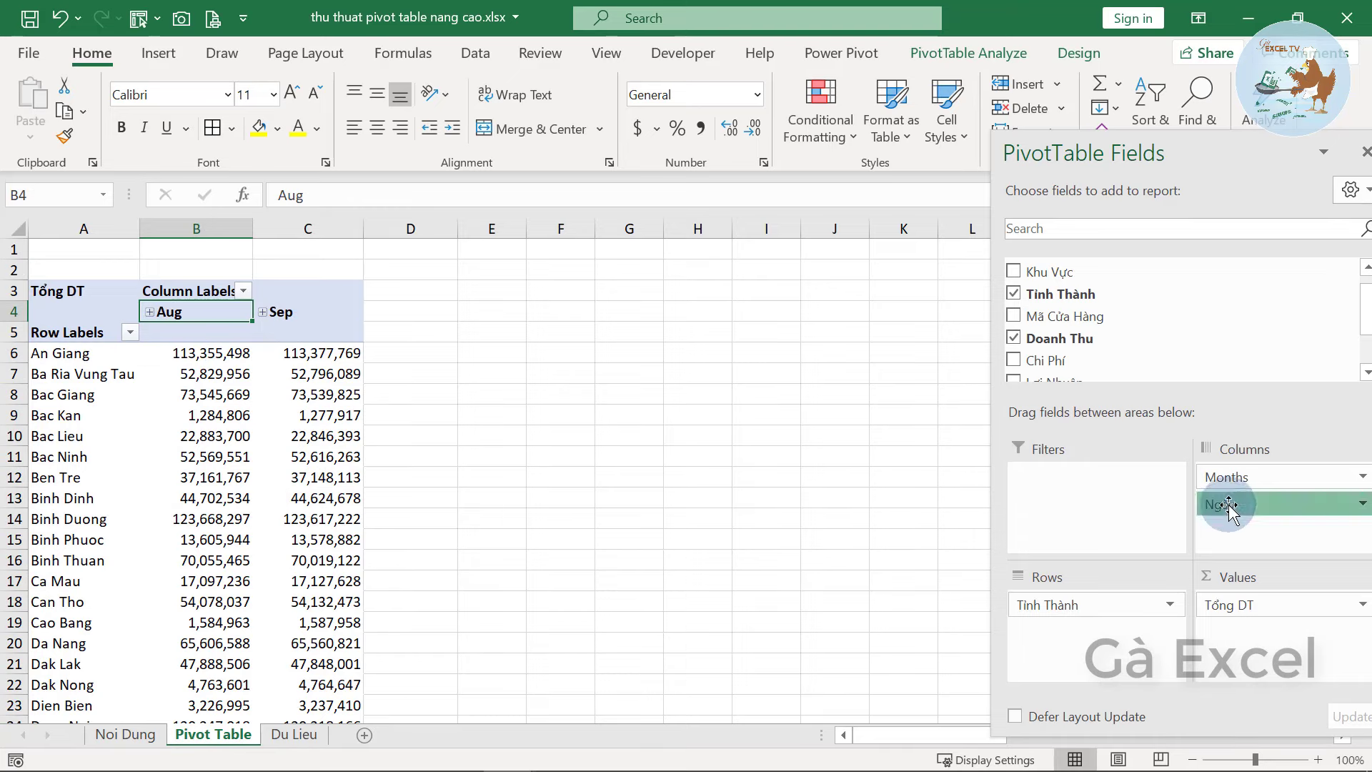
pyautogui.moveTo(1223, 509); pyautogui.dragTo(790, 481)
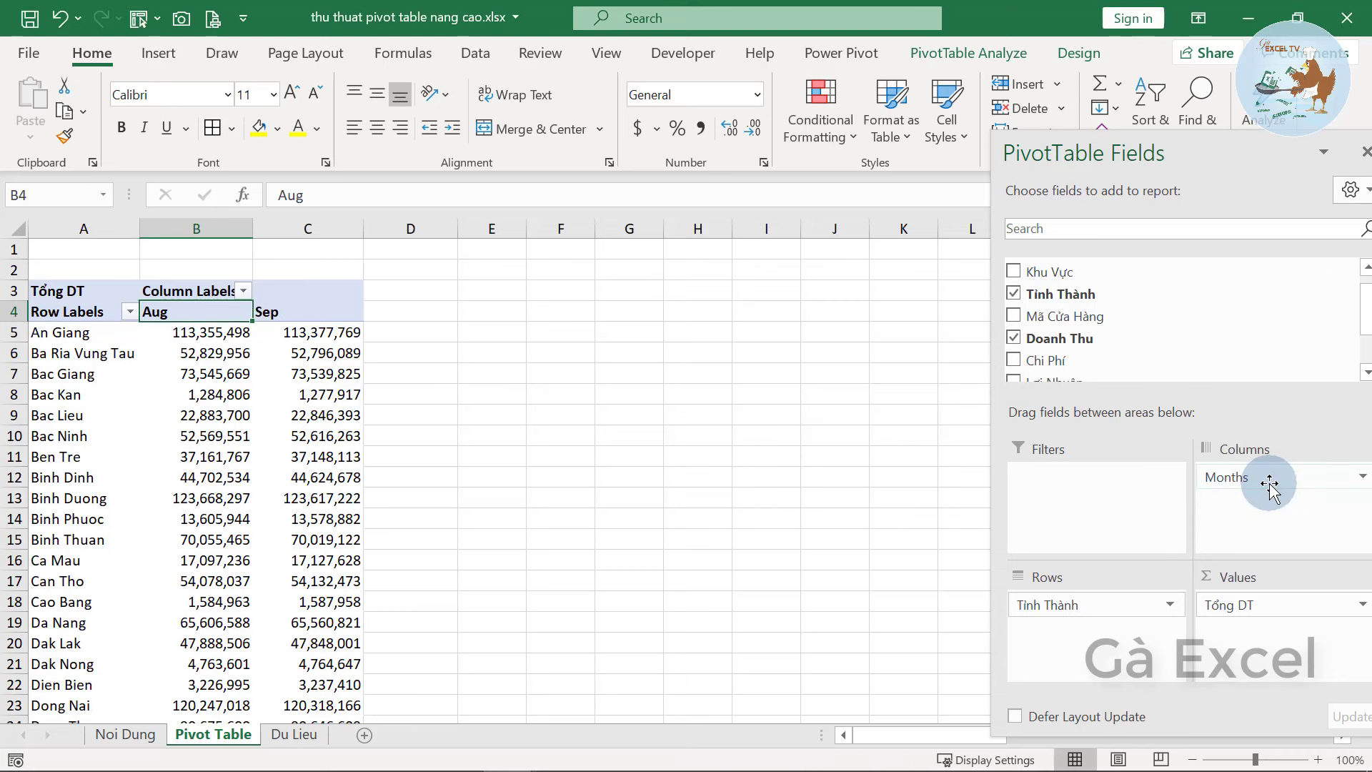
pyautogui.click(274, 314)
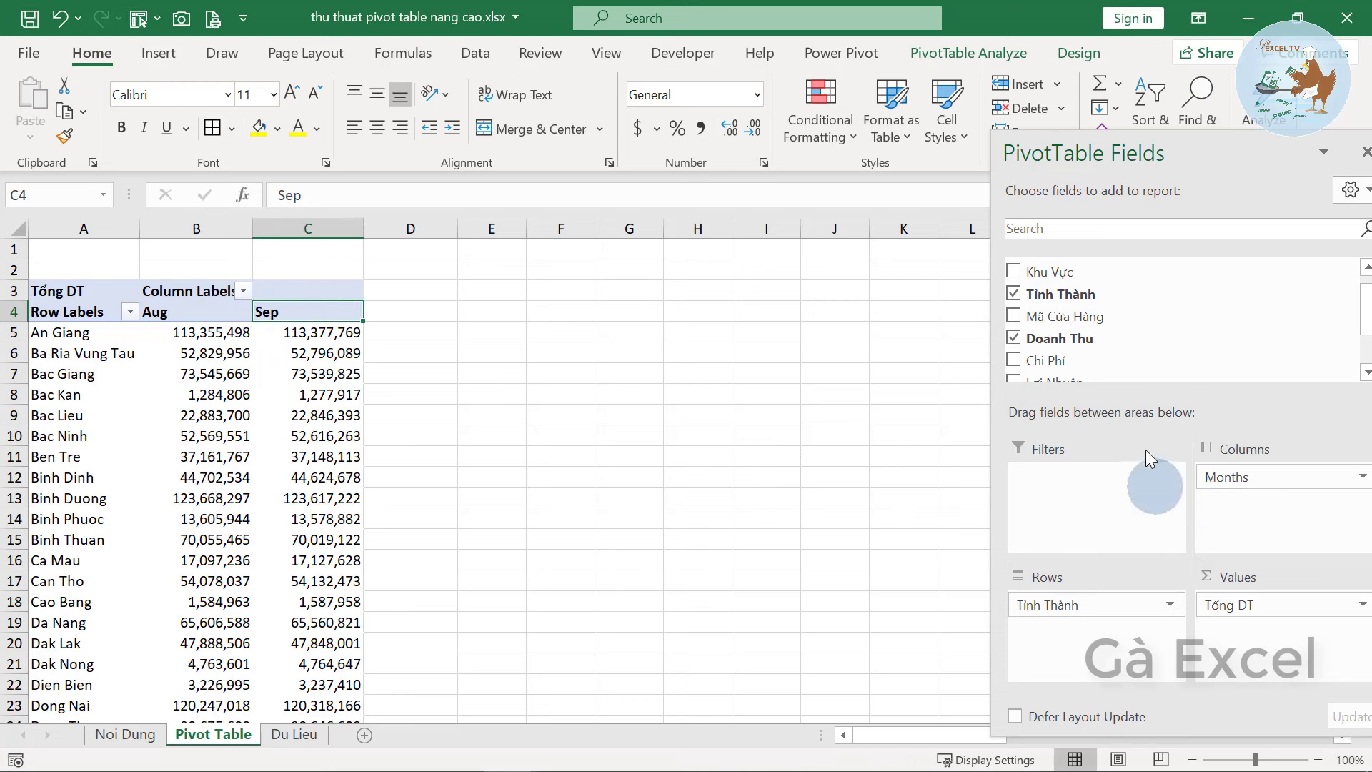
# Add Doanh Thu to Values as Sum of Doanh Thu beside Tổng DT under Aug and Sep
pyautogui.moveTo(1108, 389); pyautogui.dragTo(1286, 640)
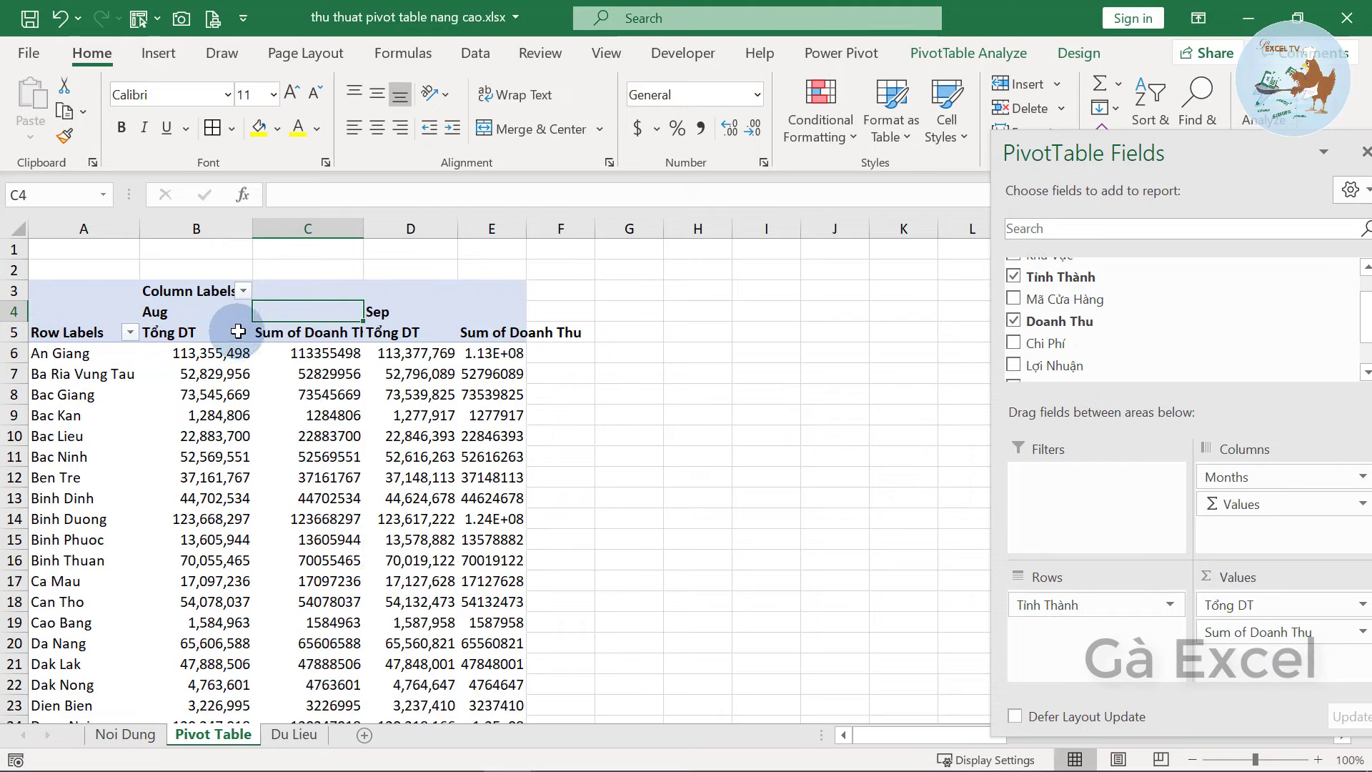
pyautogui.click(267, 334)
pyautogui.click(471, 333)
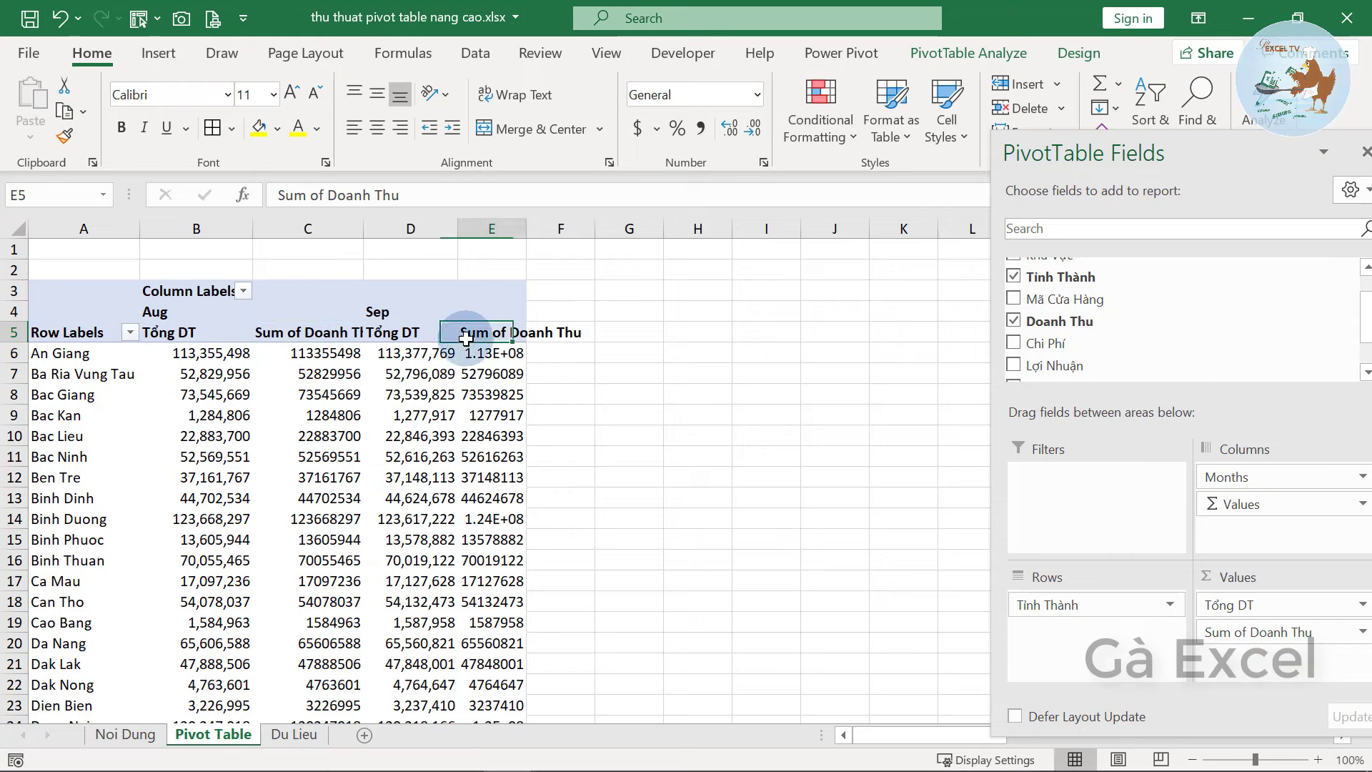
pyautogui.click(300, 333)
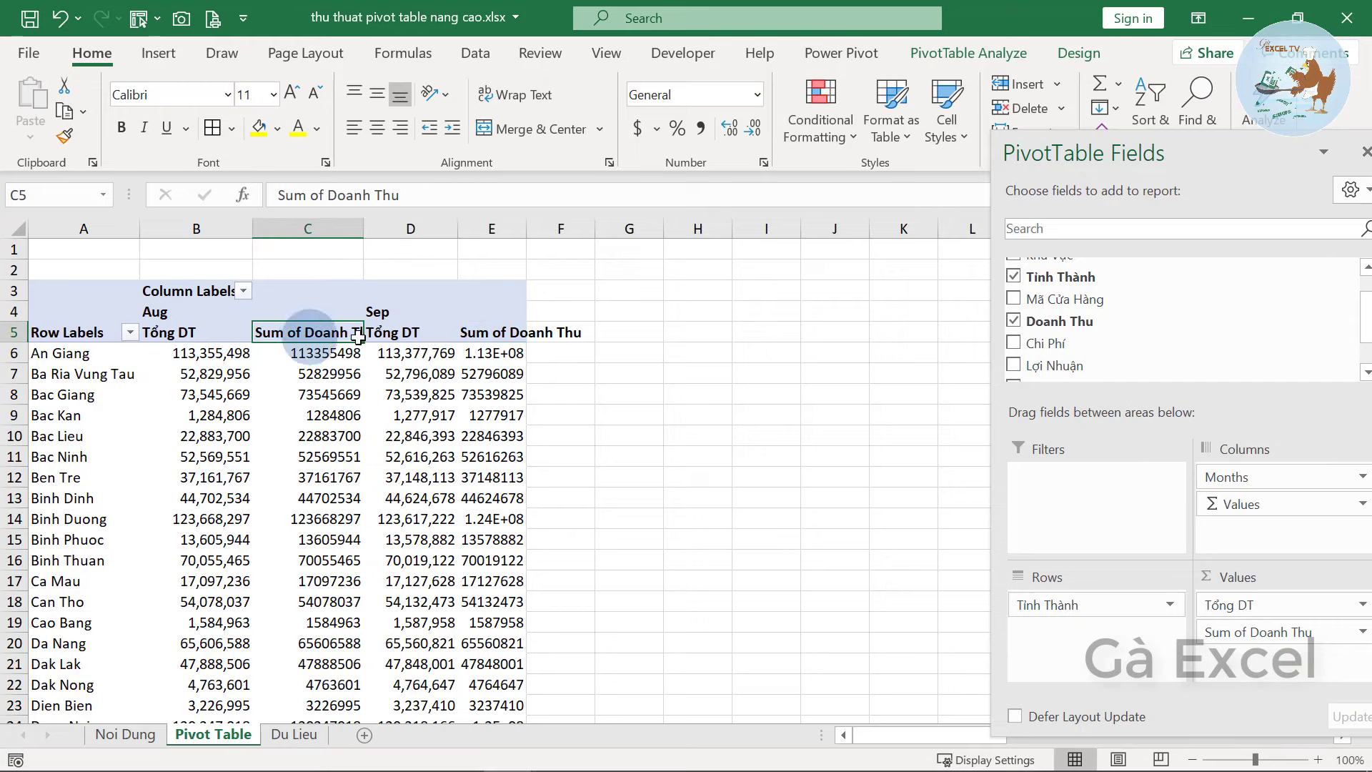
pyautogui.click(486, 333)
pyautogui.click(293, 340)
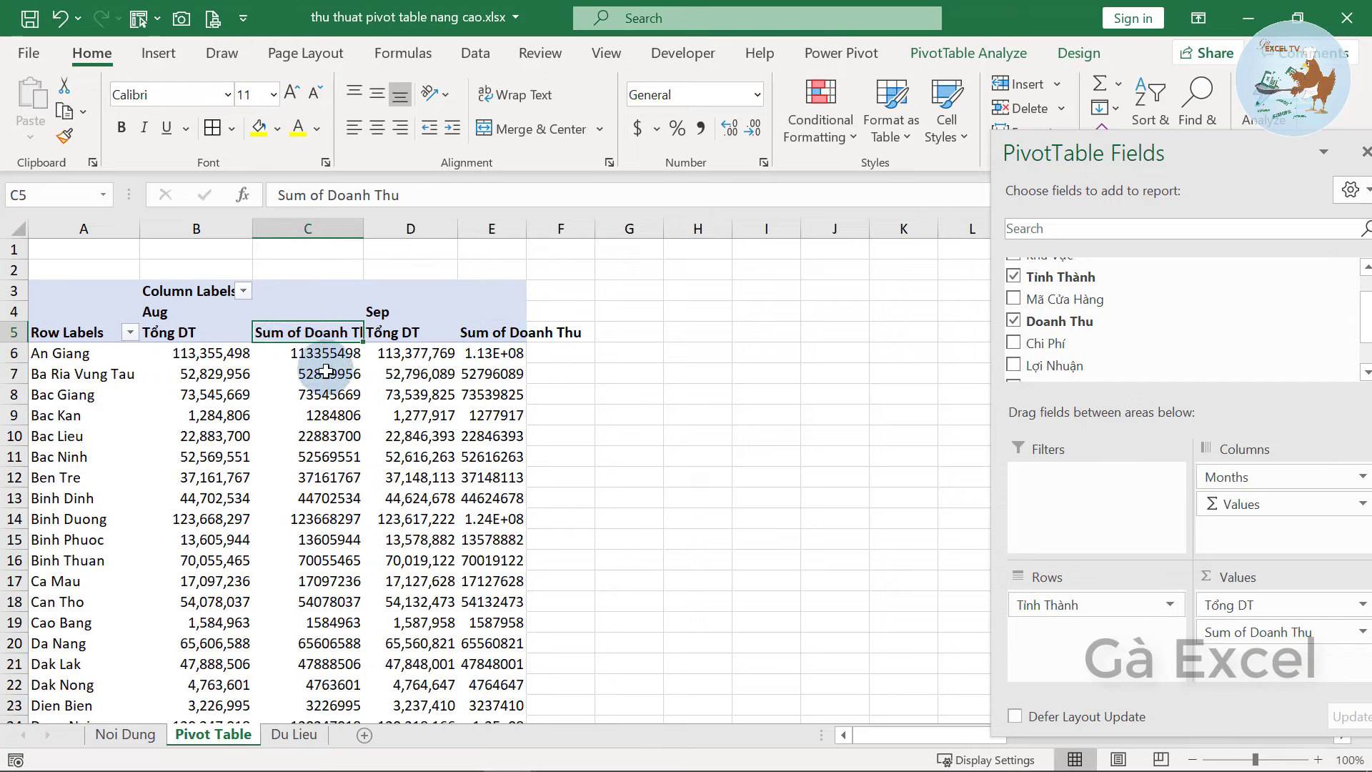
pyautogui.click(497, 353)
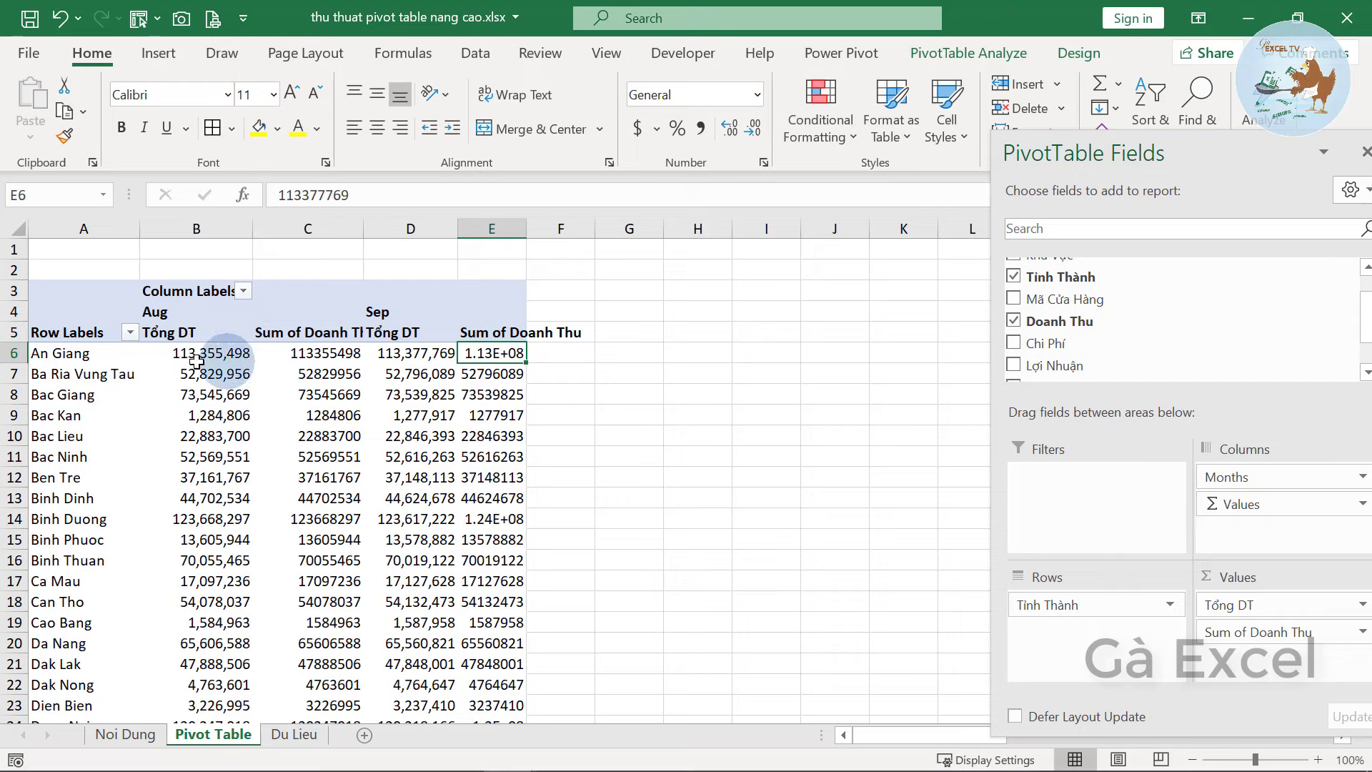
pyautogui.click(507, 372)
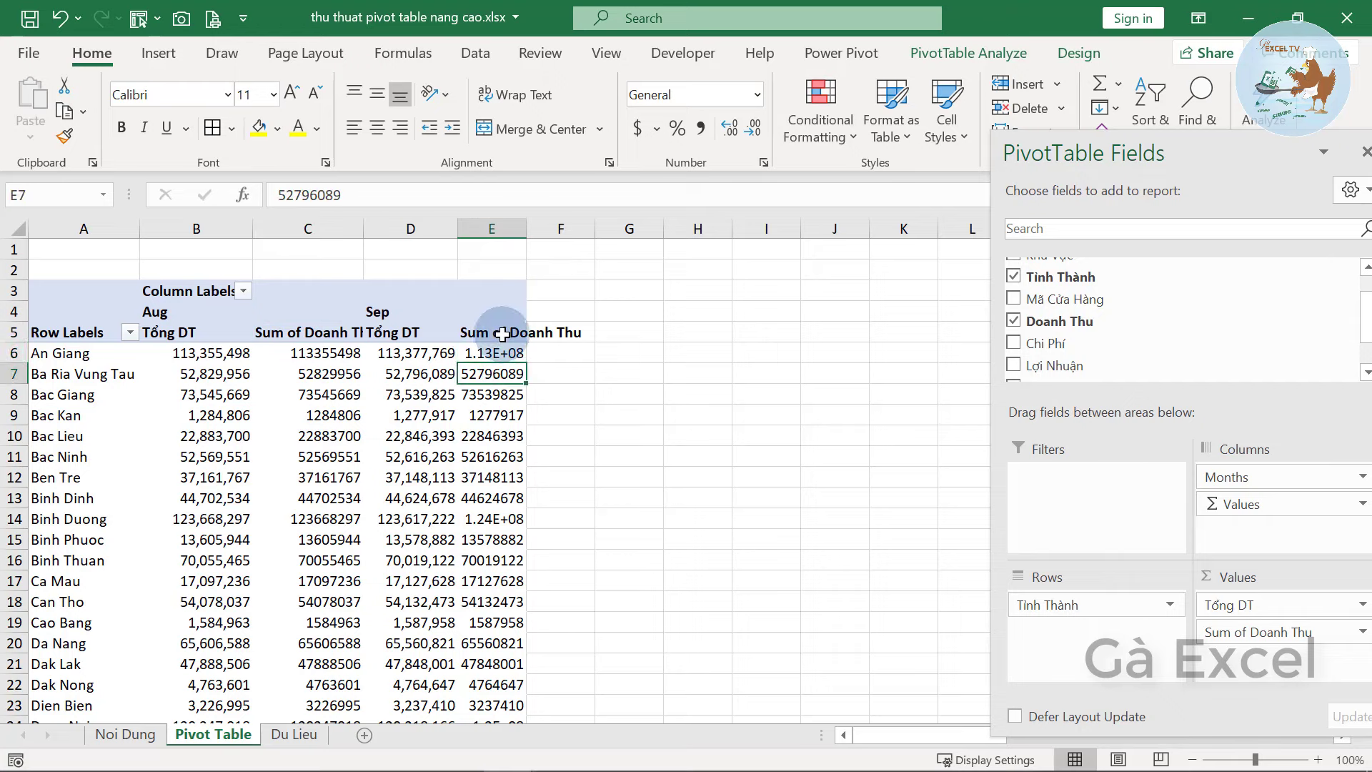
pyautogui.click(1277, 633)
pyautogui.moveTo(1288, 633); pyautogui.dragTo(499, 373)
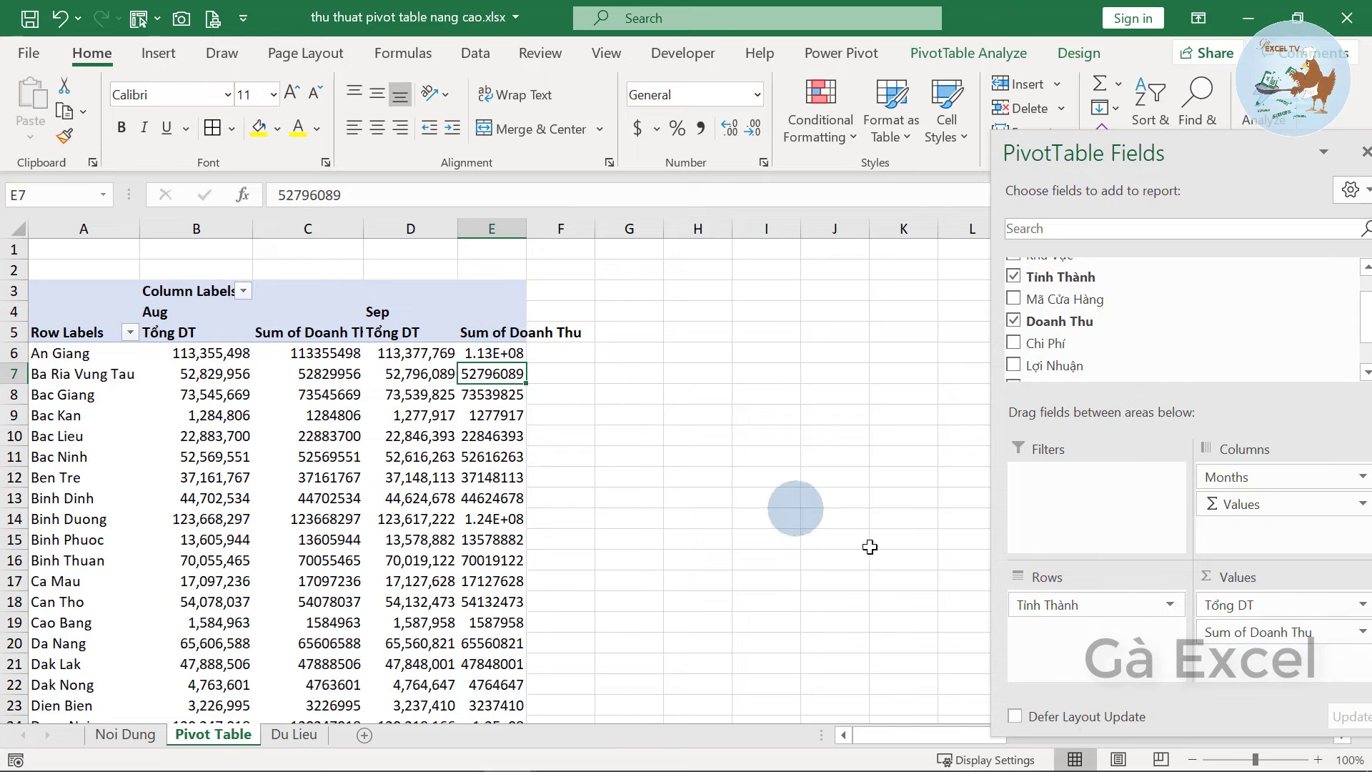
# Show Sum of Doanh Thu as % Difference From, base field Months, base item (previous)
pyautogui.rightClick(496, 370)
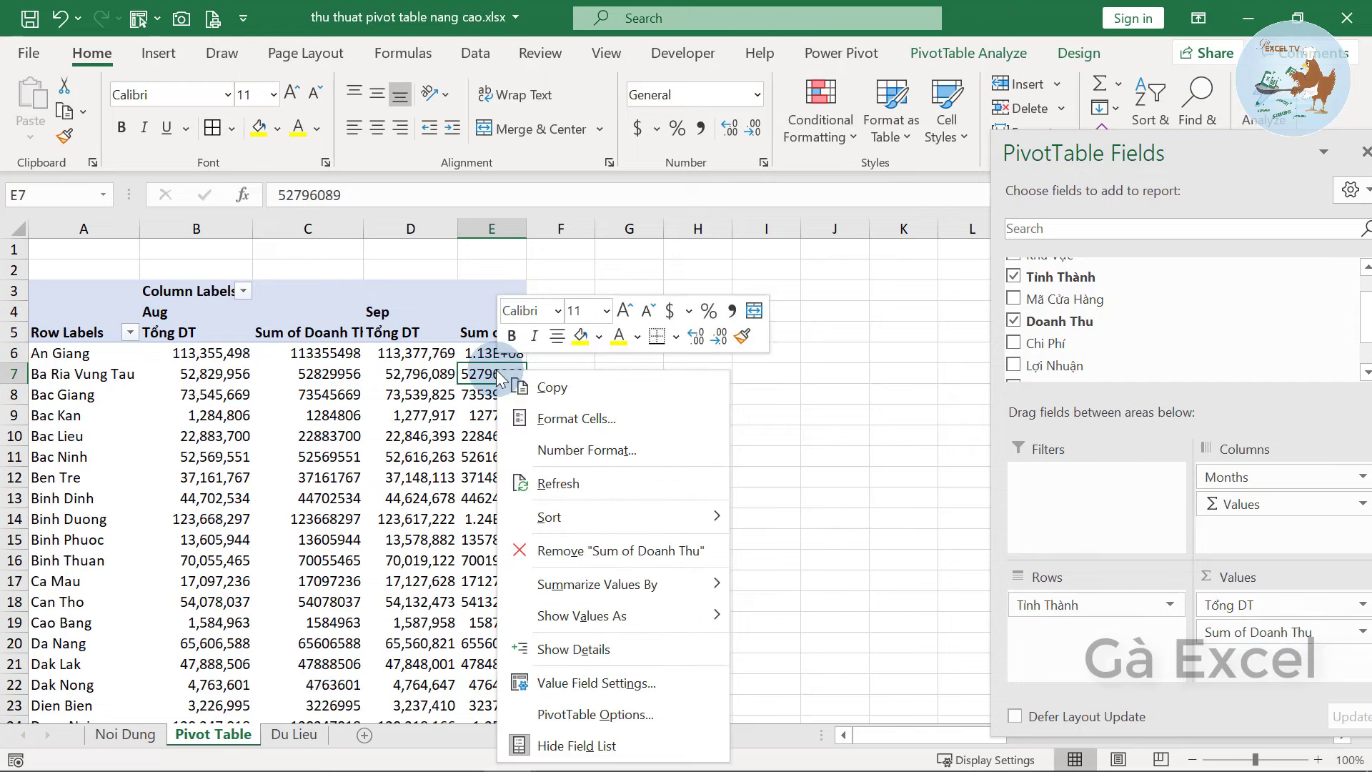
pyautogui.moveTo(611, 615)
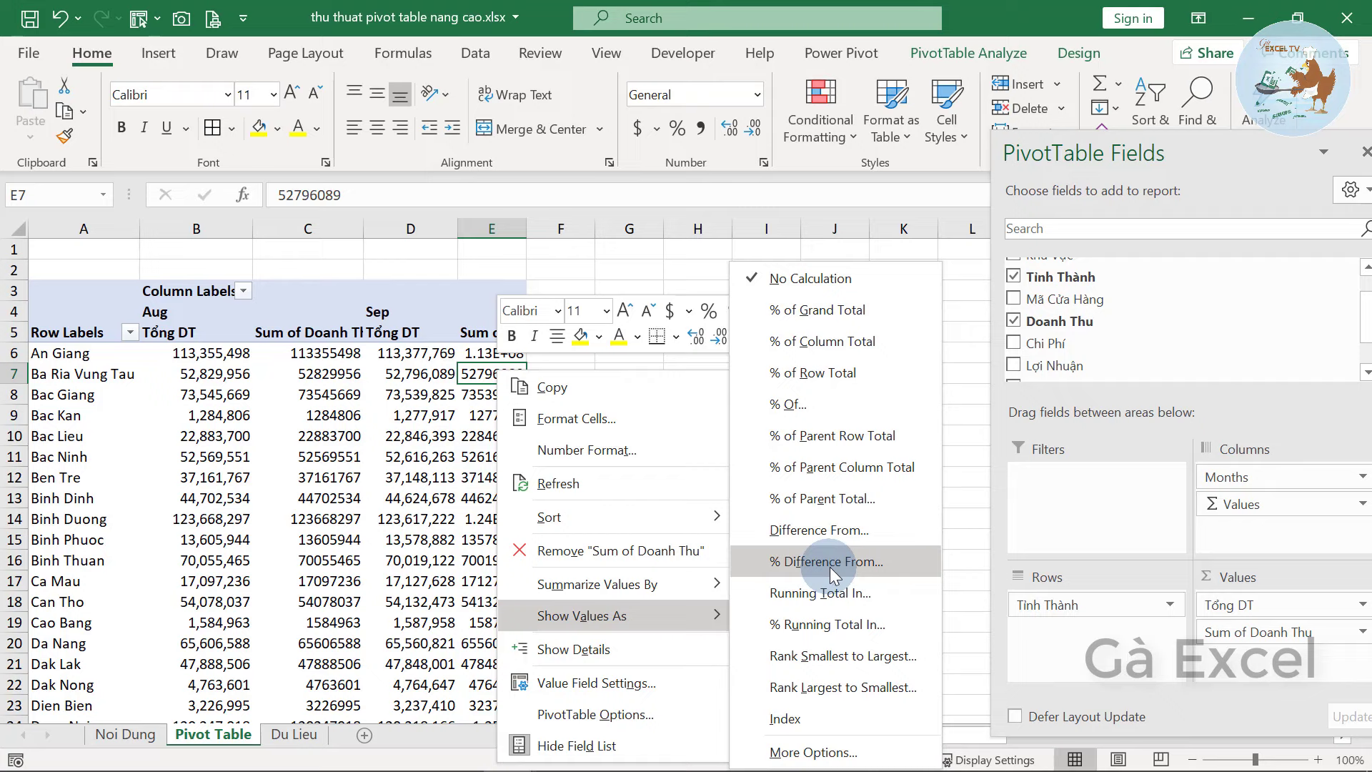
pyautogui.click(834, 561)
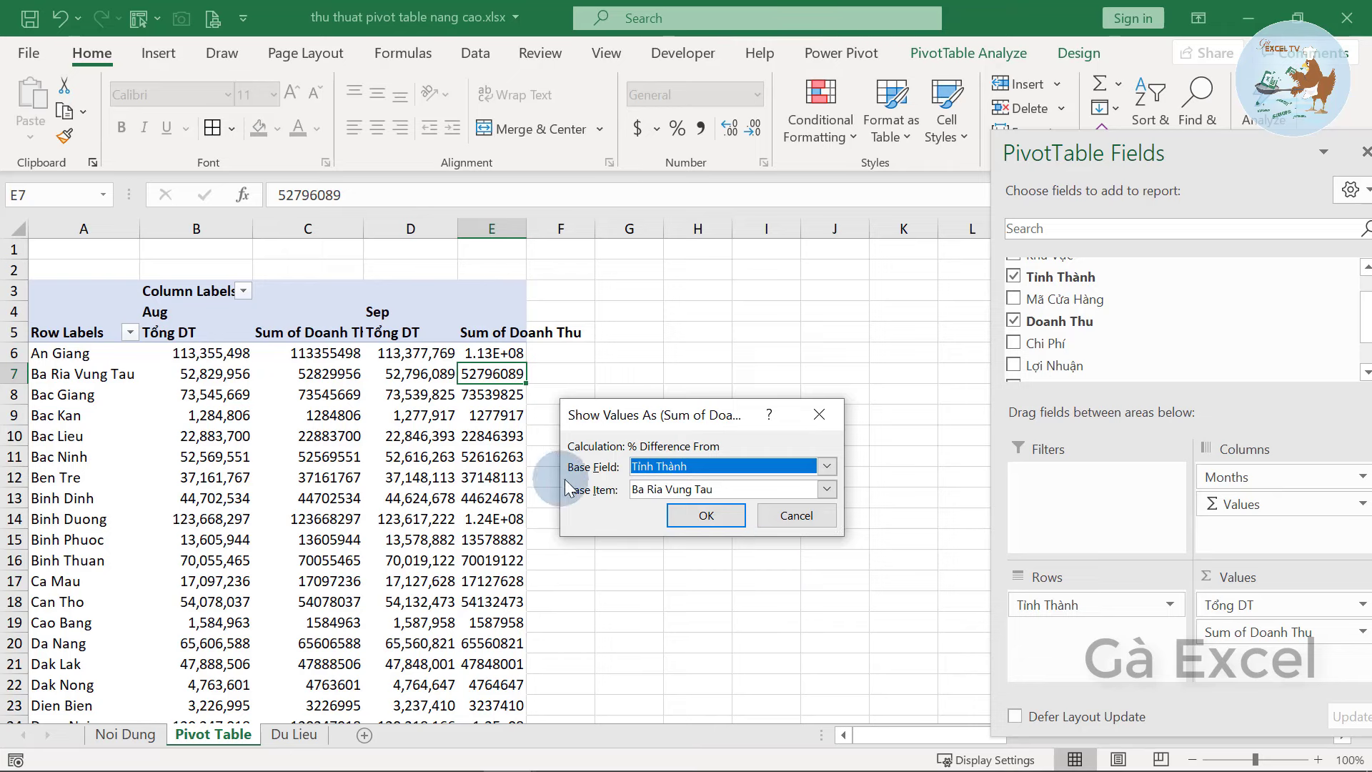
pyautogui.click(688, 469)
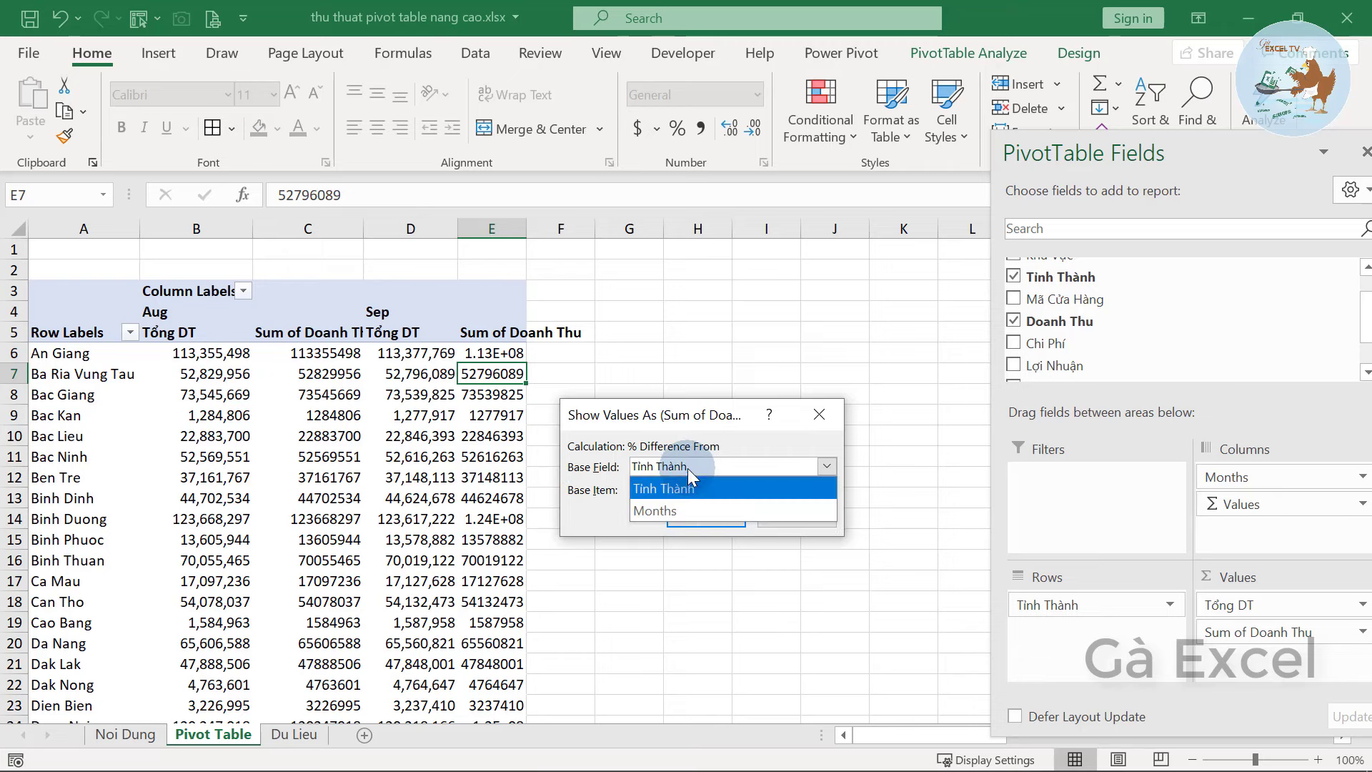
pyautogui.click(687, 510)
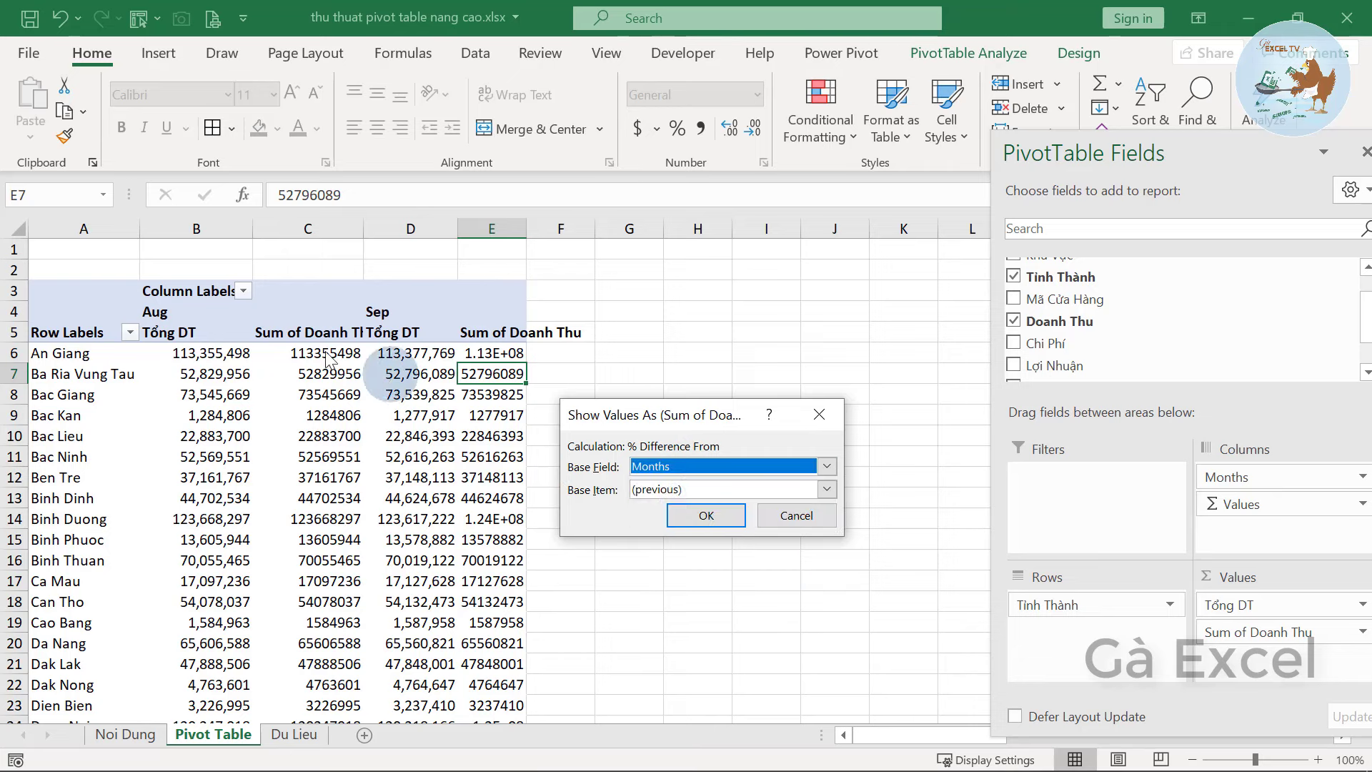
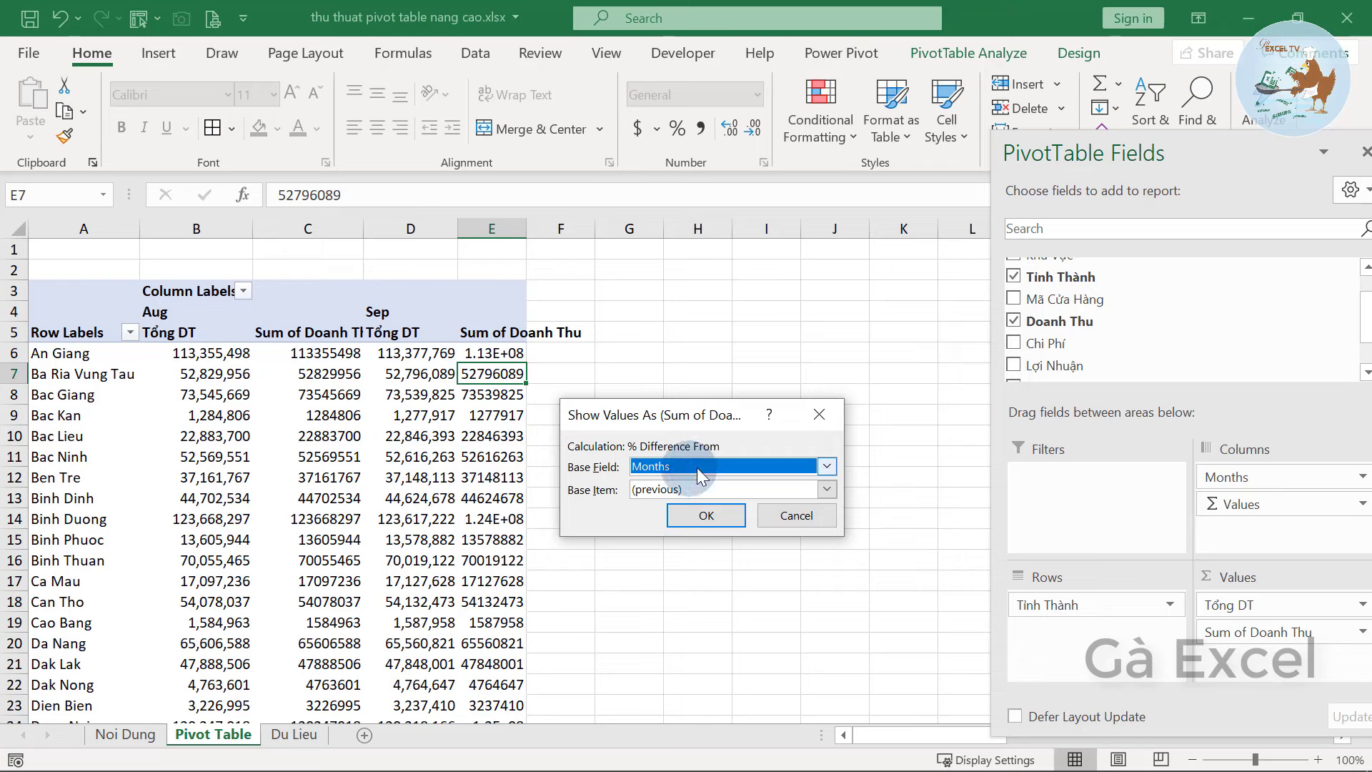
# Apply % difference from the previous month (base field Months), then scan column E's growth values
pyautogui.click(692, 518)
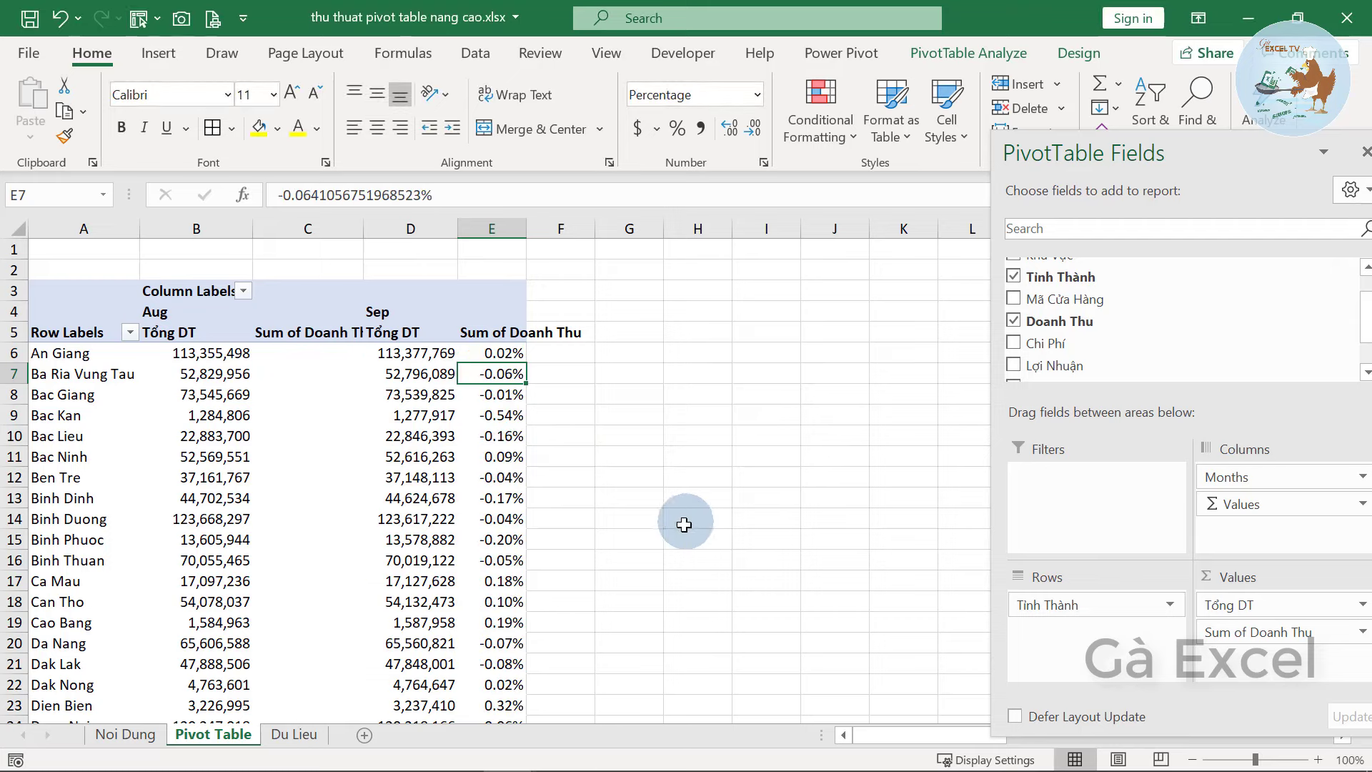
pyautogui.click(486, 353)
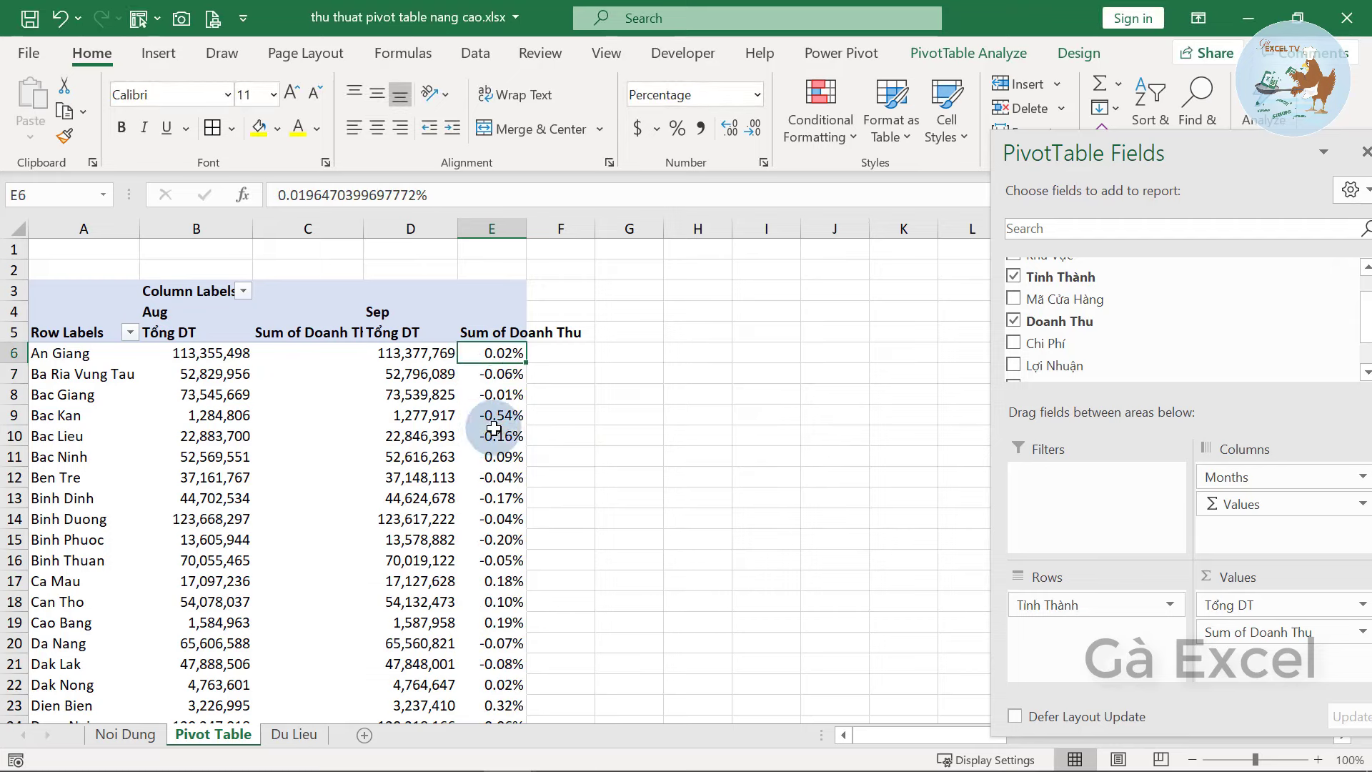
pyautogui.click(493, 560)
pyautogui.click(498, 600)
pyautogui.scroll(-6, 499, 597)
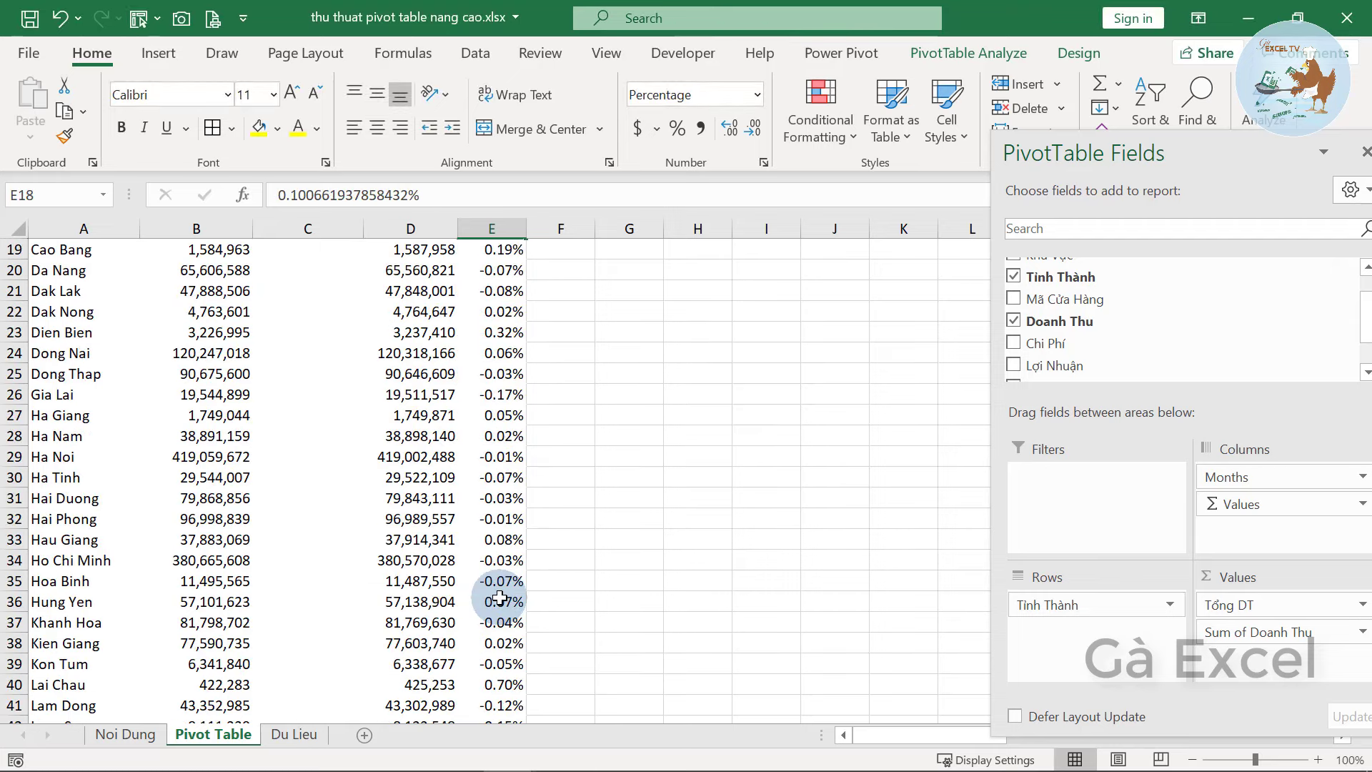
pyautogui.scroll(-6, 499, 597)
pyautogui.scroll(9, 499, 596)
pyautogui.scroll(3, 499, 597)
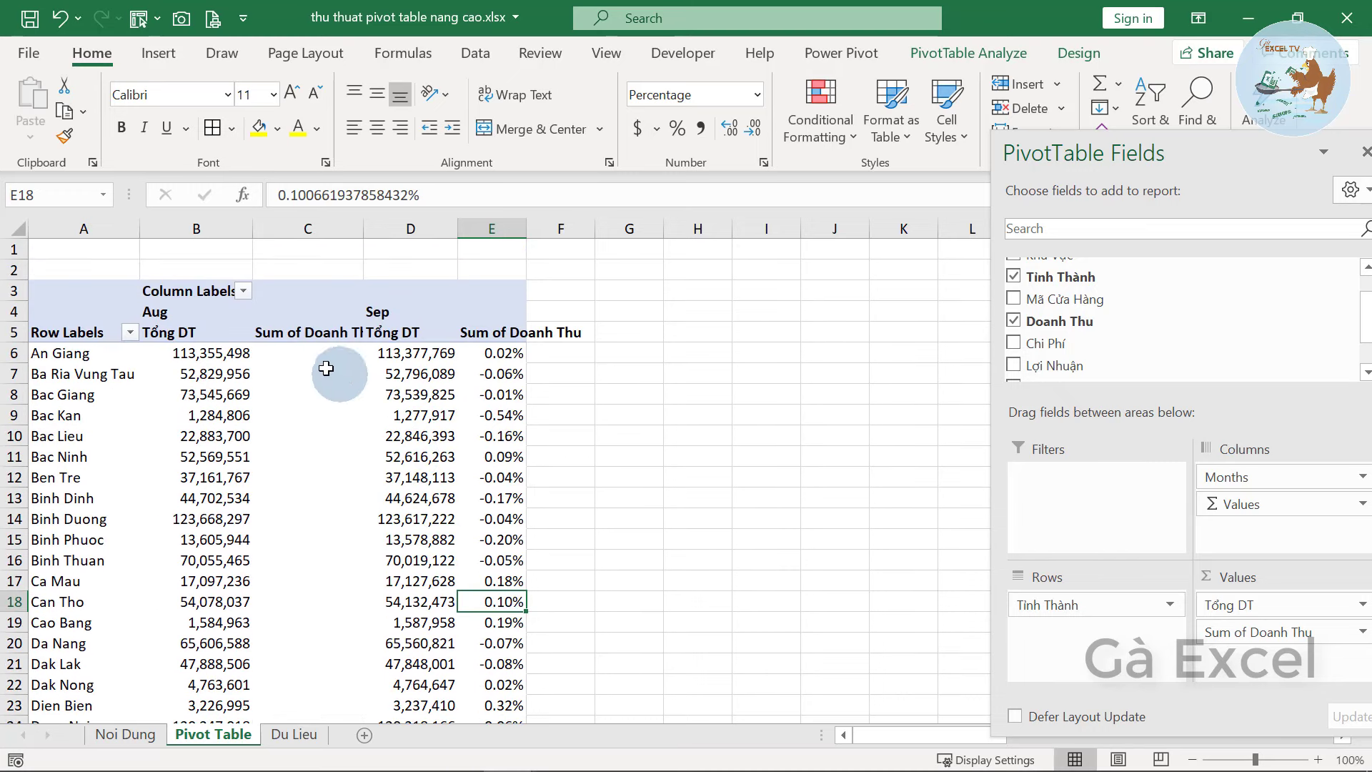
# Check the empty August growth column and compare An Giang's growth with its August and September revenue
pyautogui.click(294, 357)
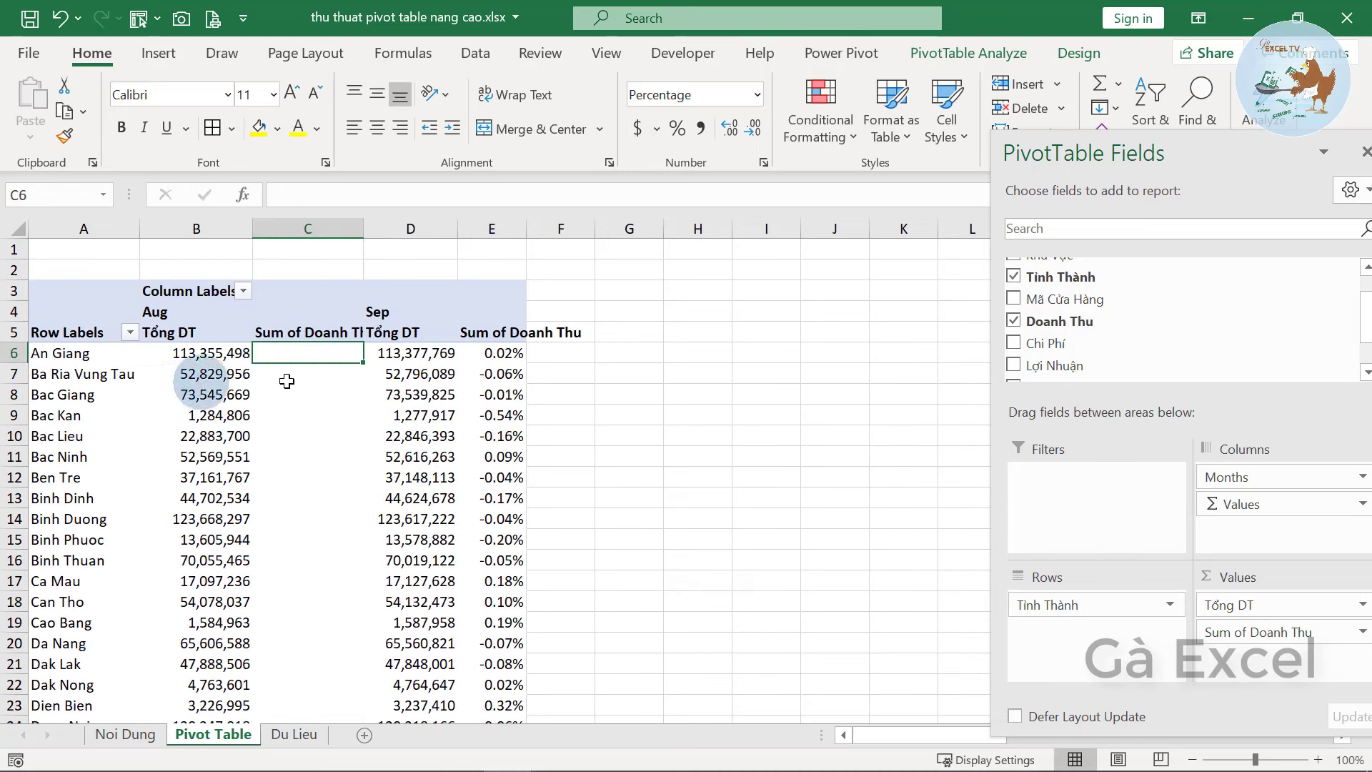
pyautogui.click(307, 373)
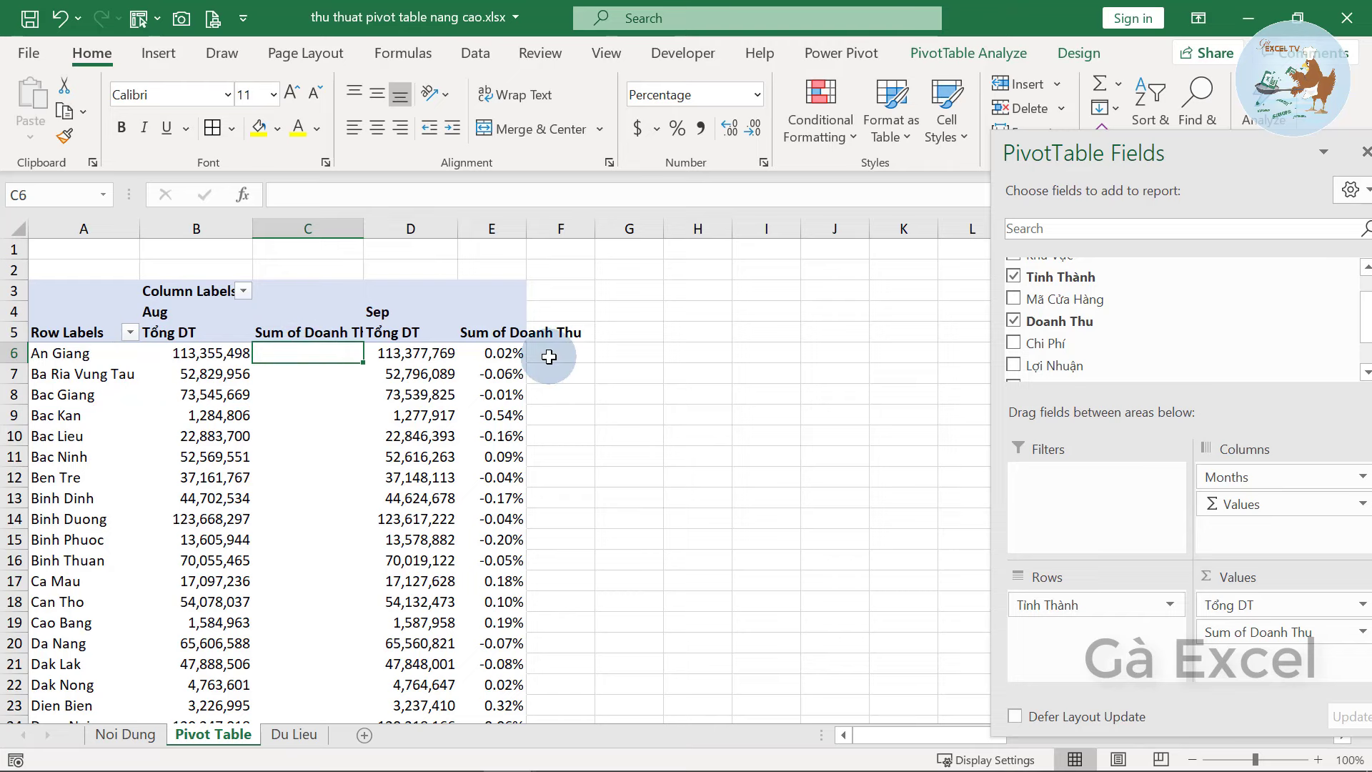
pyautogui.click(499, 350)
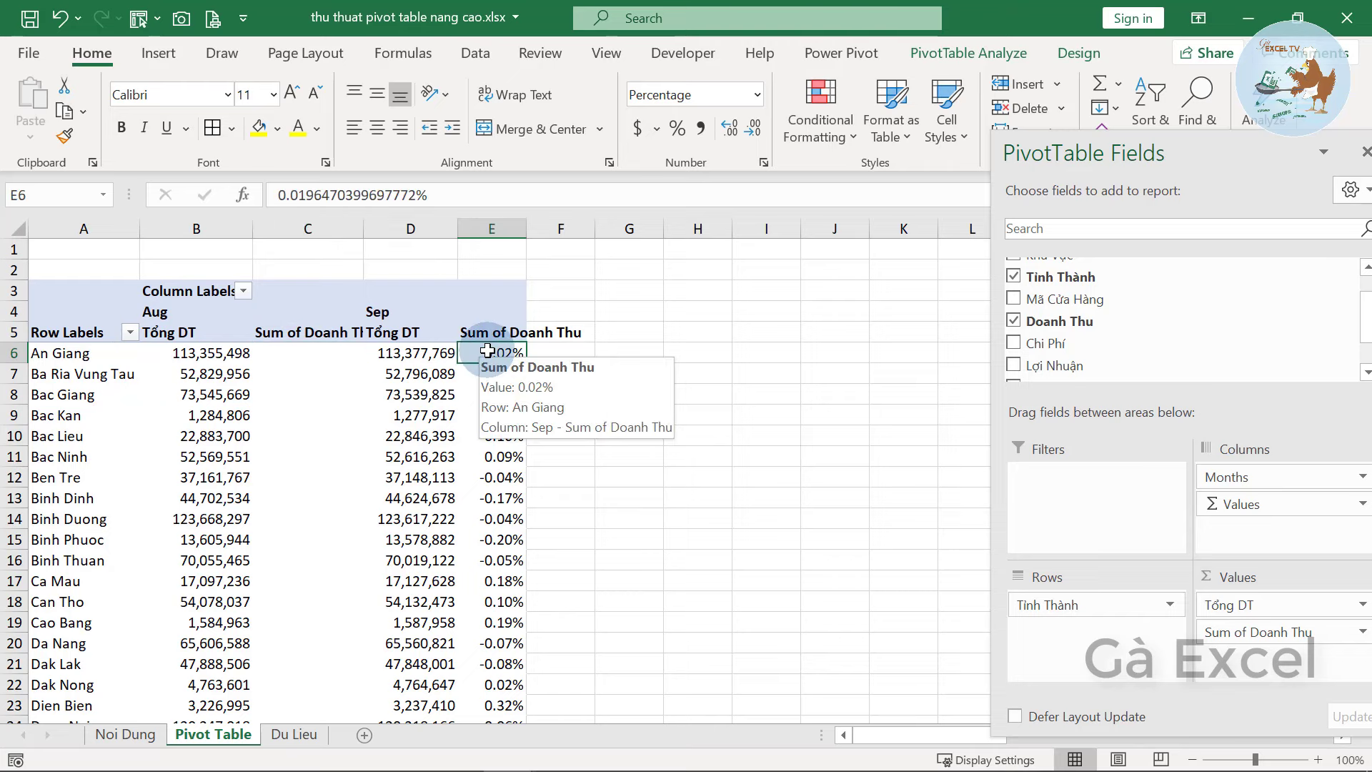
pyautogui.click(419, 353)
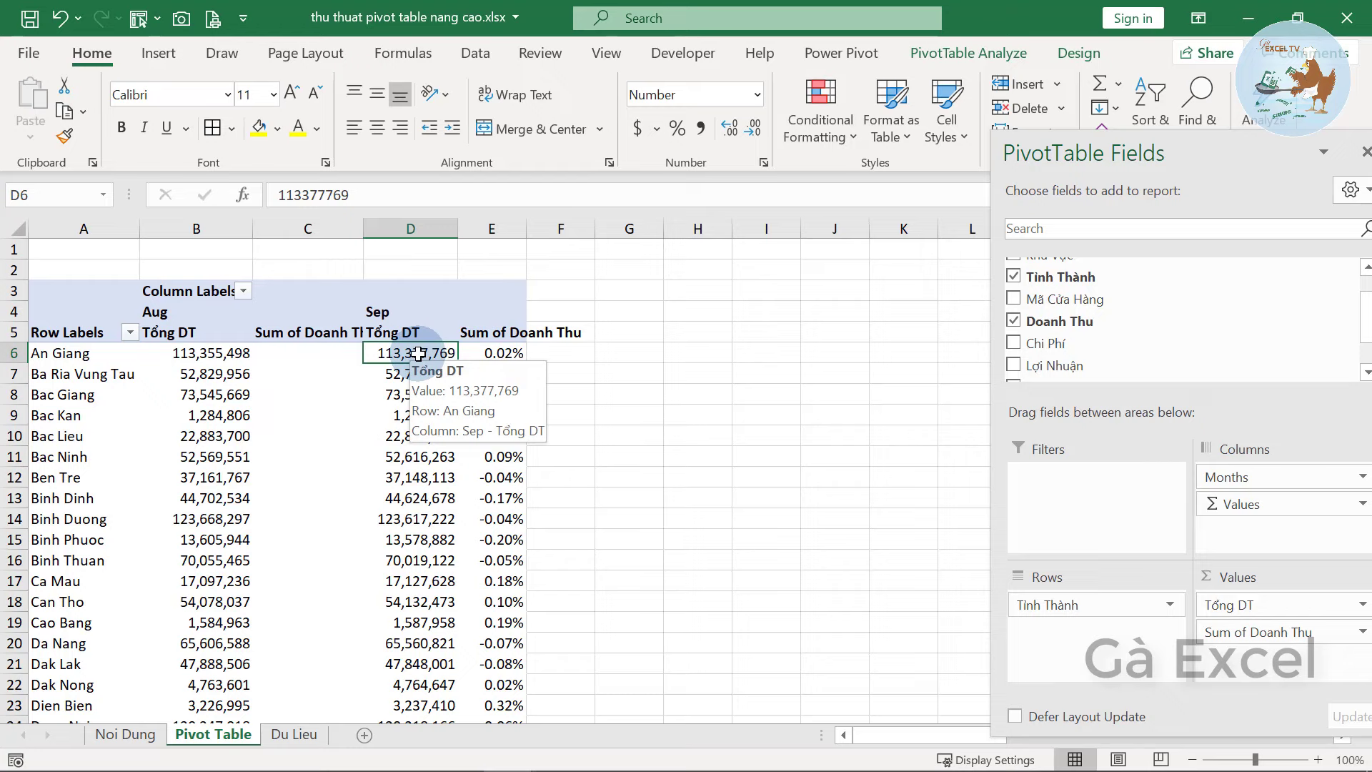
pyautogui.click(174, 353)
pyautogui.click(490, 353)
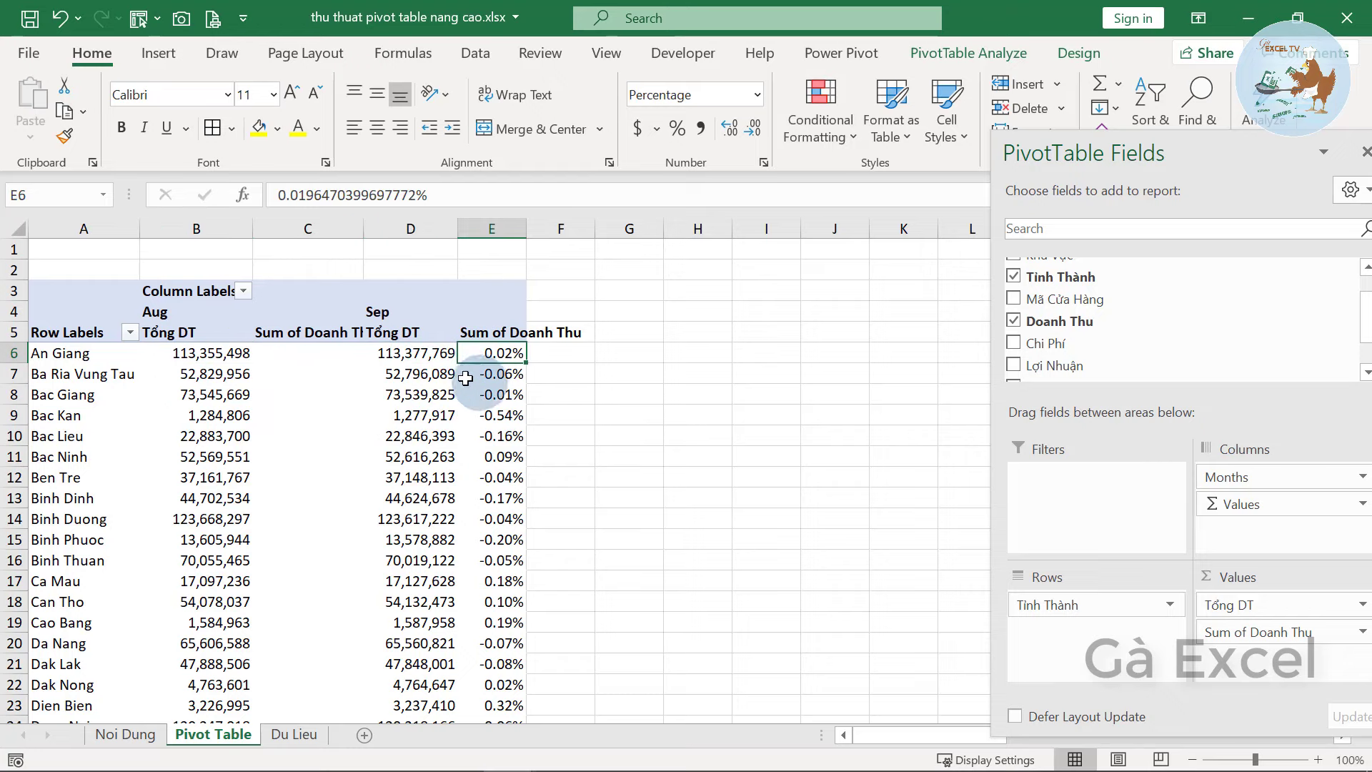
pyautogui.click(406, 351)
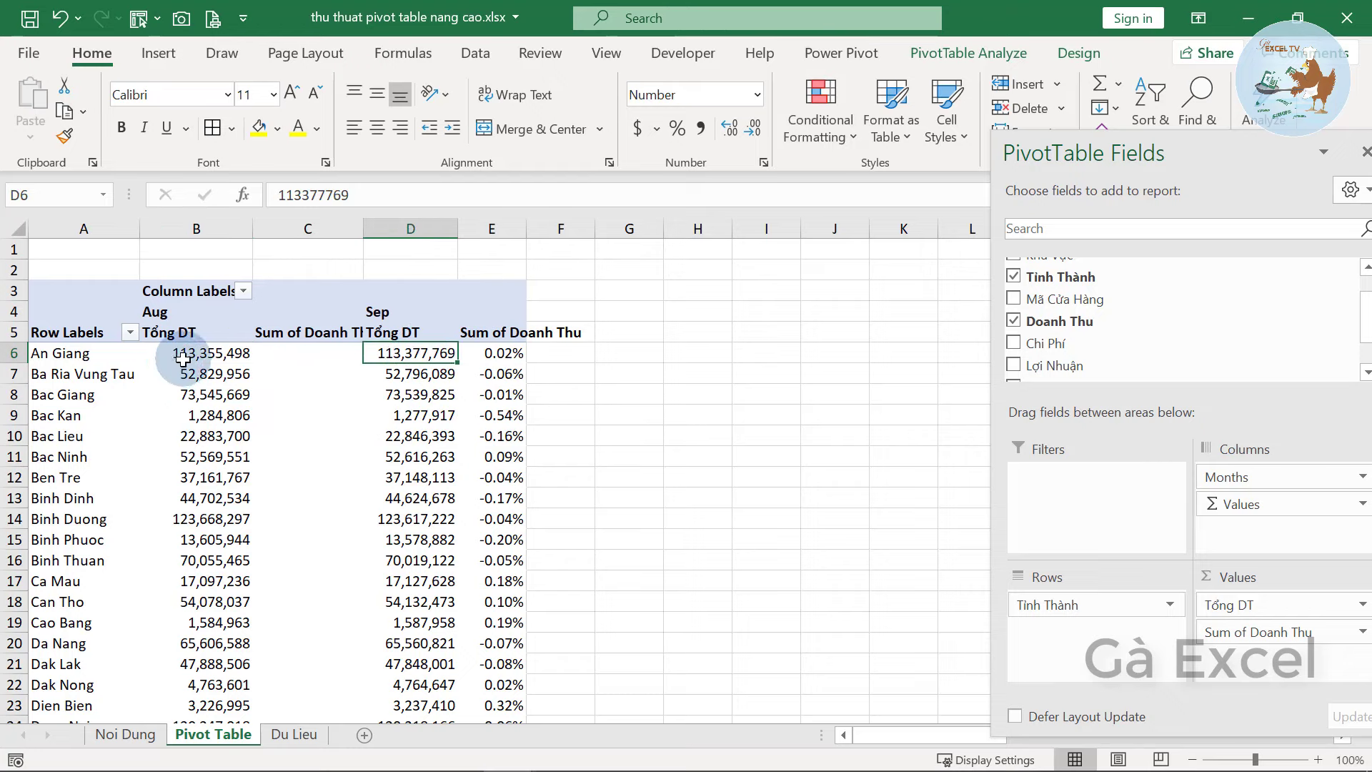
pyautogui.click(183, 355)
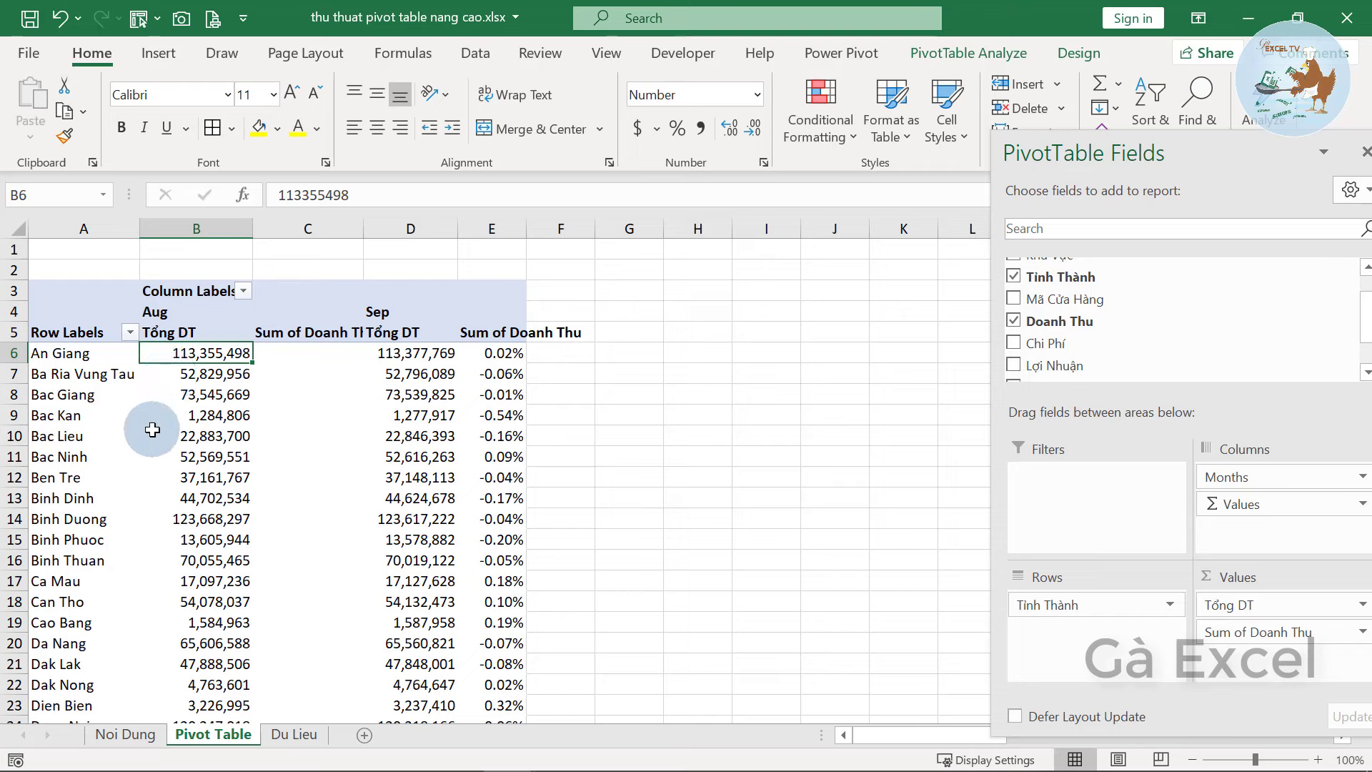
pyautogui.click(492, 355)
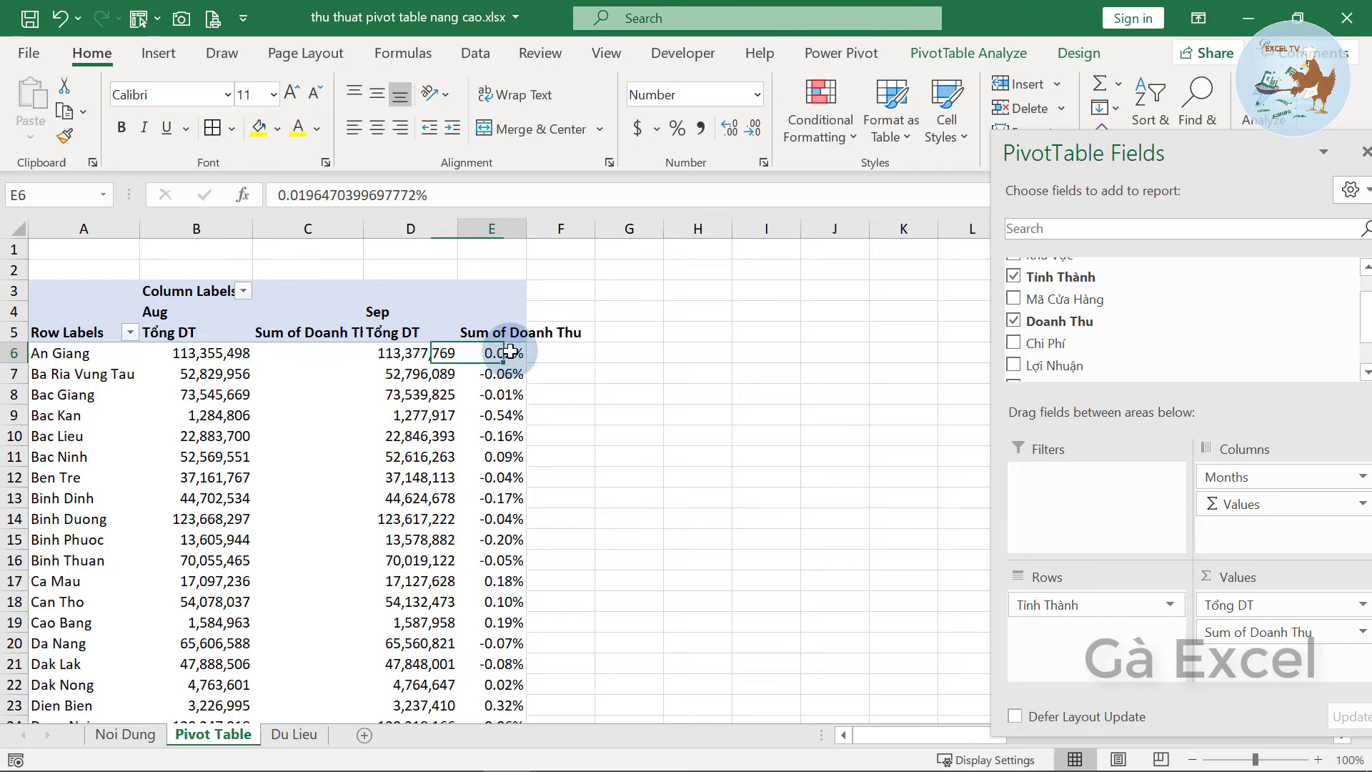
# Compare Ba Ria Vung Tau's revenue with its growth, then check Bac Kan's -0.54% growth
pyautogui.click(405, 353)
pyautogui.click(243, 353)
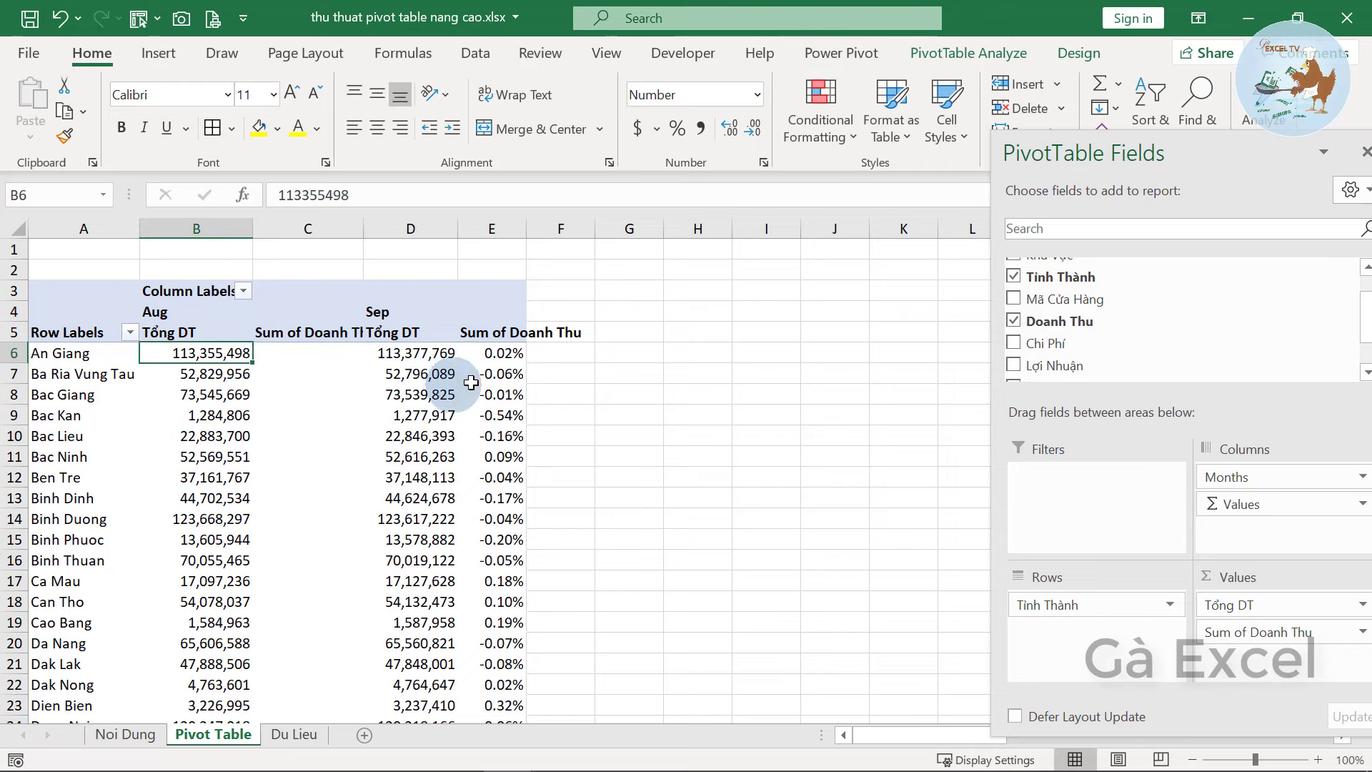
pyautogui.click(513, 372)
pyautogui.click(422, 374)
pyautogui.click(228, 374)
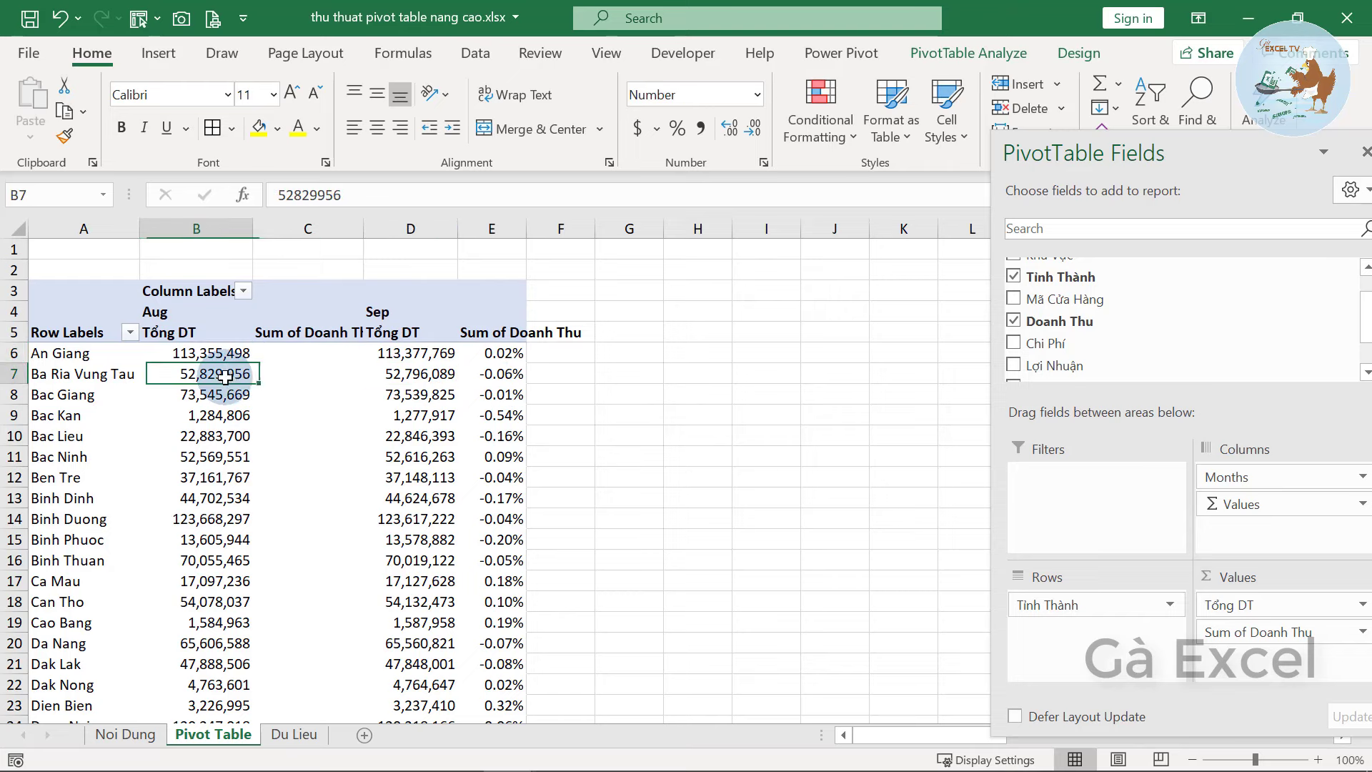
pyautogui.click(500, 415)
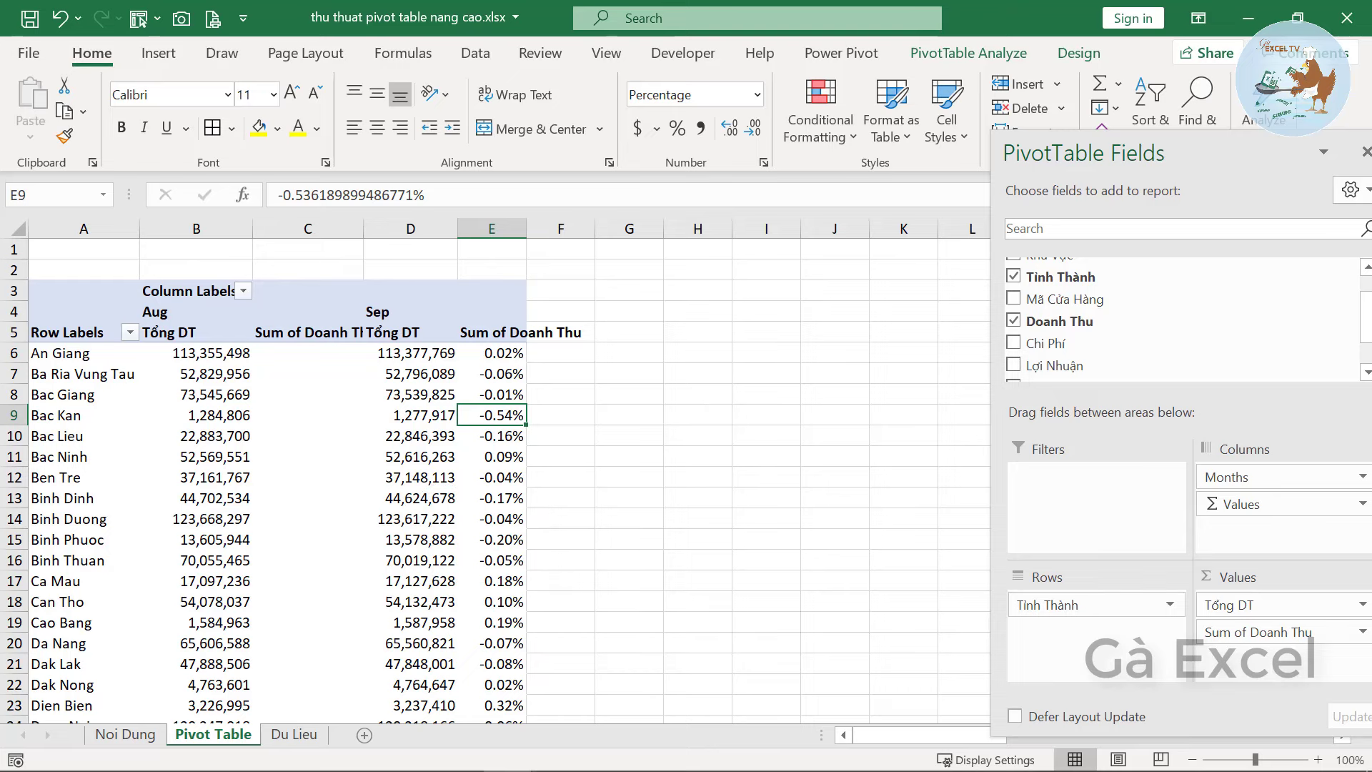
# Review the growth values in column E and drag column E wider
pyautogui.click(493, 356)
pyautogui.moveTo(493, 363); pyautogui.dragTo(504, 393)
pyautogui.click(506, 415)
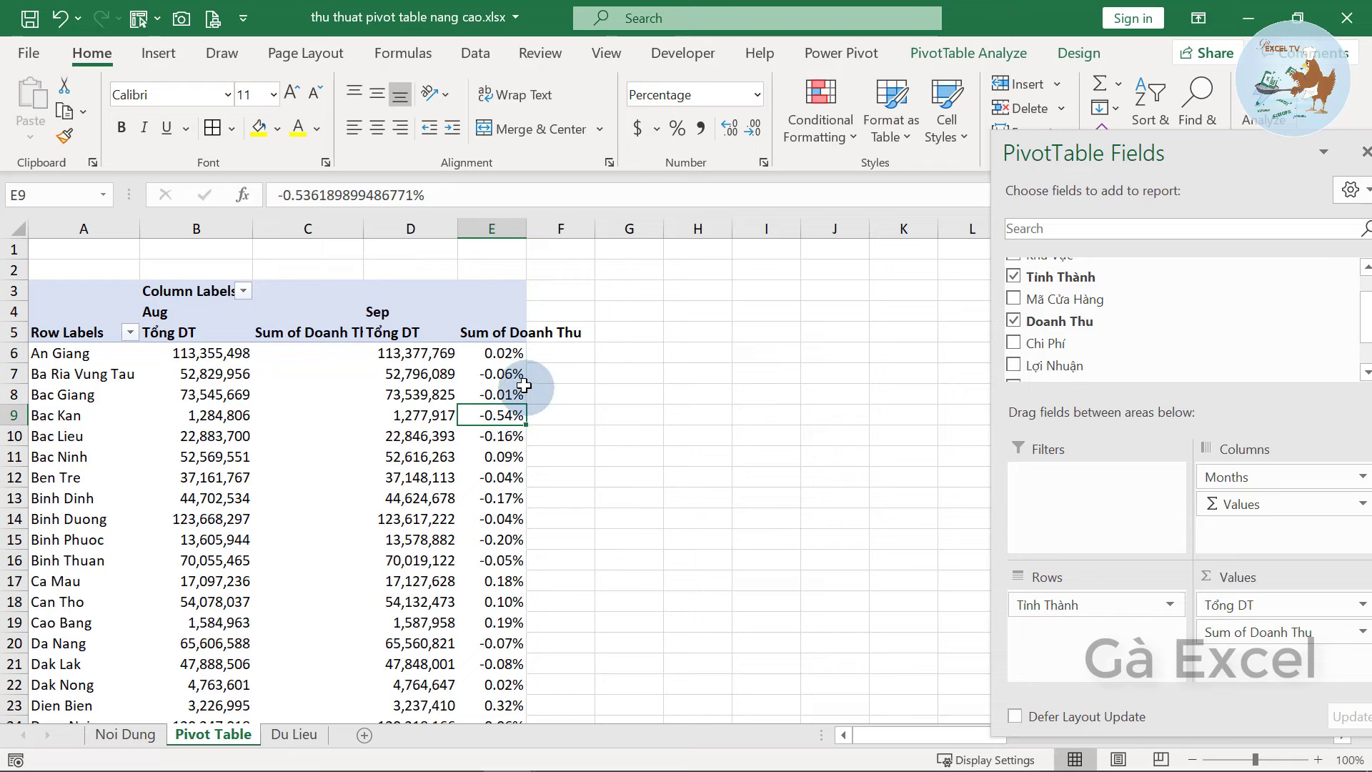
pyautogui.click(500, 352)
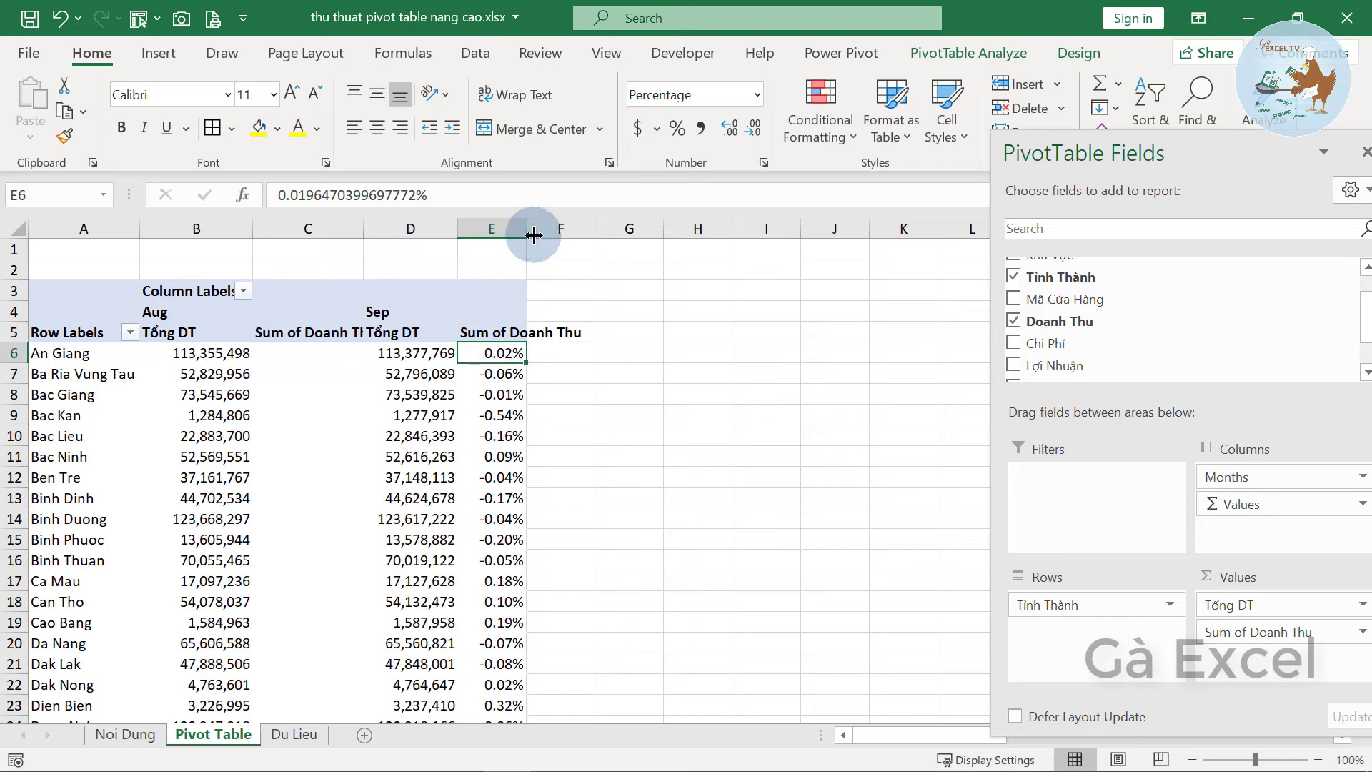
pyautogui.moveTo(536, 229); pyautogui.dragTo(545, 232)
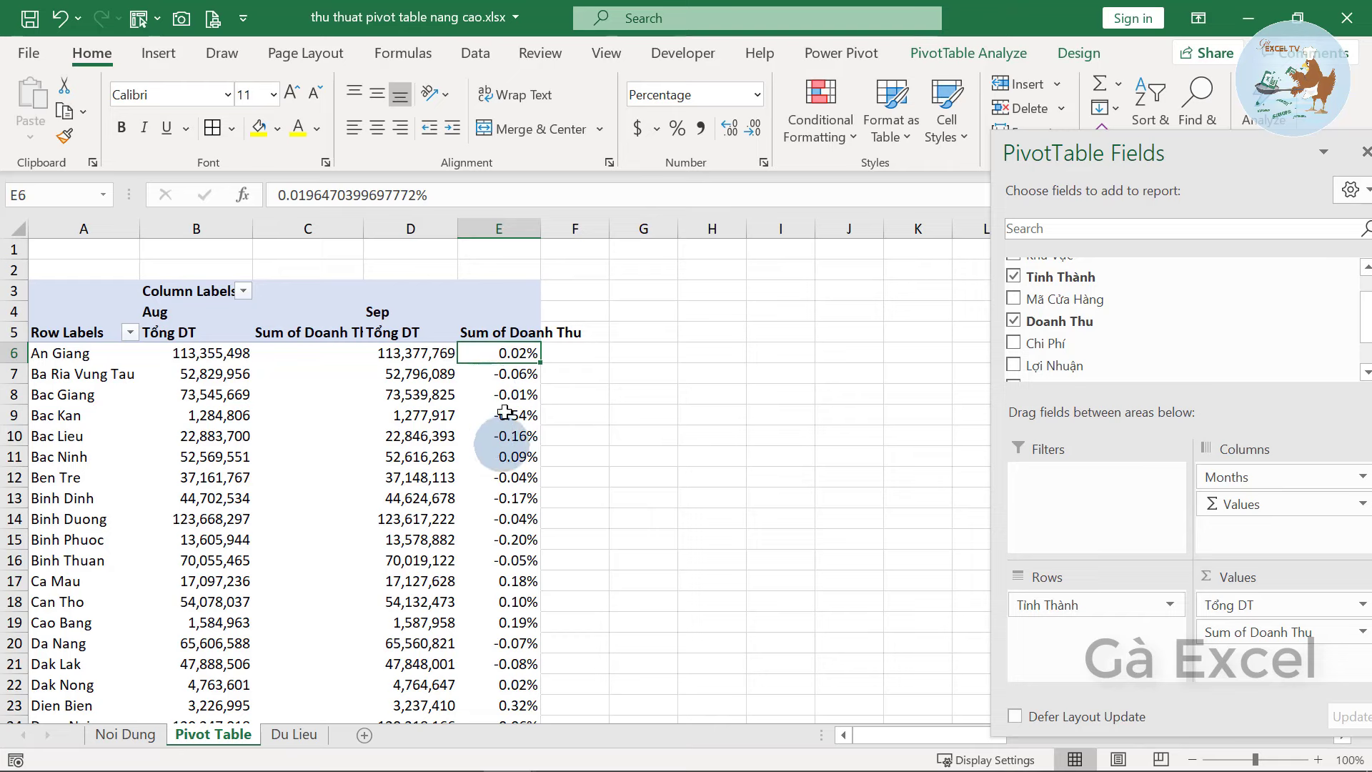
pyautogui.click(522, 382)
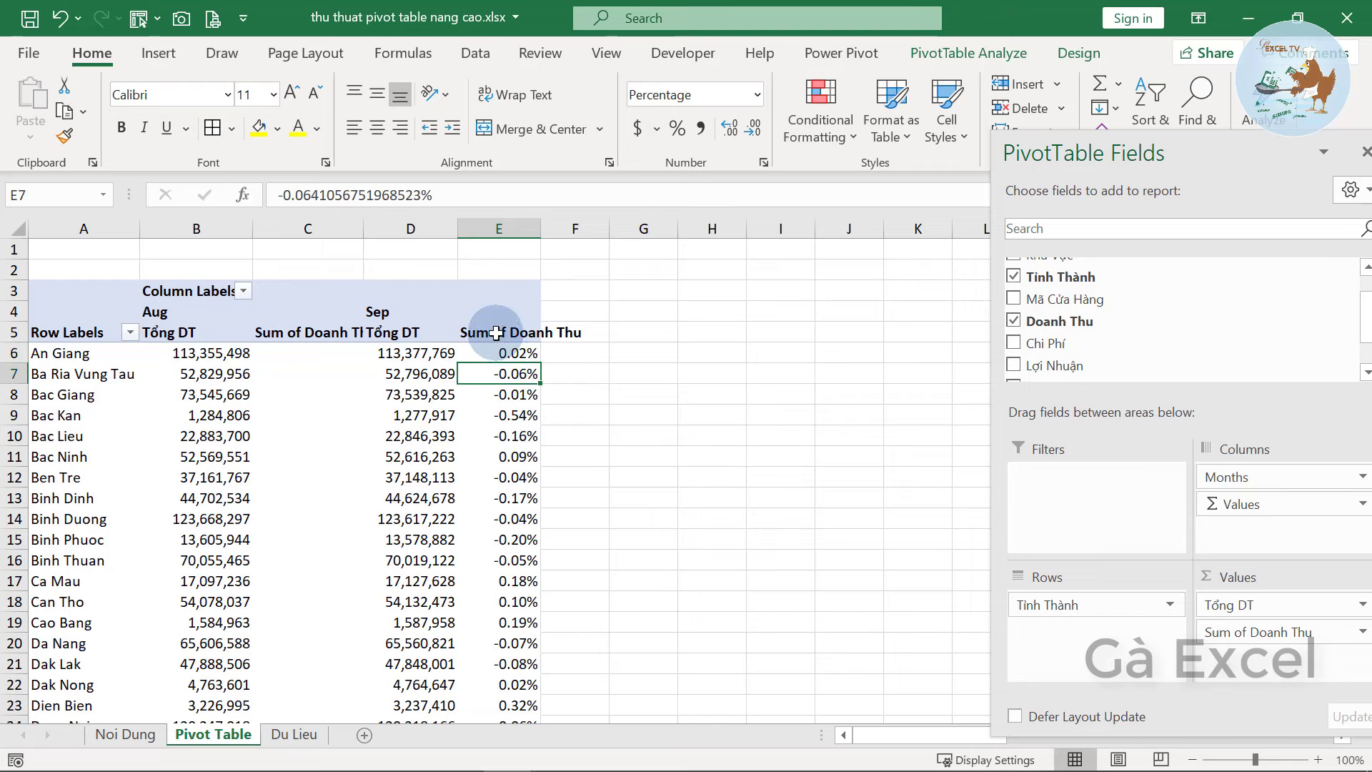
# Rename the growth header to '% Tăng Trưởng' and autofit column E to it
pyautogui.click(493, 334)
pyautogui.write('% Tăng Trưởng')
pyautogui.press('Return')
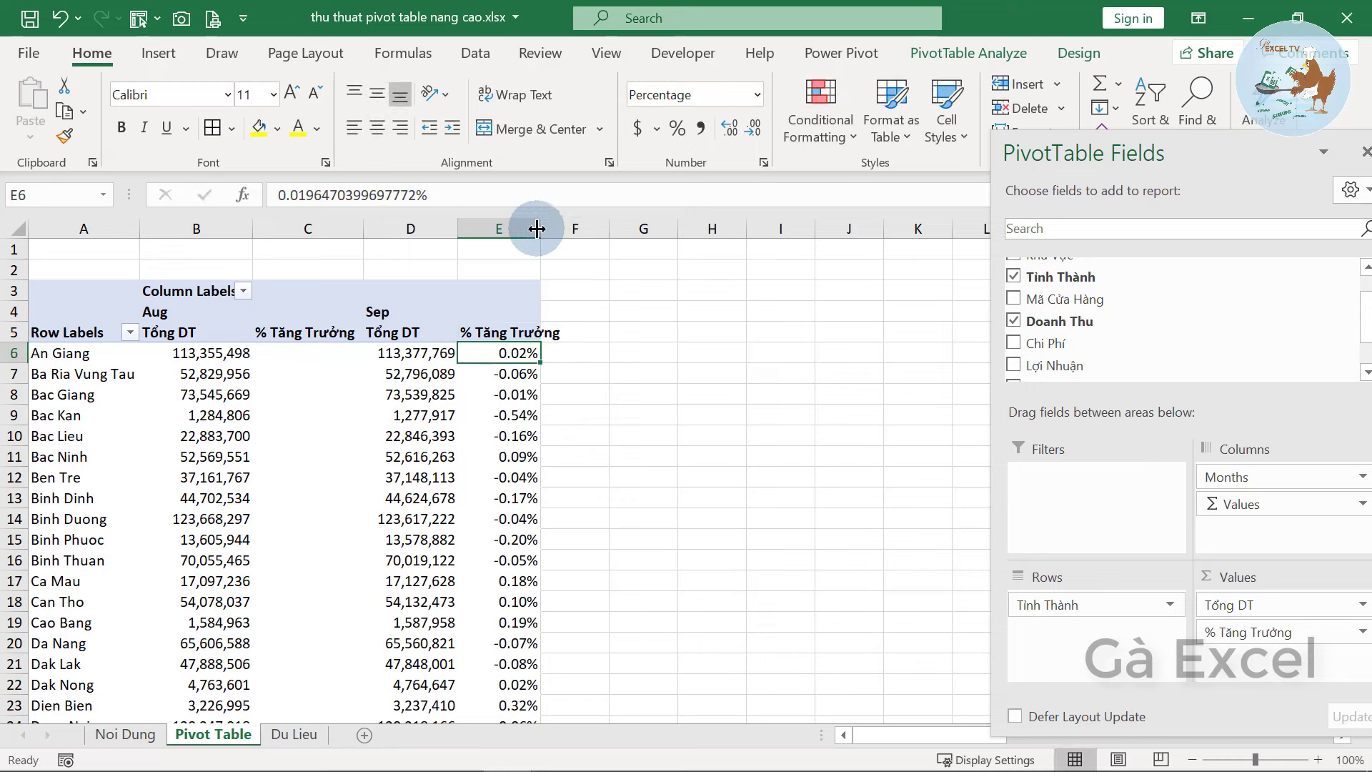
pyautogui.doubleClick(541, 229)
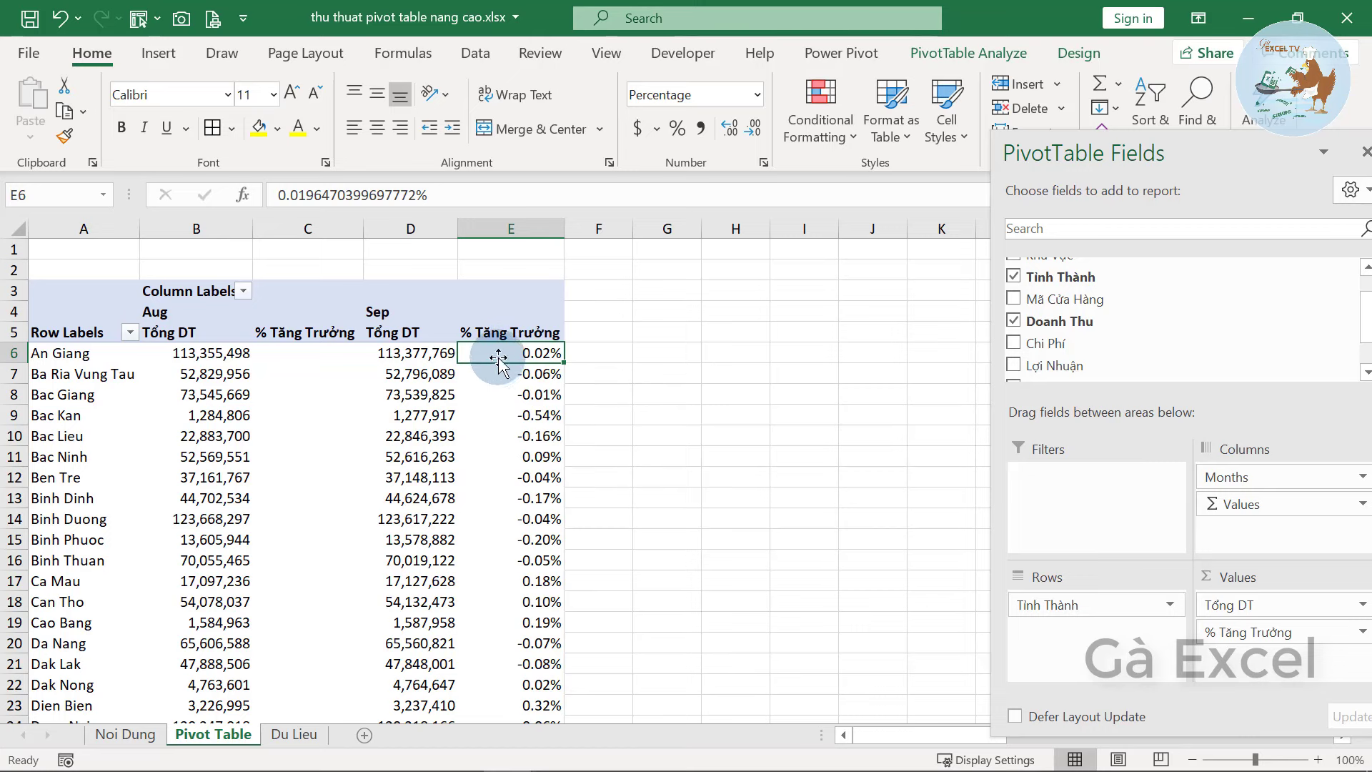
# Open the growth field's Number Format dialog on the Custom category
pyautogui.rightClick(509, 358)
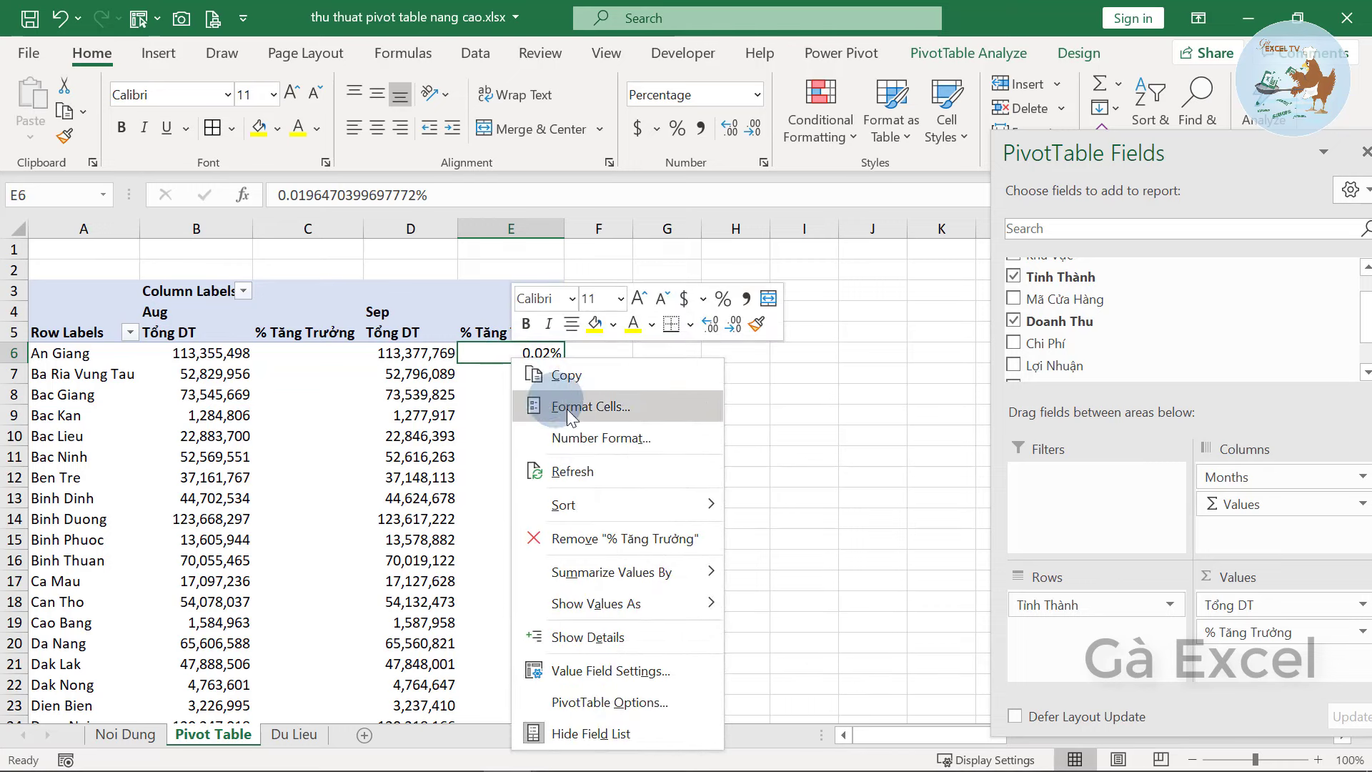
pyautogui.click(652, 439)
pyautogui.moveTo(554, 194); pyautogui.dragTo(803, 162)
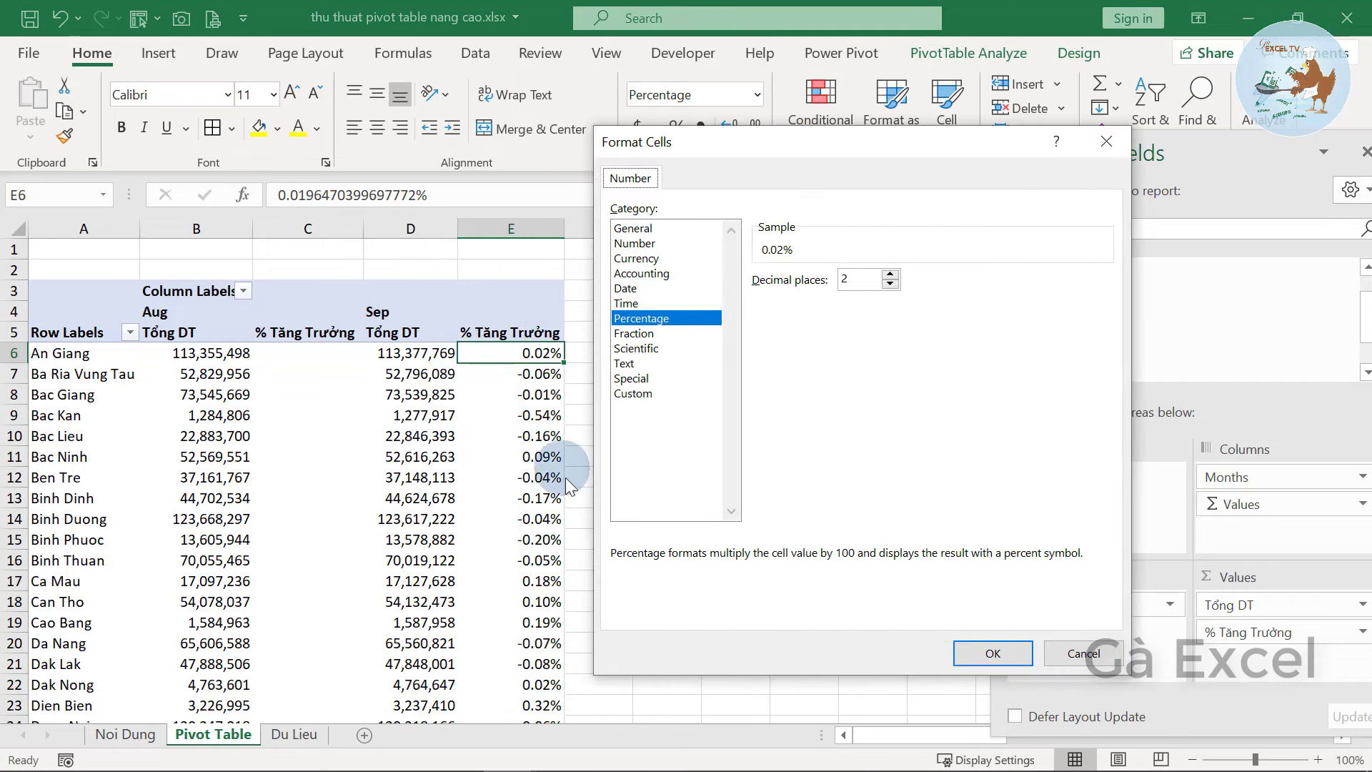
pyautogui.click(643, 394)
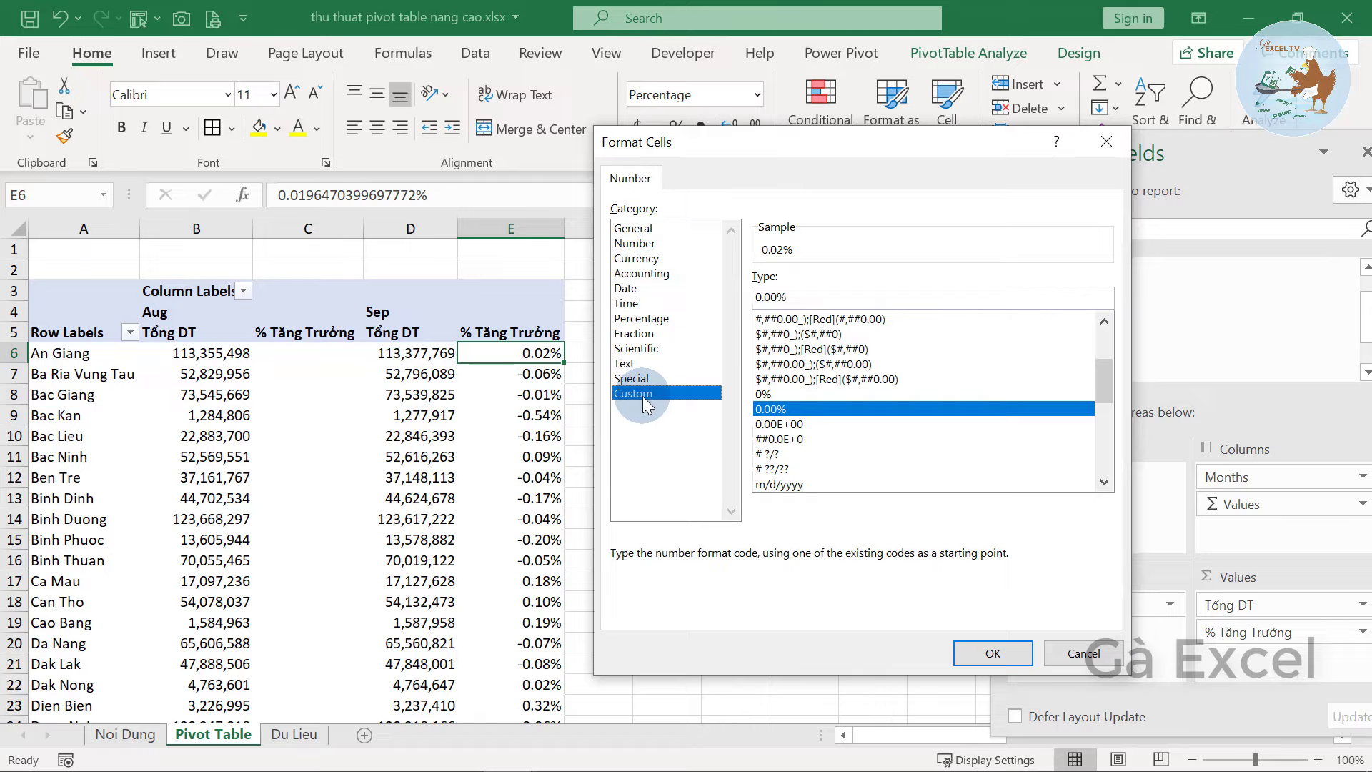
# Delete the existing 0.00% format code and a trial ';' entry, leaving Type empty
pyautogui.moveTo(793, 296); pyautogui.dragTo(738, 300)
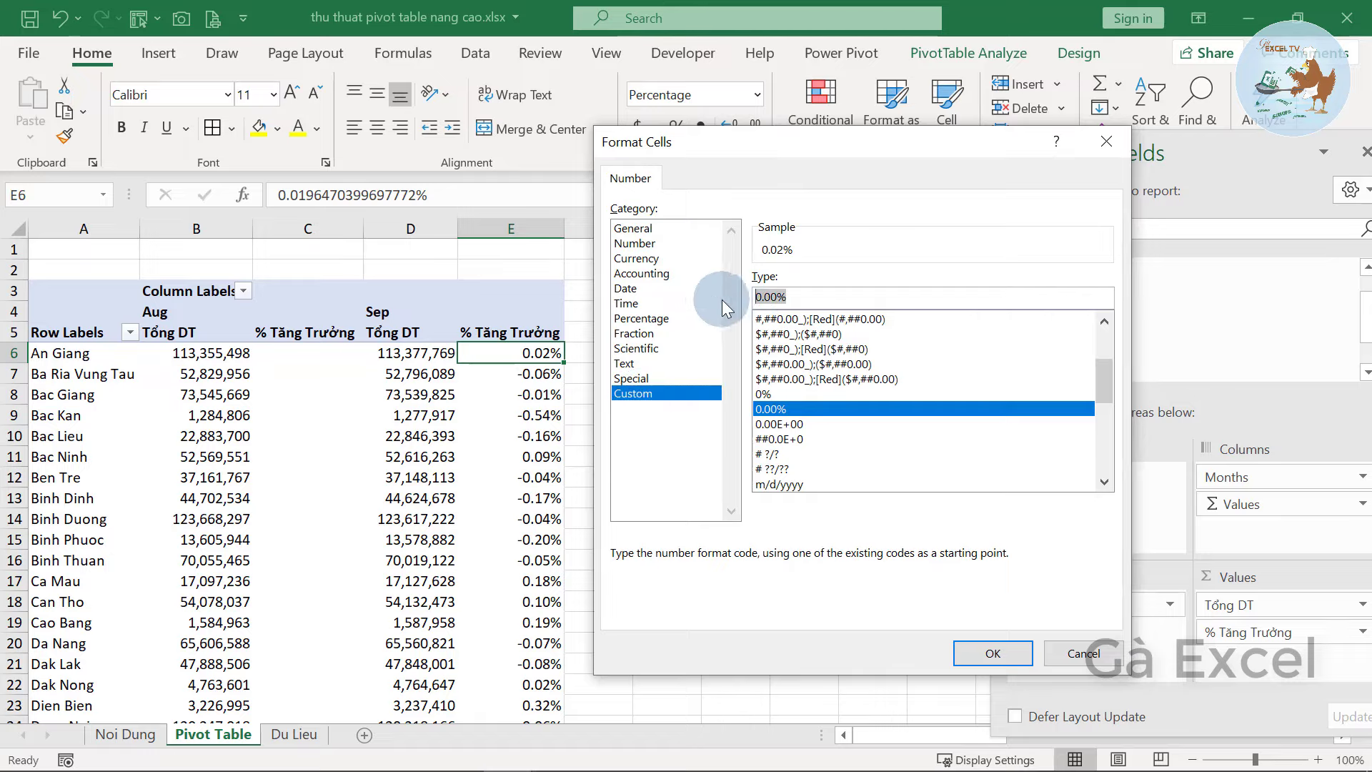
pyautogui.press('BackSpace')
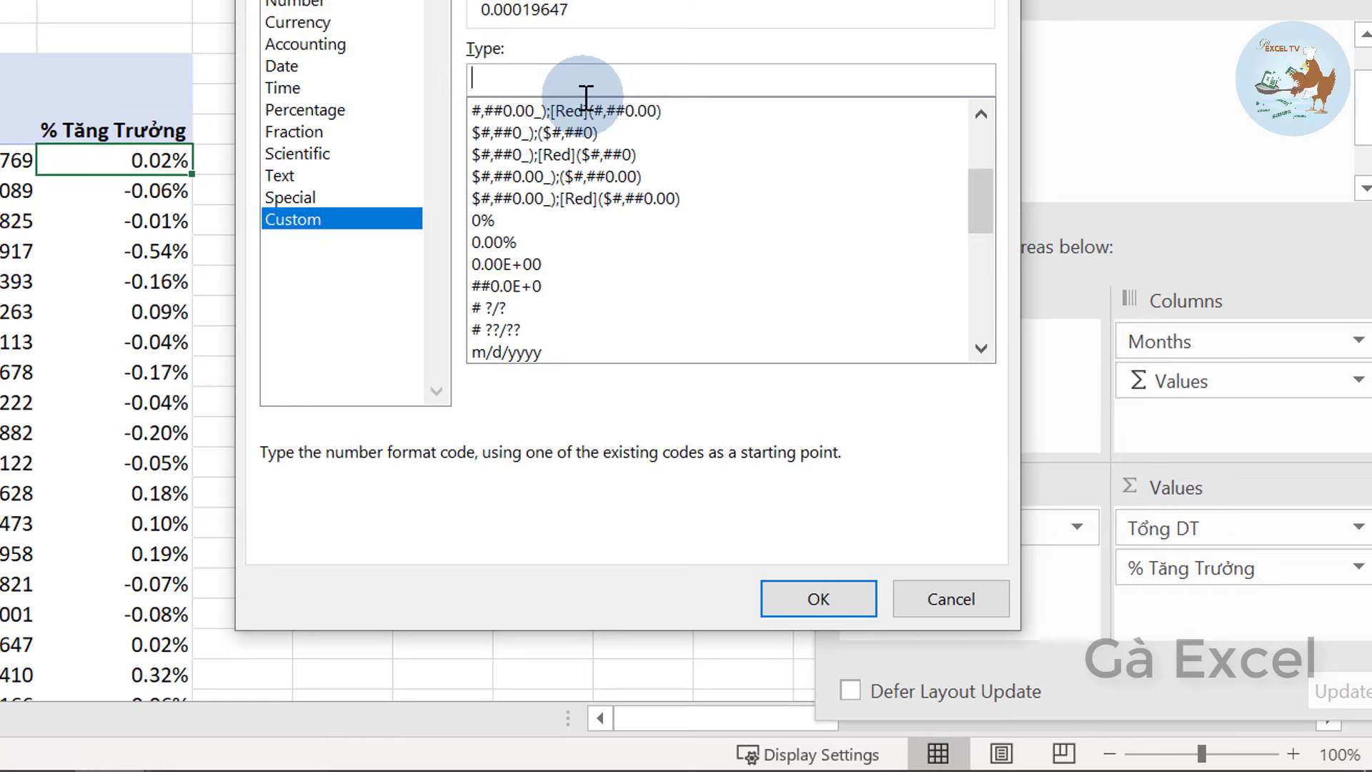
pyautogui.write(';;;')
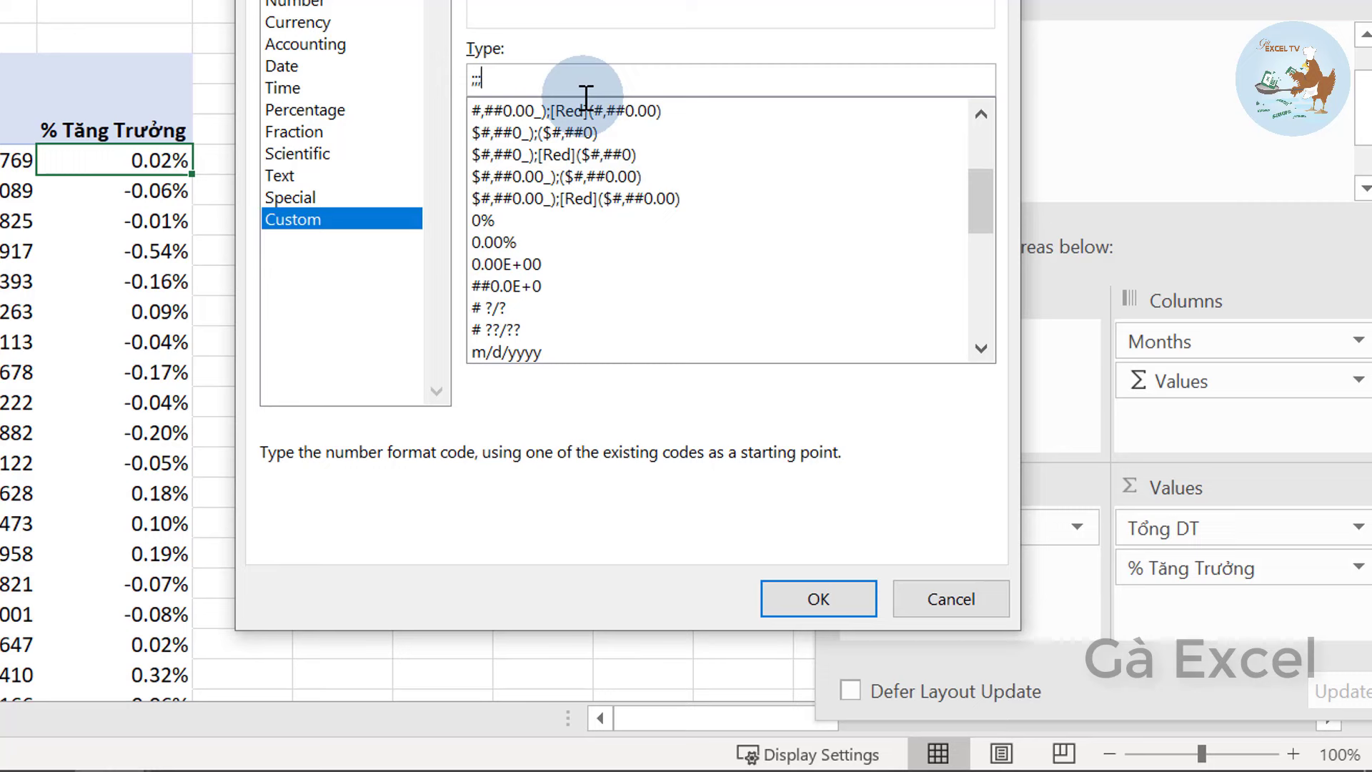
pyautogui.press('BackSpace')
pyautogui.press('BackSpace')
pyautogui.press('BackSpace')
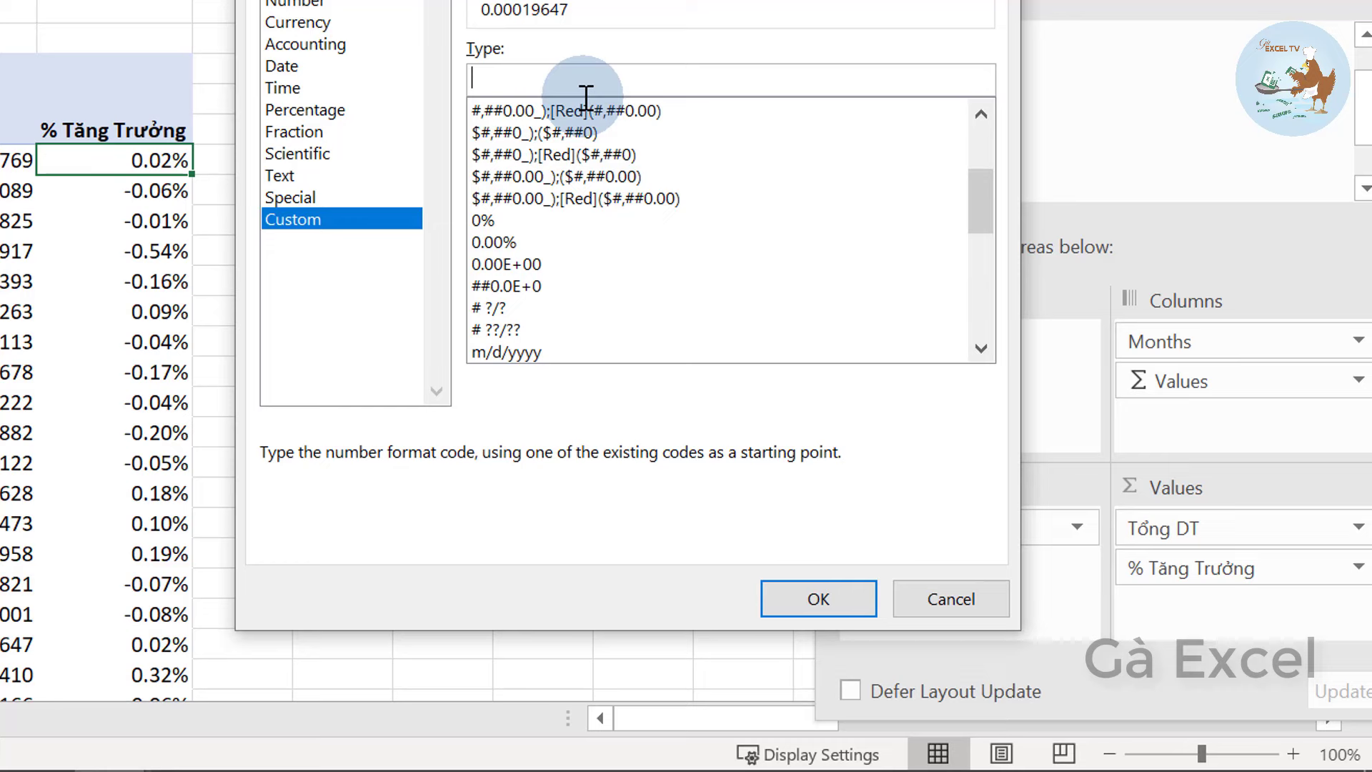
# Build the positive part [Blue]▲ using an up-triangle from the emoji picker
pyautogui.press('super+period')
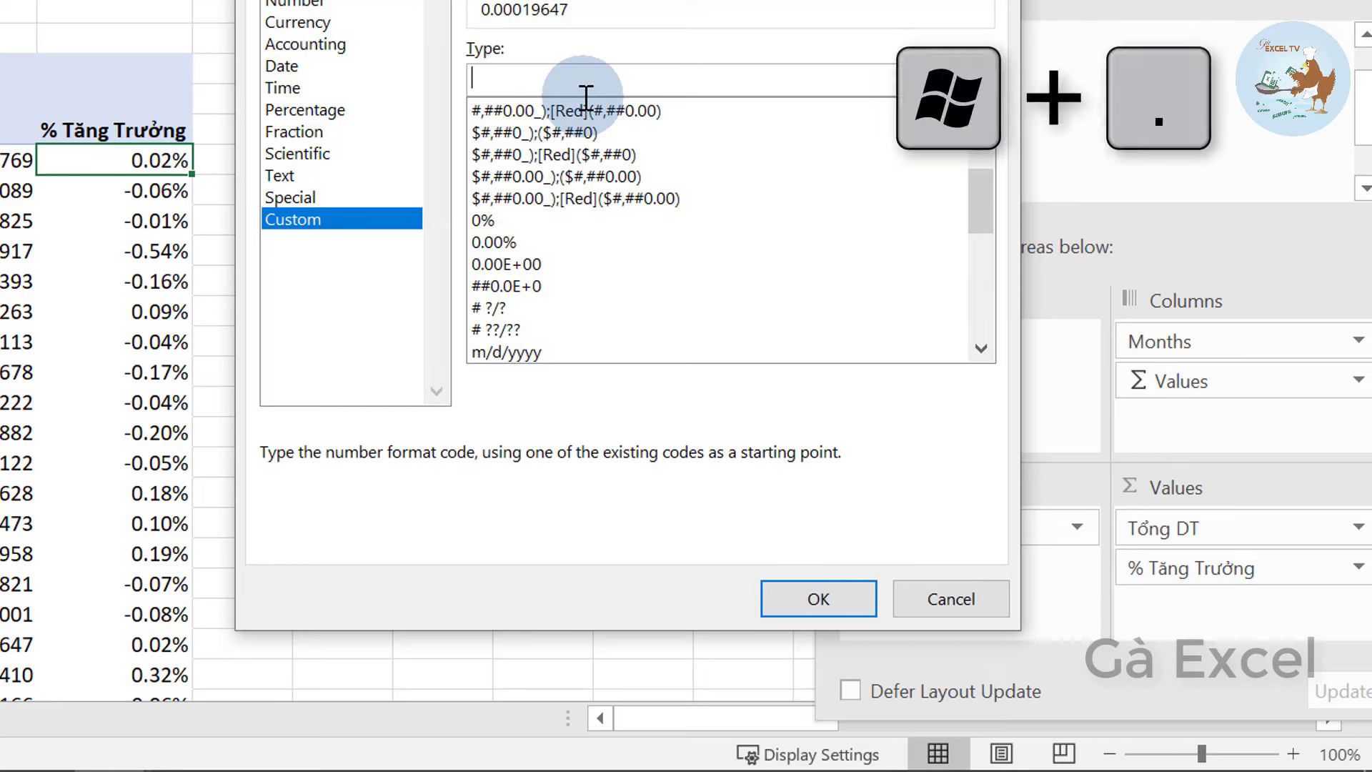
pyautogui.press('super+period')
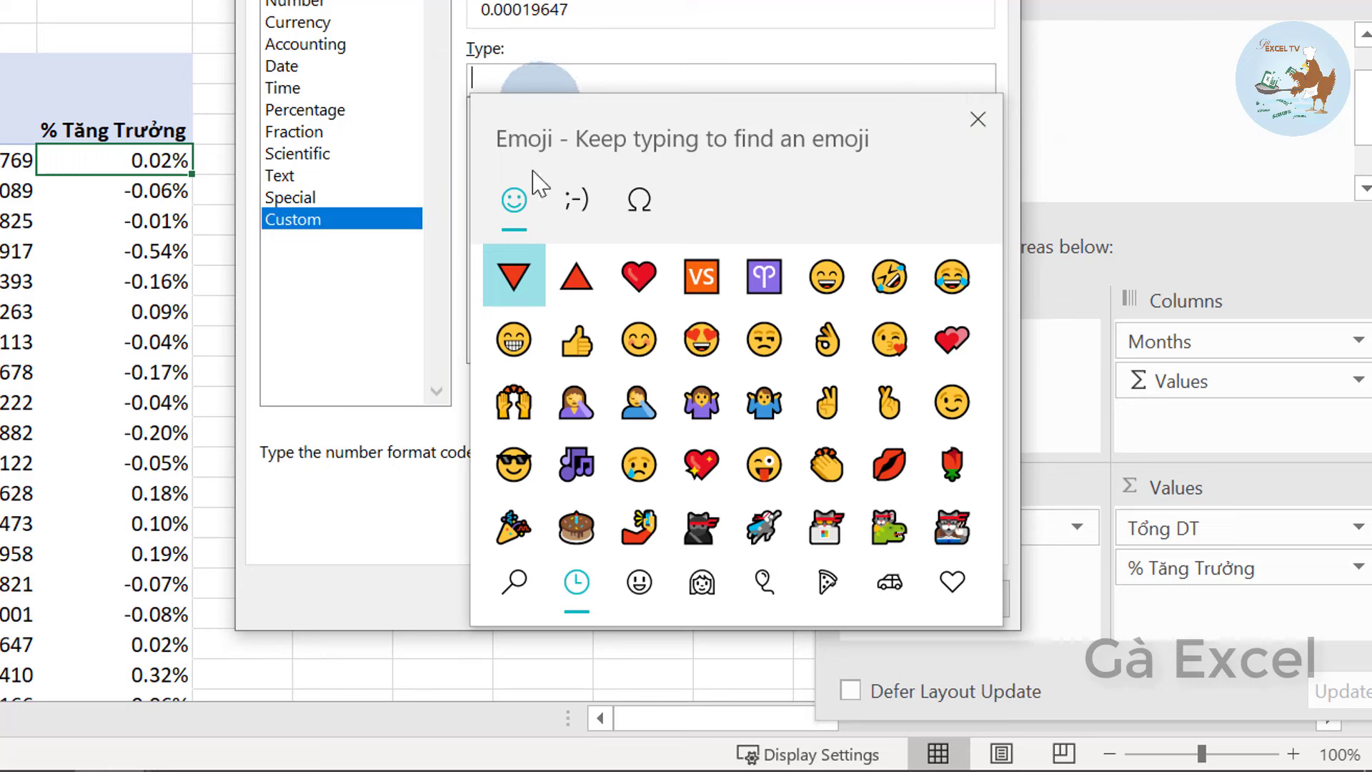
pyautogui.click(580, 292)
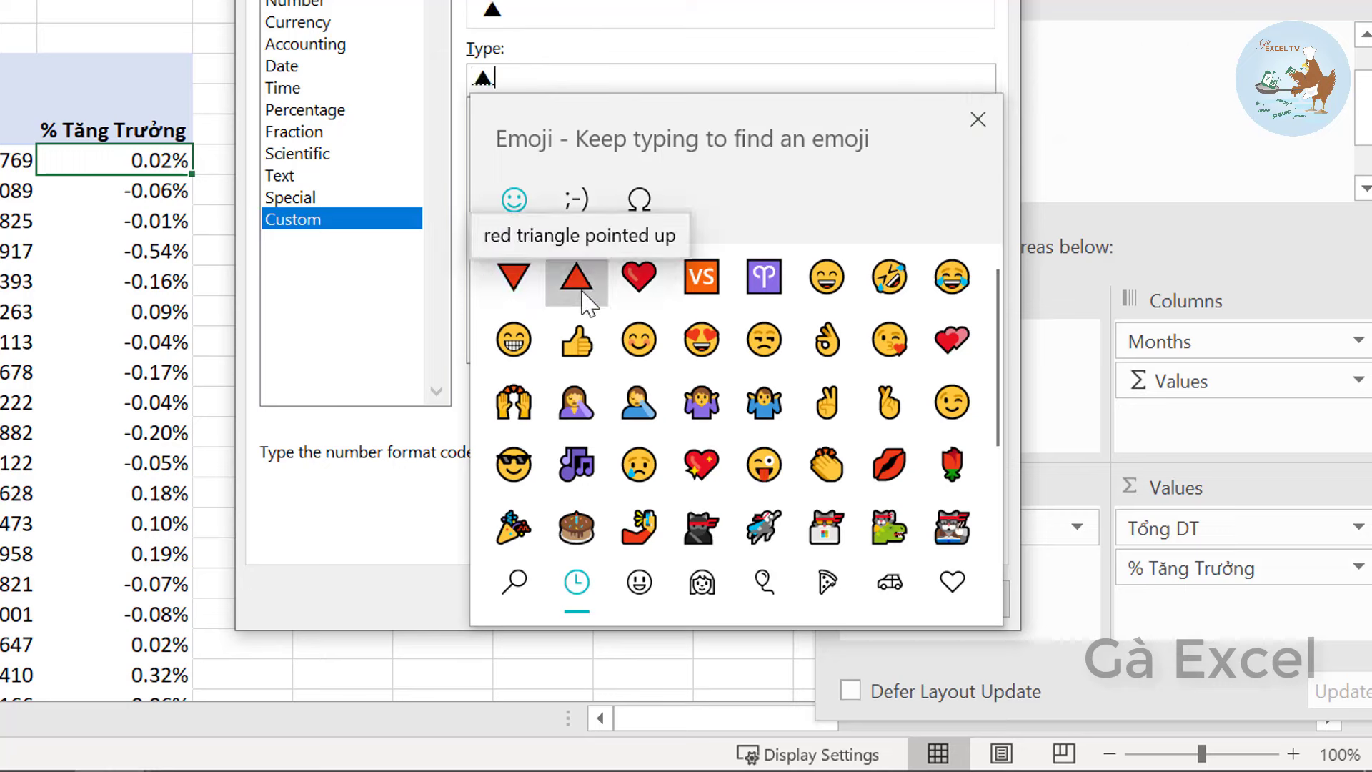
pyautogui.click(588, 78)
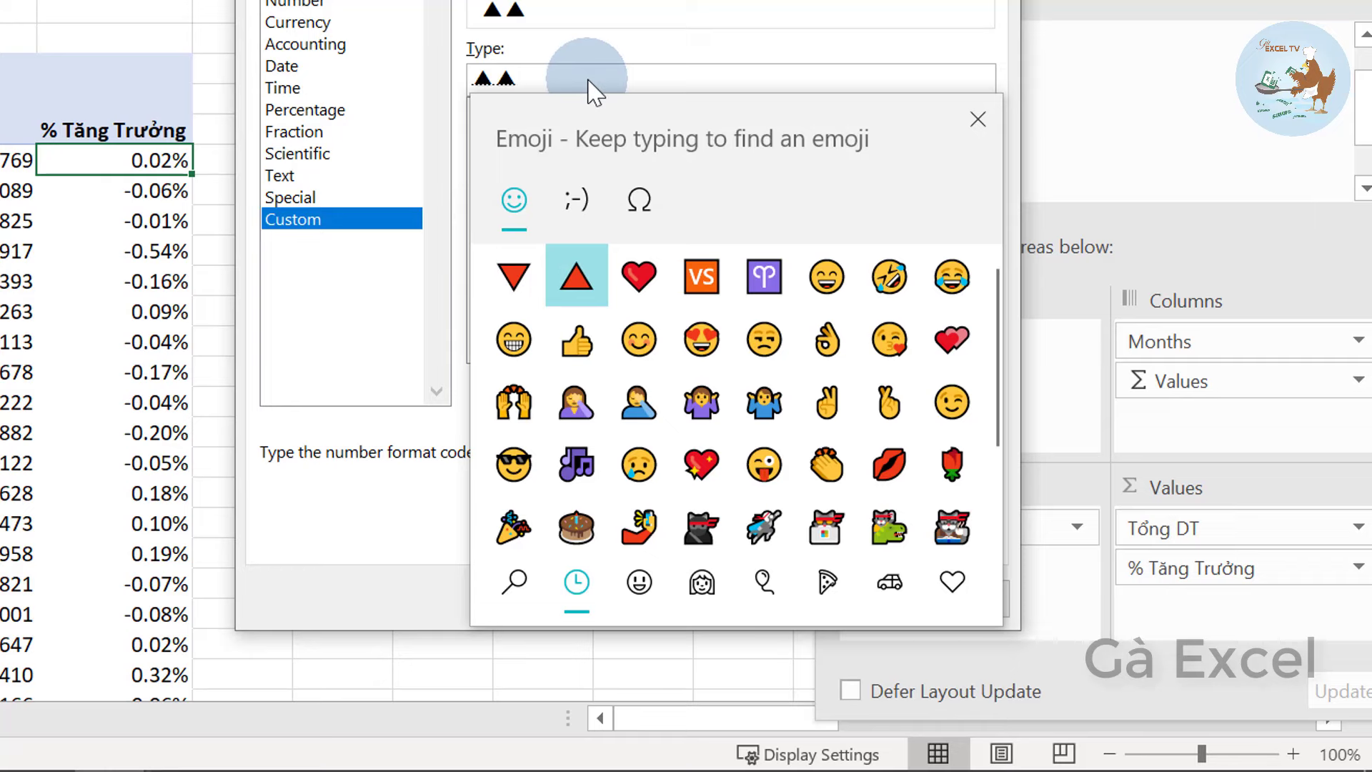
pyautogui.click(976, 120)
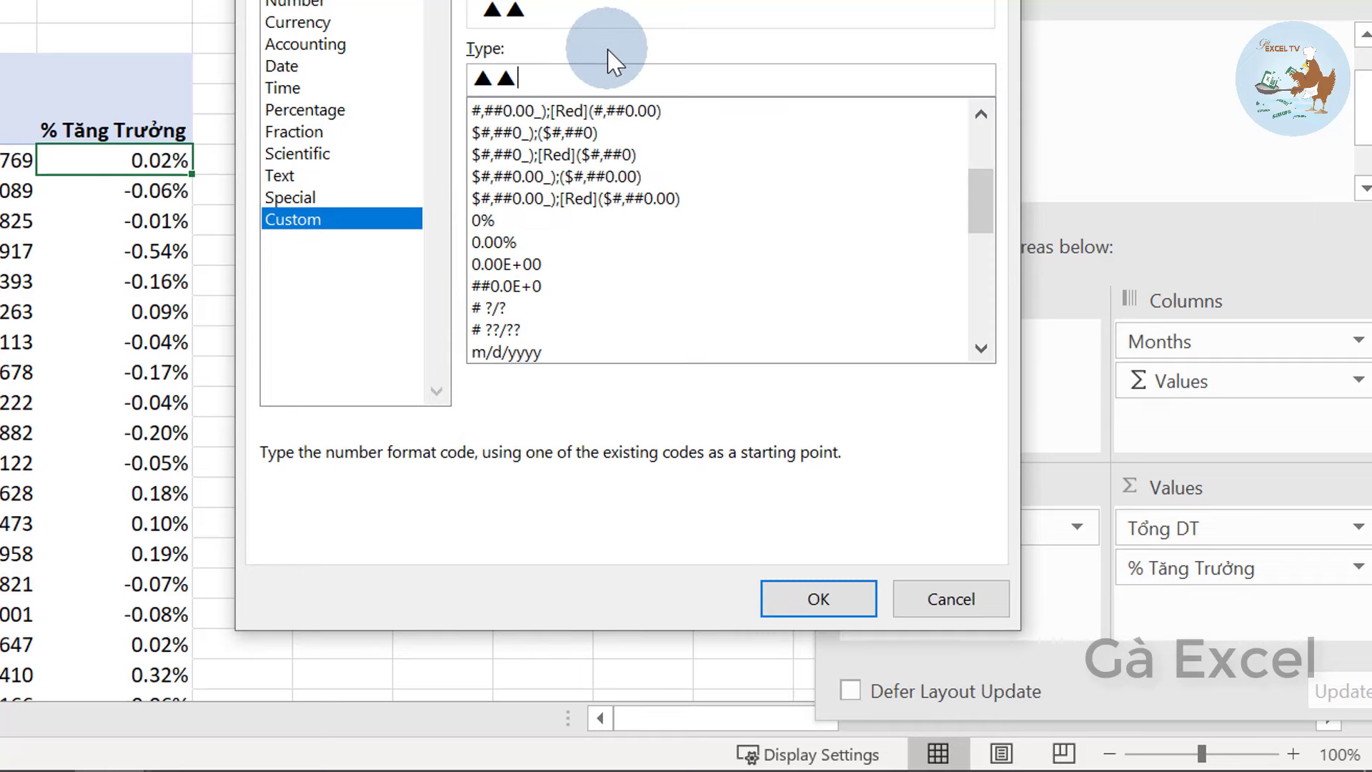
pyautogui.press('BackSpace')
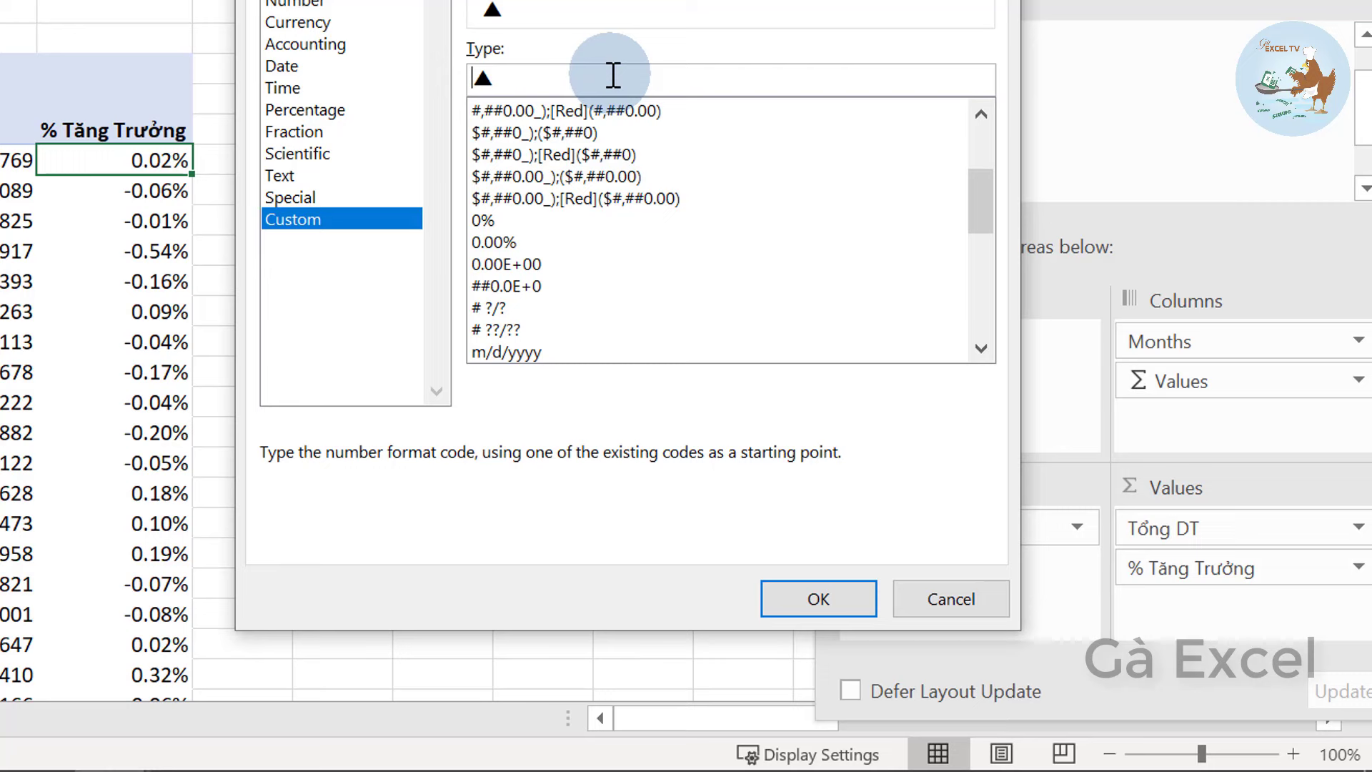
pyautogui.write('[')
pyautogui.write('Blu')
pyautogui.write('e')
pyautogui.write(']')
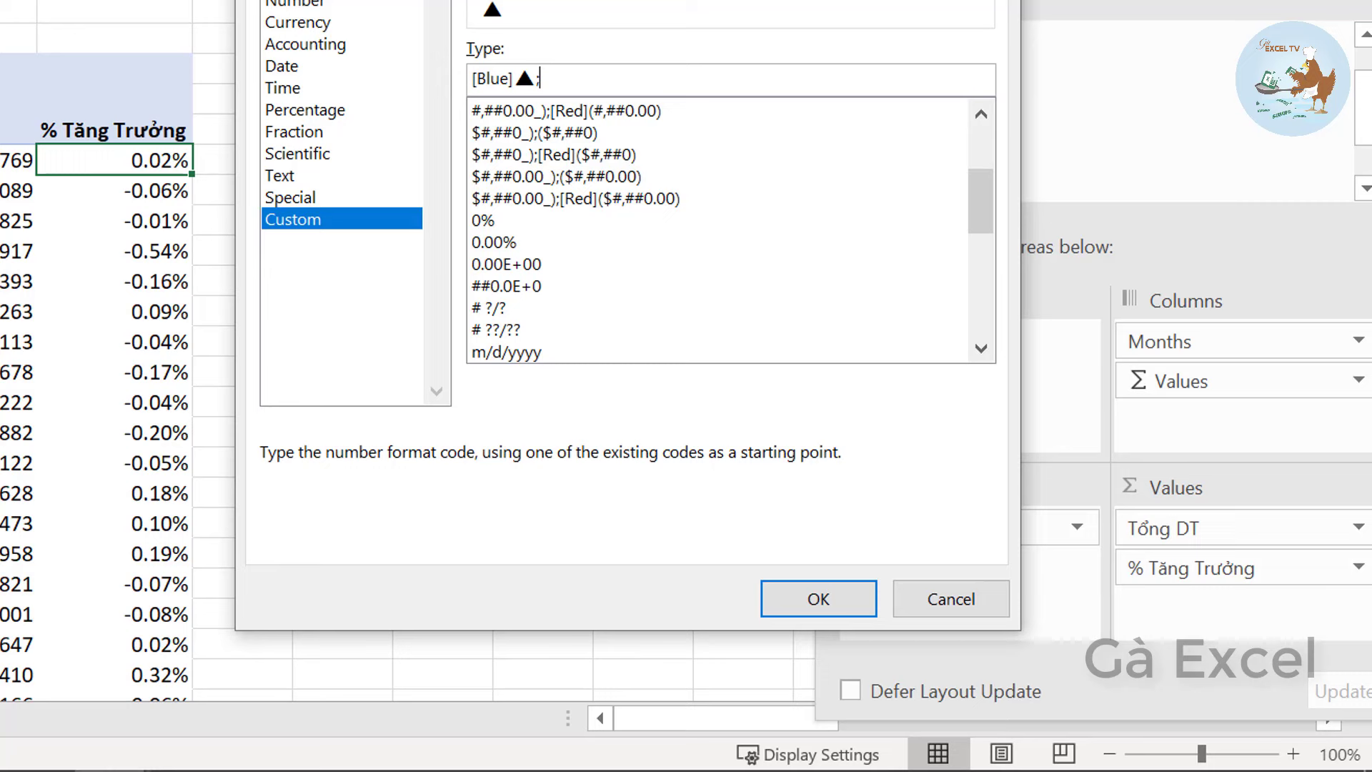
# Add a red down-triangle for negatives, completing the code [Blue]▲;[Red]▼
pyautogui.click(678, 93)
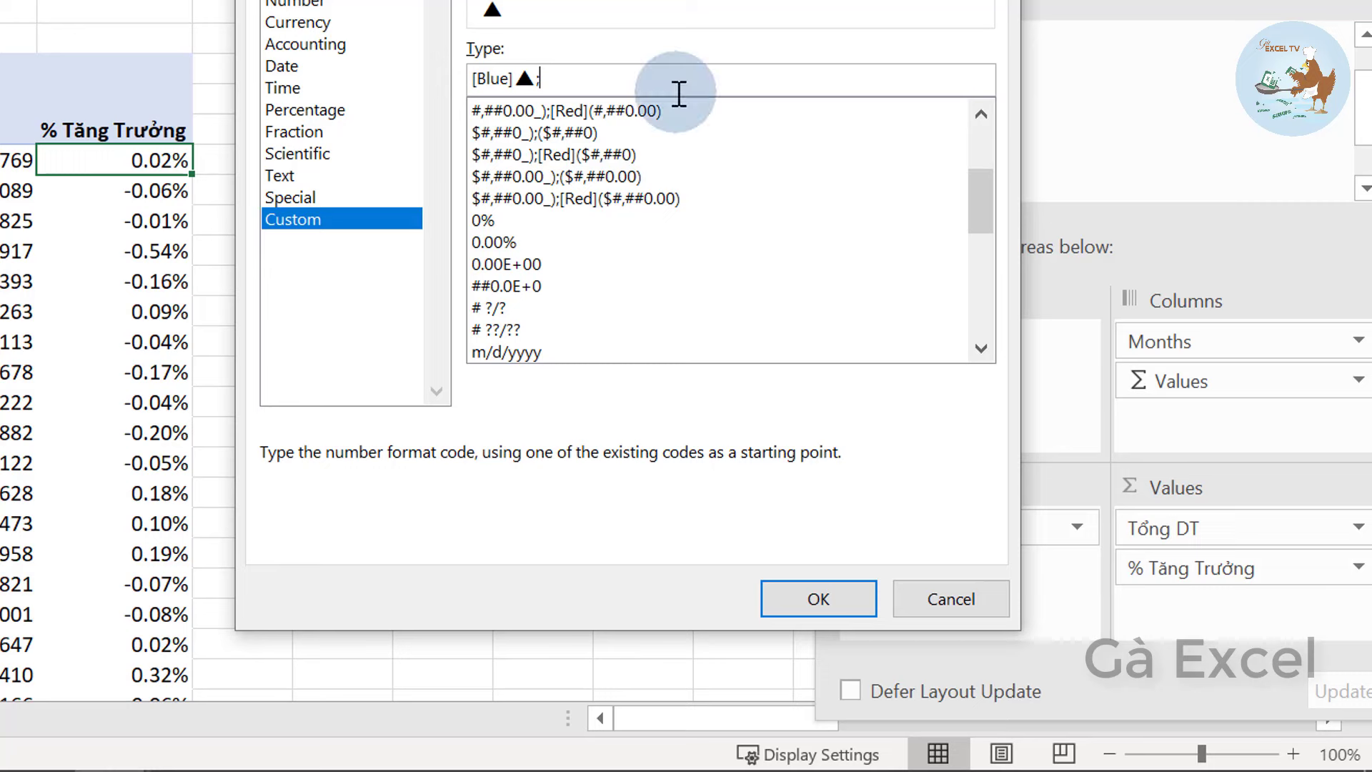
pyautogui.press('super+period')
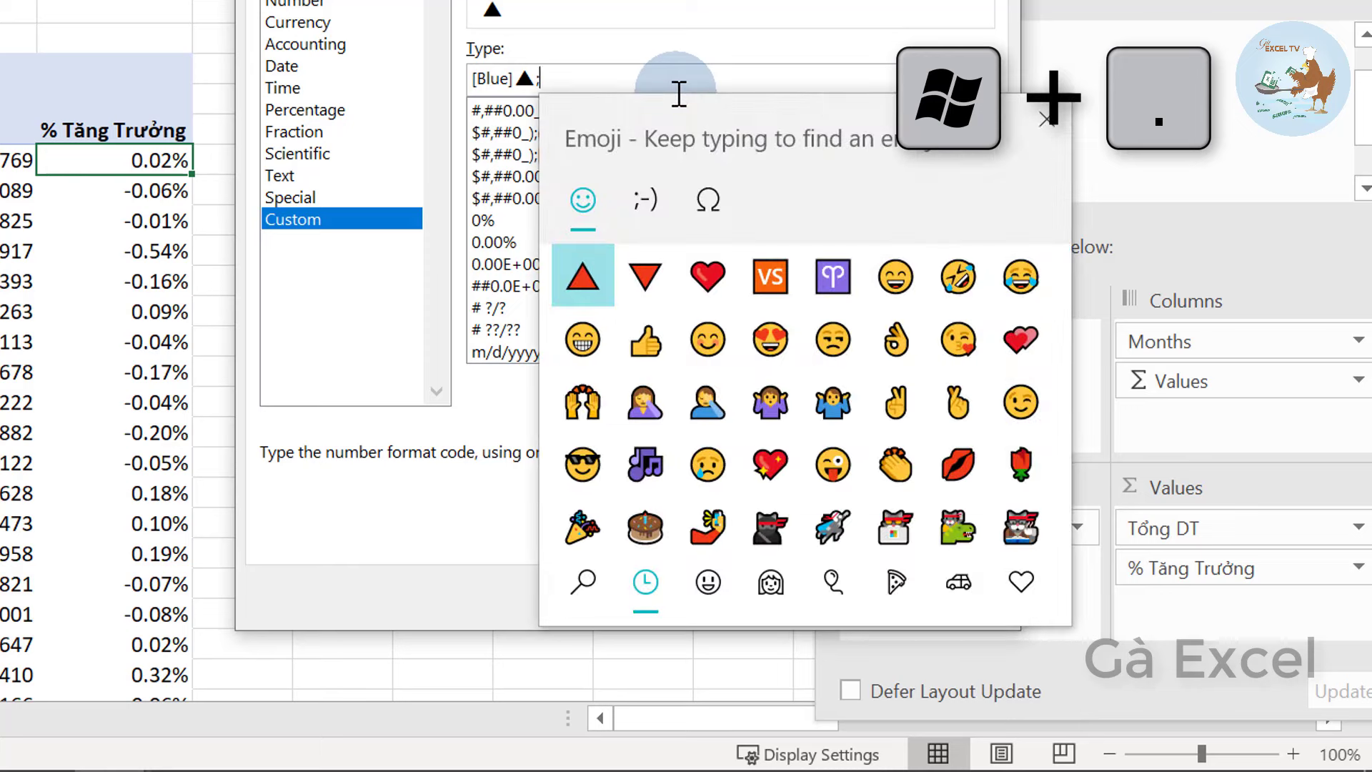
pyautogui.click(641, 283)
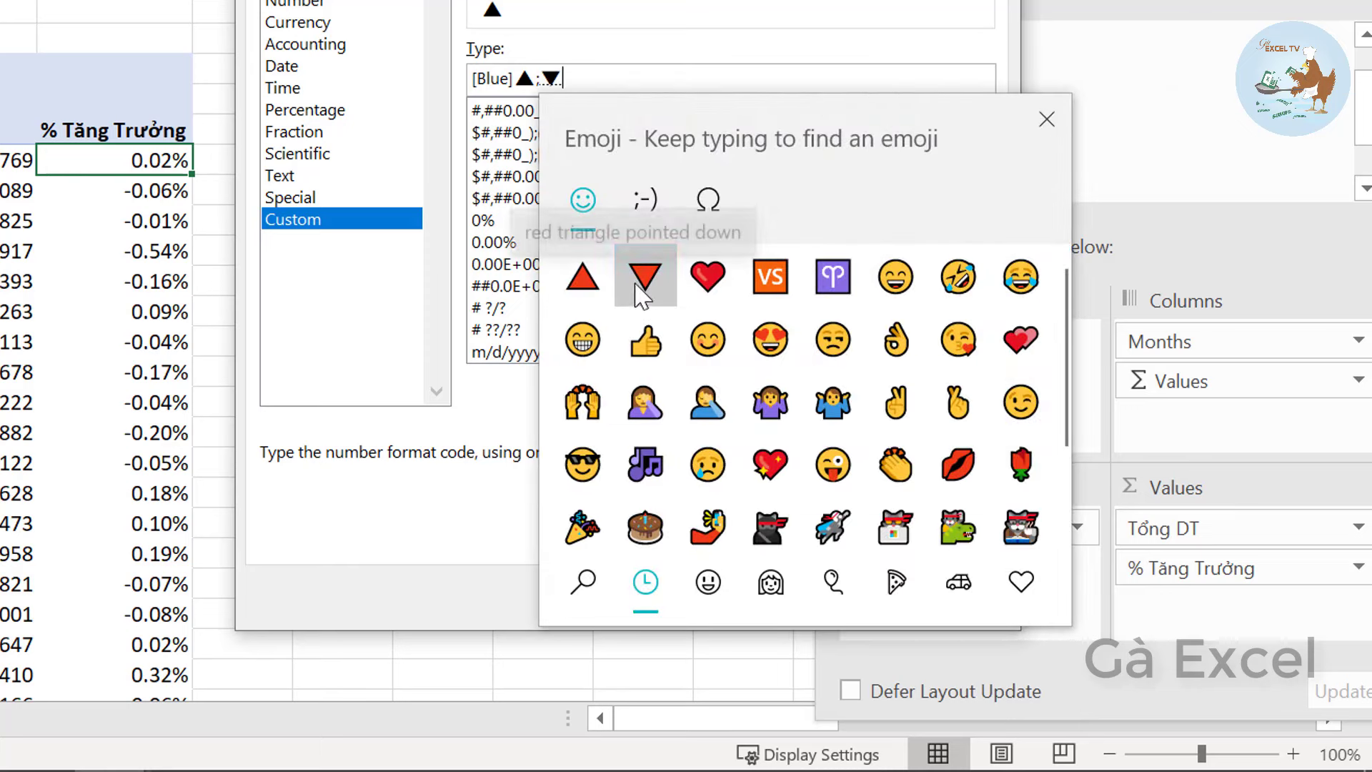
pyautogui.click(1047, 120)
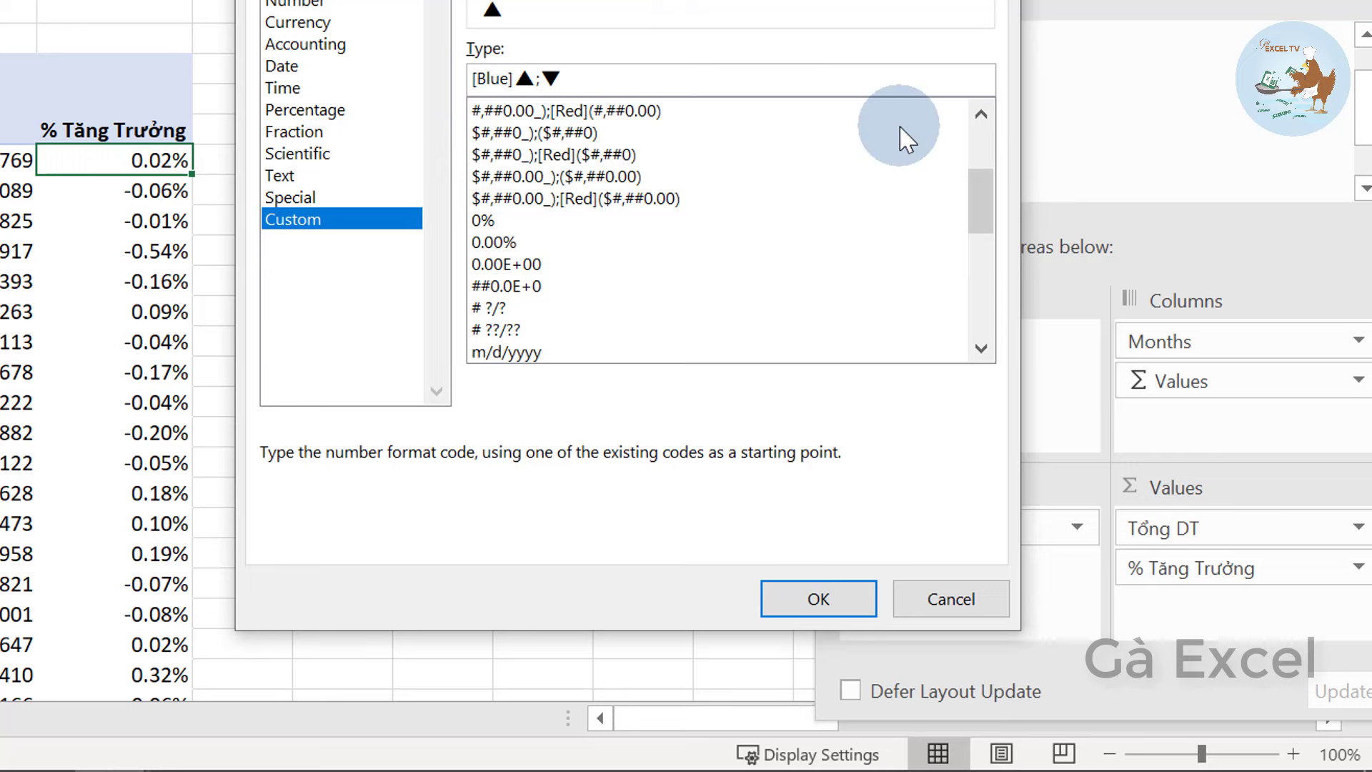
pyautogui.press('Left')
pyautogui.write('[R')
pyautogui.write('ed')
pyautogui.write(']')
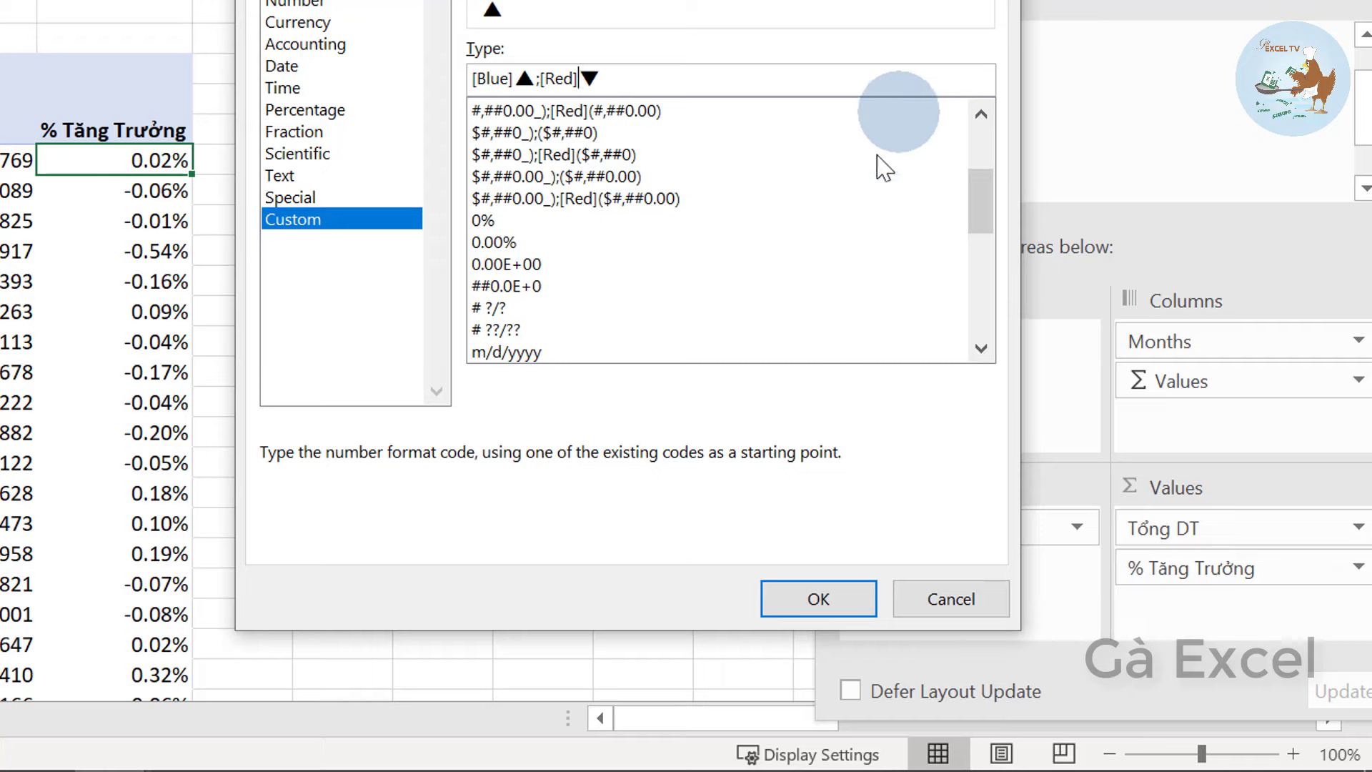
# Apply the triangle format and check the column's blue up-triangles and red down-triangles
pyautogui.click(833, 598)
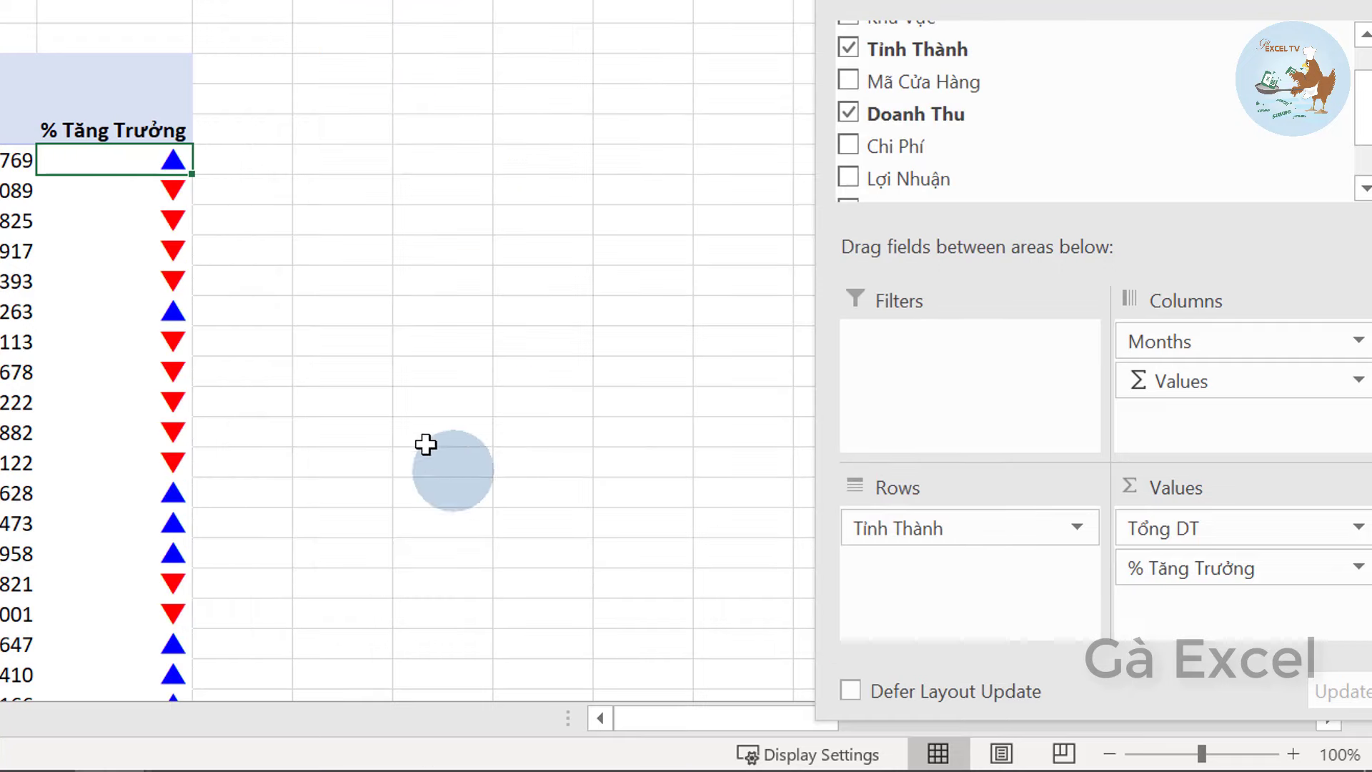
pyautogui.click(114, 190)
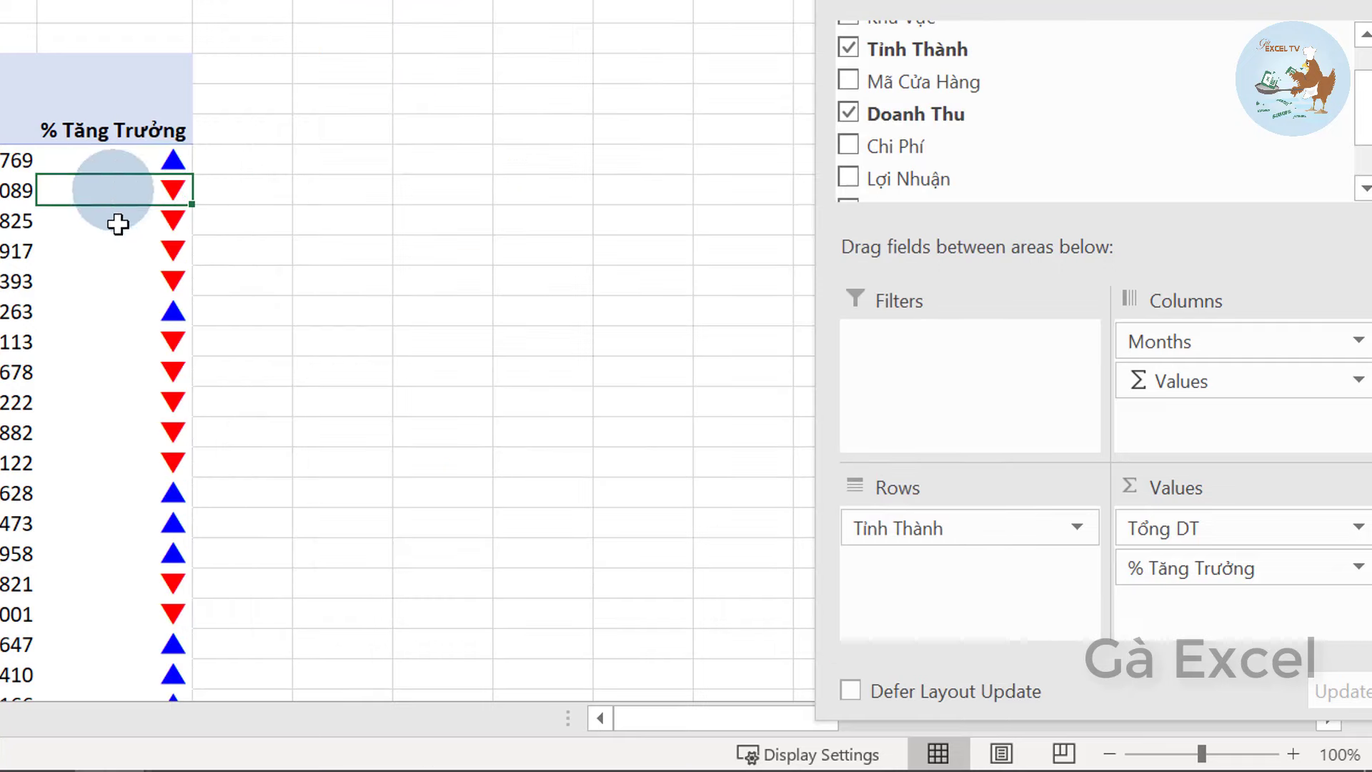
pyautogui.click(127, 246)
pyautogui.click(139, 158)
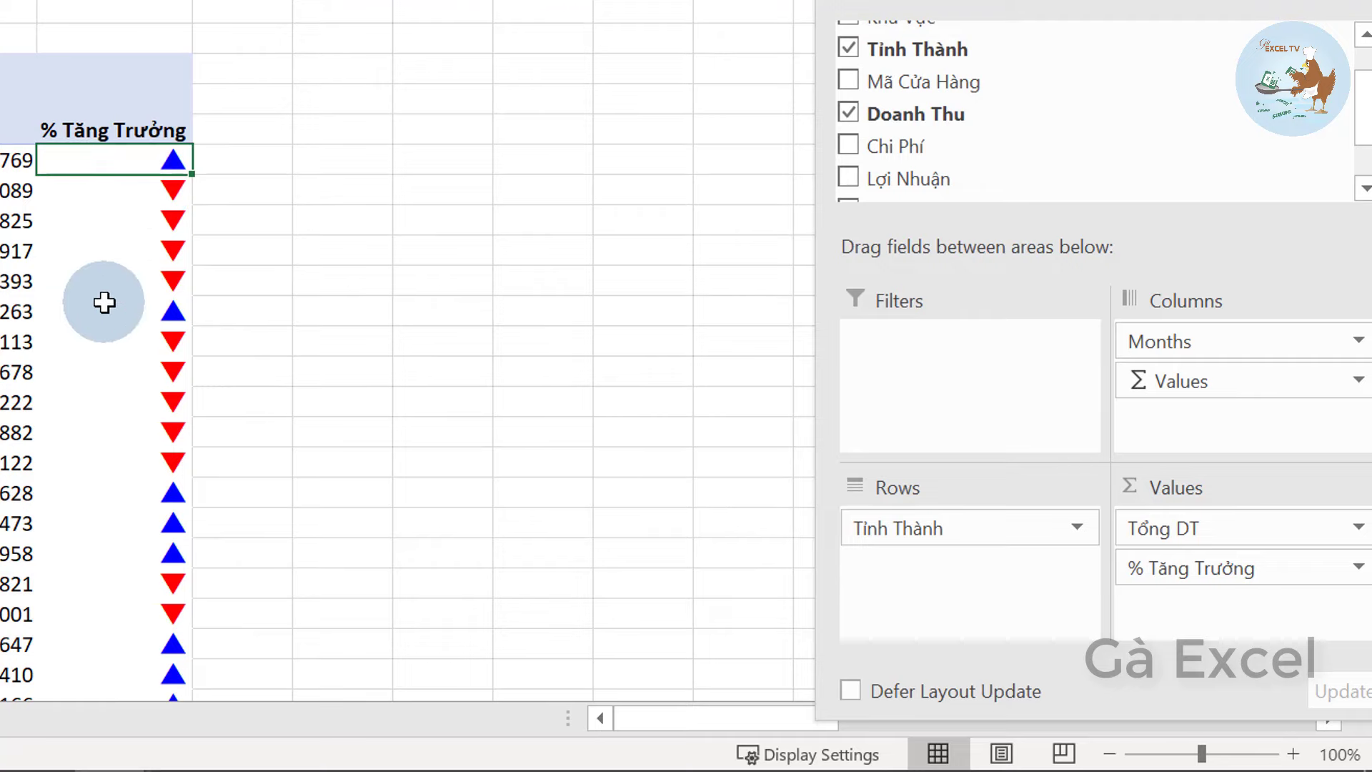
pyautogui.click(136, 312)
pyautogui.scroll(-3, 135, 340)
pyautogui.scroll(-4, 135, 340)
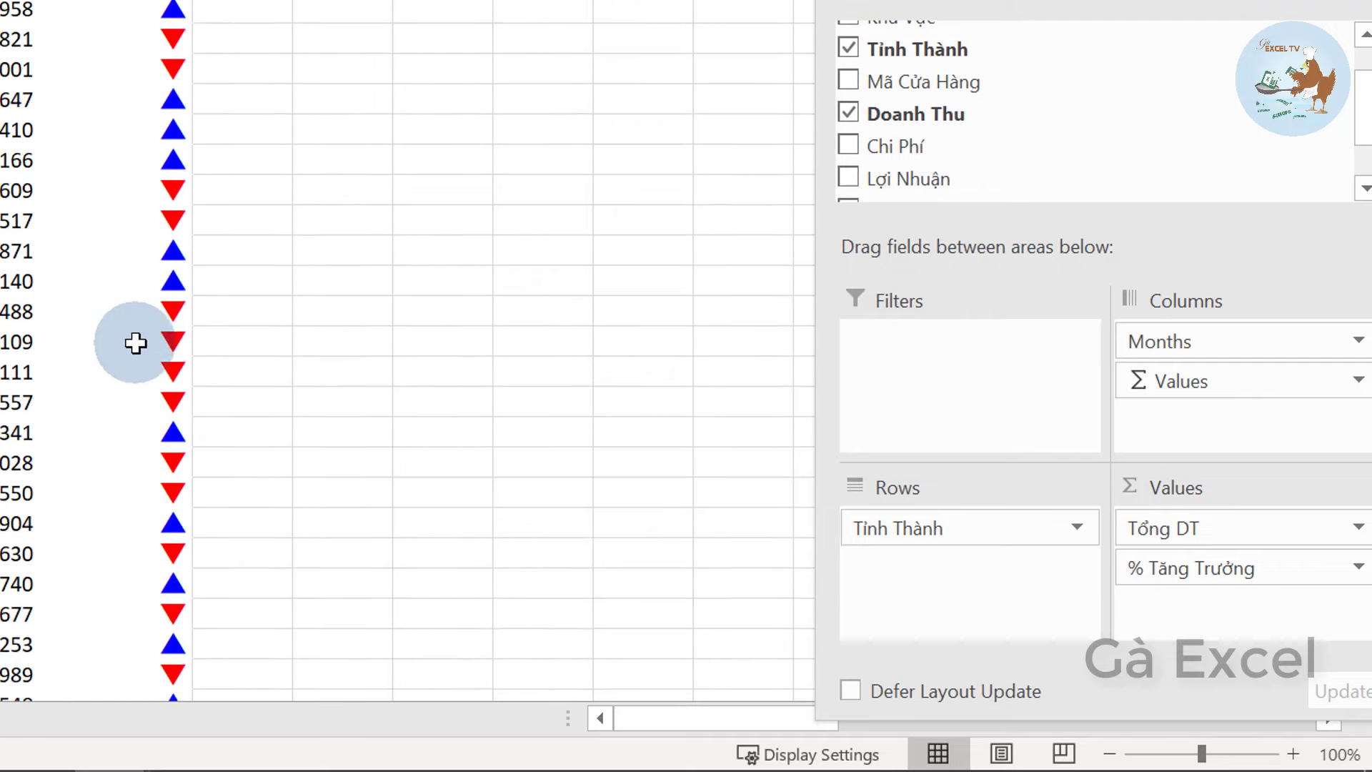
pyautogui.scroll(-6, 129, 361)
pyautogui.scroll(-5, 129, 361)
pyautogui.scroll(10, 123, 364)
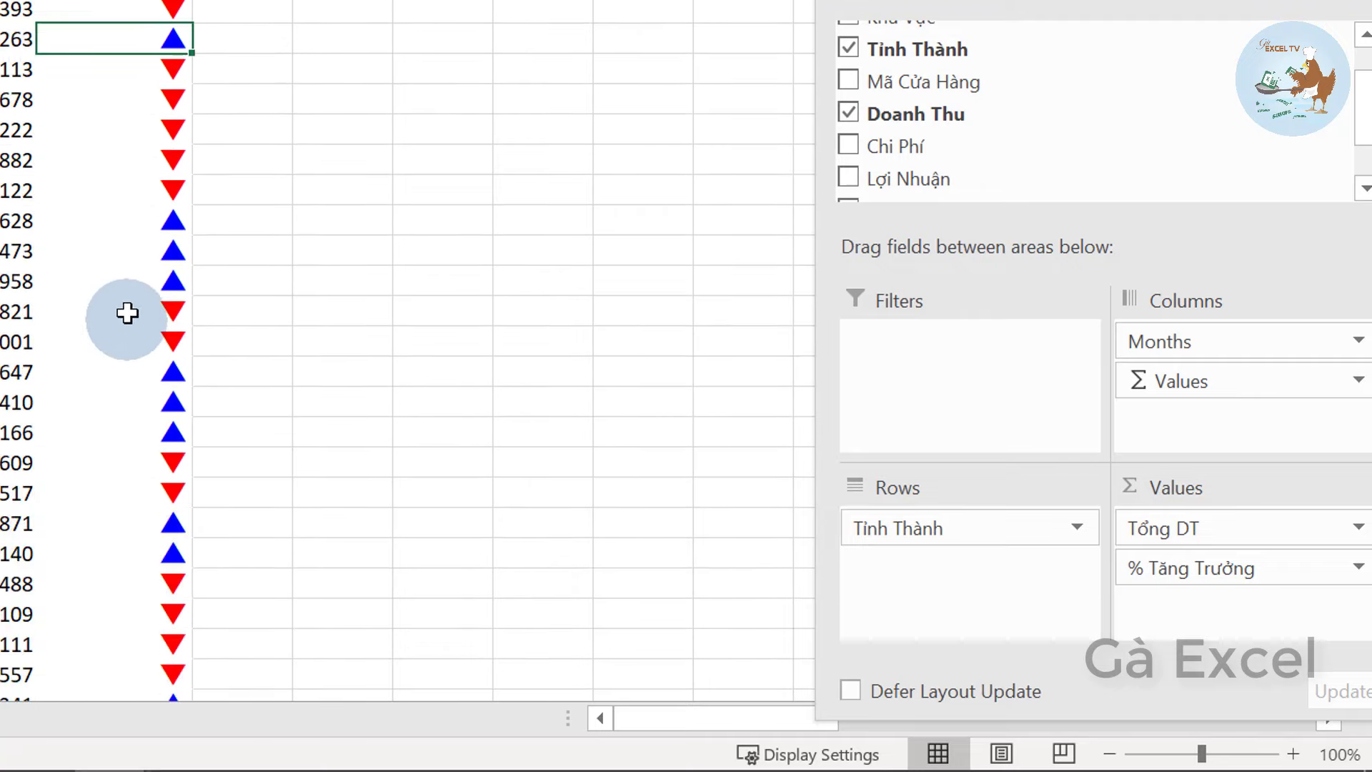
pyautogui.scroll(3, 168, 150)
# Change the growth format code to [Green]▲;[Red]▼ and check the recoloured triangles
pyautogui.click(136, 163)
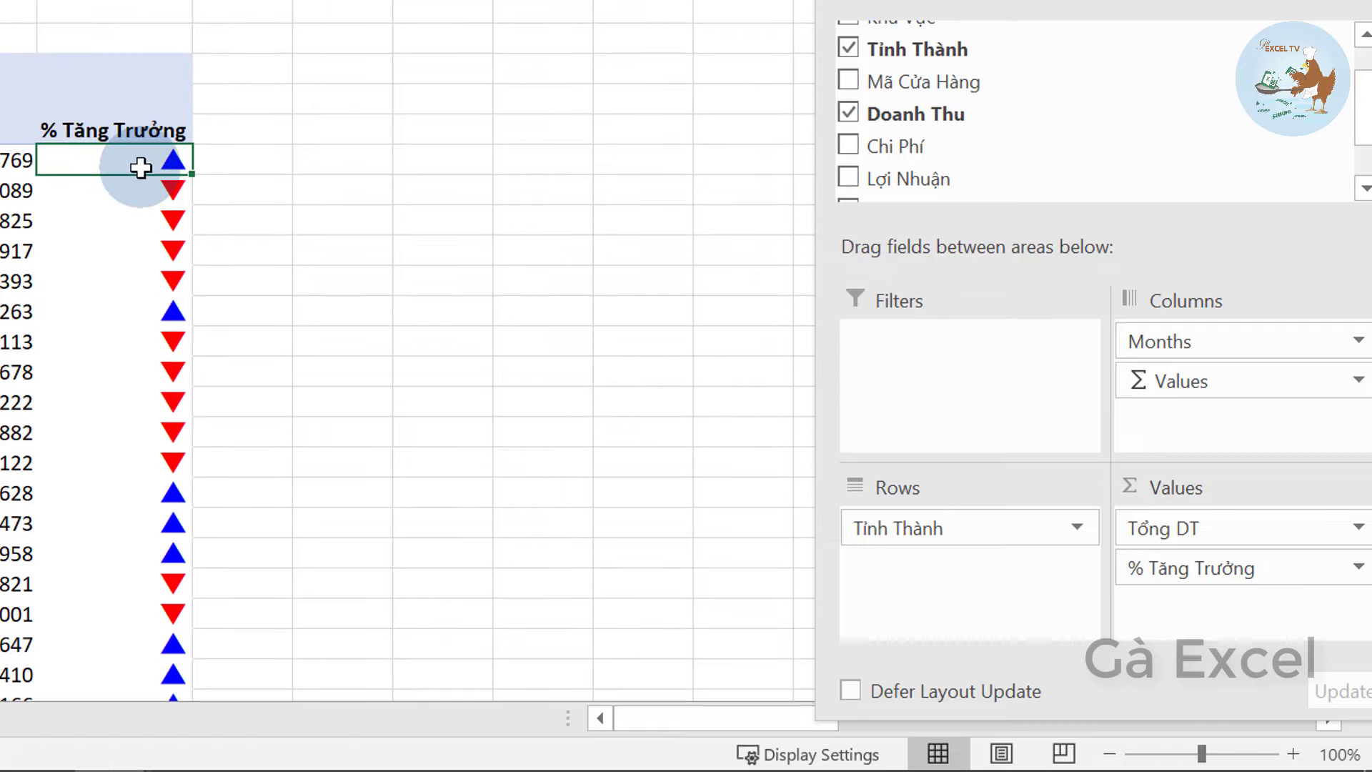
pyautogui.rightClick(141, 165)
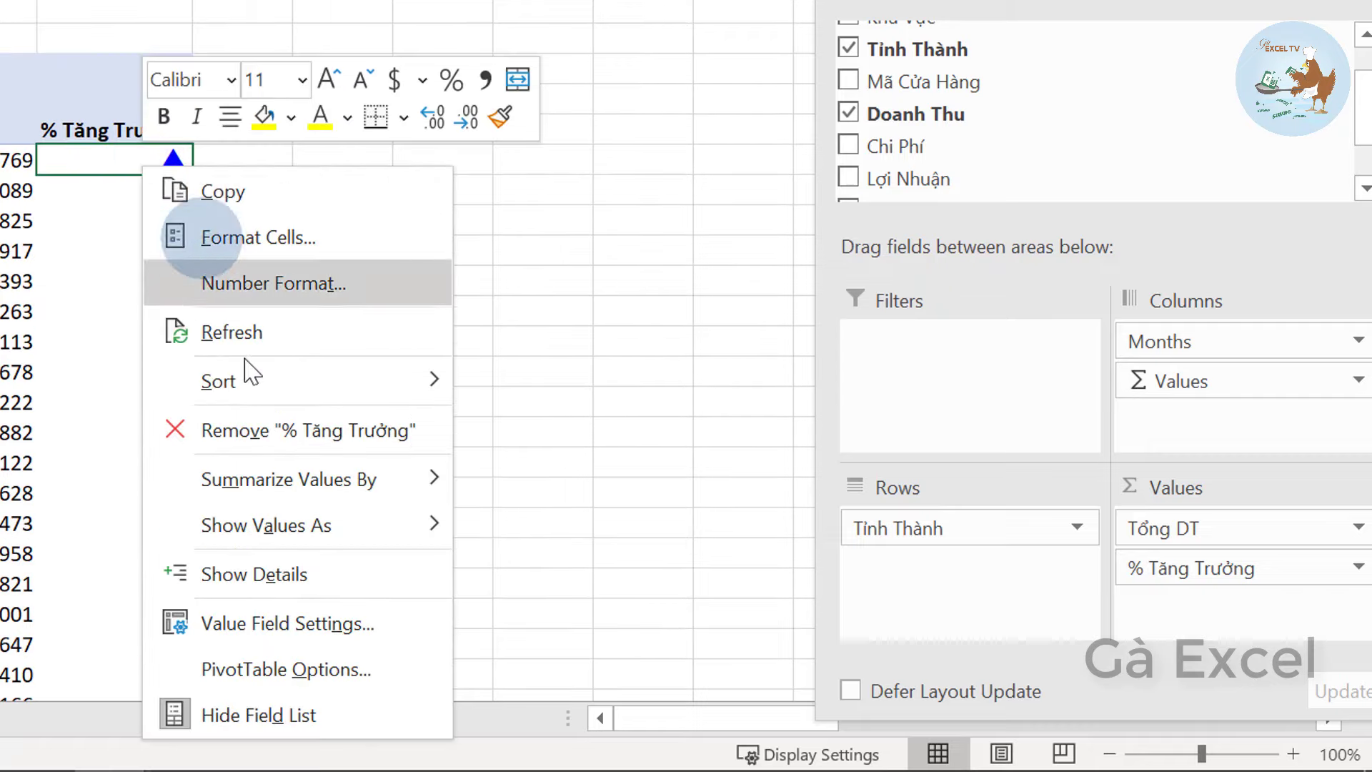
pyautogui.click(305, 280)
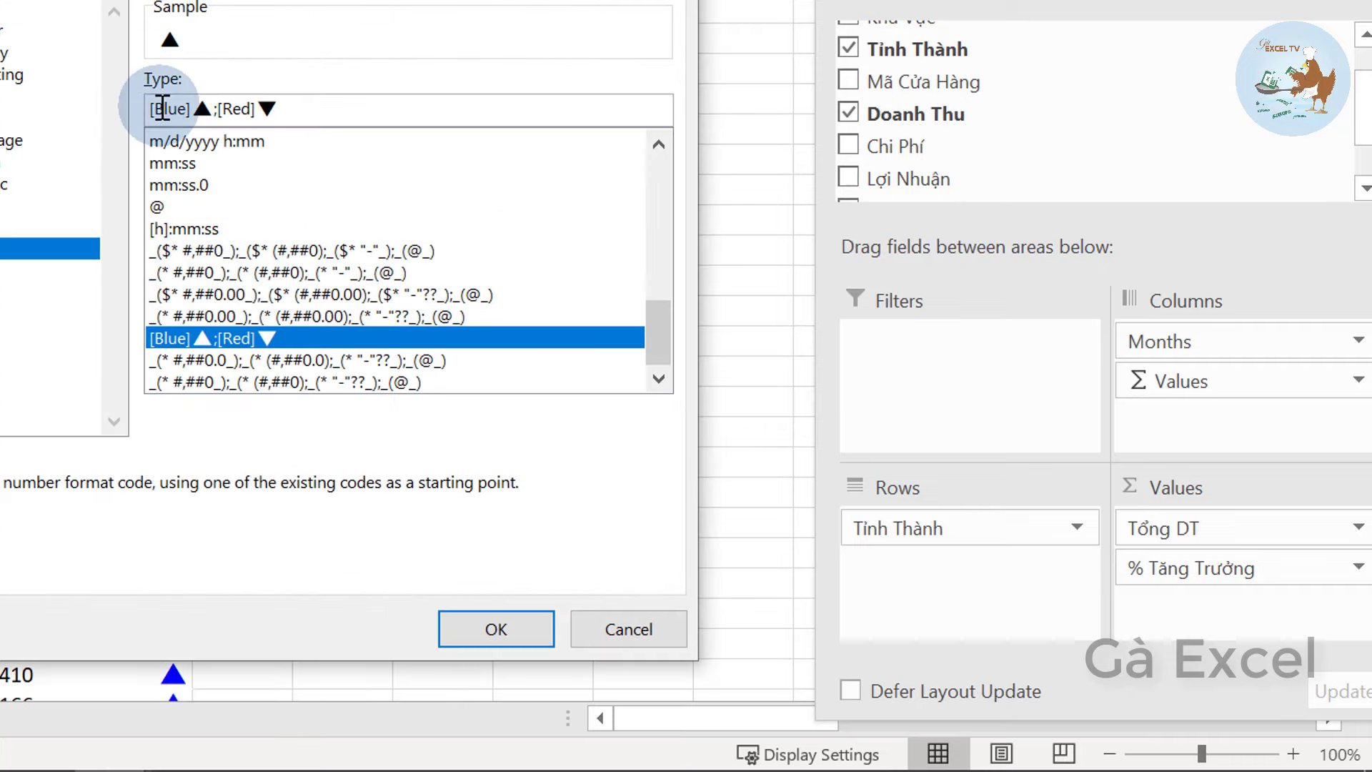
pyautogui.press('BackSpace')
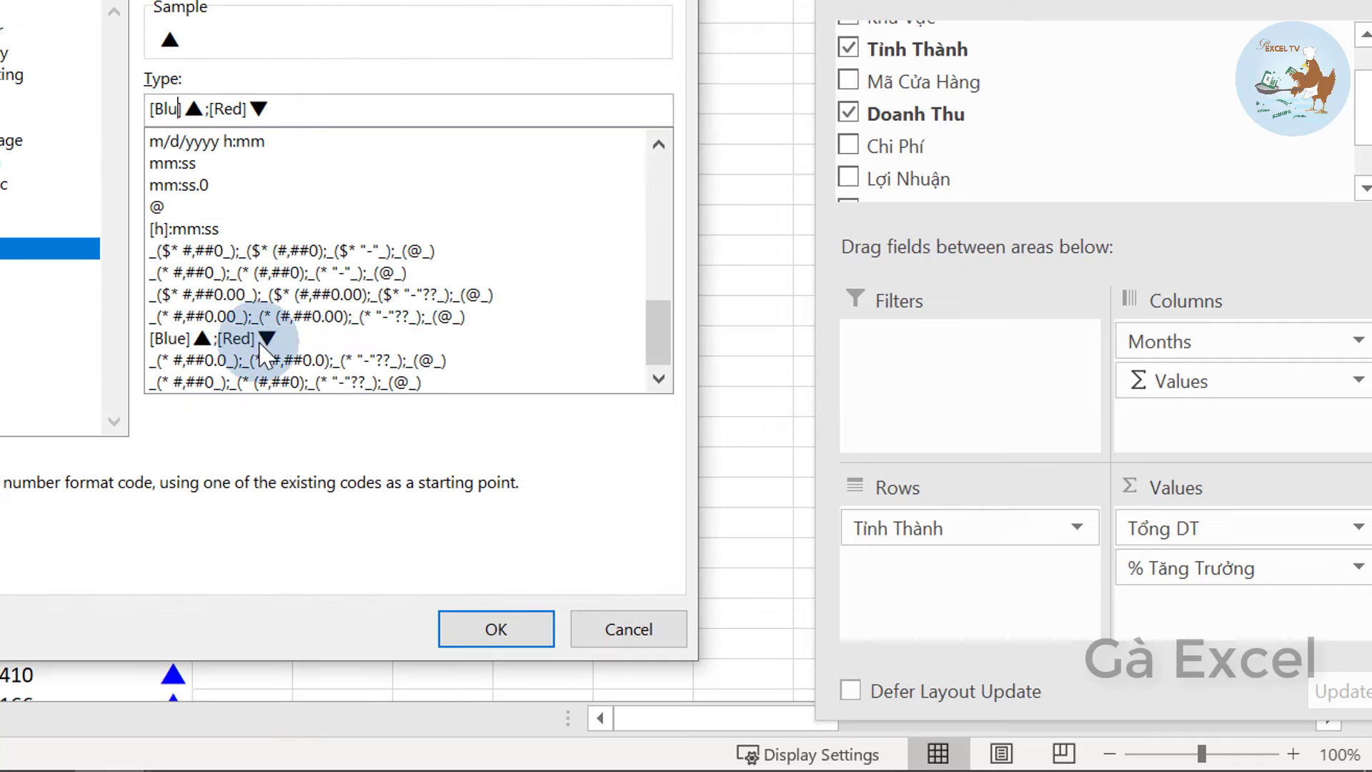
pyautogui.press('BackSpace')
pyautogui.press('BackSpace')
pyautogui.press('BackSpace')
pyautogui.write('Gr')
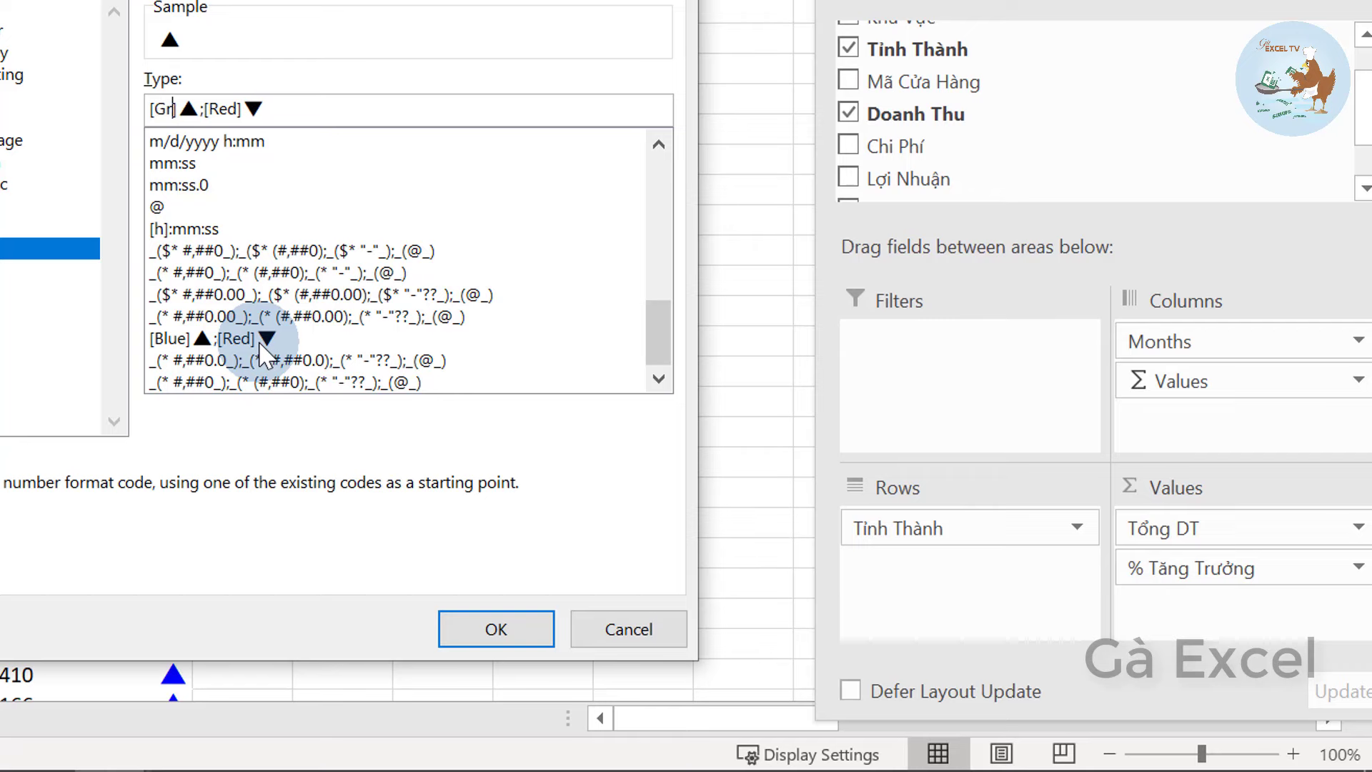
pyautogui.write('een')
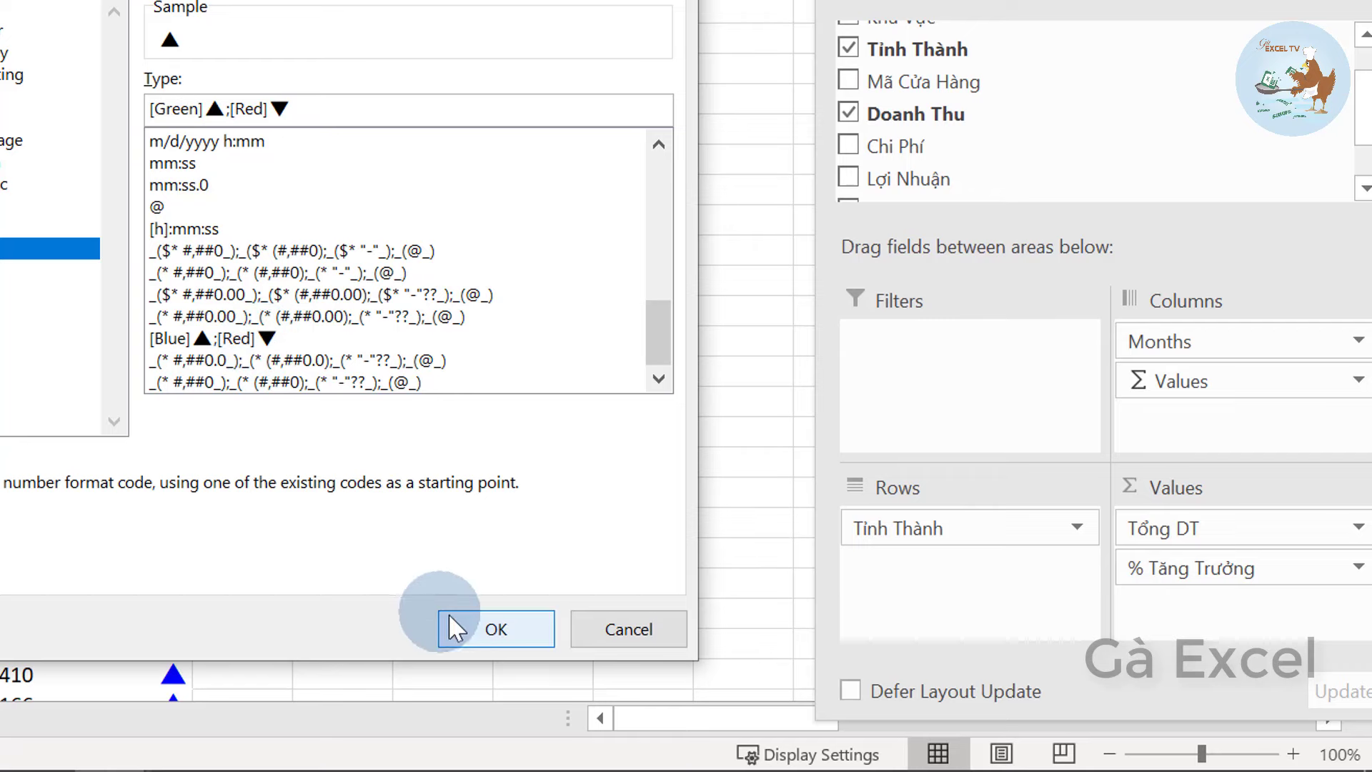
pyautogui.click(457, 627)
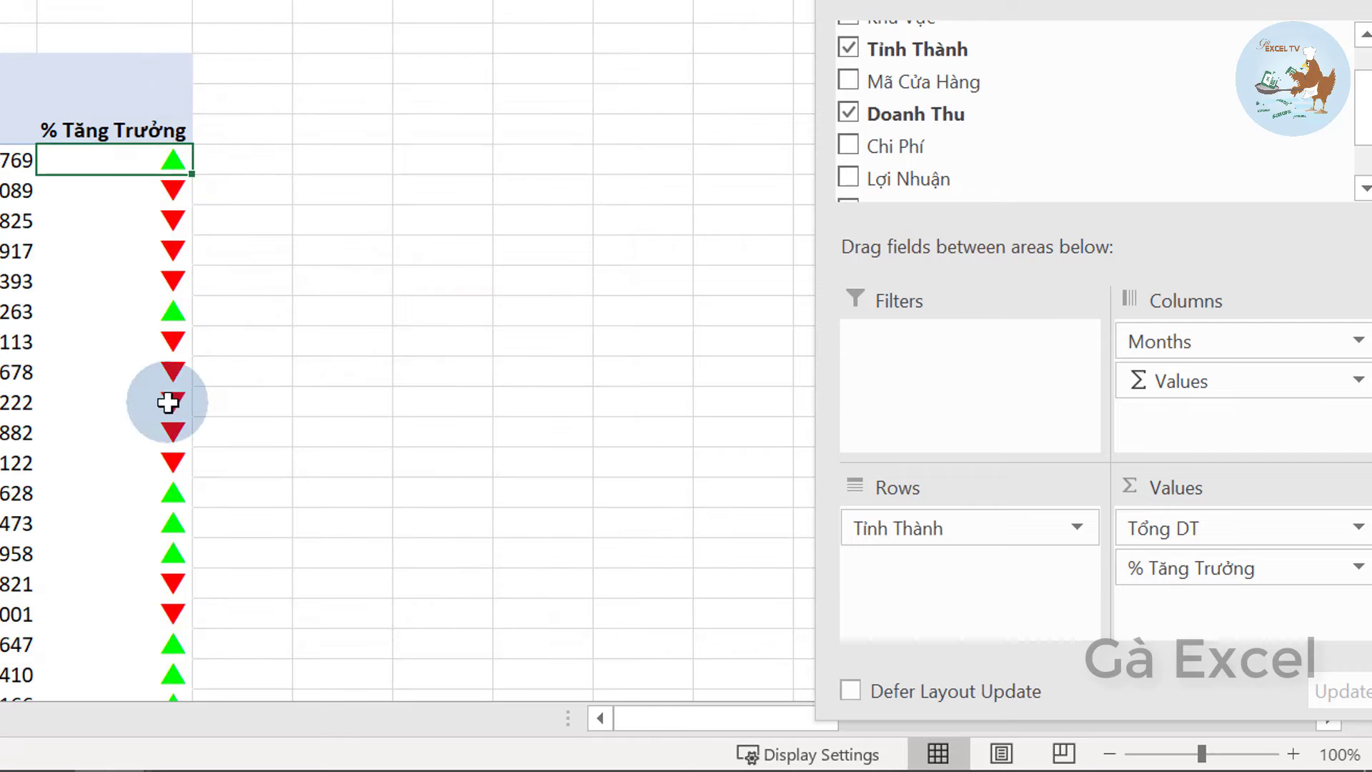
pyautogui.click(135, 462)
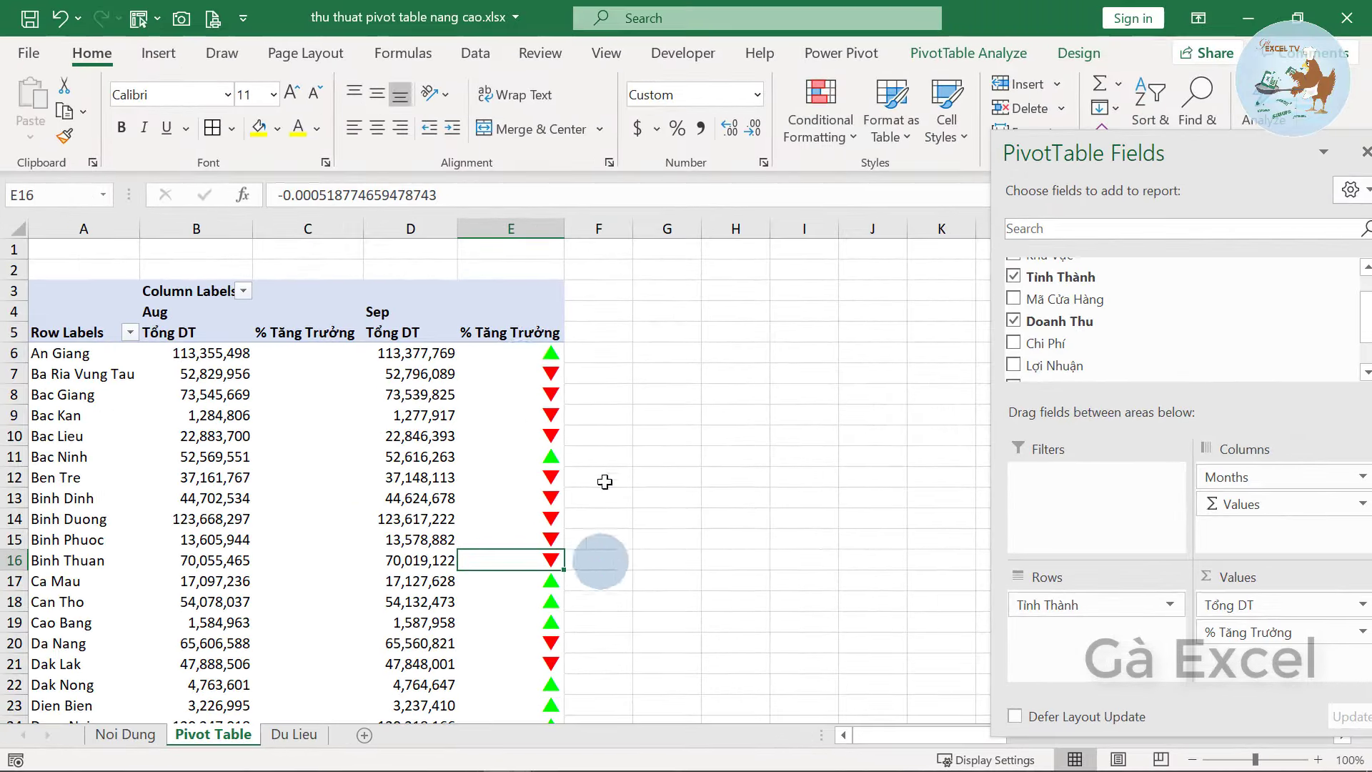
pyautogui.click(524, 354)
pyautogui.click(531, 437)
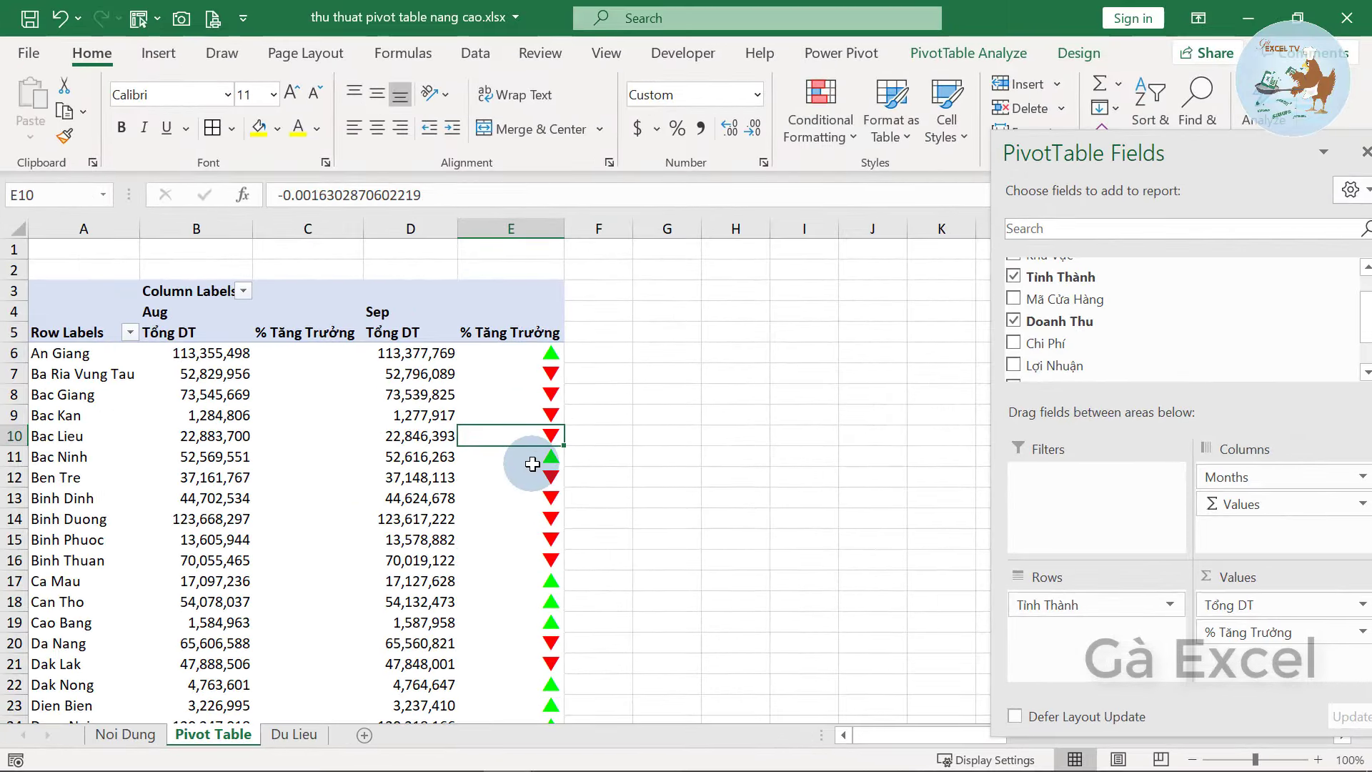
pyautogui.click(532, 463)
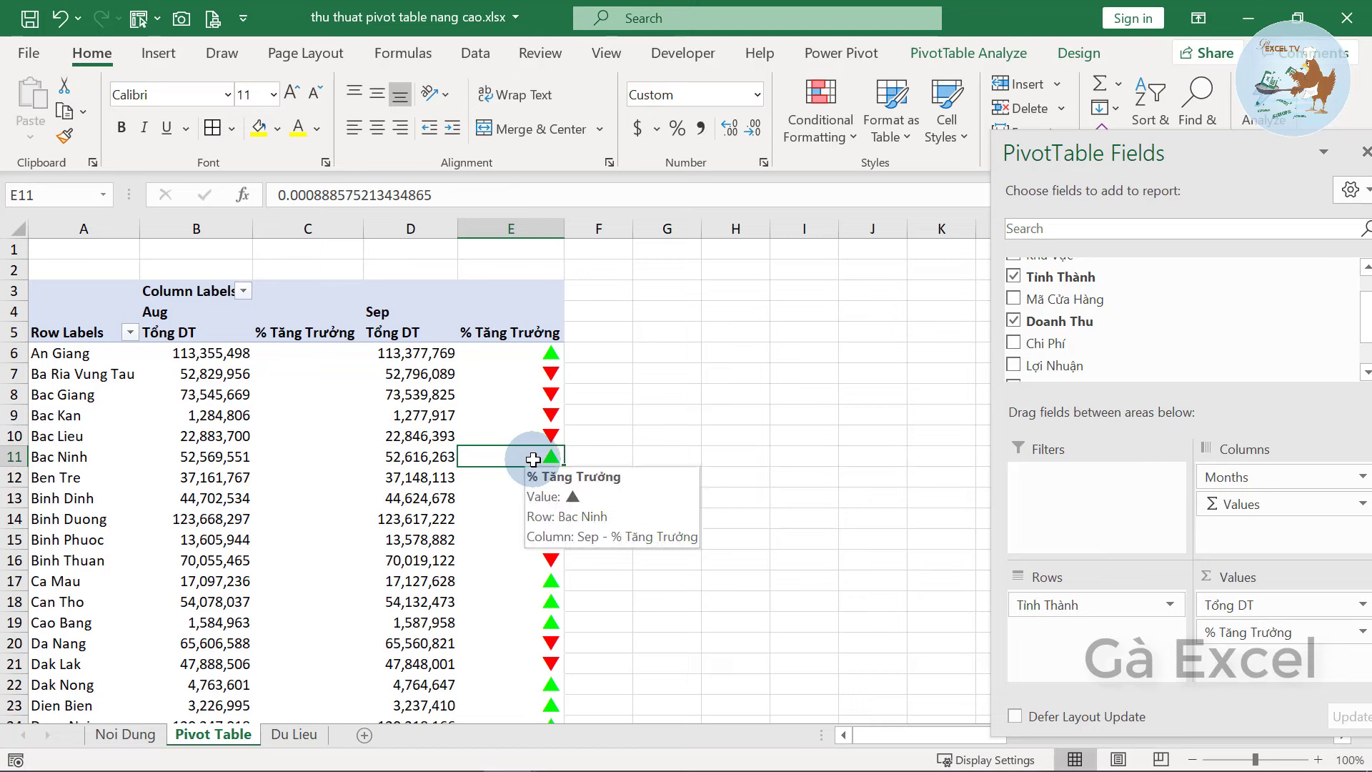
pyautogui.click(509, 361)
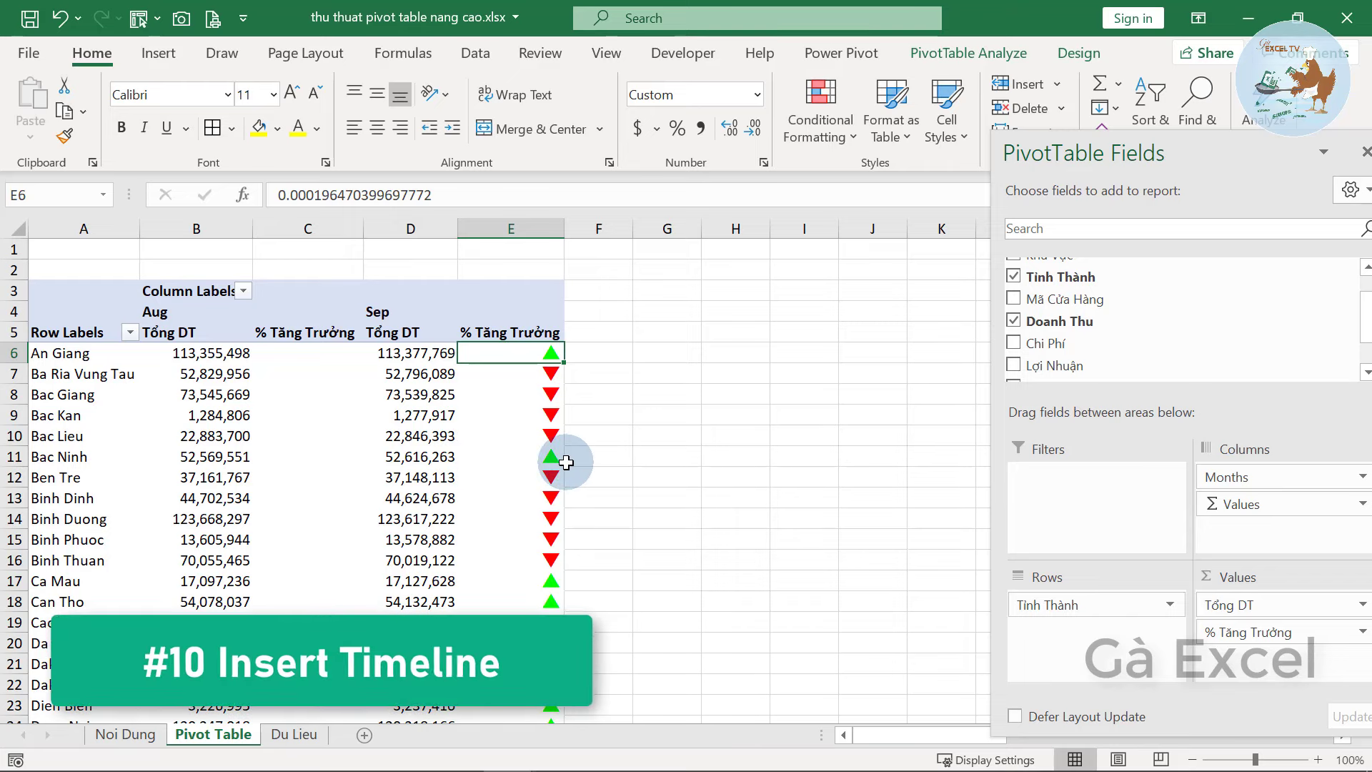
pyautogui.click(400, 436)
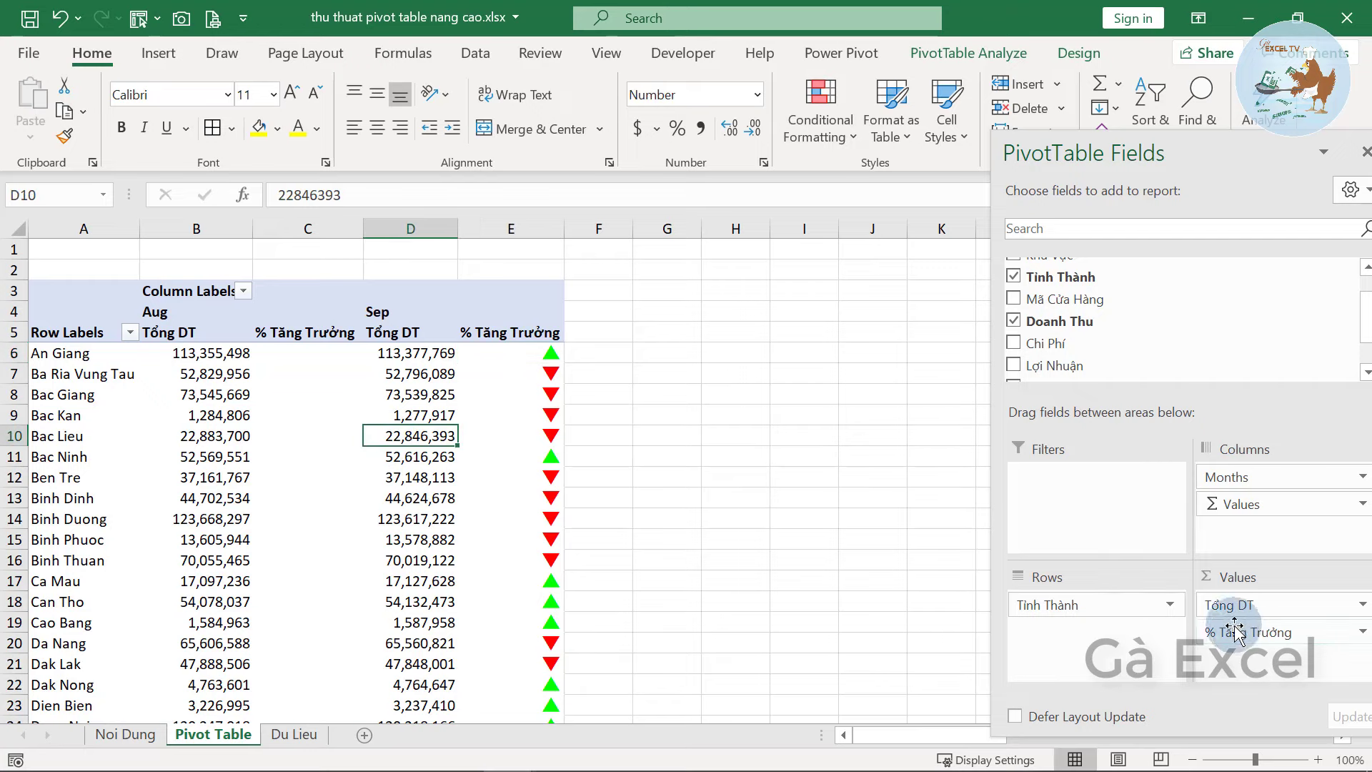
# Remove % Tăng Trưởng, Tỉnh Thành and Months from the pivot and put Khu Vực in Rows
pyautogui.moveTo(1249, 631)
pyautogui.mouseDown()
pyautogui.moveTo(781, 507)
pyautogui.moveTo(829, 486)
pyautogui.mouseUp()
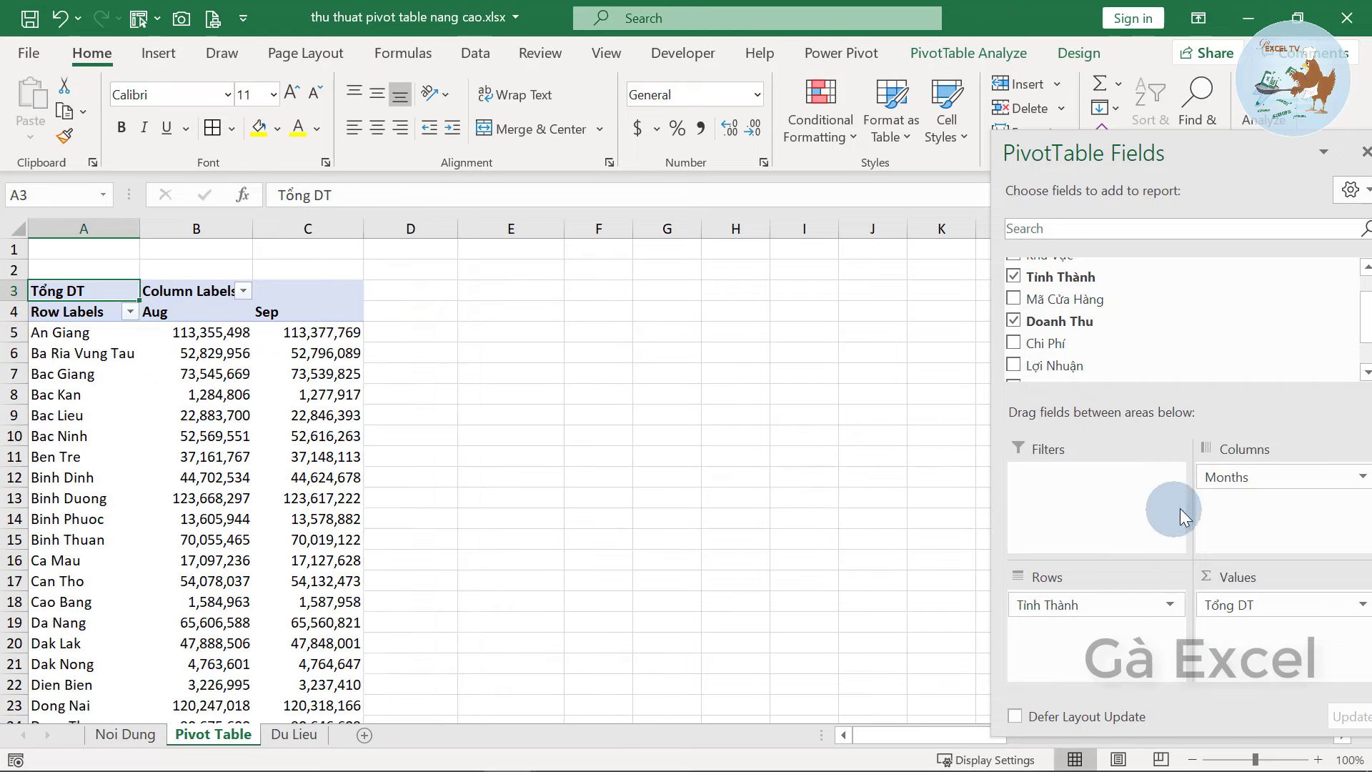
pyautogui.moveTo(1046, 606); pyautogui.dragTo(833, 539)
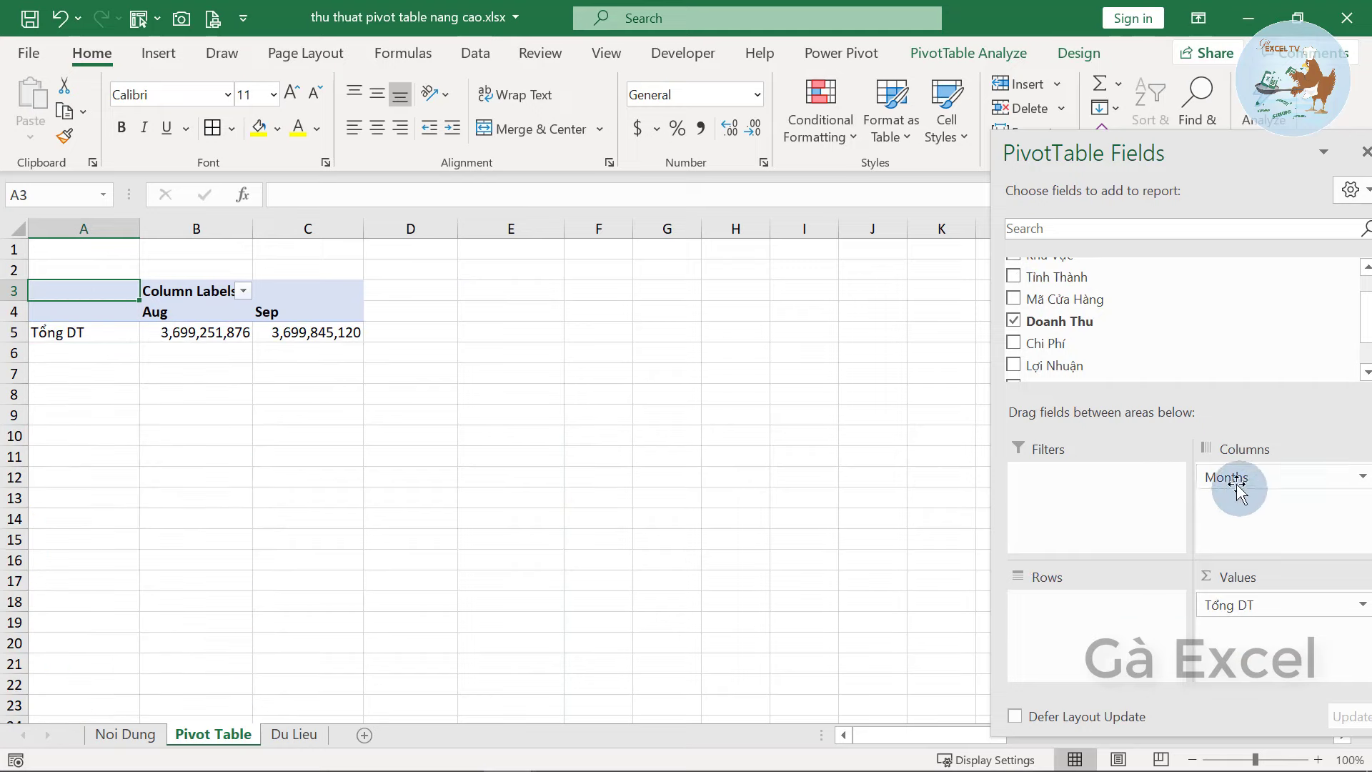
pyautogui.moveTo(1228, 477); pyautogui.dragTo(972, 401)
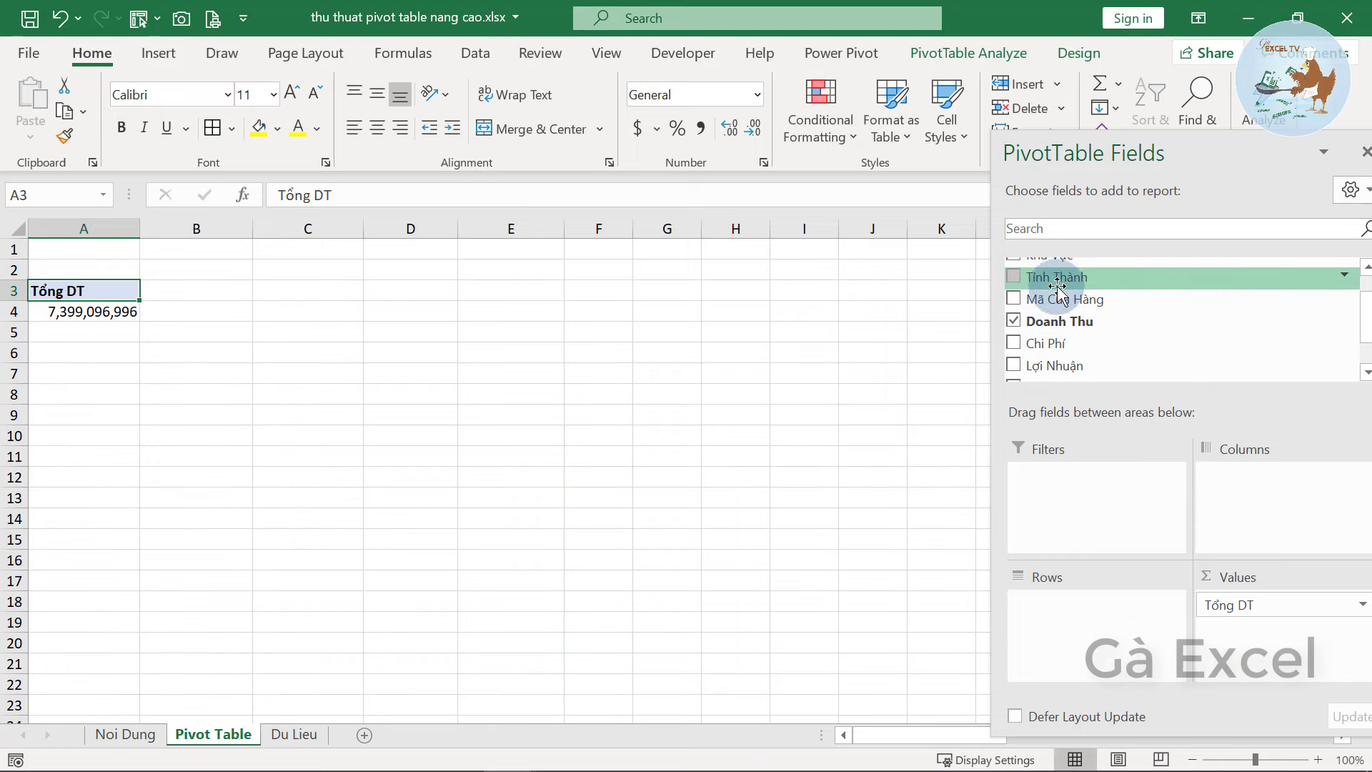
pyautogui.scroll(1, 1050, 286)
pyautogui.moveTo(1057, 295); pyautogui.dragTo(1115, 600)
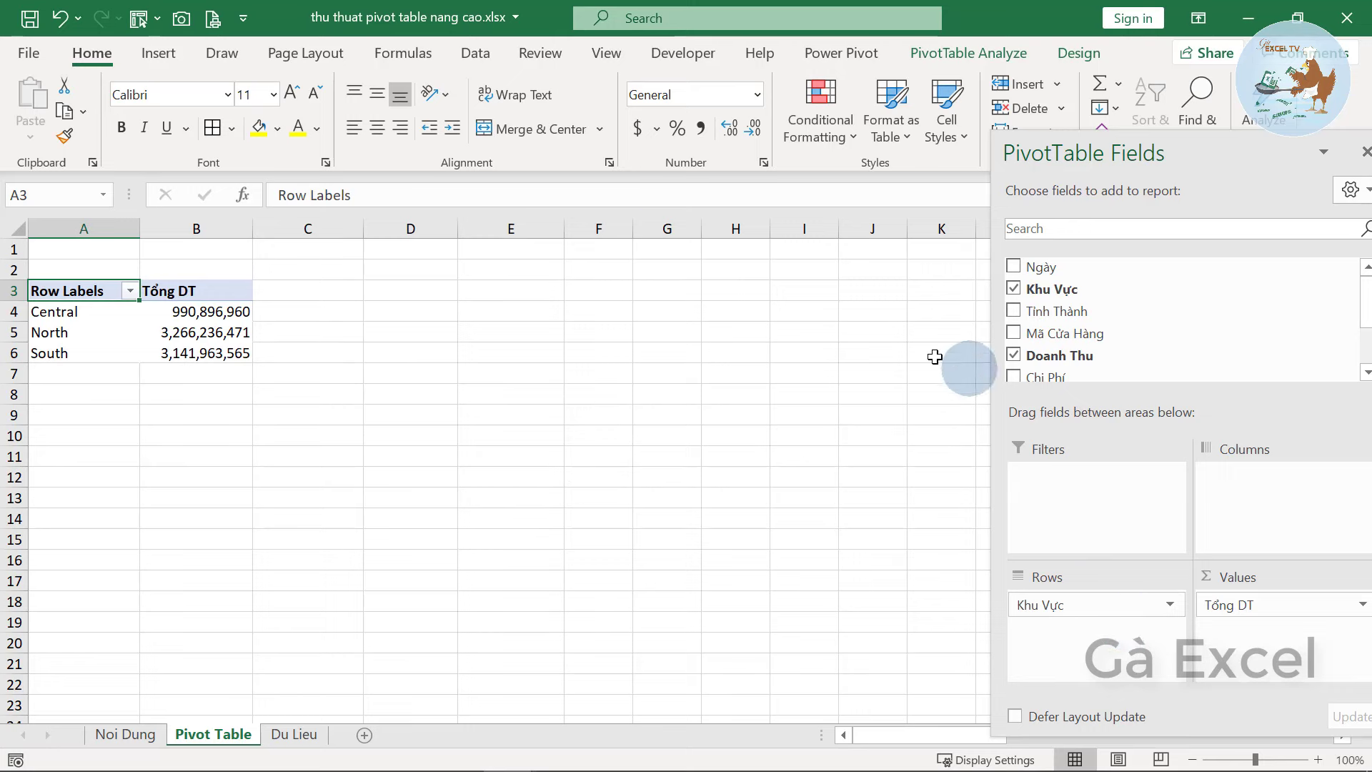
# With a pivot value cell selected, insert a Timeline for the Ngày date field from PivotTable Analyze
pyautogui.click(1014, 60)
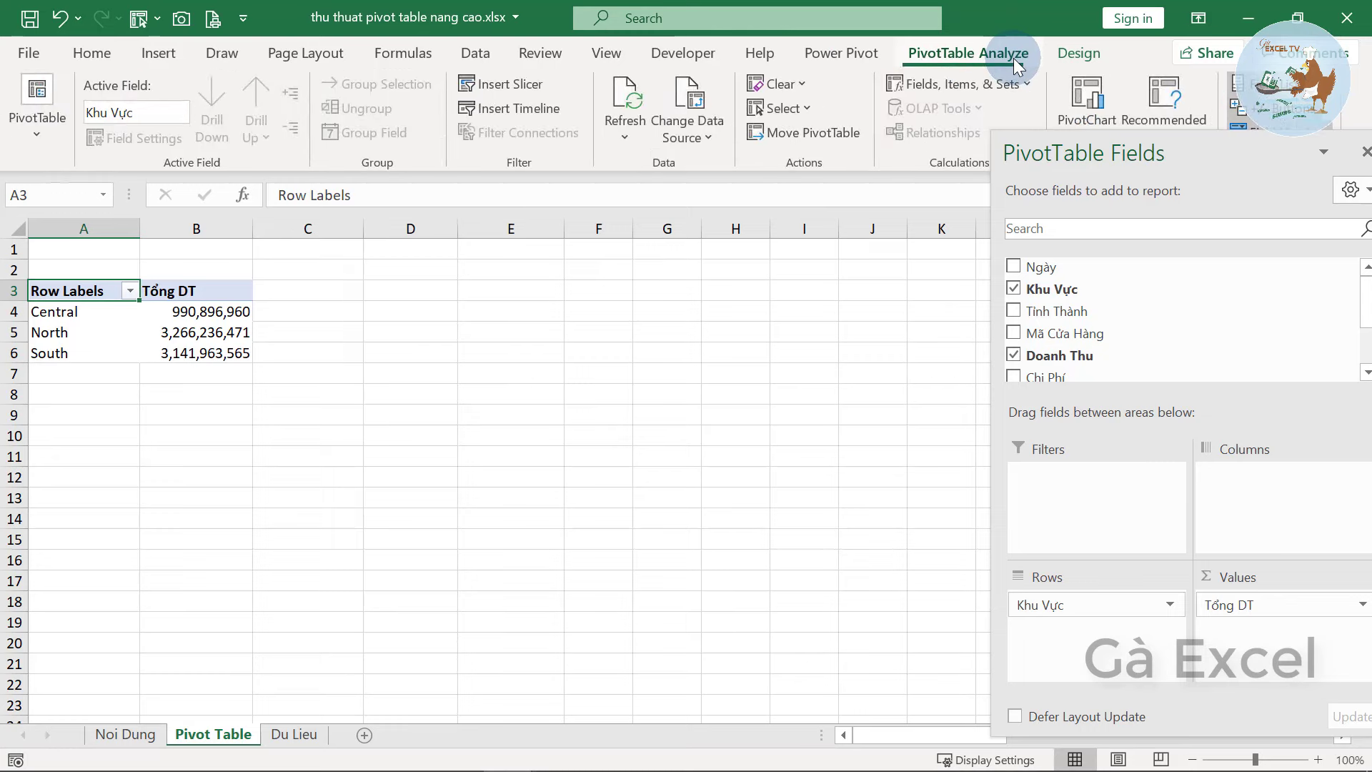
pyautogui.click(198, 334)
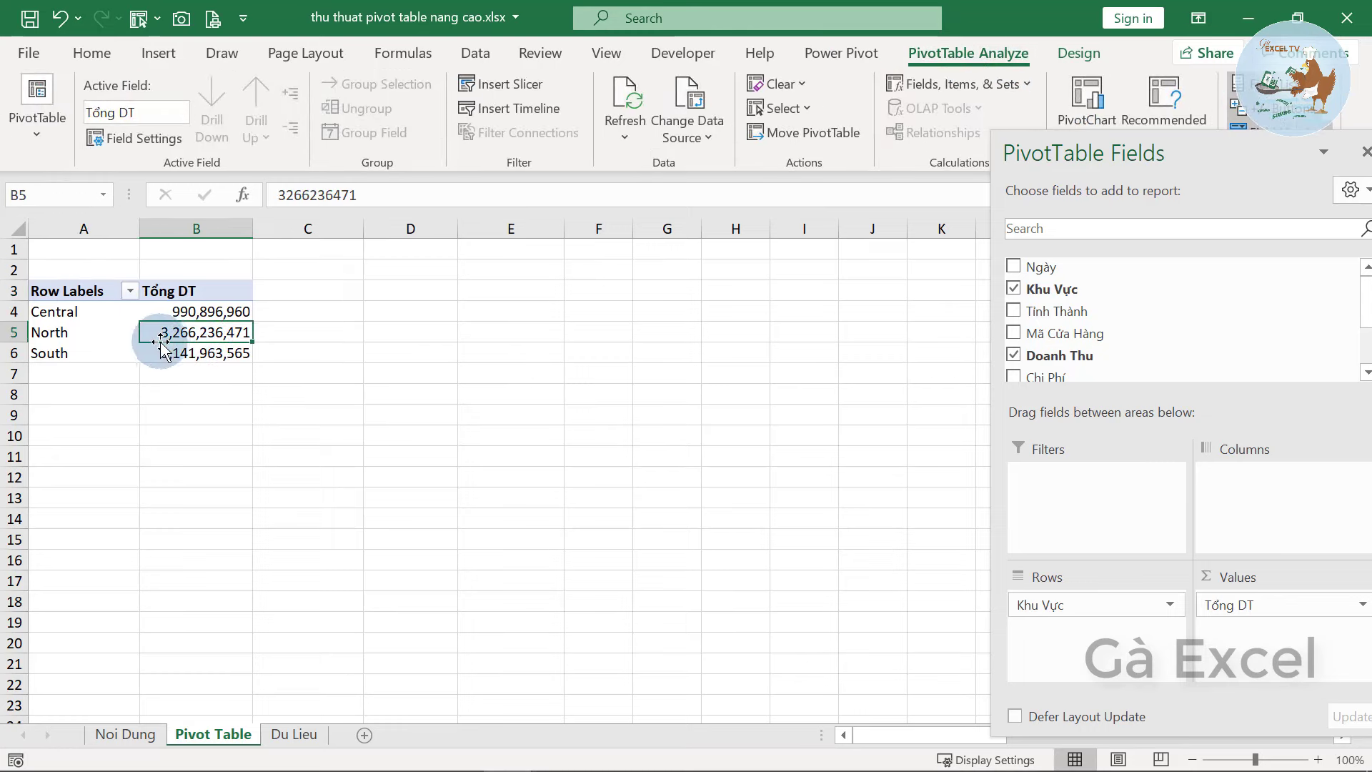
pyautogui.click(1003, 63)
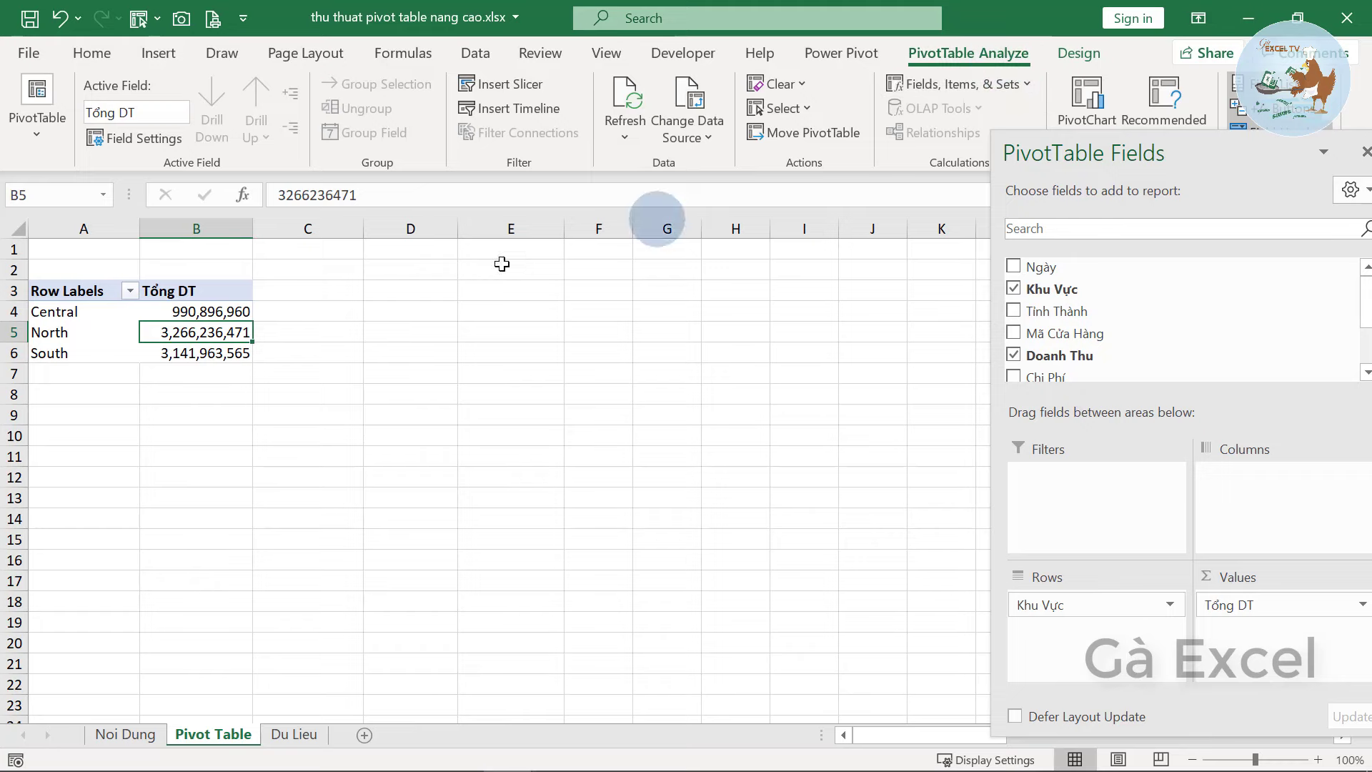
pyautogui.click(417, 333)
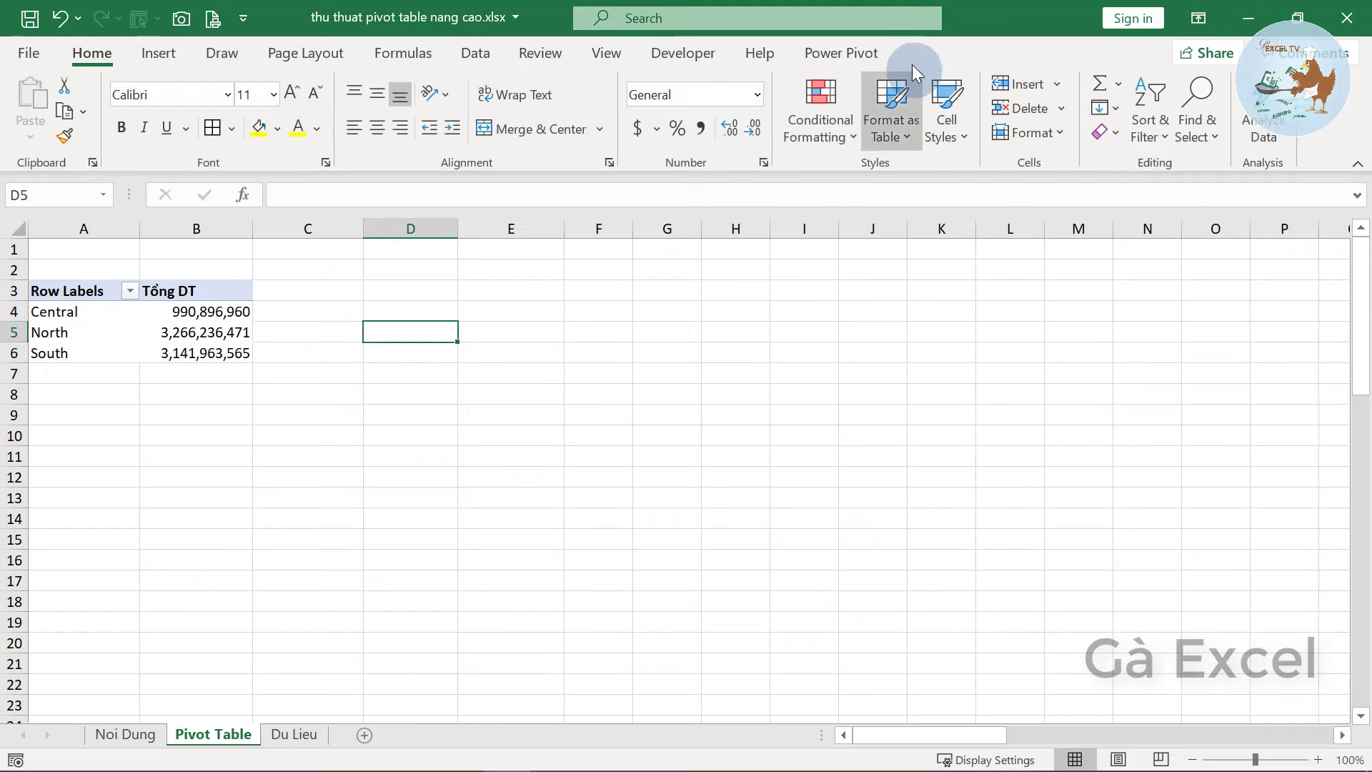
pyautogui.click(184, 336)
pyautogui.click(1016, 56)
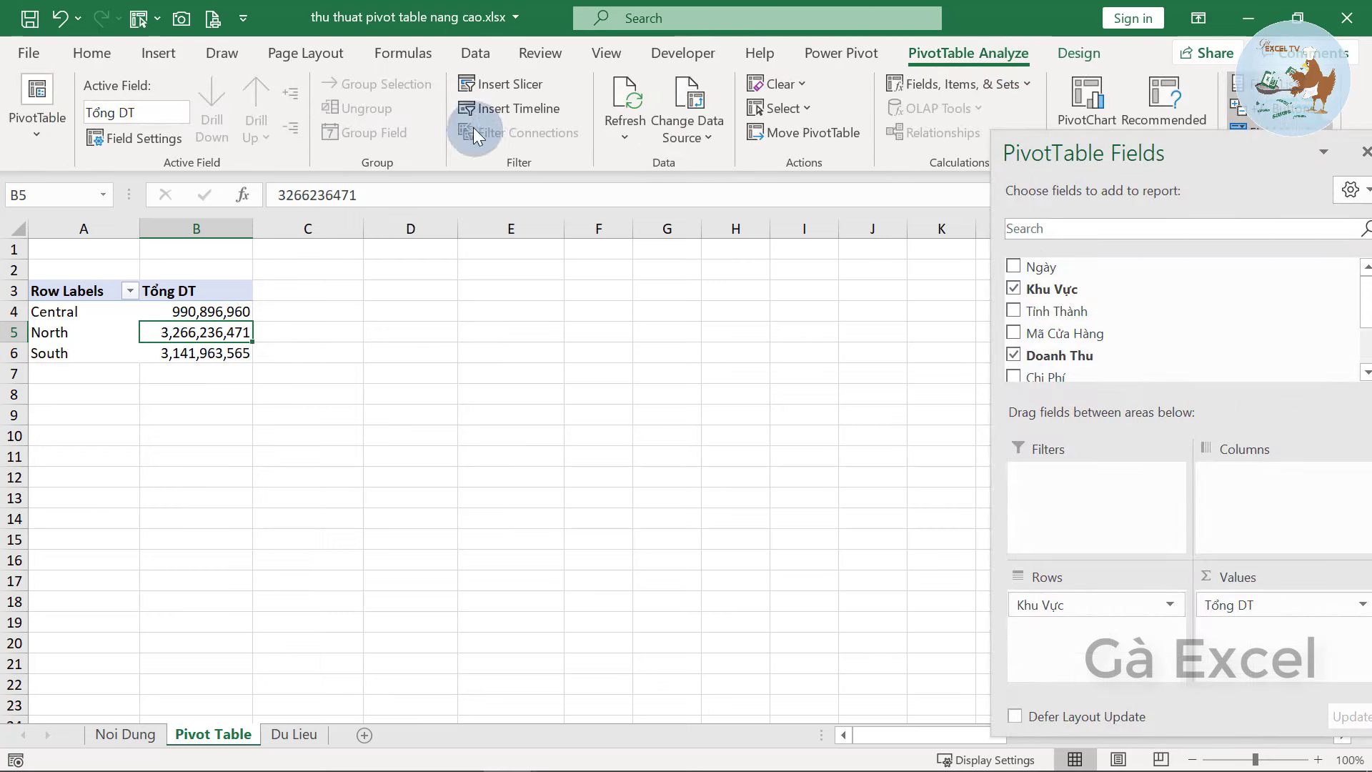
pyautogui.click(520, 113)
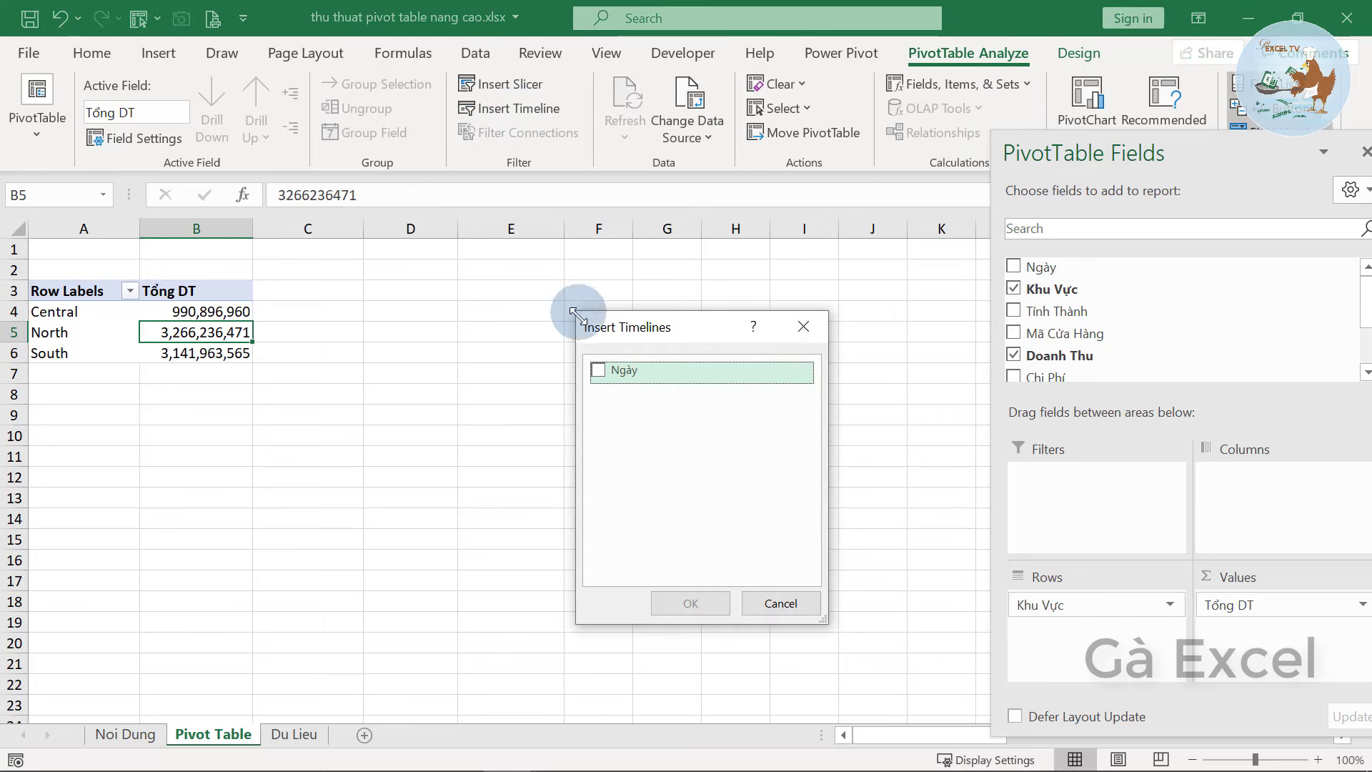
pyautogui.click(599, 374)
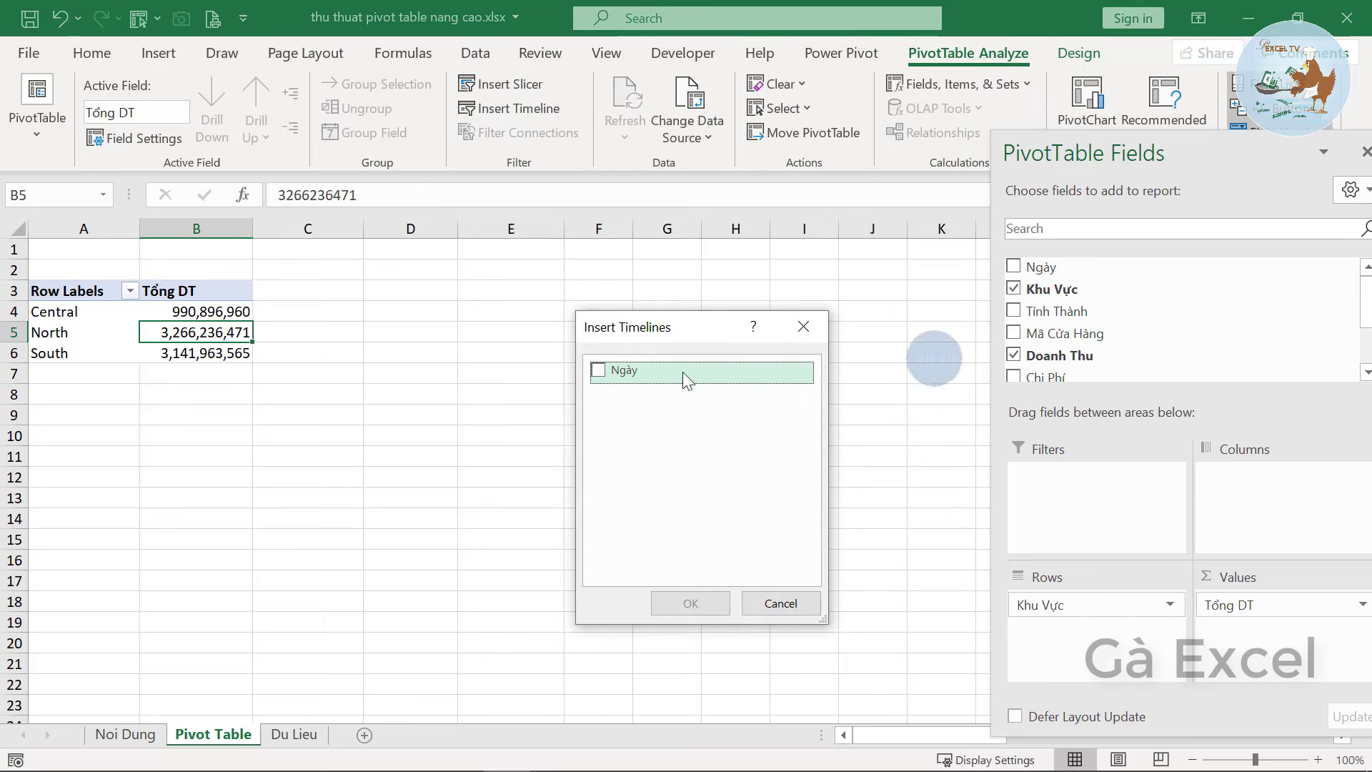
pyautogui.click(600, 372)
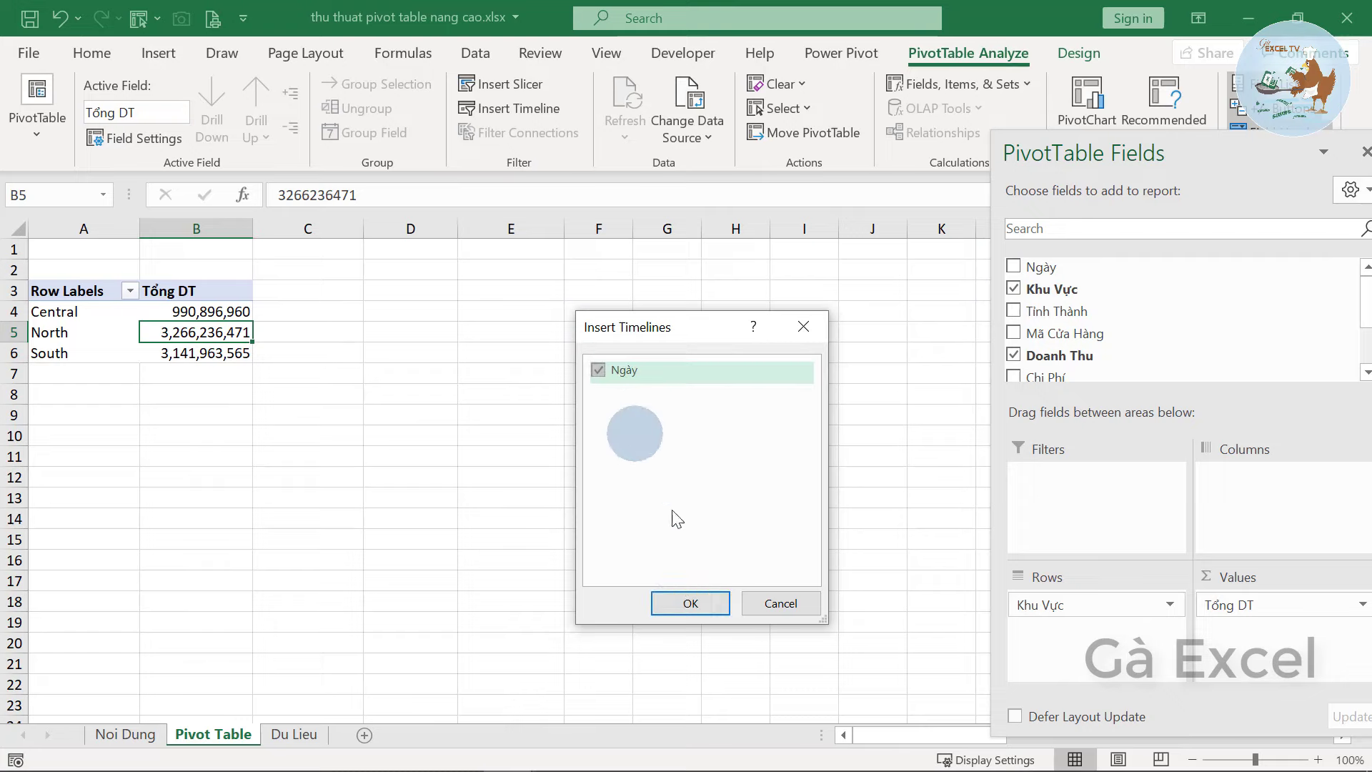
pyautogui.click(690, 605)
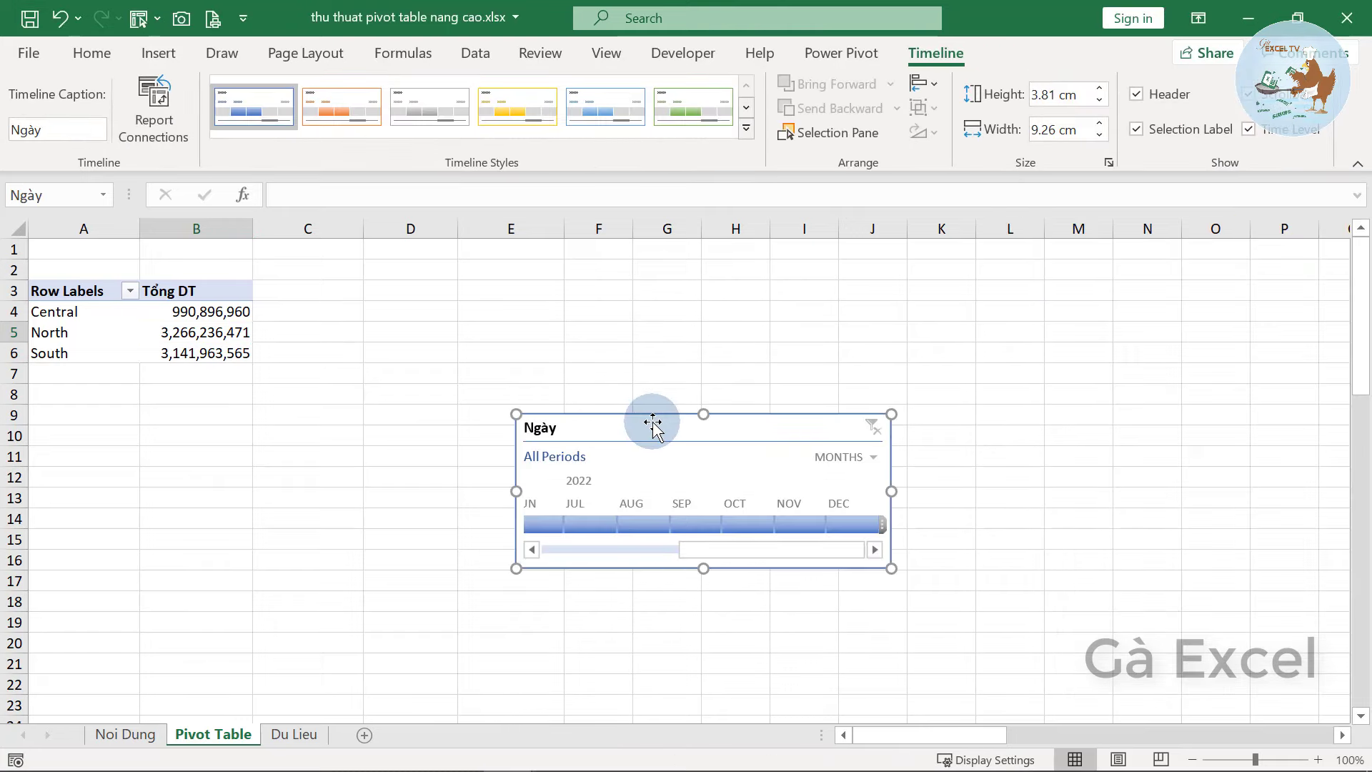
# Move the Ngày timeline up-left, resize it to 10.53 × 3.58 cm, and scroll its month bar
pyautogui.moveTo(652, 426); pyautogui.dragTo(493, 384)
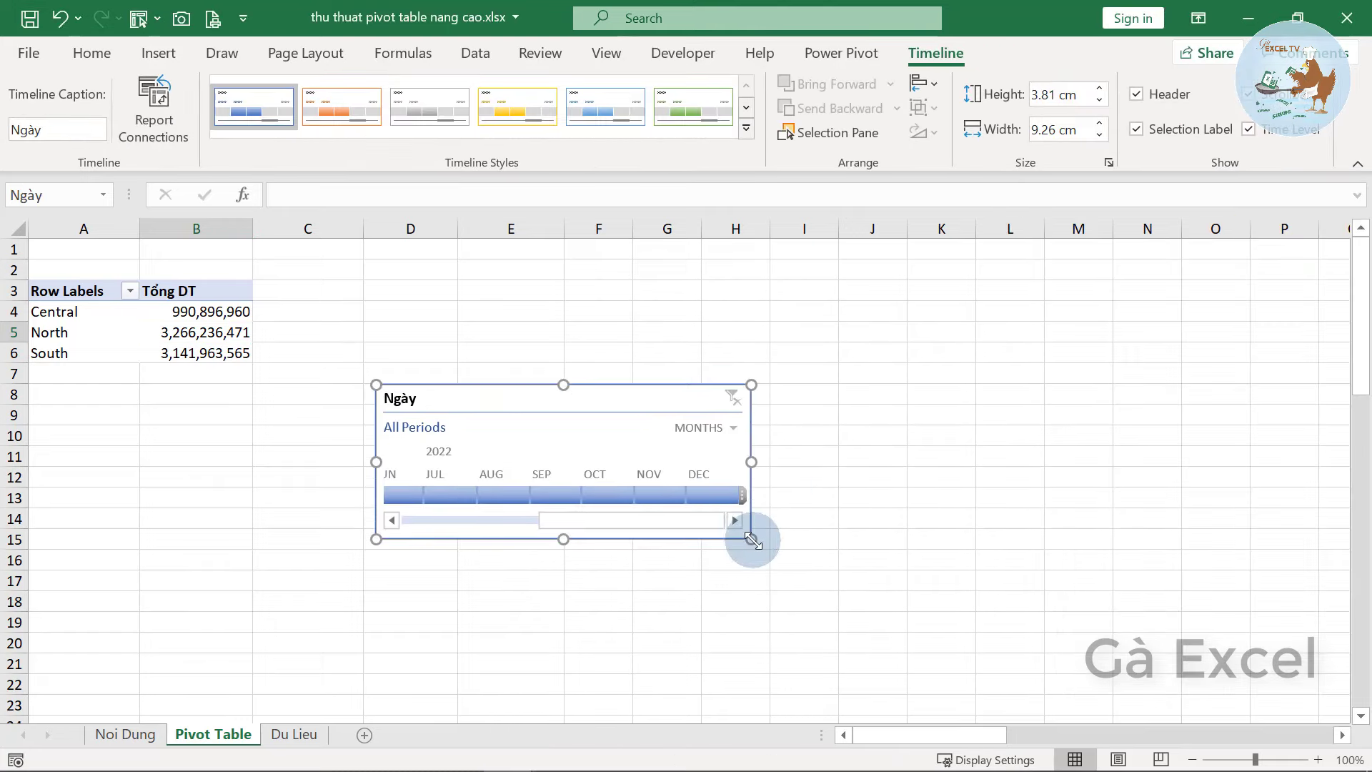
pyautogui.moveTo(751, 531); pyautogui.dragTo(800, 530)
pyautogui.moveTo(663, 521); pyautogui.dragTo(461, 526)
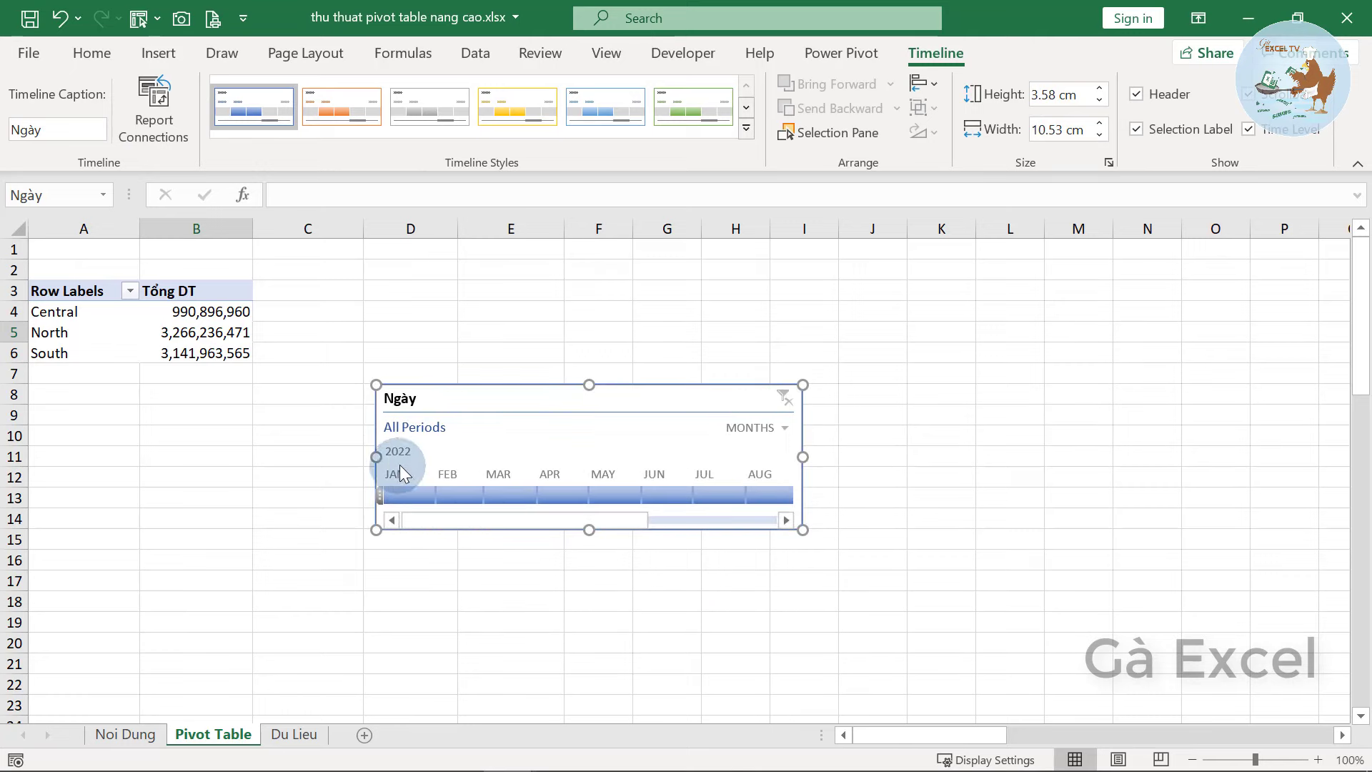
pyautogui.moveTo(476, 516); pyautogui.dragTo(665, 522)
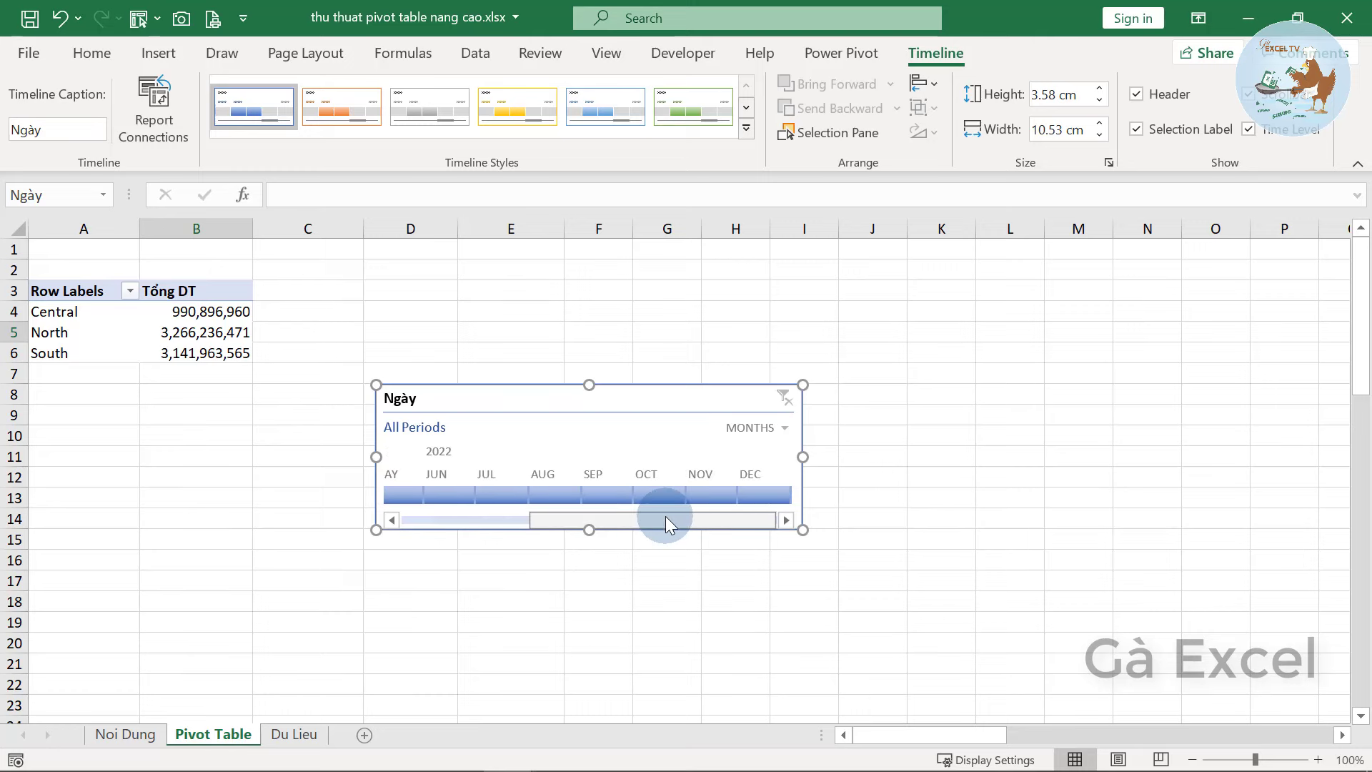
pyautogui.moveTo(666, 516); pyautogui.dragTo(513, 512)
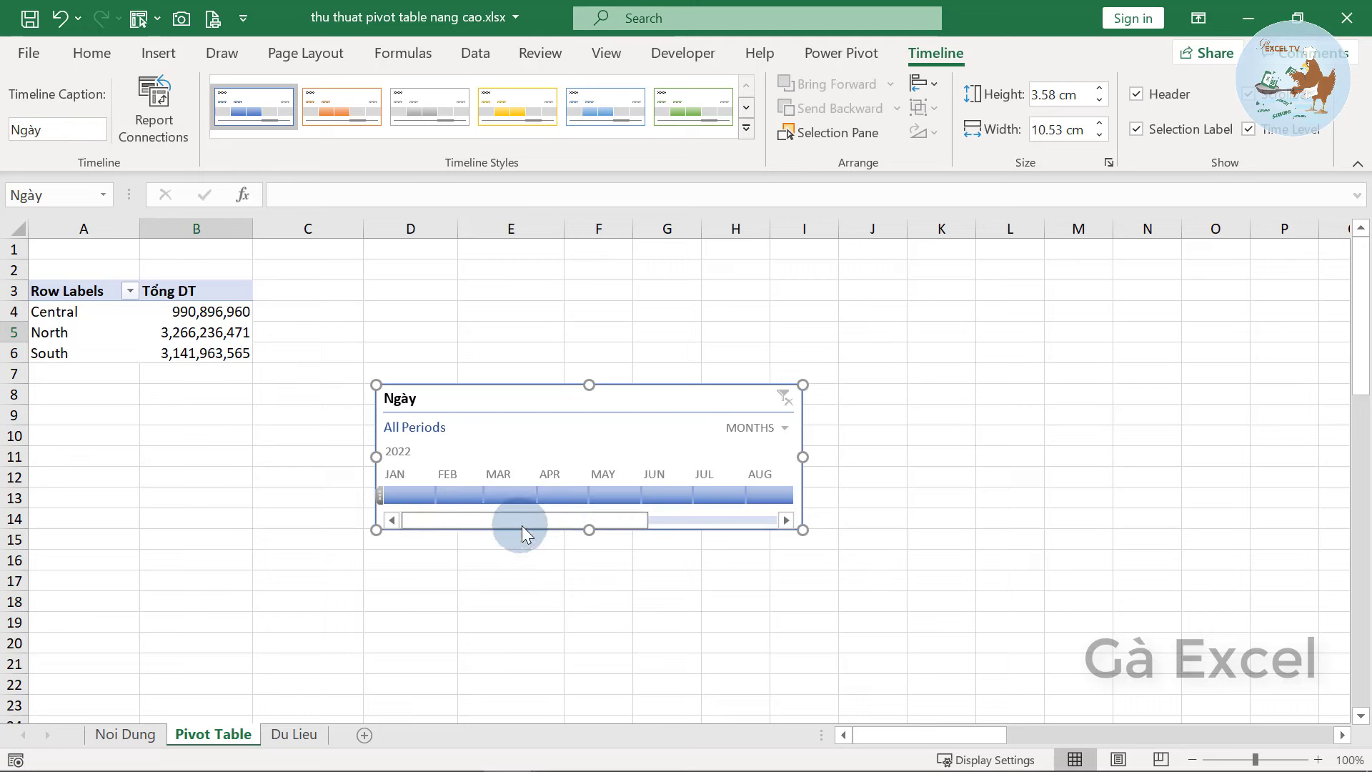
pyautogui.moveTo(585, 520); pyautogui.dragTo(623, 523)
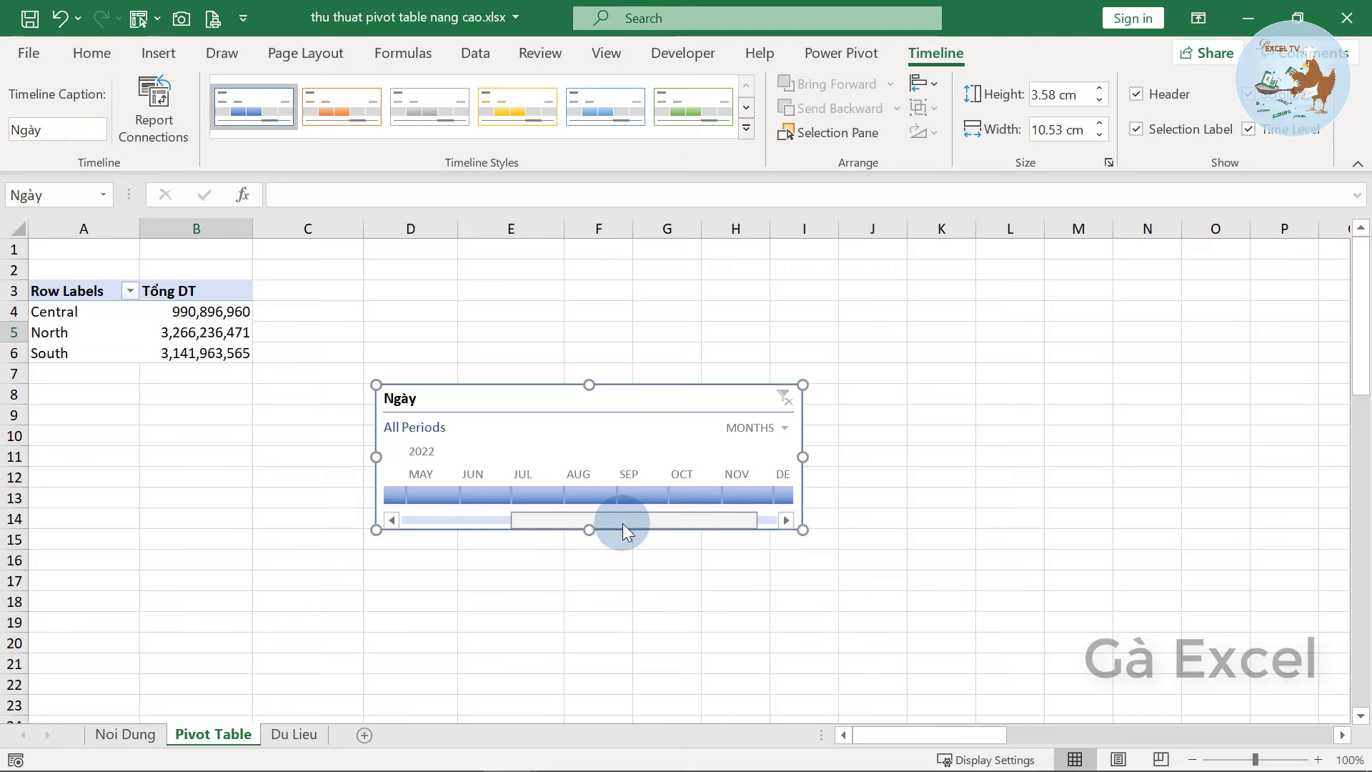
# Filter the pivot by clicking the September, October and August 2022 timeline tiles
pyautogui.click(617, 493)
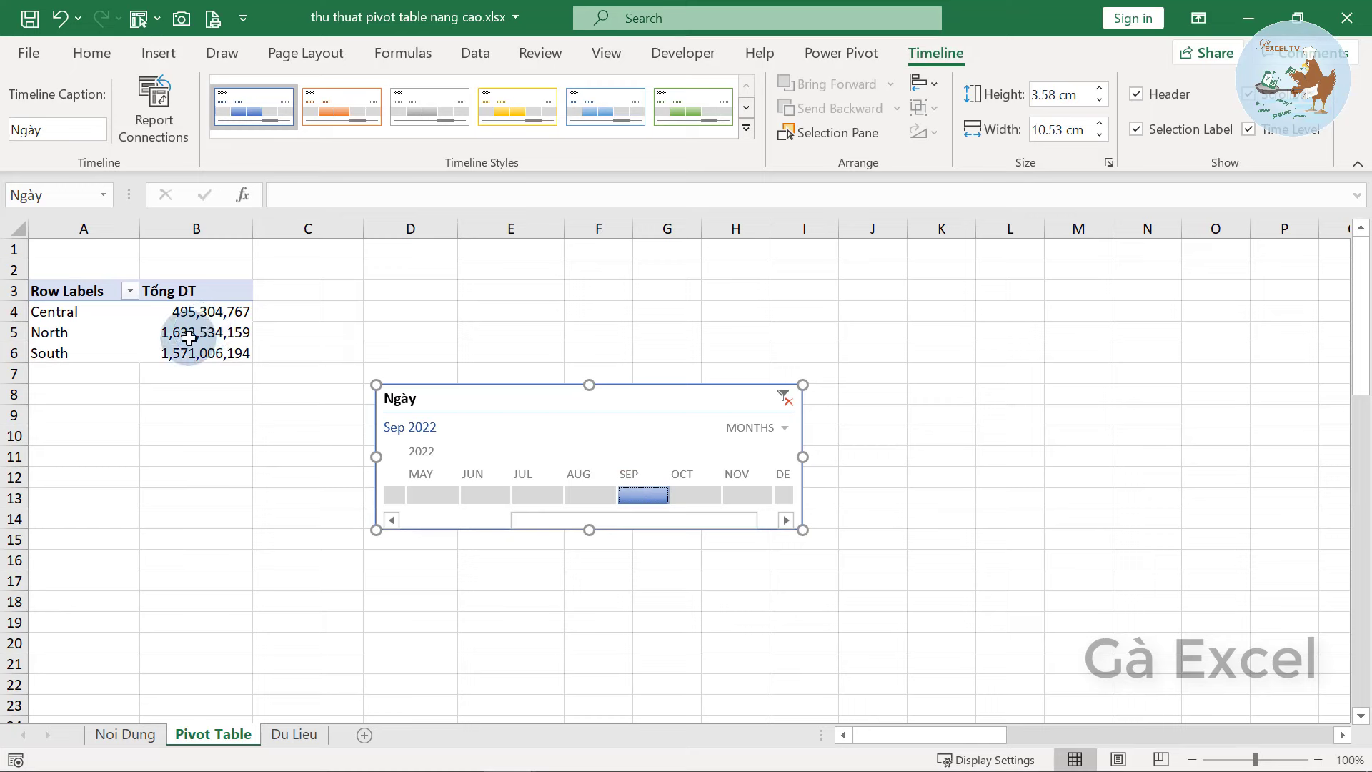
pyautogui.click(684, 499)
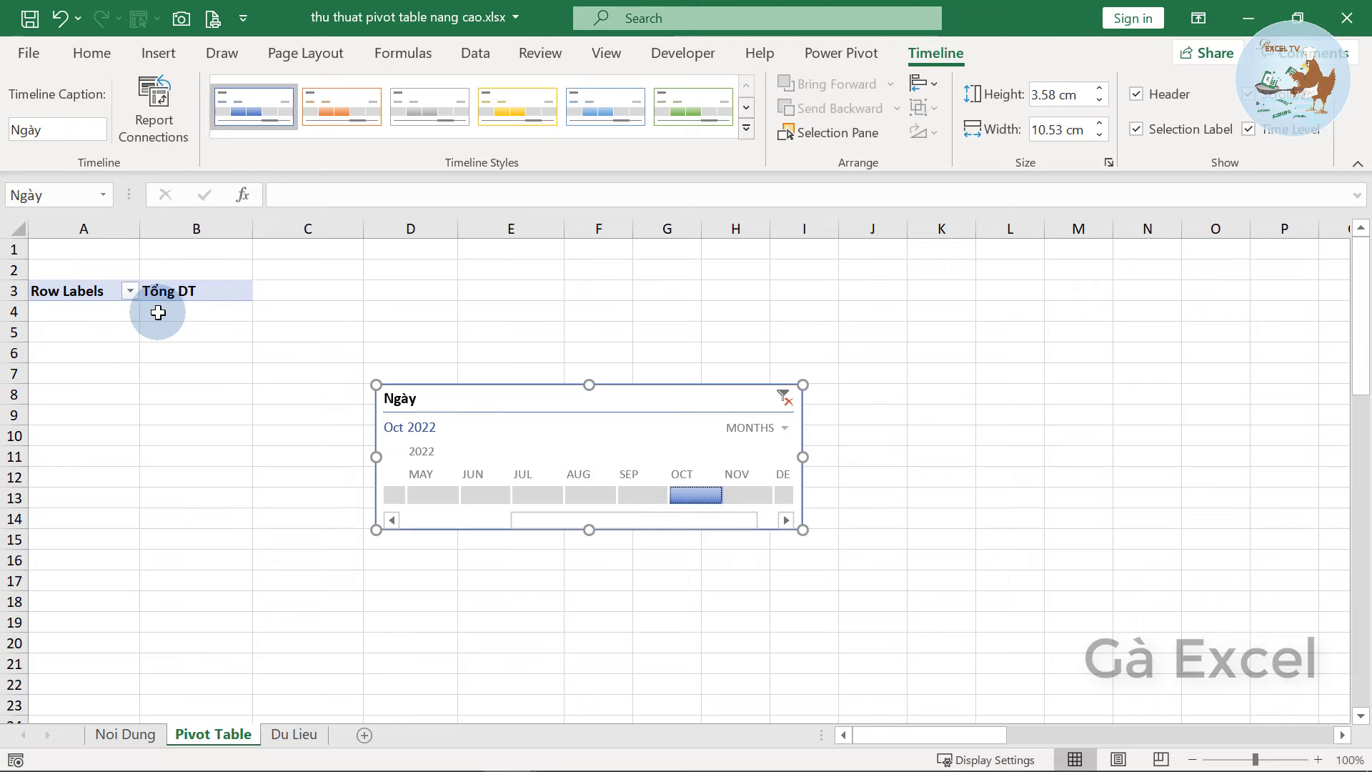
pyautogui.click(587, 495)
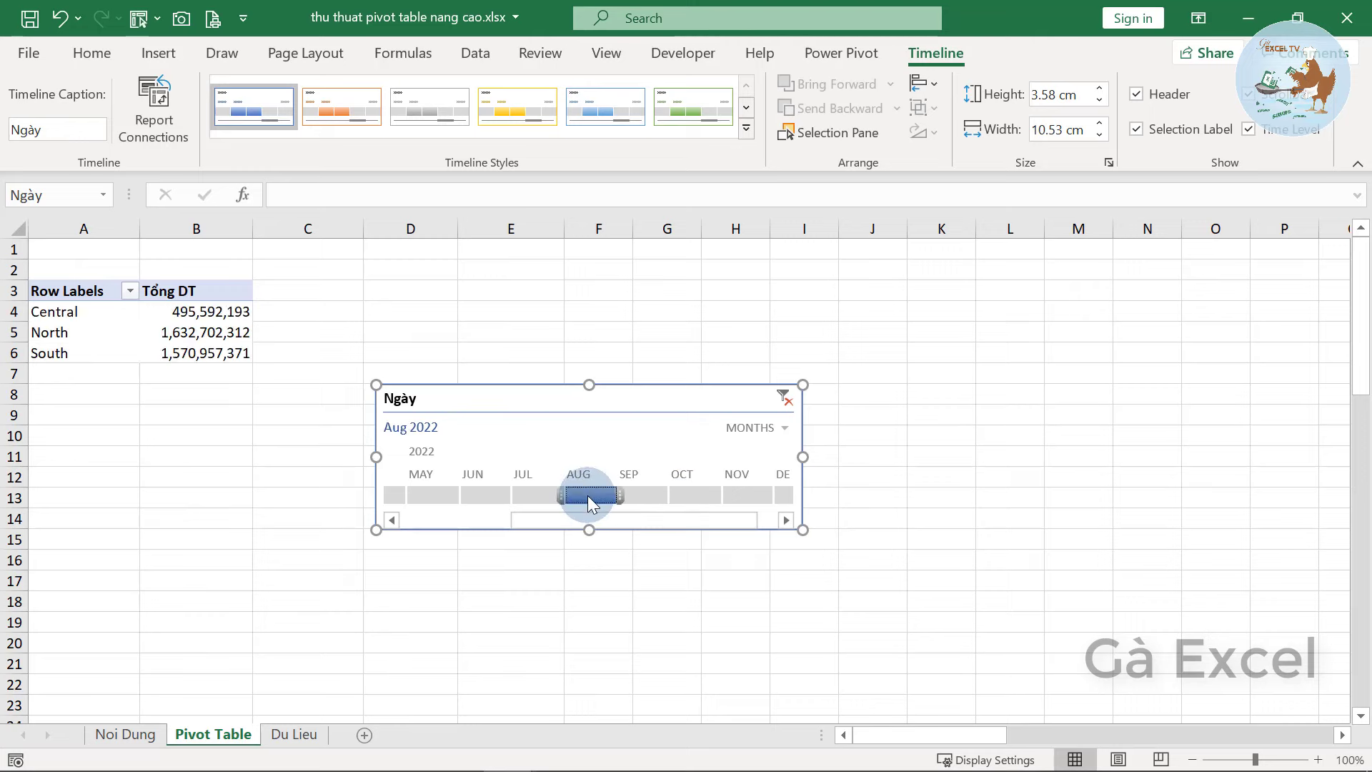
pyautogui.moveTo(593, 493); pyautogui.dragTo(633, 500)
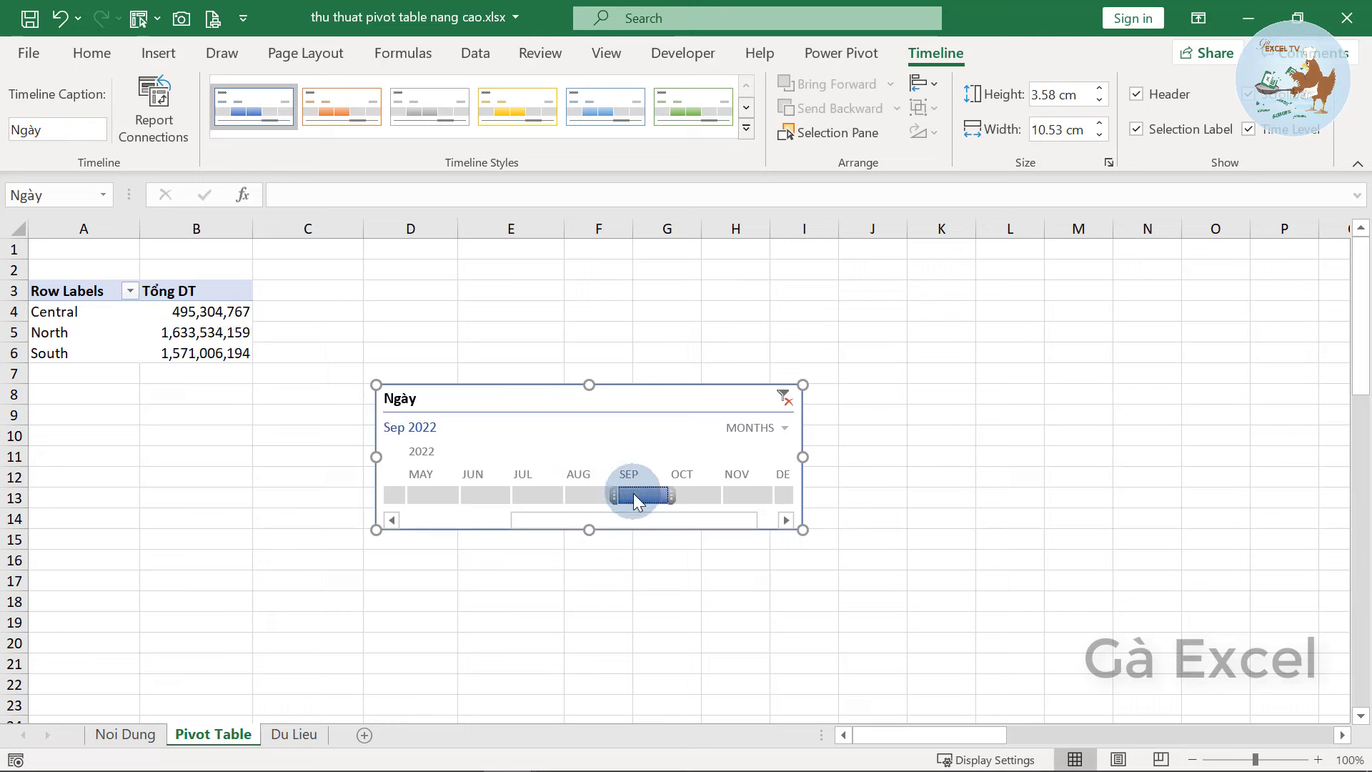
# Switch the timeline to DAYS and select Aug 8–10 2022 to filter the revenue
pyautogui.click(761, 437)
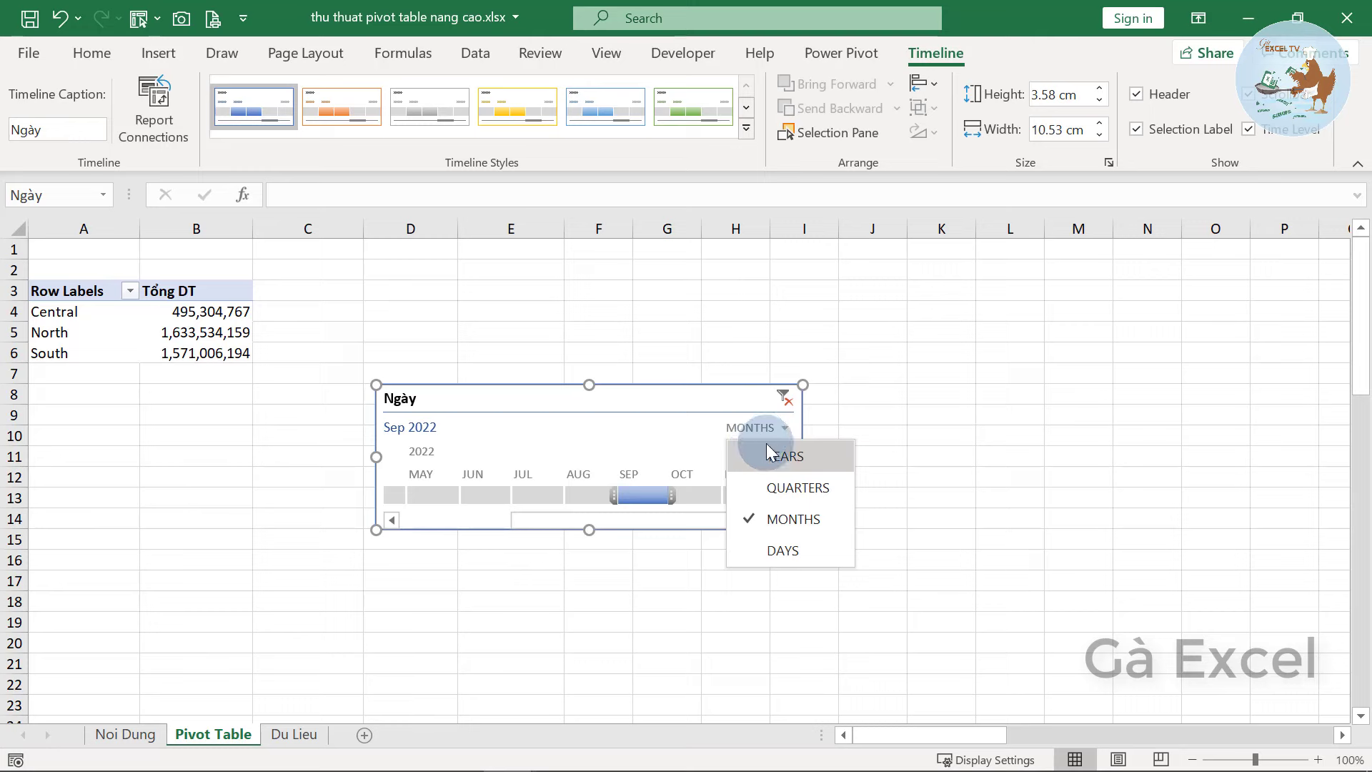
pyautogui.click(777, 551)
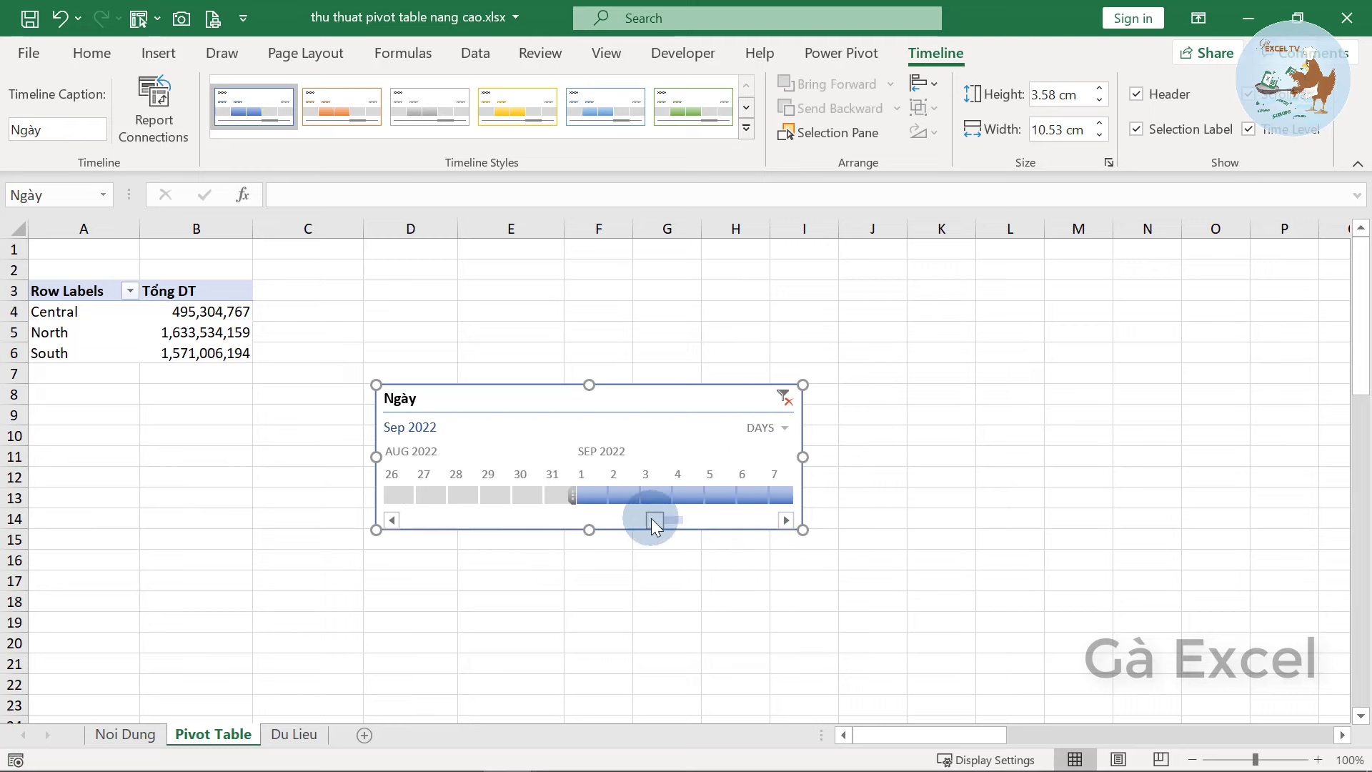
pyautogui.moveTo(653, 521); pyautogui.dragTo(407, 513)
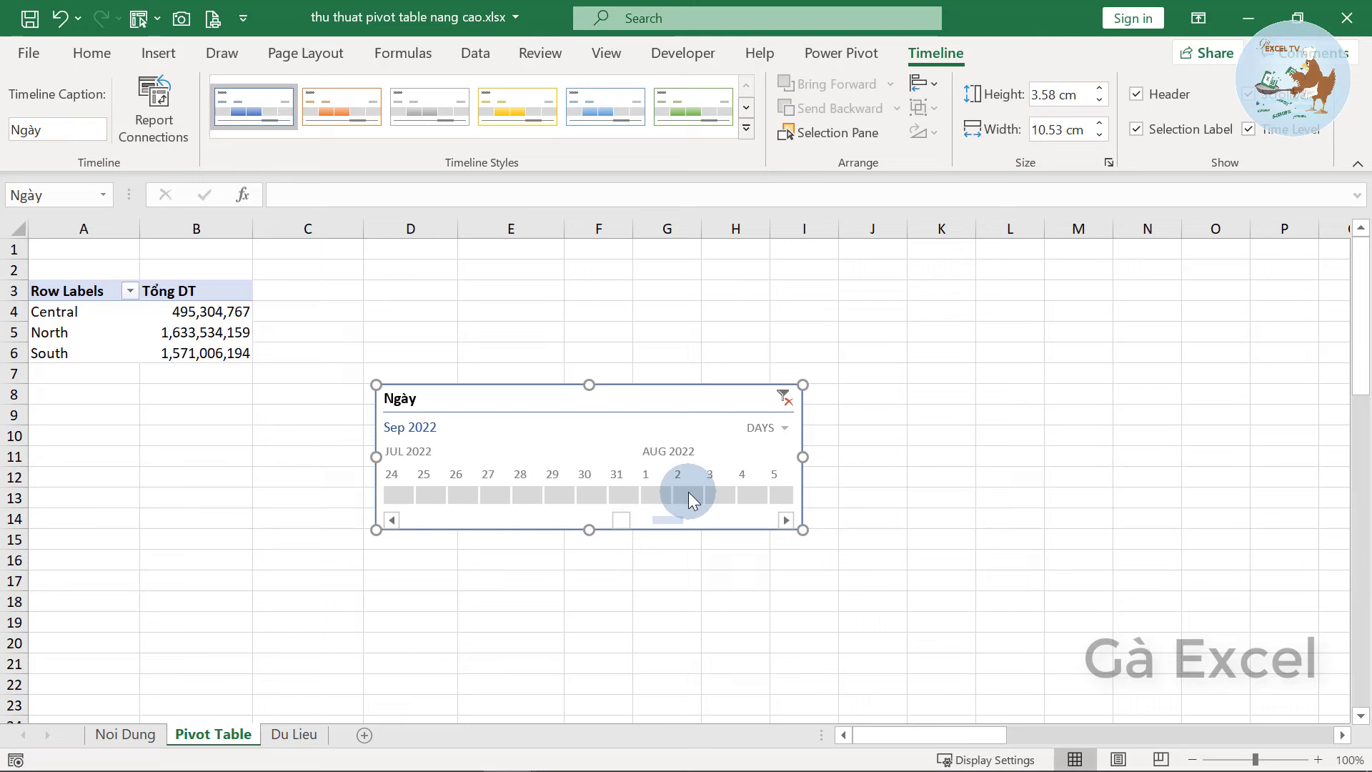
pyautogui.moveTo(688, 491); pyautogui.dragTo(747, 500)
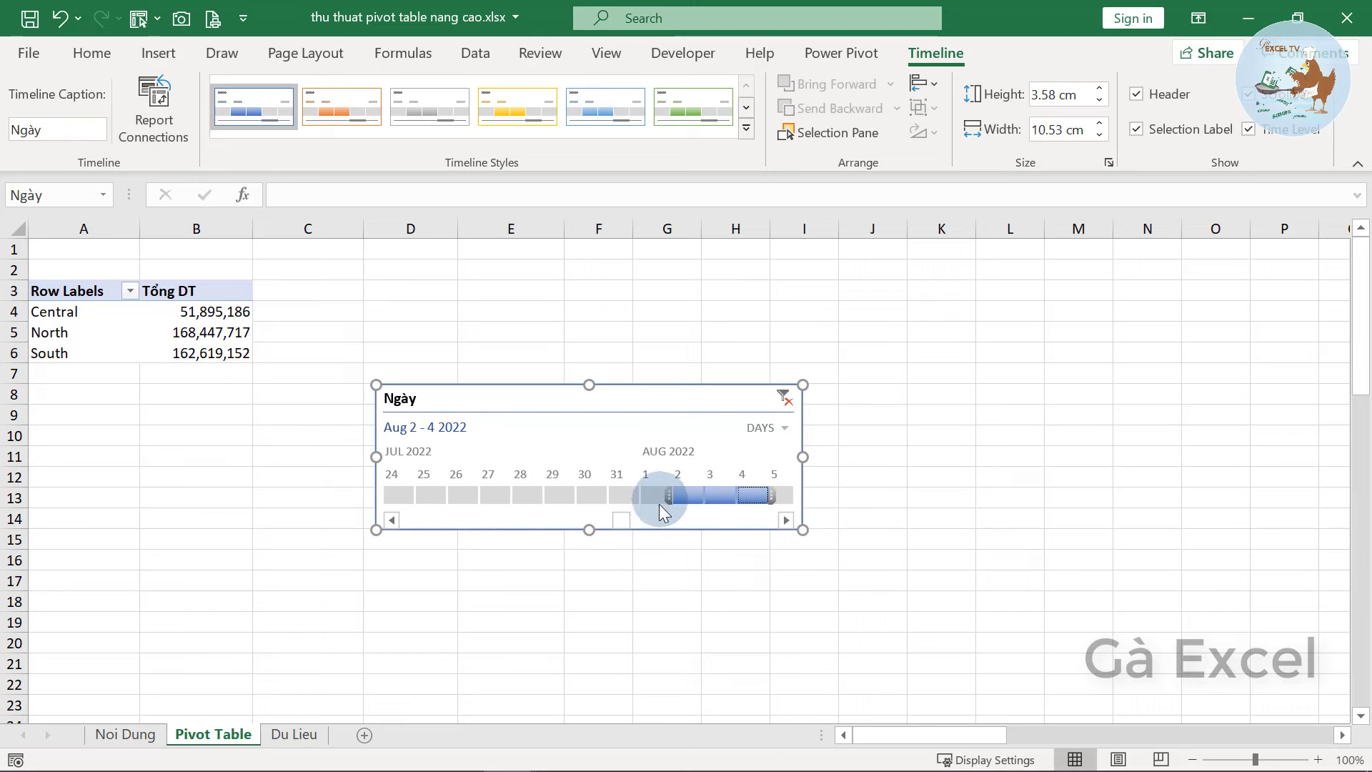
pyautogui.moveTo(636, 517)
pyautogui.mouseDown()
pyautogui.moveTo(619, 494)
pyautogui.moveTo(624, 524)
pyautogui.moveTo(611, 523)
pyautogui.moveTo(630, 525)
pyautogui.mouseUp()
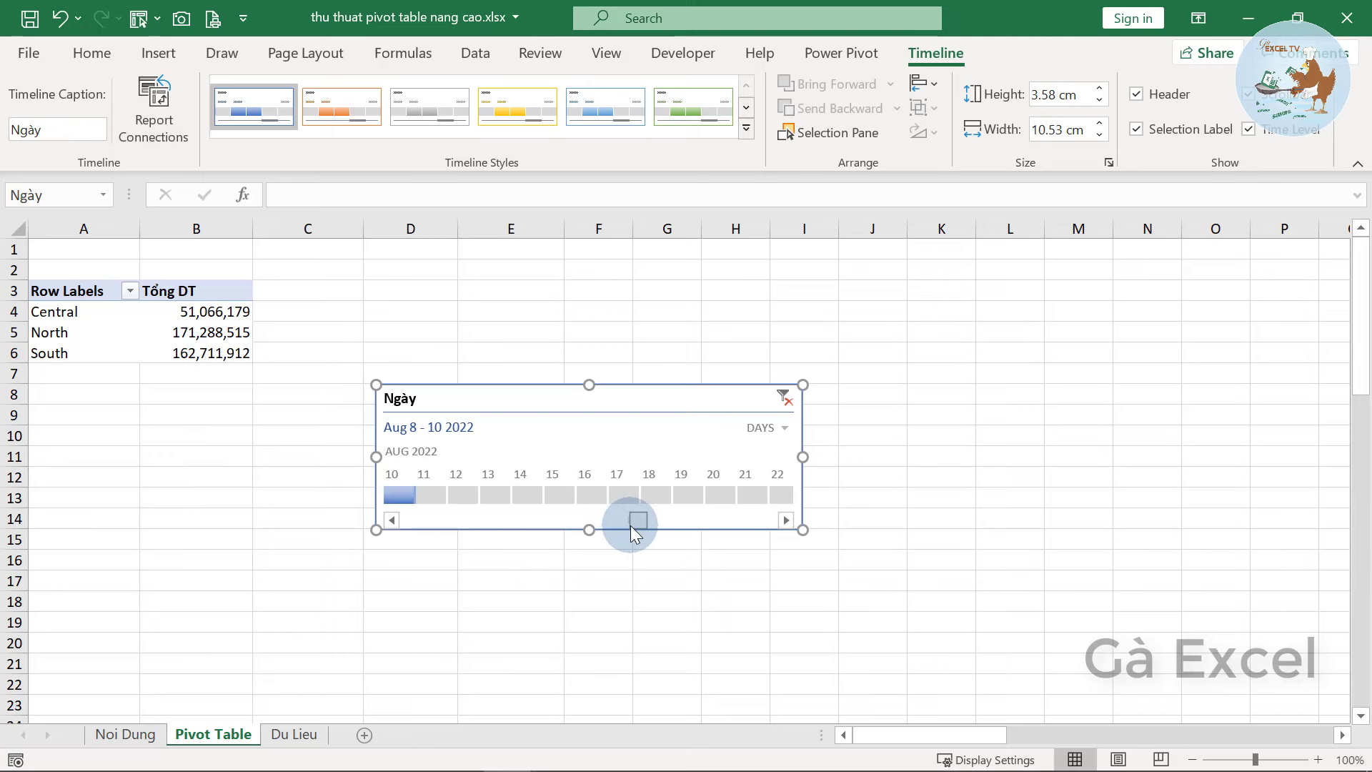
pyautogui.click(760, 432)
# Toggle the Ngày timeline between years and months, then filter the pivot table to August 2022
pyautogui.click(792, 516)
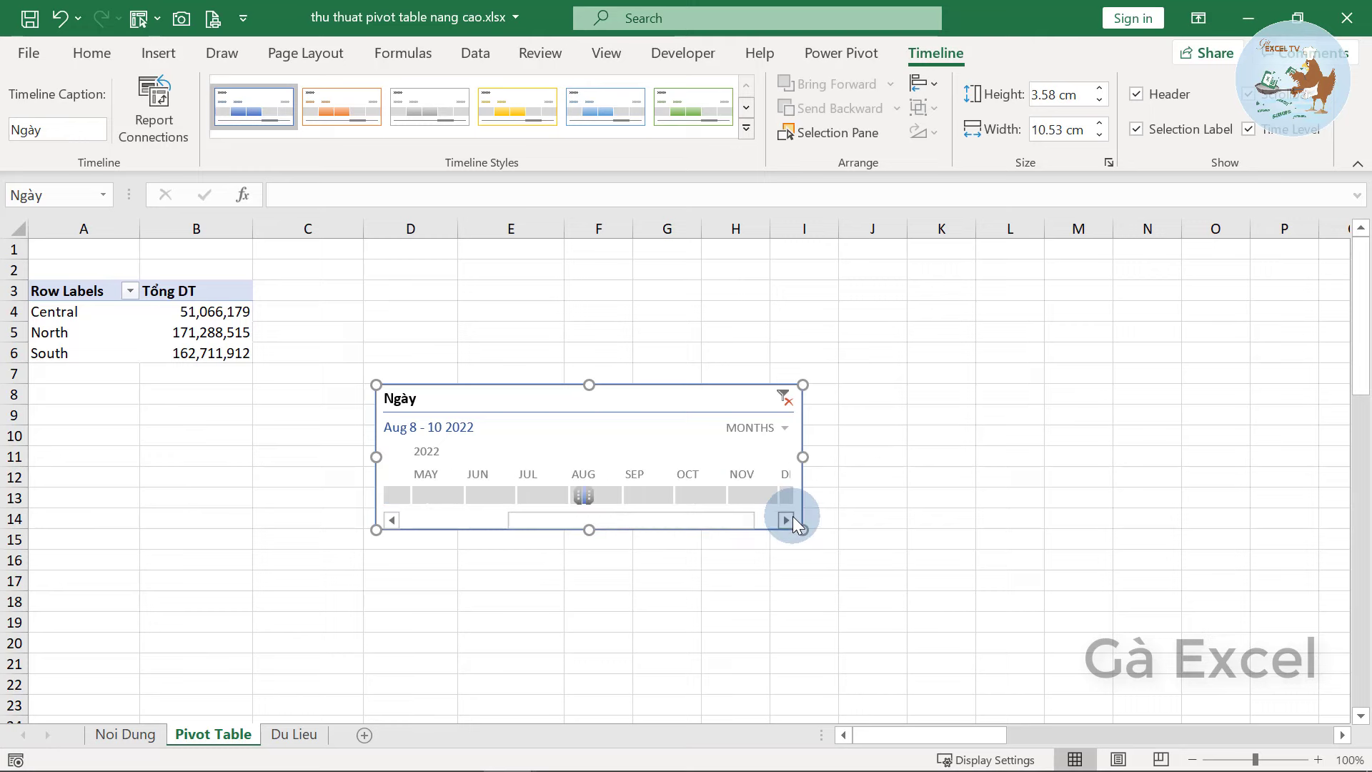
pyautogui.click(771, 431)
pyautogui.click(786, 456)
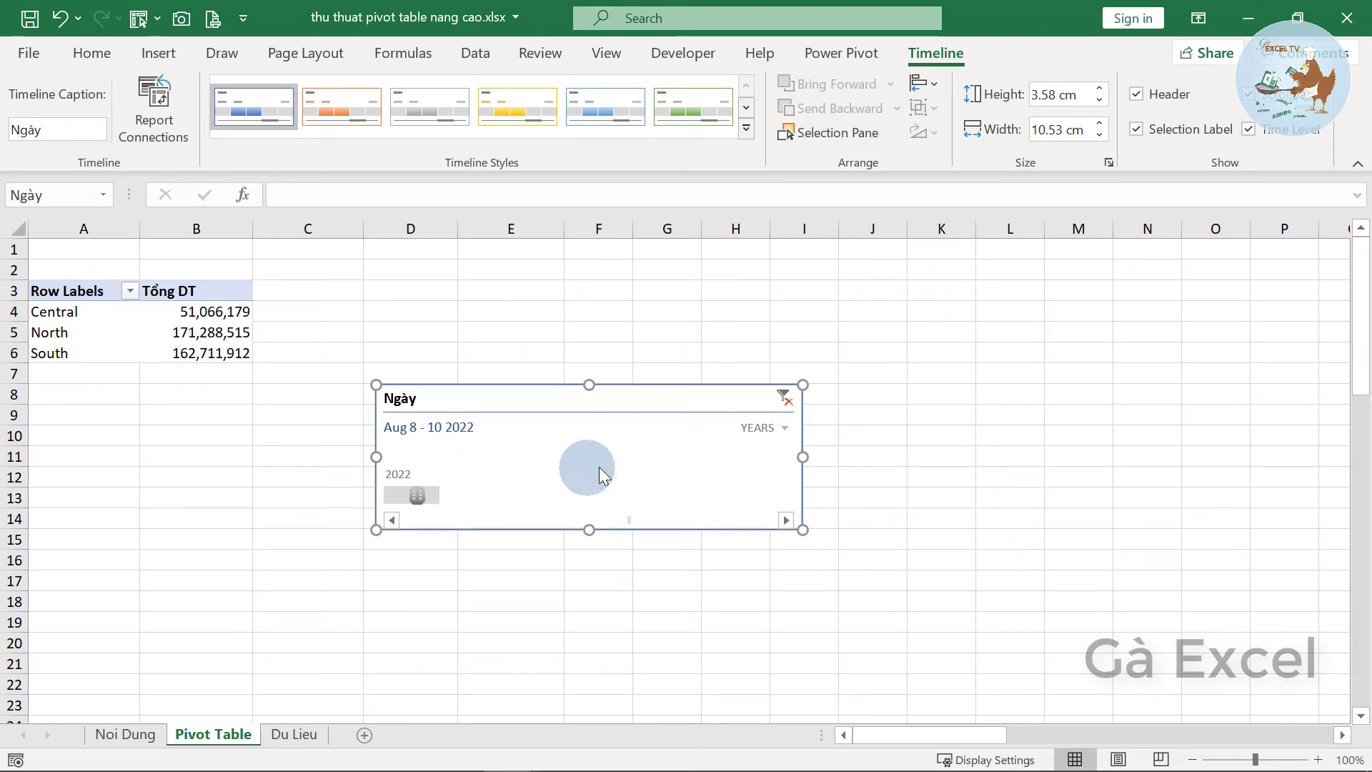
pyautogui.click(769, 429)
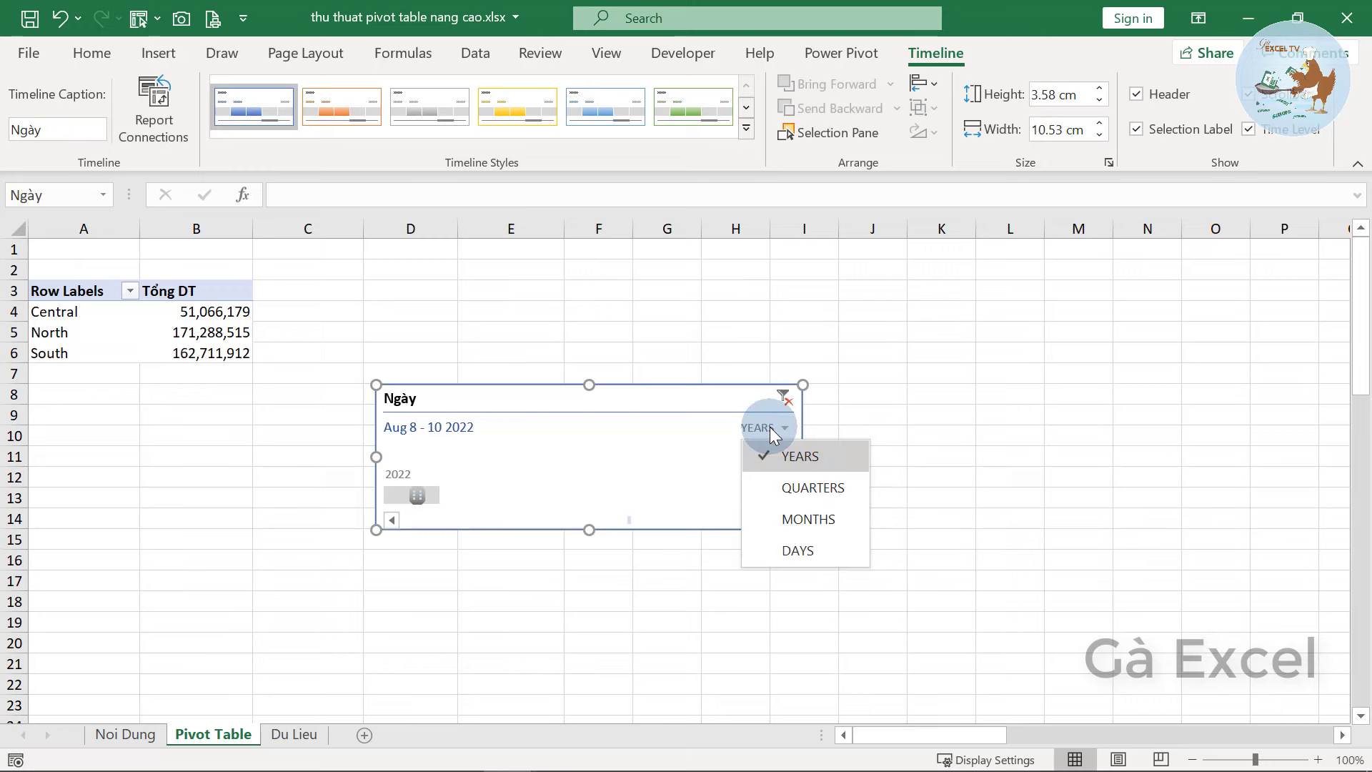
pyautogui.click(793, 519)
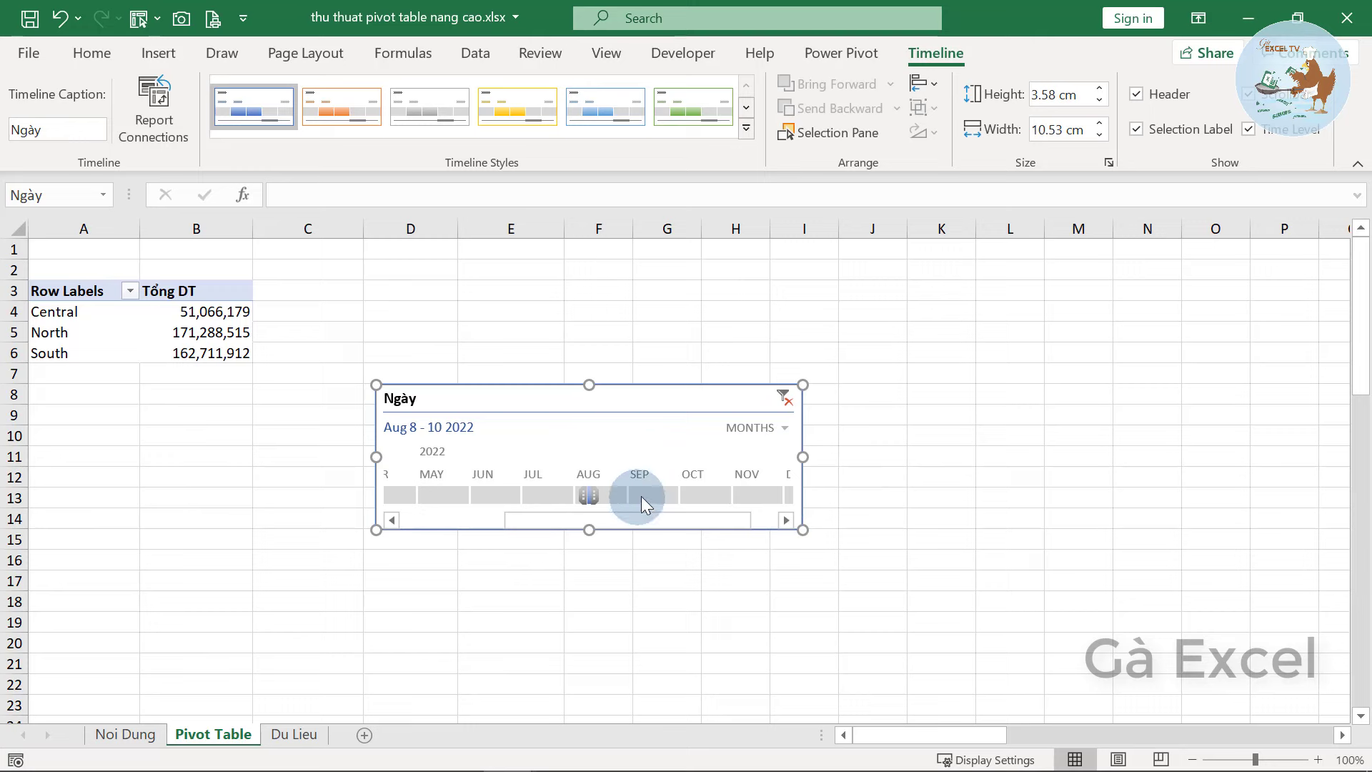
pyautogui.click(603, 493)
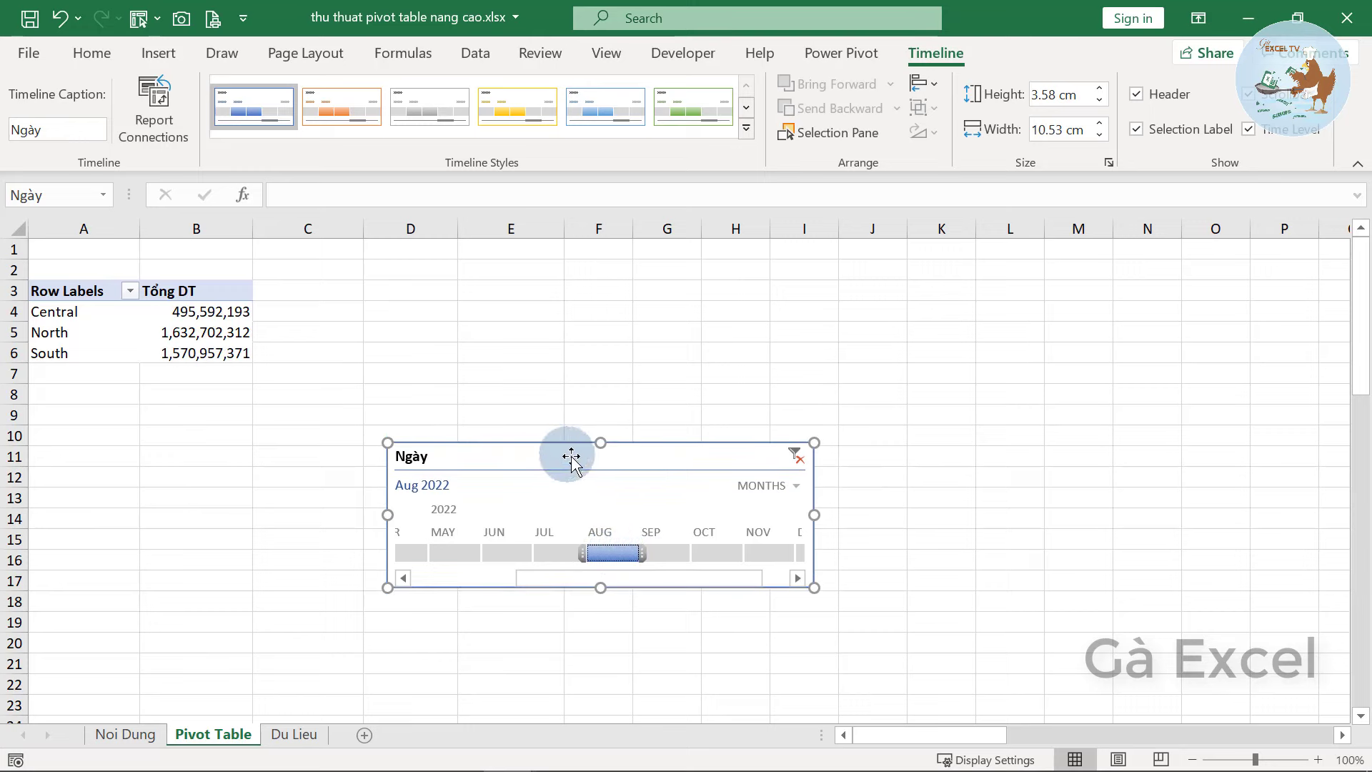
# Move the timeline down to rows 11–17, then go to the Noi Dung sheet and select cell C10
pyautogui.moveTo(558, 395); pyautogui.dragTo(570, 453)
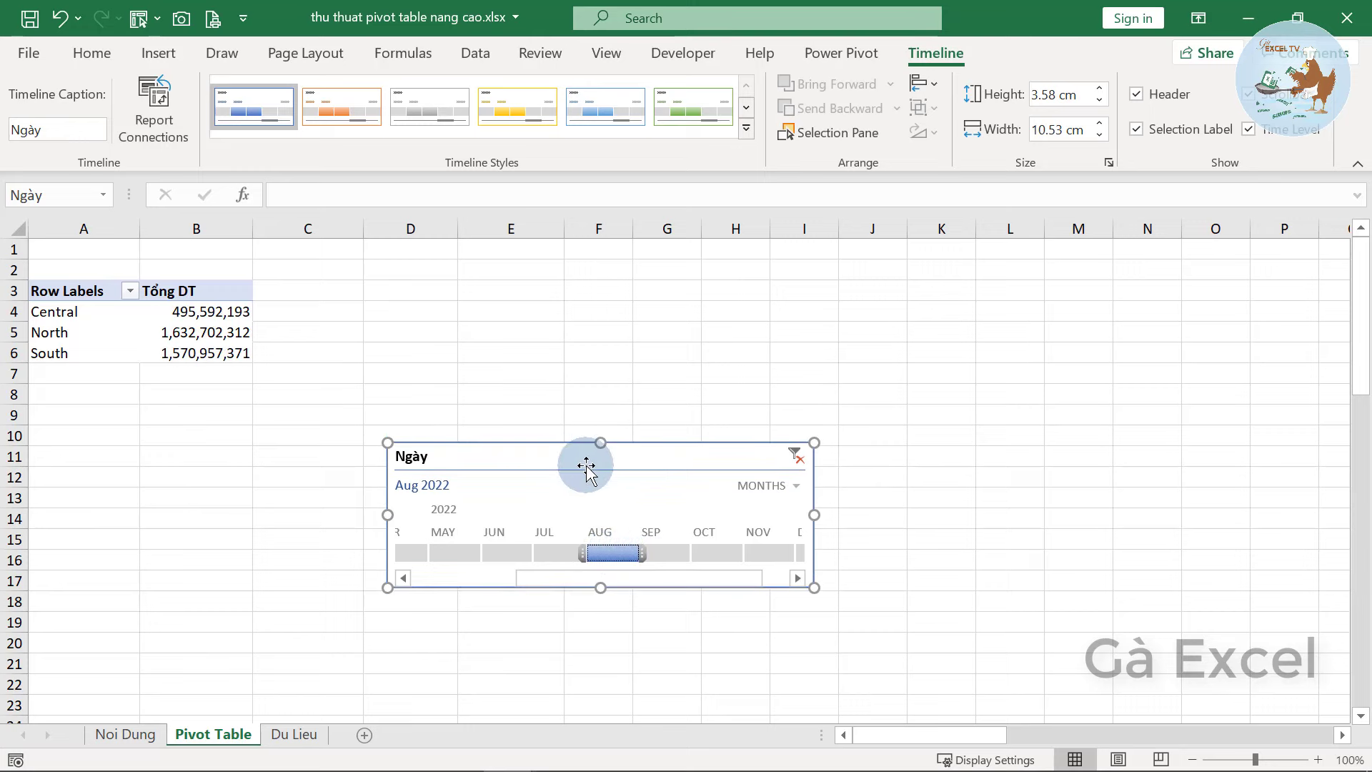
pyautogui.click(125, 734)
pyautogui.click(443, 510)
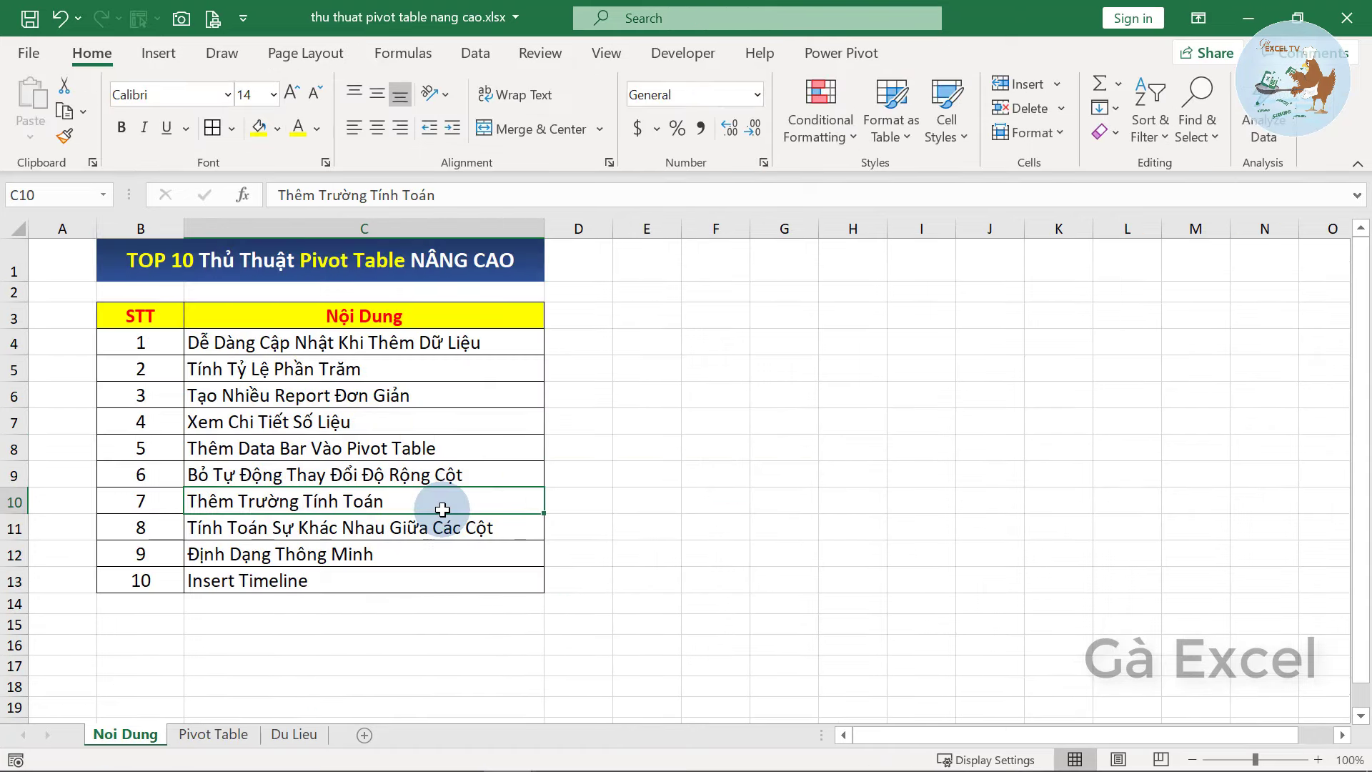